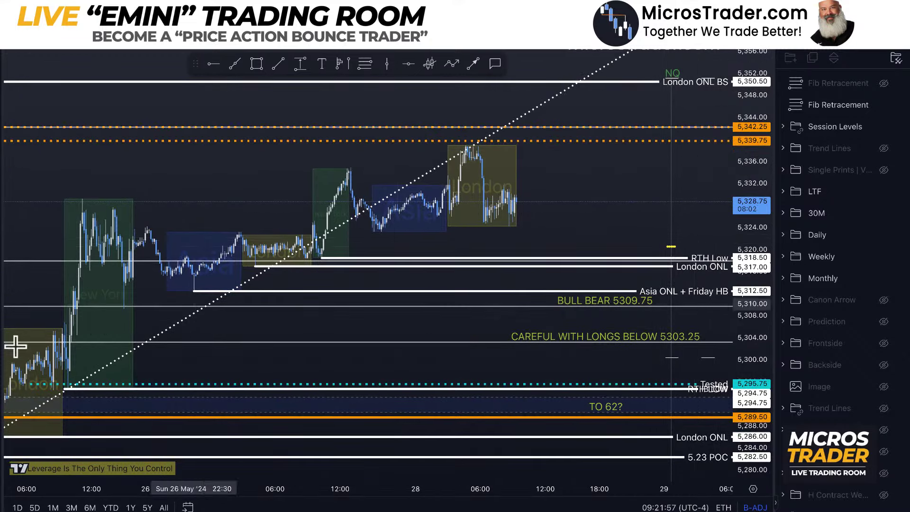
Step: Hide all chart drawings and turn off the Micros Trader Strong Levels: 5.28 indicator
{"action": "left_click", "coordinate": [16, 332]}
{"action": "left_click", "coordinate": [15, 317]}
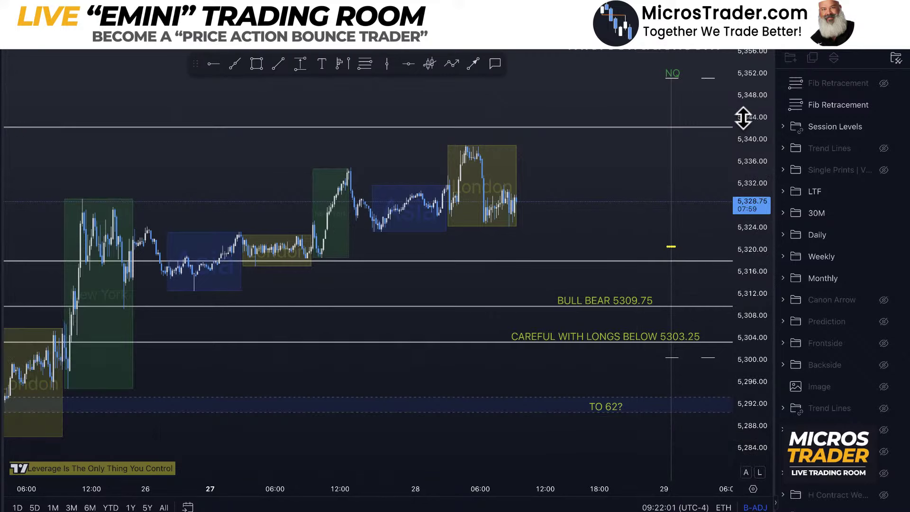
{"action": "left_click", "coordinate": [30, 57]}
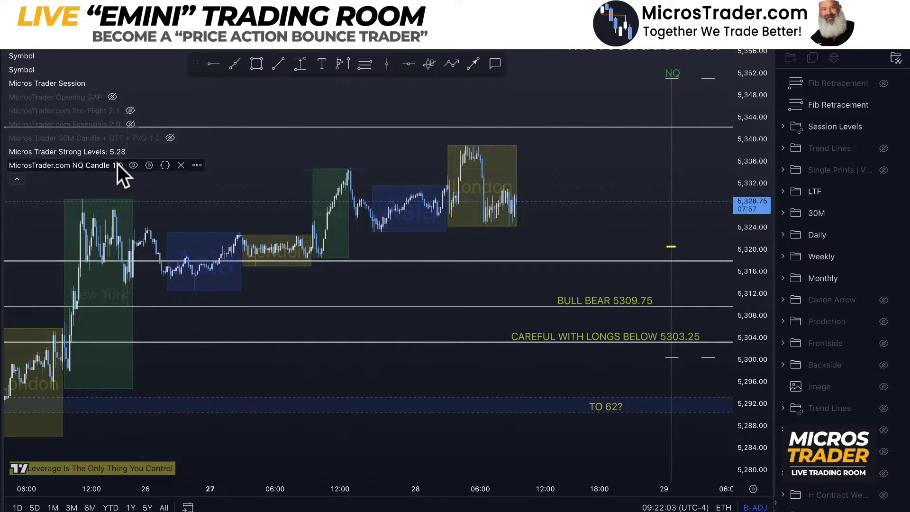
{"action": "left_click", "coordinate": [136, 151]}
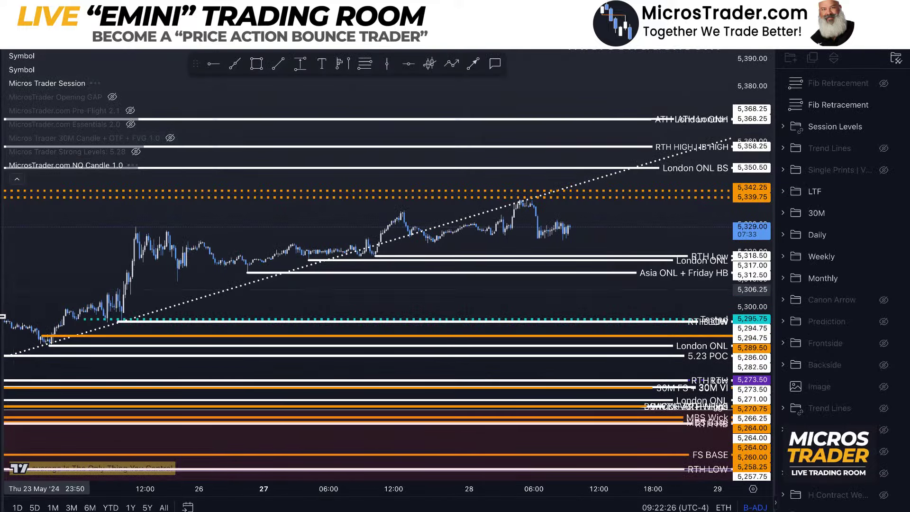
Step: Bring the chart indicators back into view and hide only the drawings
{"action": "left_click", "coordinate": [13, 315]}
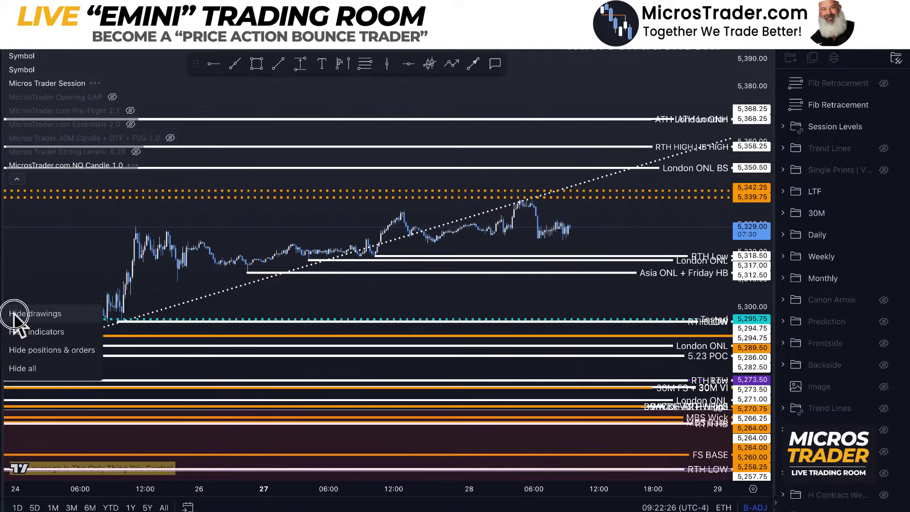
{"action": "left_click", "coordinate": [13, 315]}
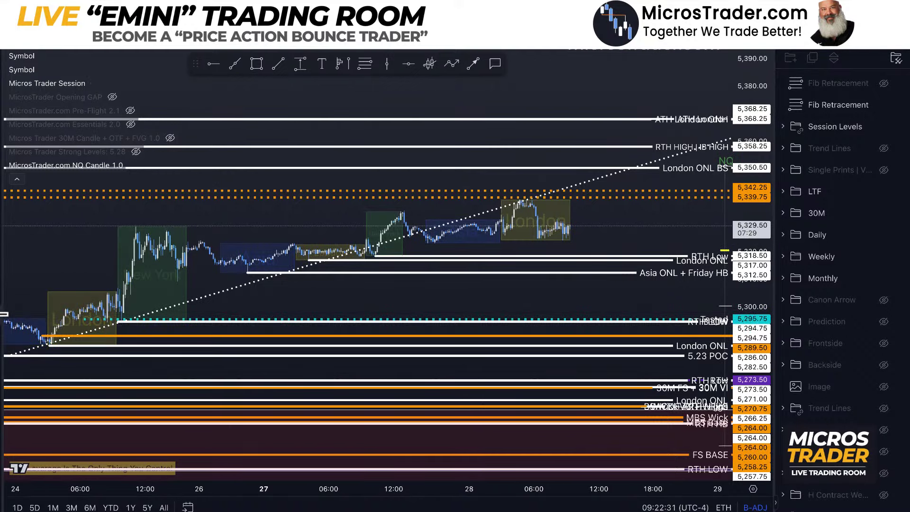
{"action": "left_click", "coordinate": [3, 314]}
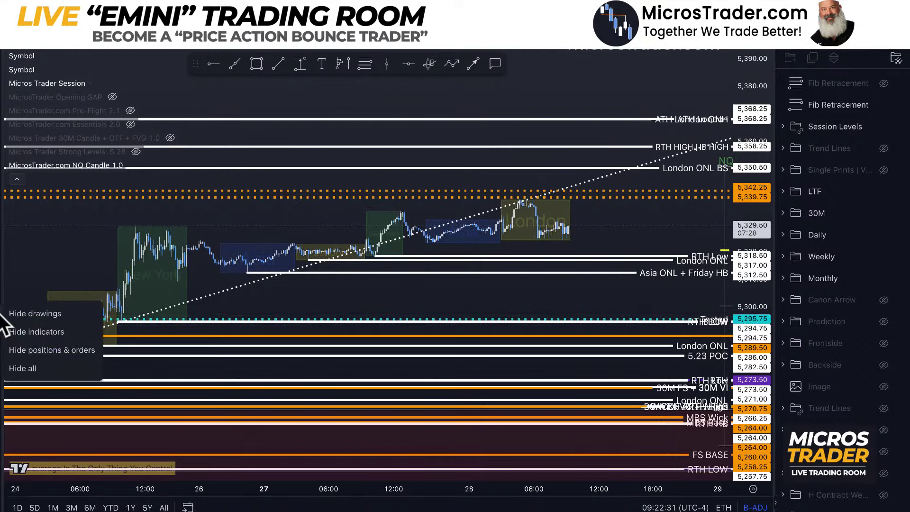
{"action": "left_click", "coordinate": [35, 315]}
Step: Examine the NQ, YM and RTY comparison candles beside the ES price action and its recent sessions
{"action": "left_click_drag", "start_coordinate": [558, 491], "coordinate": [621, 270]}
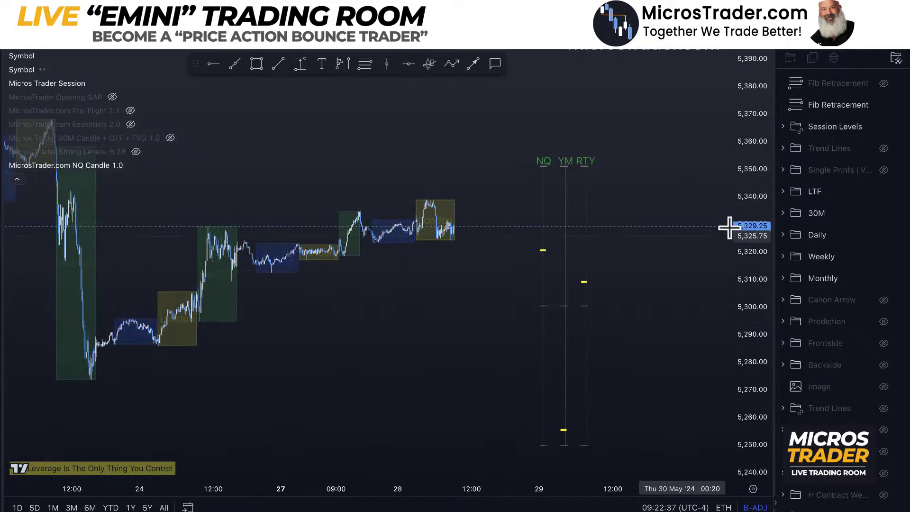
{"action": "left_click_drag", "start_coordinate": [756, 236], "coordinate": [755, 278]}
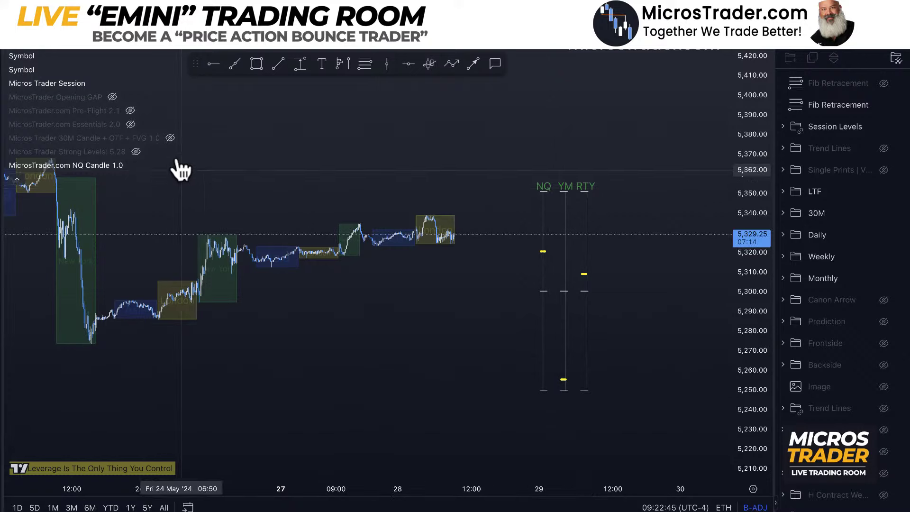
{"action": "mouse_move", "coordinate": [119, 170]}
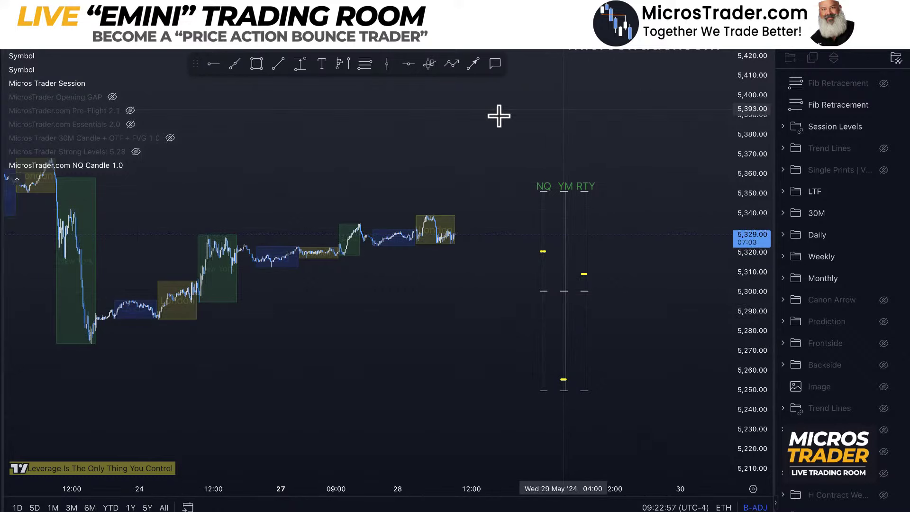
{"action": "mouse_move", "coordinate": [72, 162]}
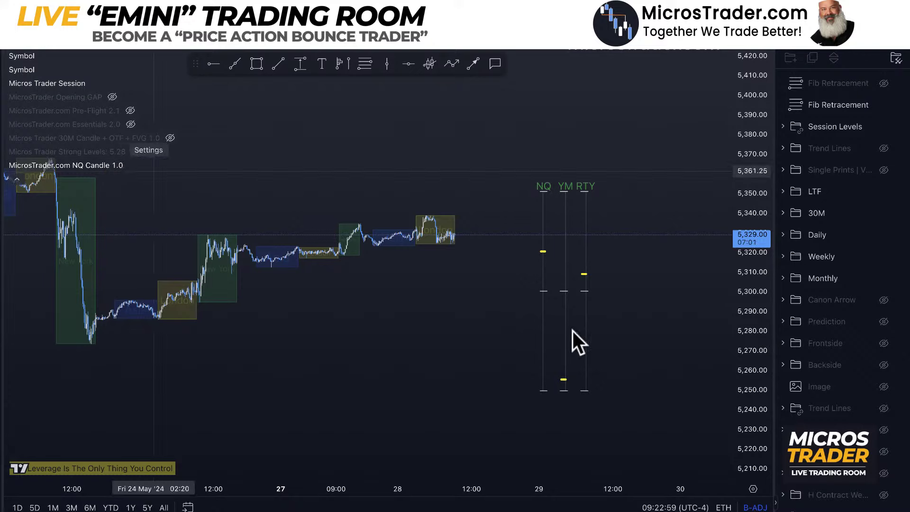
{"action": "left_click_drag", "start_coordinate": [445, 375], "coordinate": [509, 376]}
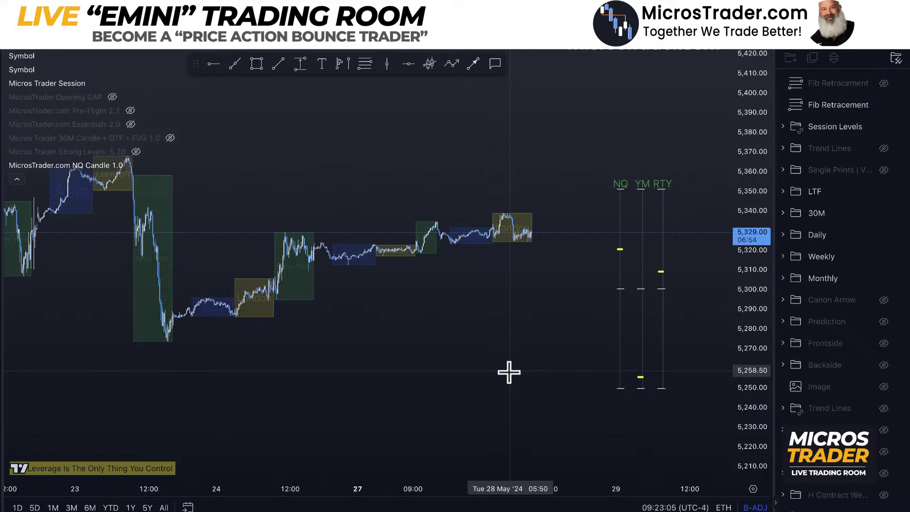
{"action": "scroll", "coordinate": [513, 369], "scroll_direction": "up", "scroll_amount": 3}
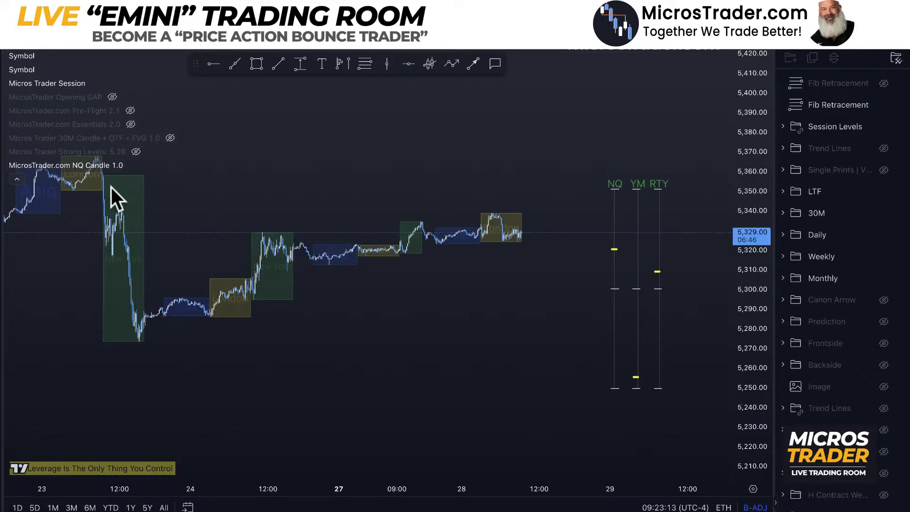
{"action": "left_click", "coordinate": [136, 357]}
{"action": "left_click", "coordinate": [293, 309]}
{"action": "left_click", "coordinate": [610, 248]}
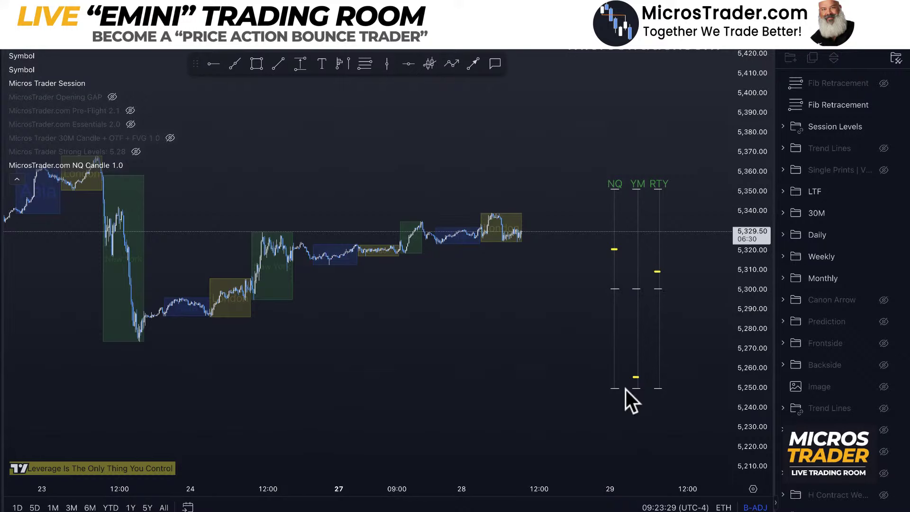
{"action": "left_click", "coordinate": [628, 376]}
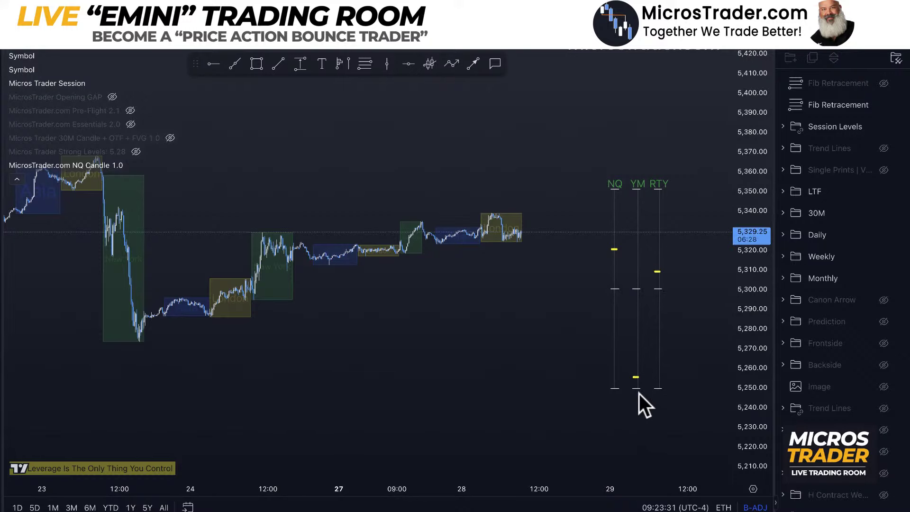
{"action": "left_click", "coordinate": [670, 272]}
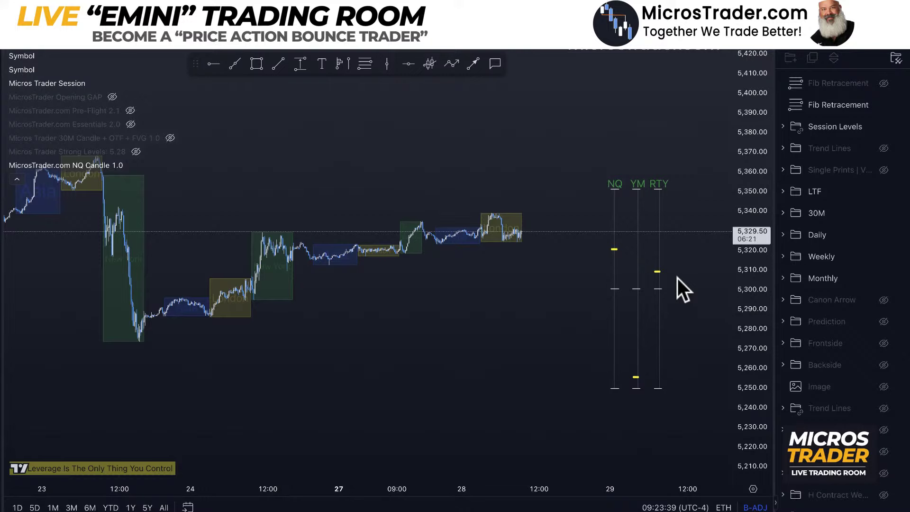
Step: Mark the climb from the 23 May New York session low to the current price with an arrow and remove it
{"action": "left_click_drag", "start_coordinate": [416, 344], "coordinate": [453, 333]}
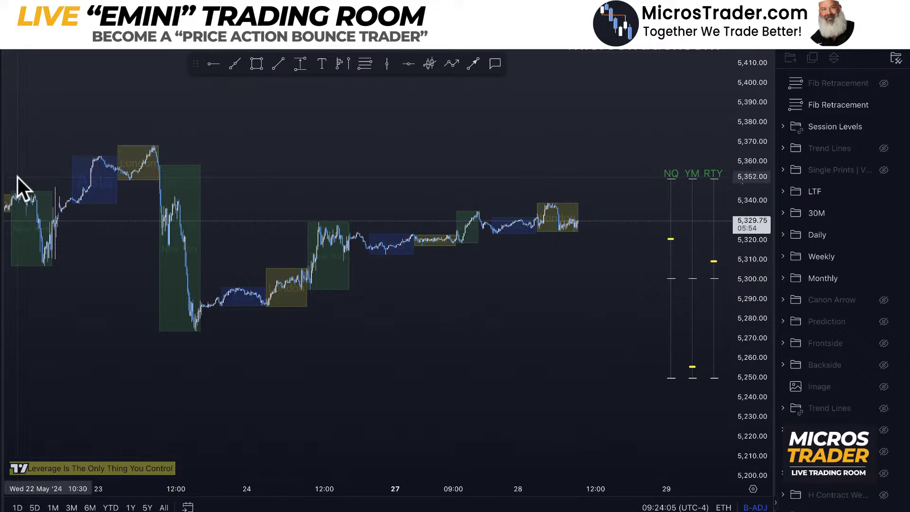
{"action": "left_click_drag", "start_coordinate": [522, 342], "coordinate": [553, 332]}
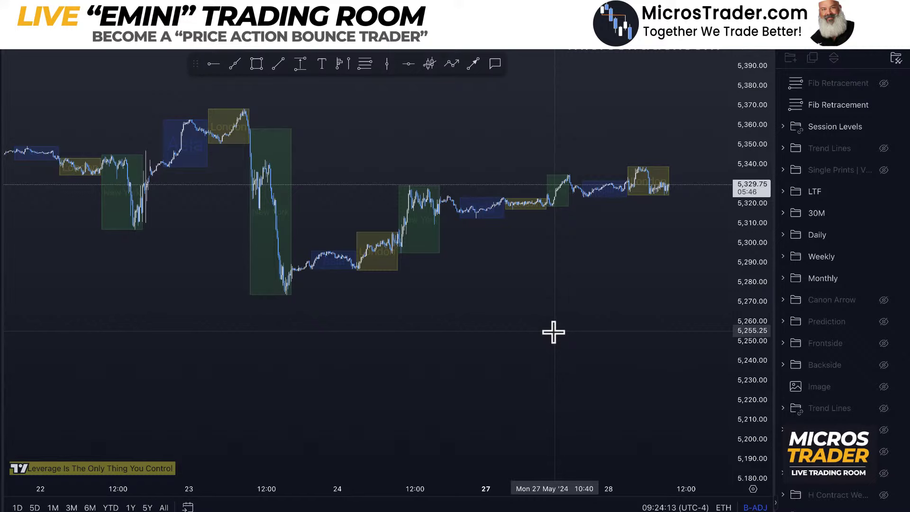
{"action": "left_click_drag", "start_coordinate": [479, 317], "coordinate": [446, 339]}
{"action": "left_click_drag", "start_coordinate": [751, 287], "coordinate": [758, 250]}
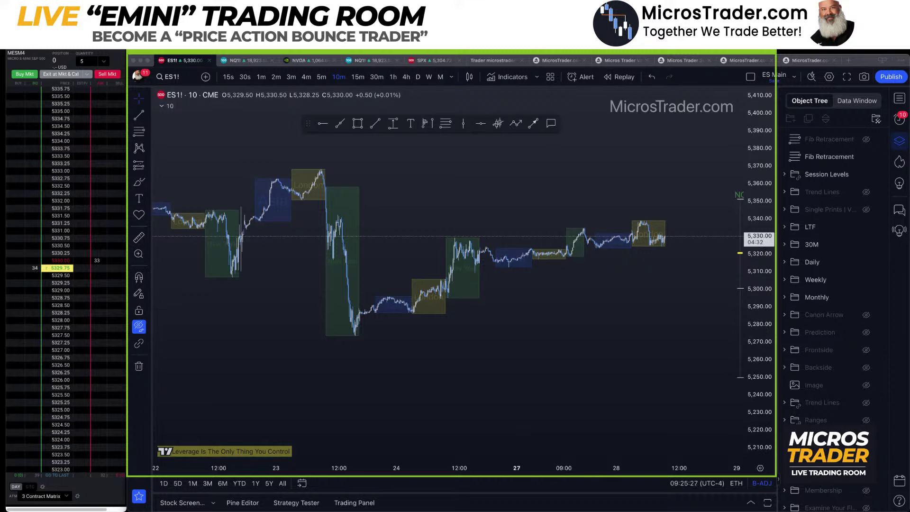
{"action": "left_click_drag", "start_coordinate": [360, 336], "coordinate": [664, 239]}
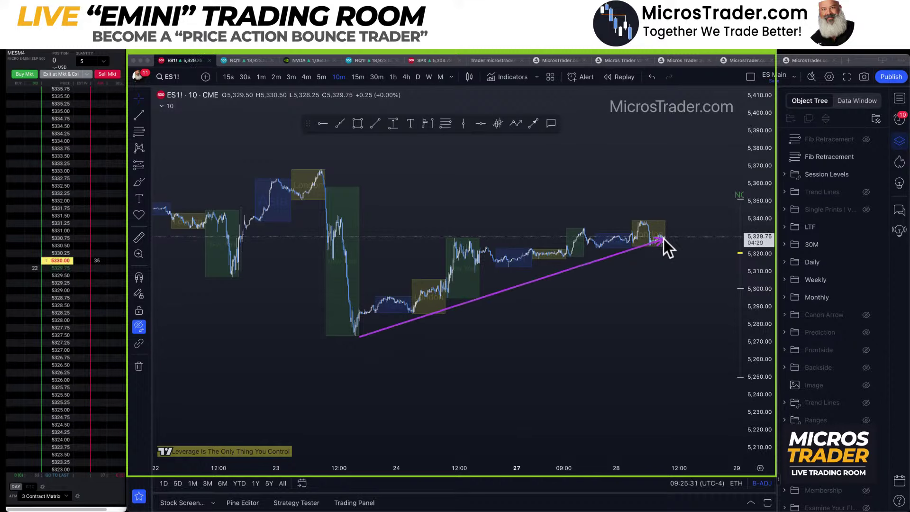
{"action": "key", "text": "Delete"}
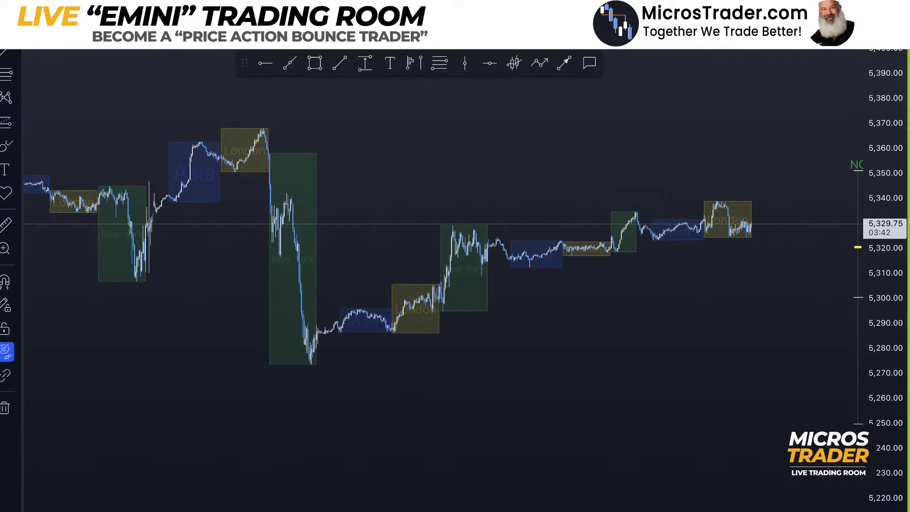
{"action": "left_click_drag", "start_coordinate": [777, 348], "coordinate": [771, 377]}
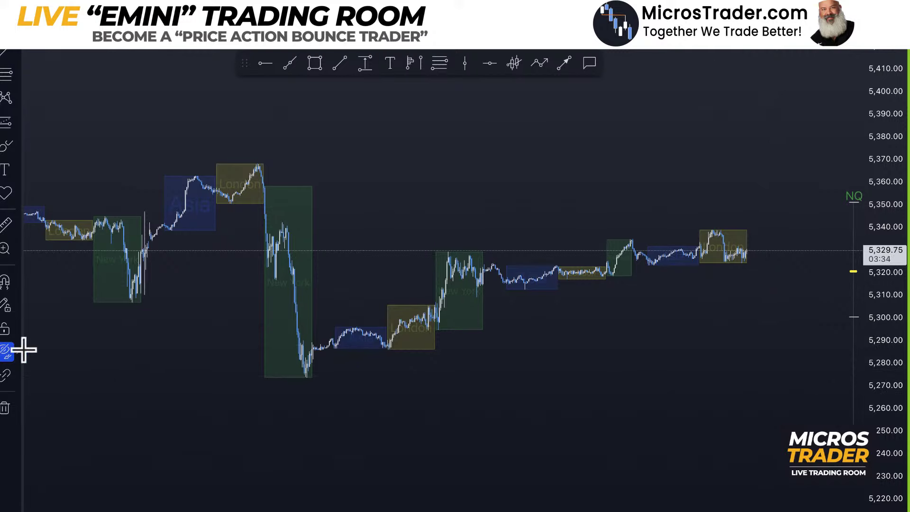
{"action": "left_click_drag", "start_coordinate": [898, 391], "coordinate": [888, 259]}
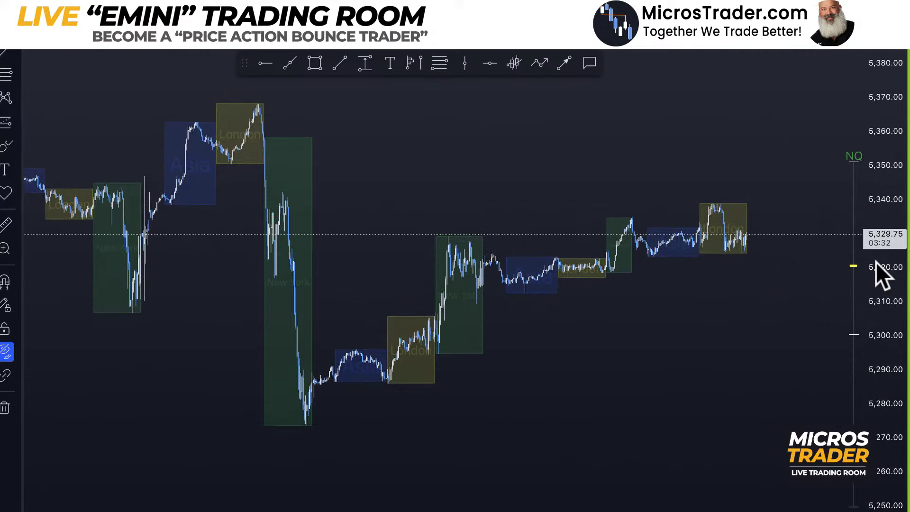
{"action": "scroll", "coordinate": [675, 57], "scroll_direction": "down", "scroll_amount": 1}
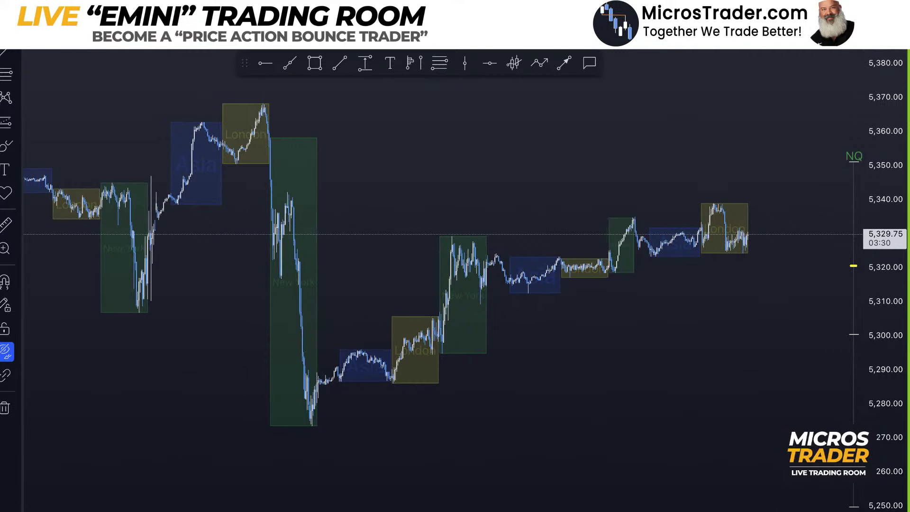
Step: Search the computer for "count" and open the Smart Countdown Timer app
{"action": "key", "text": "super+space"}
{"action": "type", "text": "maes"}
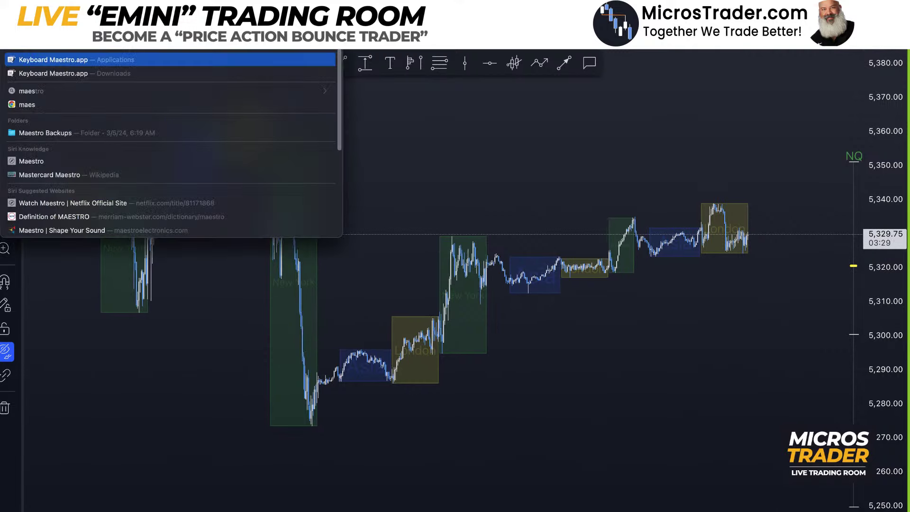
{"action": "key", "text": "BackSpace"}
{"action": "key", "text": "BackSpace"}
{"action": "key", "text": "BackSpace"}
{"action": "key", "text": "BackSpace"}
{"action": "type", "text": "count"}
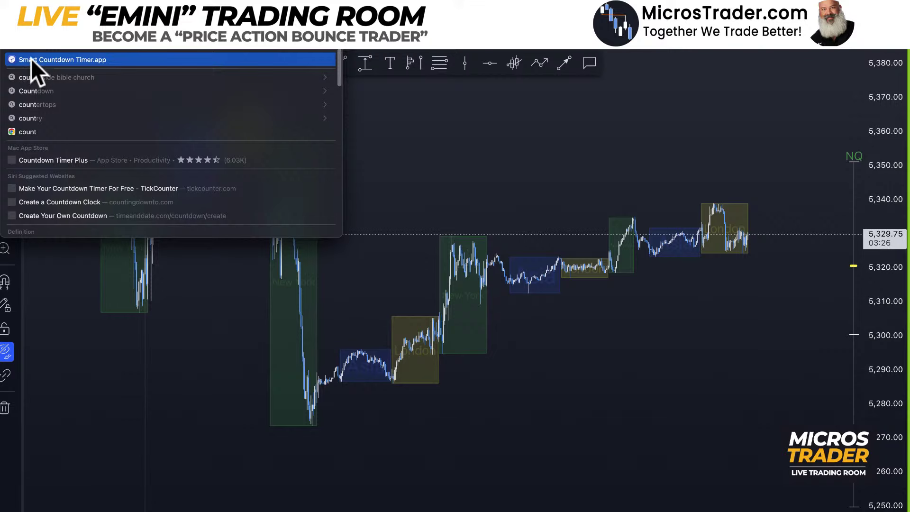
{"action": "left_click", "coordinate": [32, 59]}
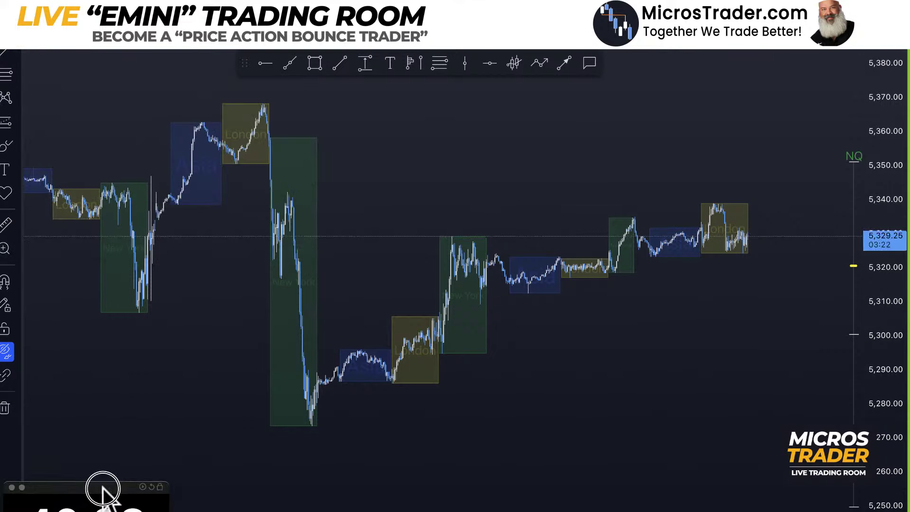
Step: Move the timer window fully into view over the chart and start a countdown to 9:00am
{"action": "left_click_drag", "start_coordinate": [96, 494], "coordinate": [103, 431]}
{"action": "left_click", "coordinate": [93, 499]}
{"action": "type", "text": "9:30am"}
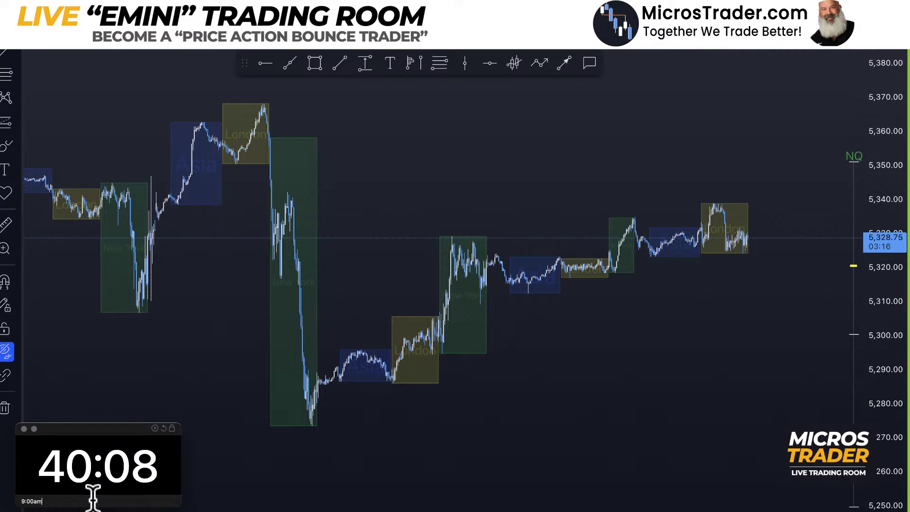
{"action": "key", "text": "Return"}
{"action": "left_click", "coordinate": [153, 429]}
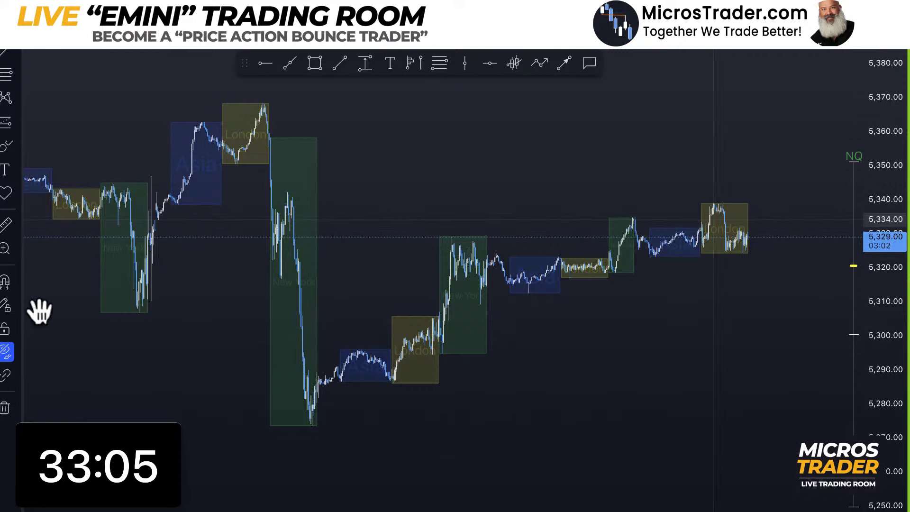
Step: Show the chart drawings again and frame the most recent sessions with their nearby price levels
{"action": "left_click", "coordinate": [15, 351]}
{"action": "left_click", "coordinate": [4, 357]}
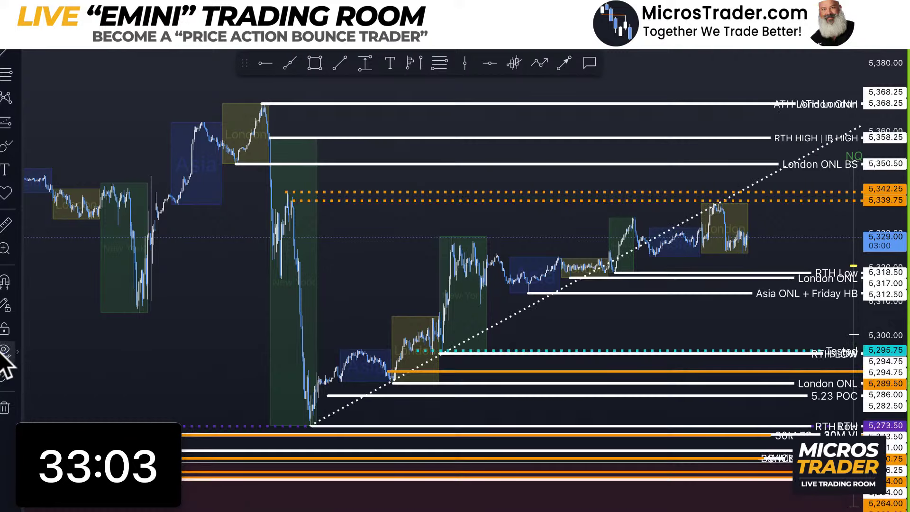
{"action": "left_click_drag", "start_coordinate": [877, 340], "coordinate": [789, 230]}
{"action": "scroll", "coordinate": [787, 246], "scroll_direction": "up", "scroll_amount": 5}
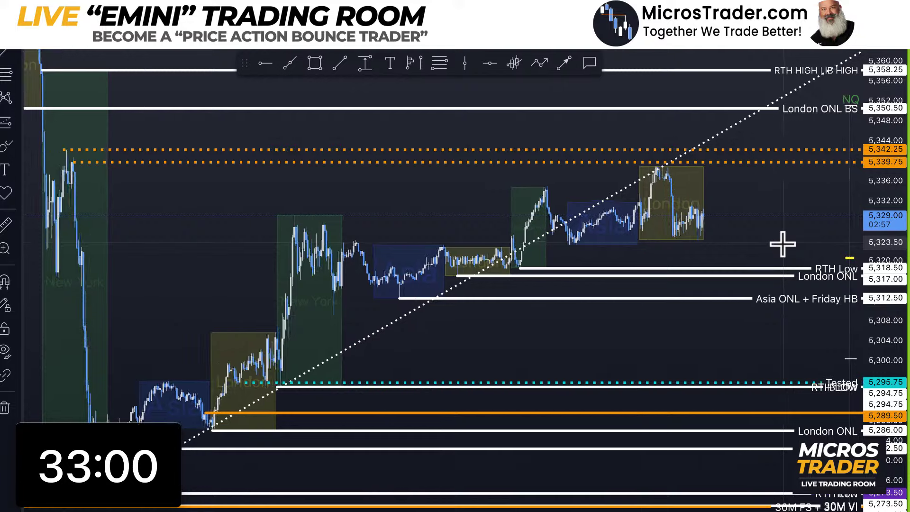
{"action": "left_click_drag", "start_coordinate": [890, 246], "coordinate": [884, 199]}
{"action": "scroll", "coordinate": [856, 202], "scroll_direction": "up", "scroll_amount": 3}
{"action": "left_click_drag", "start_coordinate": [748, 274], "coordinate": [787, 331]}
Step: Delete the orange dotted horizontal ray at 5,339.75
{"action": "mouse_move", "coordinate": [596, 135]}
{"action": "left_mouse_down"}
{"action": "mouse_move", "coordinate": [671, 182]}
{"action": "mouse_move", "coordinate": [665, 187]}
{"action": "left_mouse_up"}
{"action": "key", "text": "Delete"}
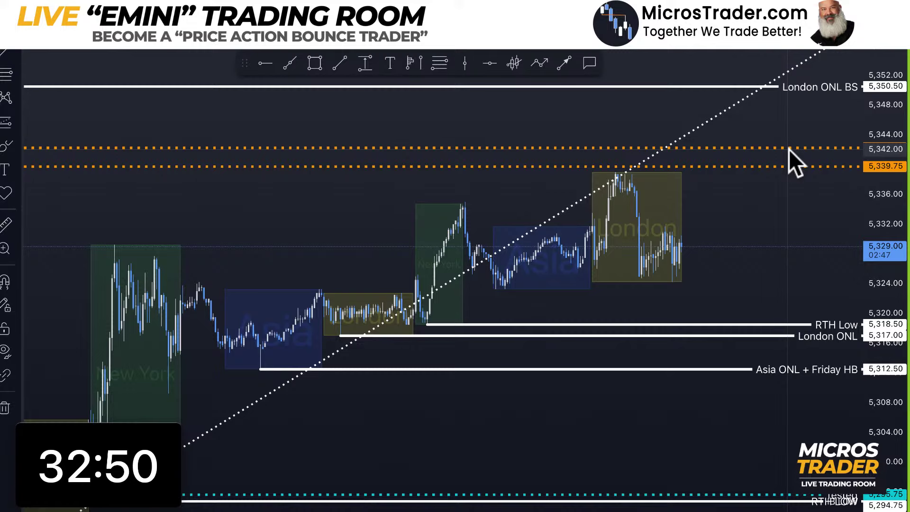
{"action": "left_click", "coordinate": [790, 165]}
{"action": "key", "text": "Delete"}
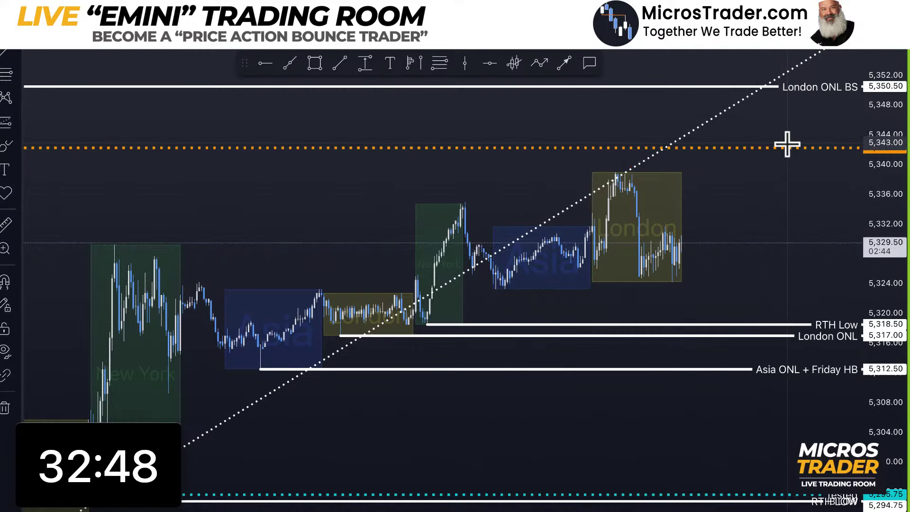
Step: Label the orange dotted horizontal ray at 5,342.25 with the text "Tested"
{"action": "double_click", "coordinate": [787, 148]}
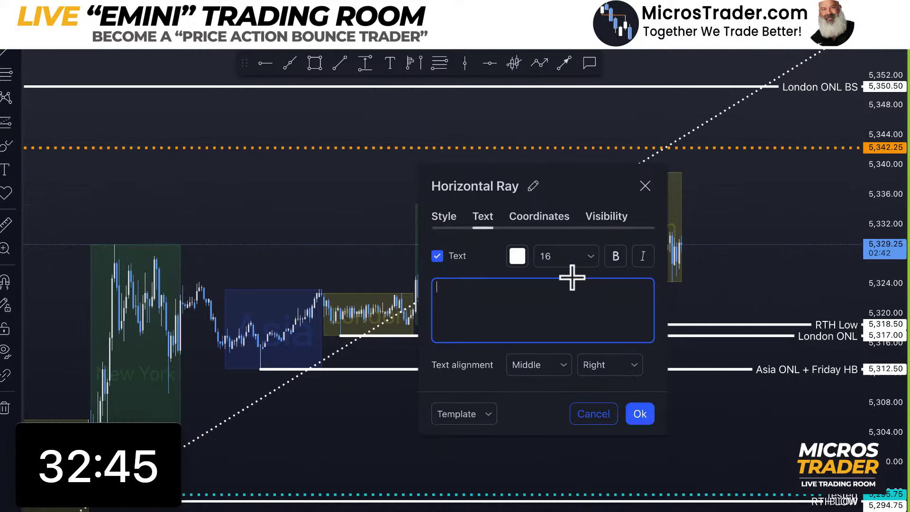
{"action": "type", "text": "Tested"}
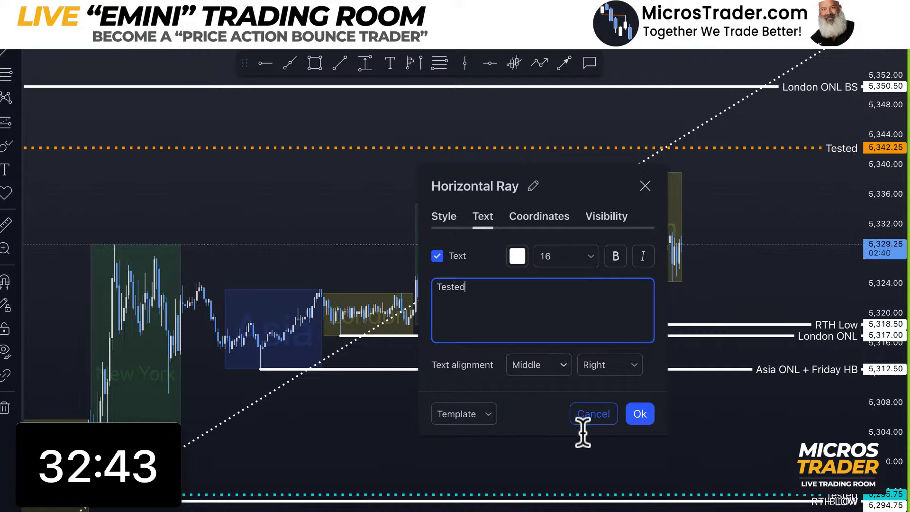
{"action": "left_click", "coordinate": [641, 415]}
{"action": "left_click_drag", "start_coordinate": [781, 237], "coordinate": [781, 164]}
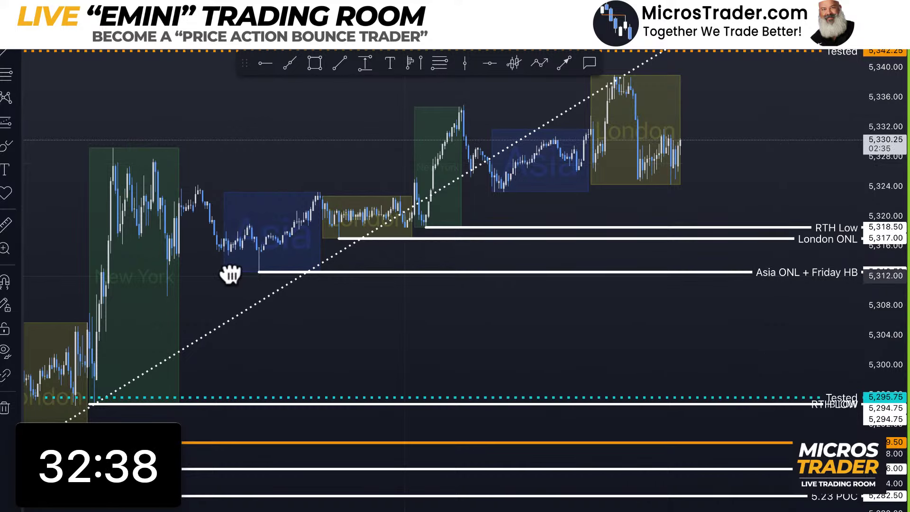
Step: Outline the Asia, London and New York sessions in purple, mark the RTH Low level with a purple line, and clear both annotations
{"action": "left_click_drag", "start_coordinate": [709, 427], "coordinate": [707, 430]}
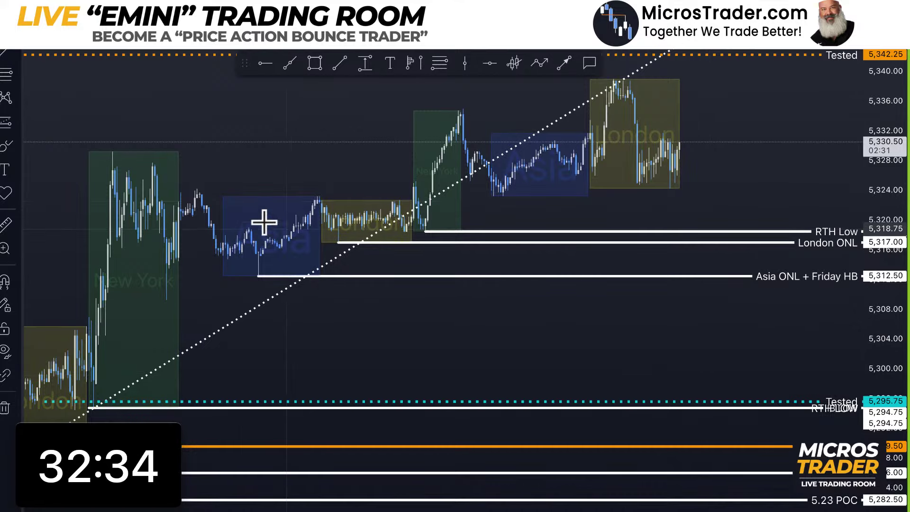
{"action": "left_click_drag", "start_coordinate": [207, 114], "coordinate": [475, 272]}
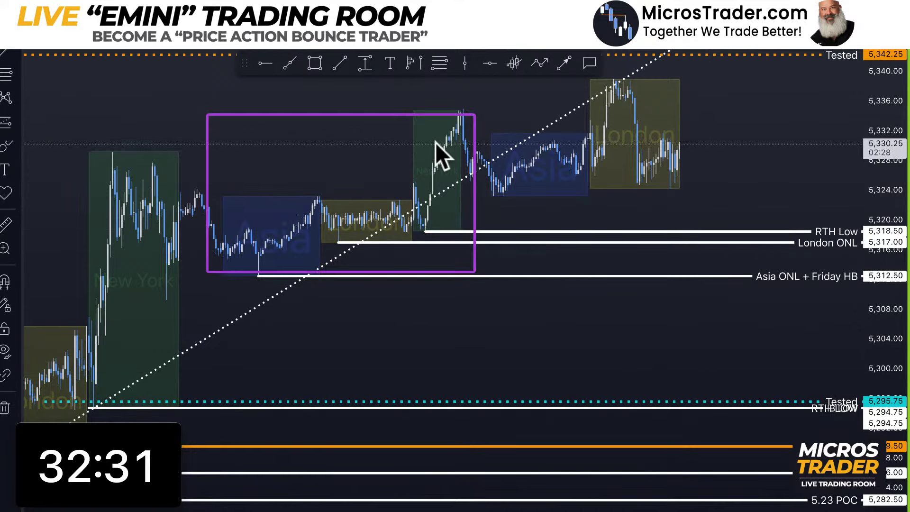
{"action": "left_click_drag", "start_coordinate": [433, 232], "coordinate": [870, 232]}
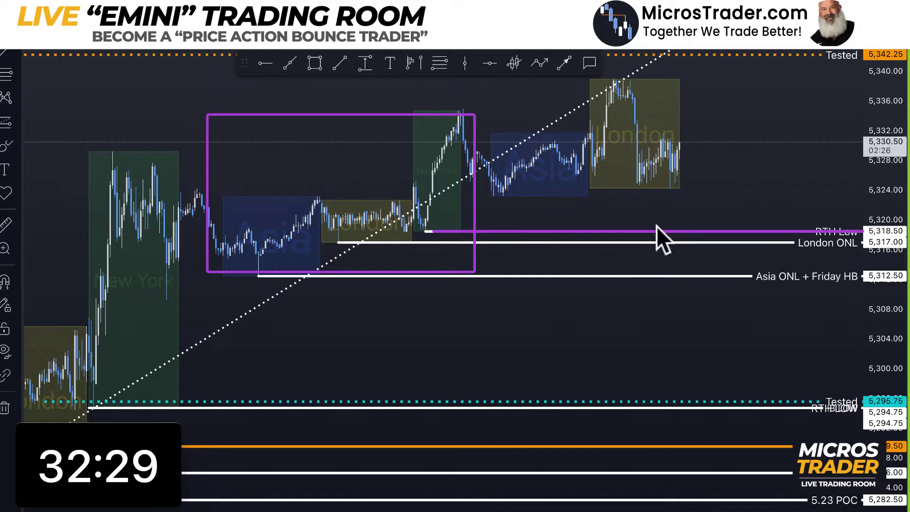
{"action": "key", "text": "ctrl+z"}
{"action": "key", "text": "ctrl+z"}
Step: Outline the earlier Asia-to-New York range, replace it with a purple box extending through the latest London session, and clear it
{"action": "left_click_drag", "start_coordinate": [206, 107], "coordinate": [467, 277]}
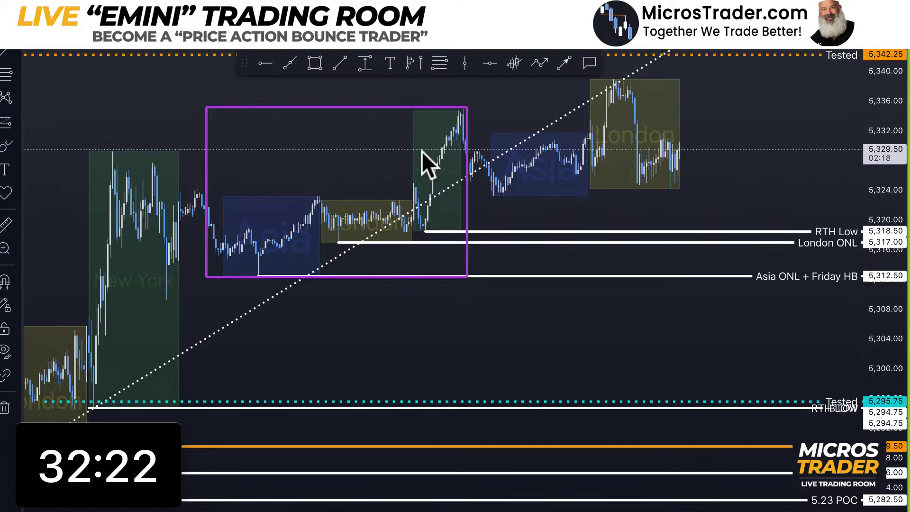
{"action": "key", "text": "ctrl+z"}
{"action": "mouse_move", "coordinate": [199, 63]}
{"action": "left_mouse_down"}
{"action": "mouse_move", "coordinate": [620, 240]}
{"action": "mouse_move", "coordinate": [691, 278]}
{"action": "mouse_move", "coordinate": [681, 279]}
{"action": "left_mouse_up"}
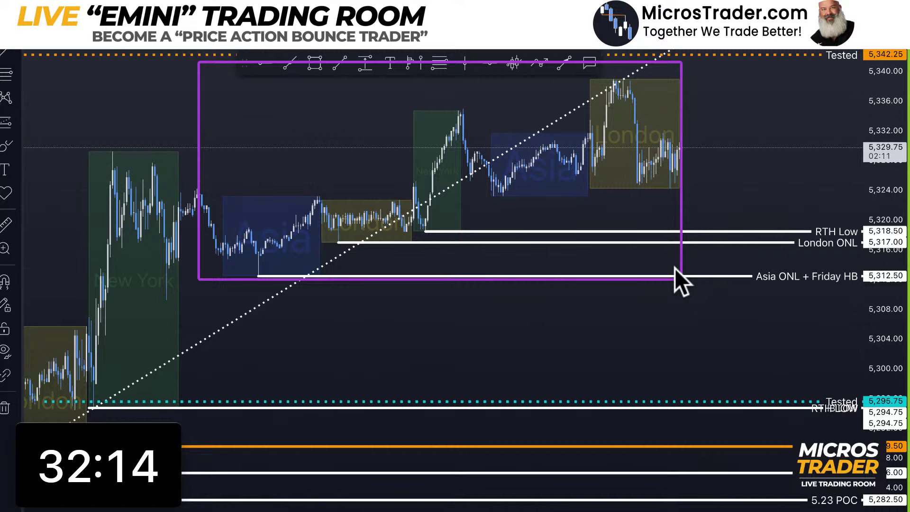
{"action": "key", "text": "Delete"}
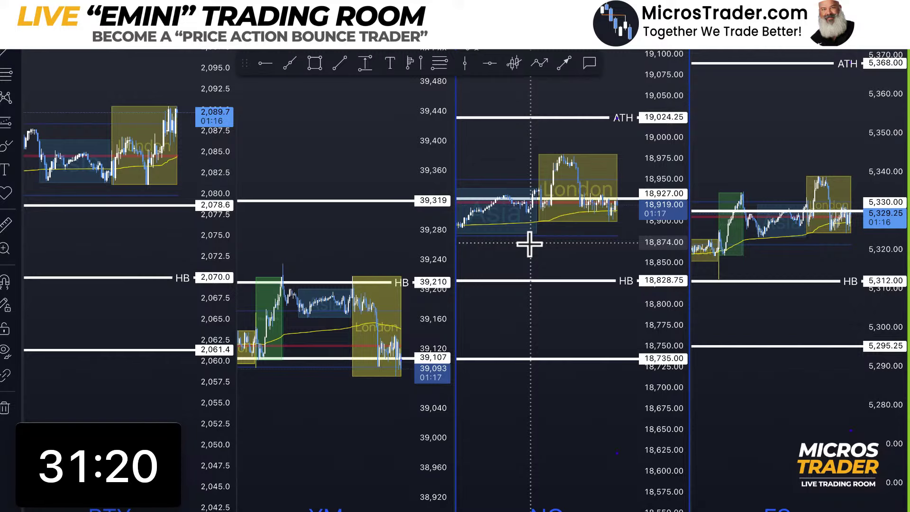
Step: Return to the ES chart and frame the latest sessions together with the levels above, up to the RTH HIGH | IB HIGH line
{"action": "key", "text": "ctrl+Tab"}
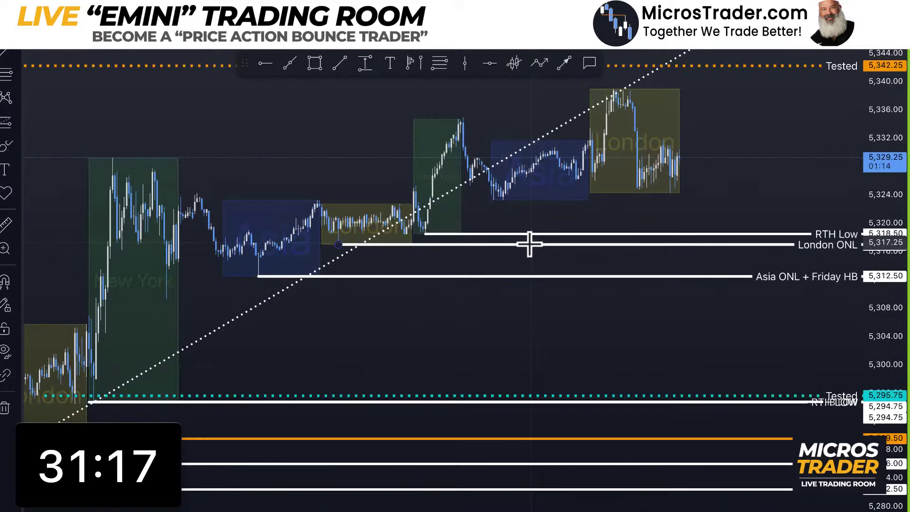
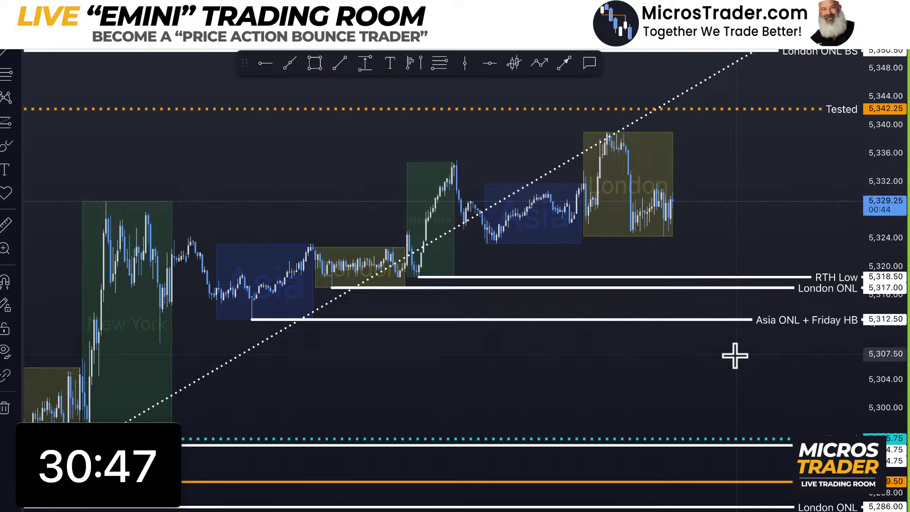
{"action": "left_click_drag", "start_coordinate": [733, 358], "coordinate": [735, 401]}
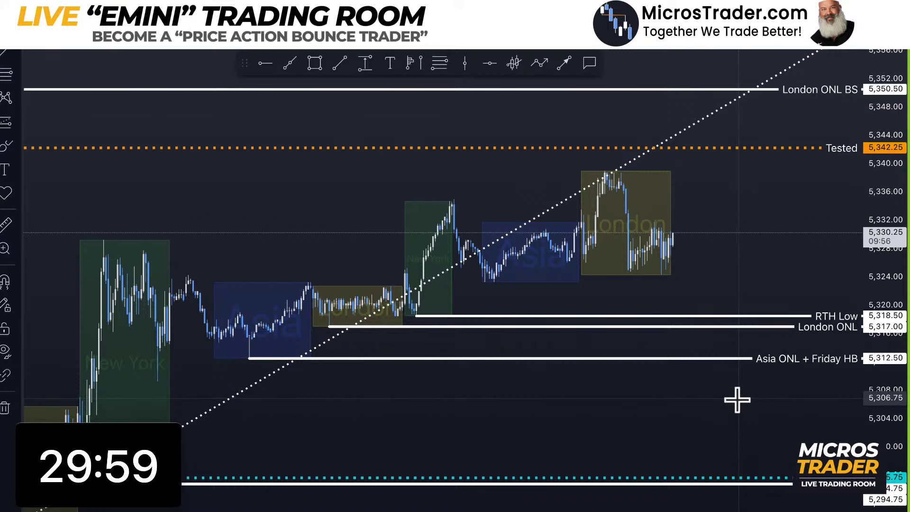
{"action": "left_click_drag", "start_coordinate": [738, 401], "coordinate": [738, 439]}
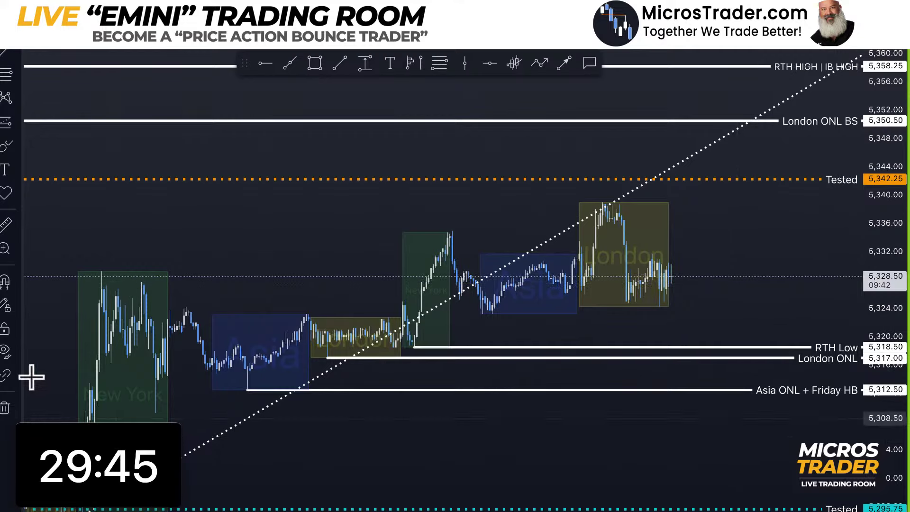
Step: Show the Micros Trader Strong Levels: 5.28 indicator, inspect its levels with the chart drawings hidden, and restore the drawings
{"action": "left_click", "coordinate": [13, 352]}
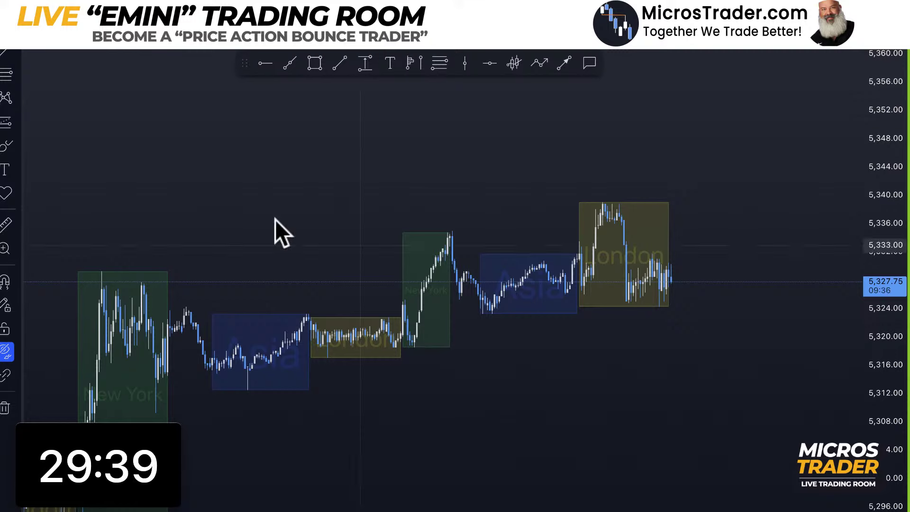
{"action": "mouse_move", "coordinate": [39, 48]}
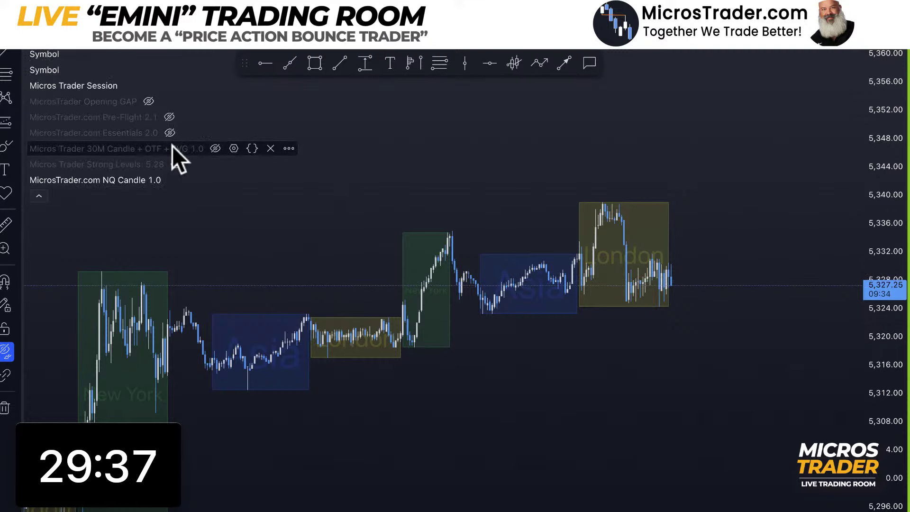
{"action": "mouse_move", "coordinate": [177, 164]}
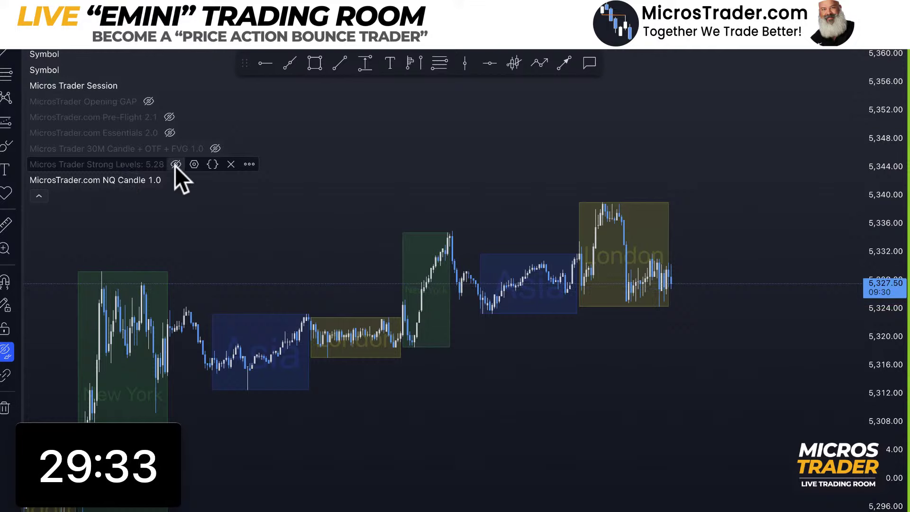
{"action": "left_click", "coordinate": [174, 166]}
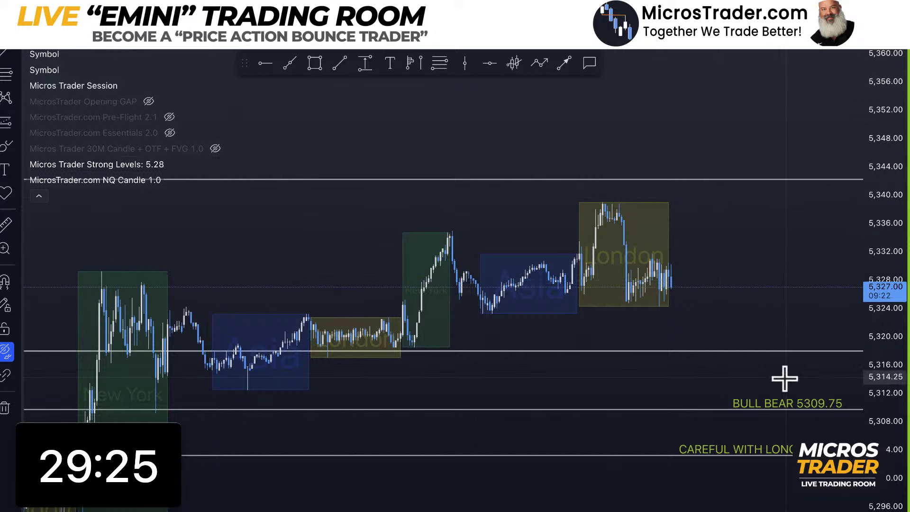
{"action": "left_click_drag", "start_coordinate": [784, 378], "coordinate": [747, 378]}
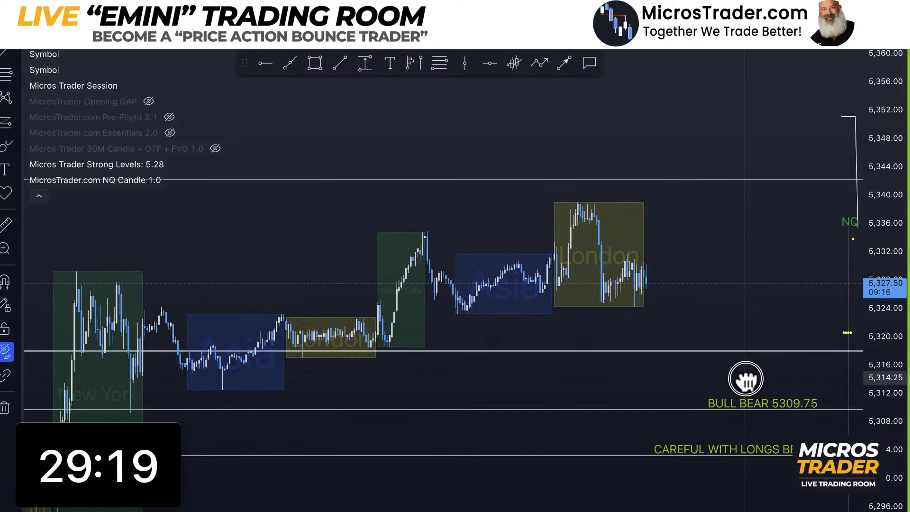
{"action": "left_click", "coordinate": [41, 193]}
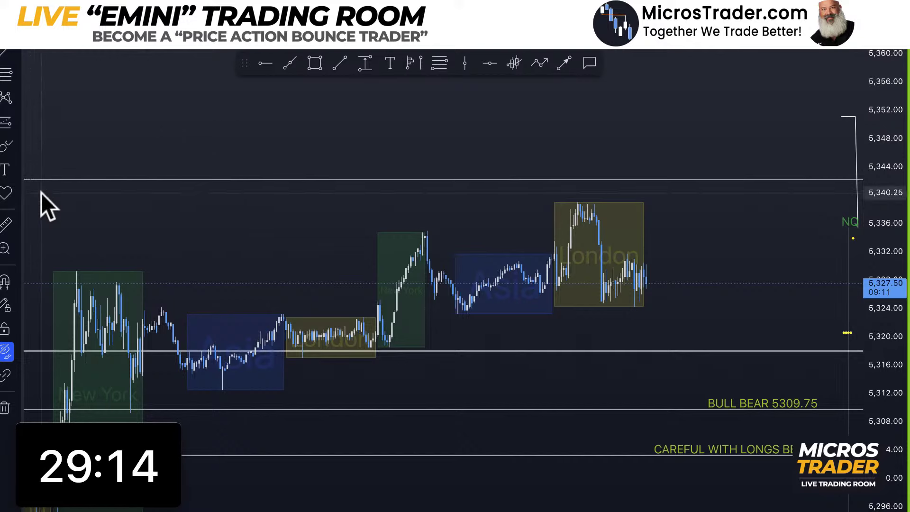
{"action": "left_click", "coordinate": [4, 351]}
{"action": "left_click_drag", "start_coordinate": [889, 272], "coordinate": [890, 275]}
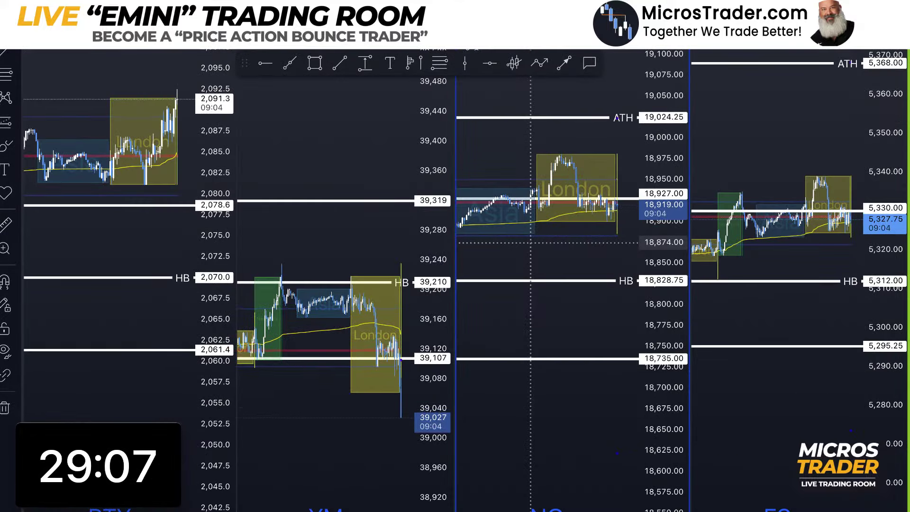
Step: Box the latest price moves on RTY and YM and the shared NQ and ES range in purple, and clear the boxes
{"action": "left_click_drag", "start_coordinate": [140, 62], "coordinate": [203, 146]}
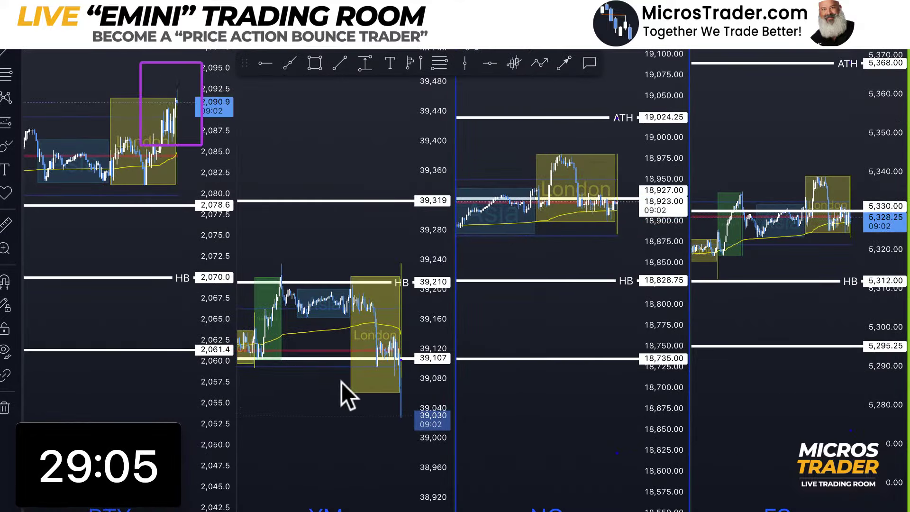
{"action": "left_click_drag", "start_coordinate": [367, 364], "coordinate": [418, 447]}
{"action": "left_click_drag", "start_coordinate": [512, 177], "coordinate": [874, 254]}
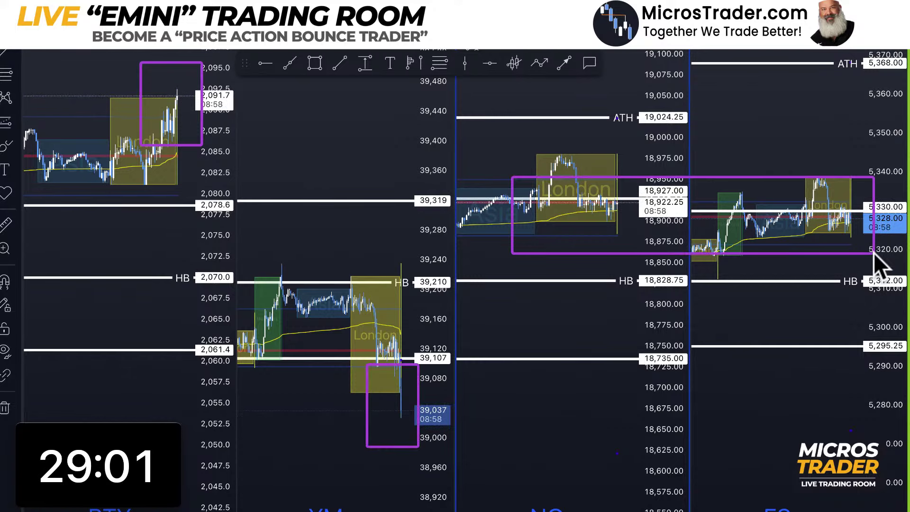
{"action": "key", "text": "Escape"}
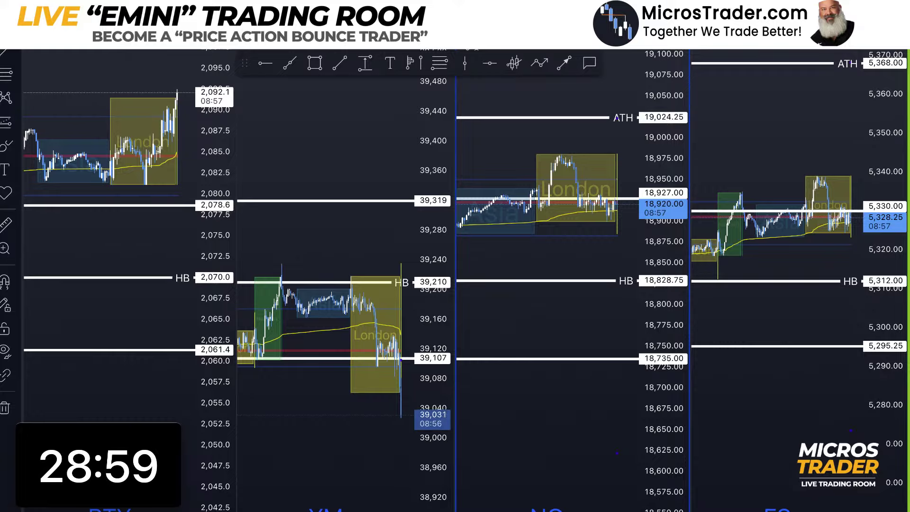
Step: Bring up the full ES chart, switch it to the 2-minute timeframe and frame the latest Asia and London sessions
{"action": "key", "text": "alt+Return"}
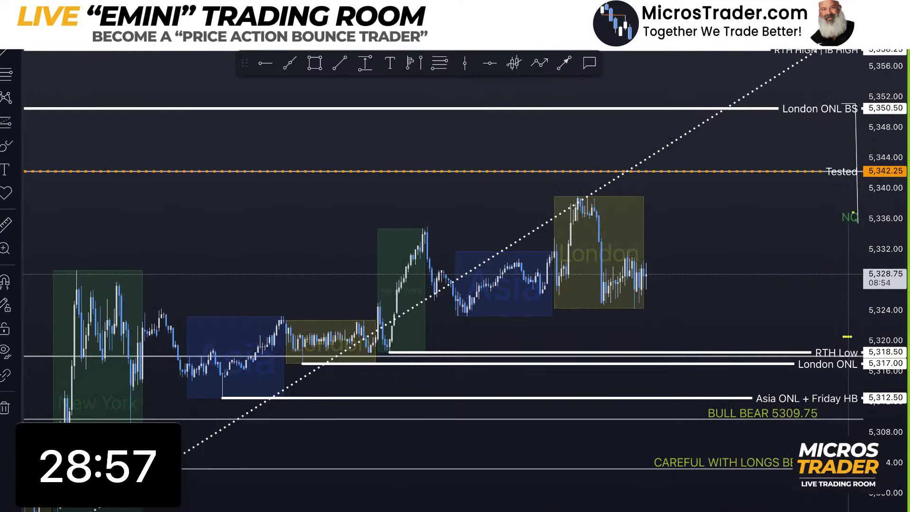
{"action": "key", "text": "2"}
{"action": "key", "text": "Return"}
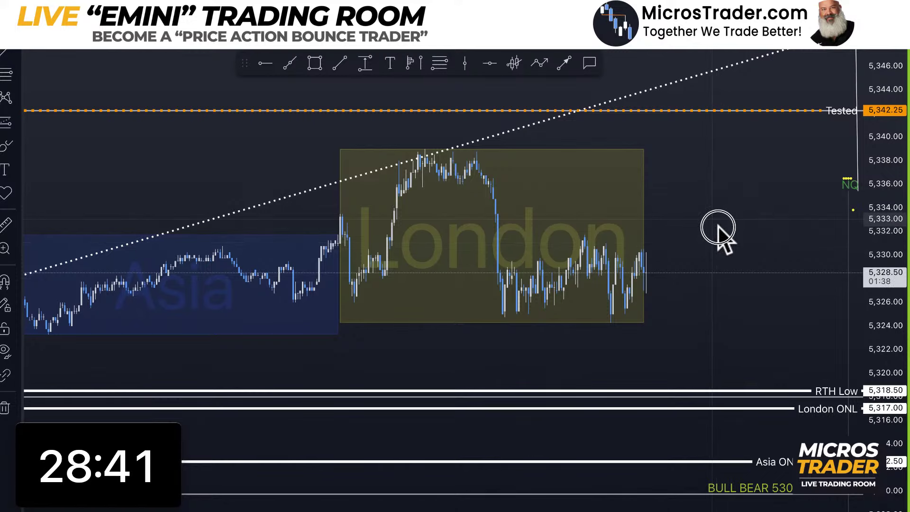
{"action": "left_click_drag", "start_coordinate": [718, 247], "coordinate": [749, 246]}
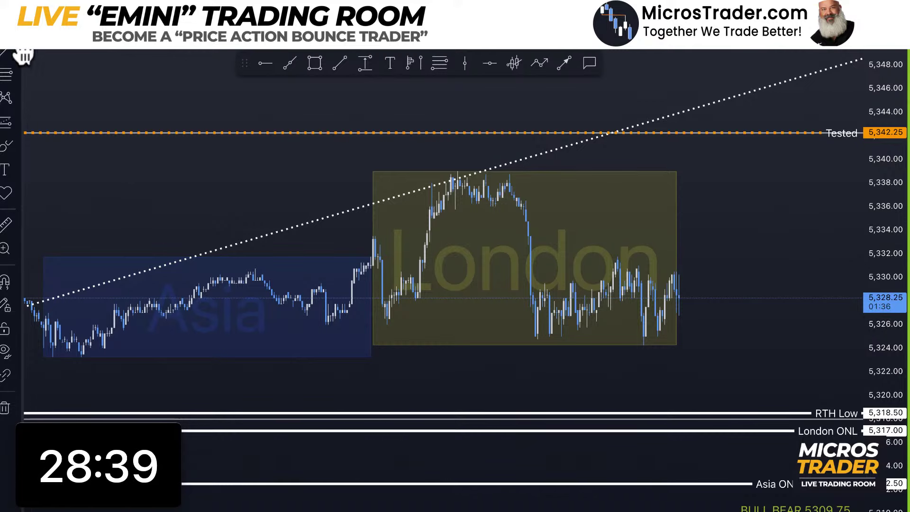
Step: Show the MicrosTrader.com Essentials 2.0 indicator and make its Overnight Range body a semi-transparent yellow
{"action": "mouse_move", "coordinate": [41, 50]}
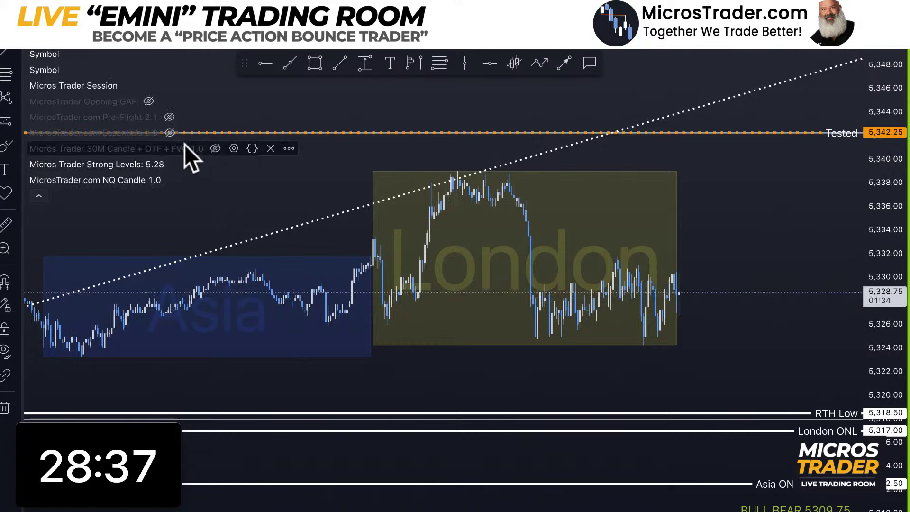
{"action": "left_click", "coordinate": [168, 133]}
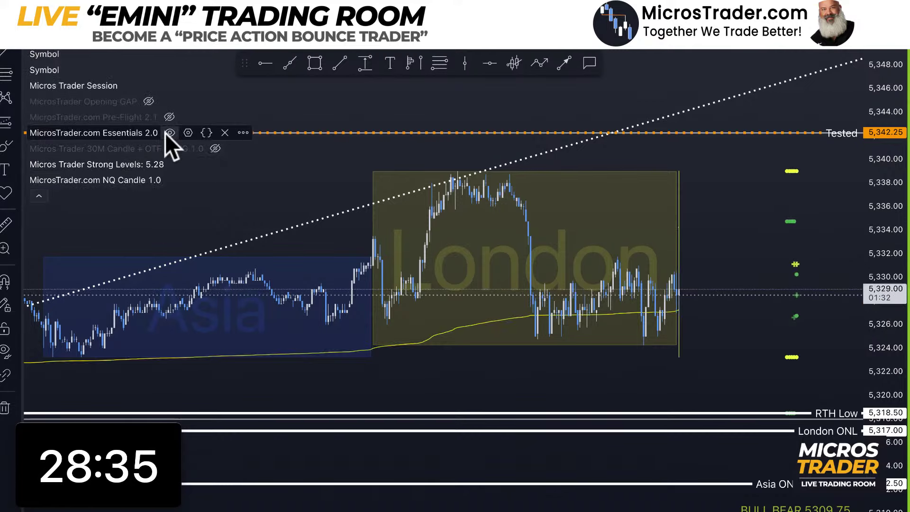
{"action": "left_click", "coordinate": [183, 129]}
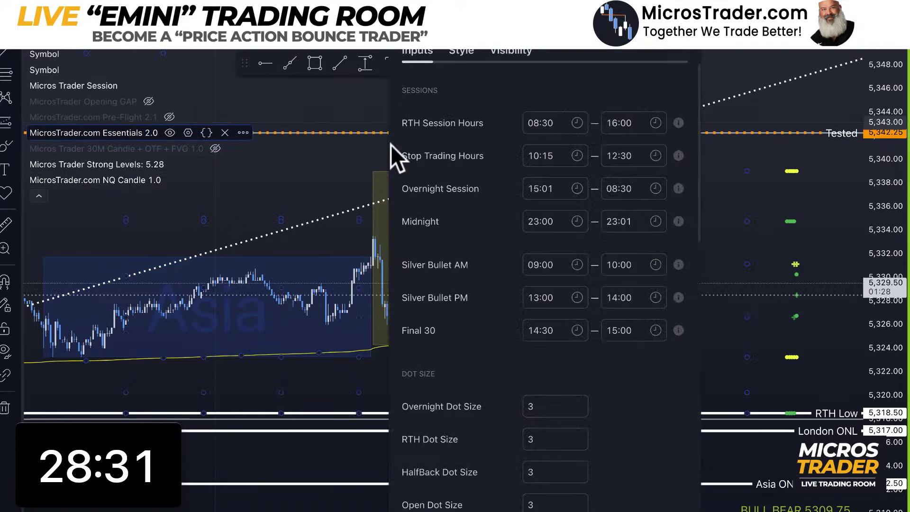
{"action": "left_click", "coordinate": [456, 53]}
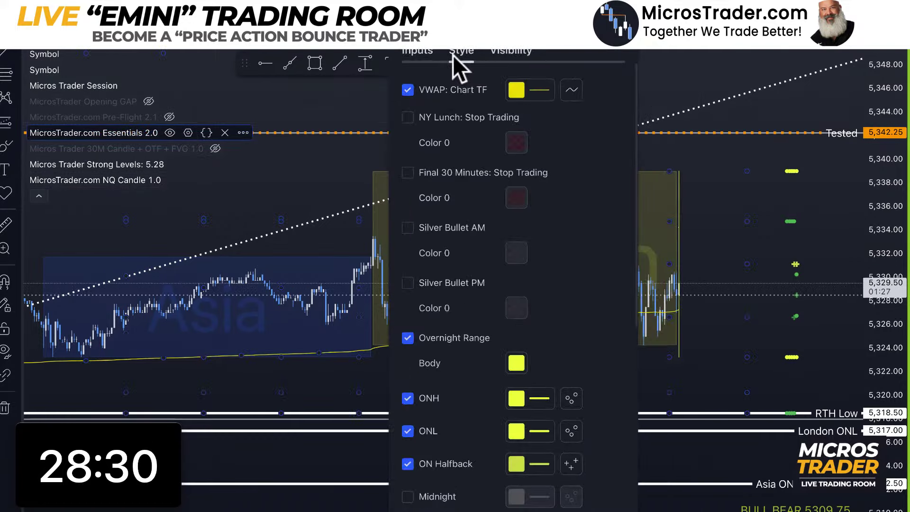
{"action": "left_click", "coordinate": [520, 362]}
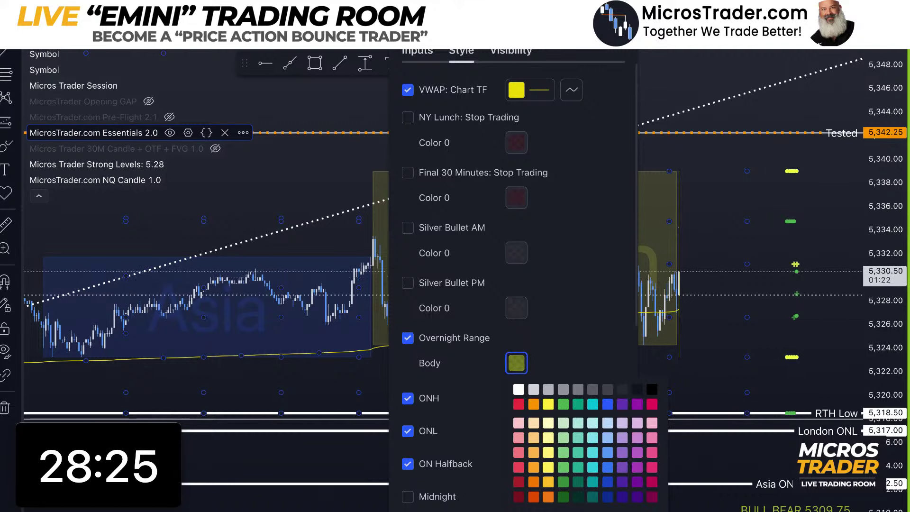
{"action": "key", "text": "Escape"}
{"action": "left_click", "coordinate": [710, 223]}
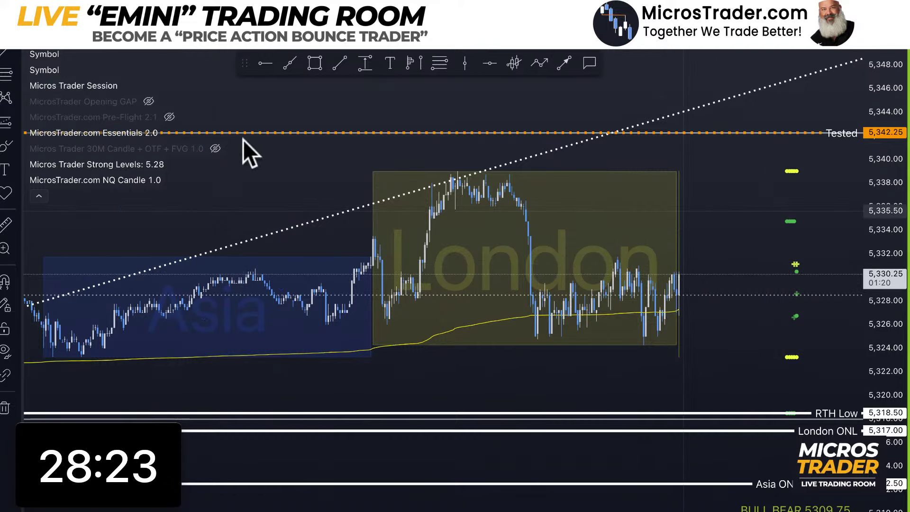
Step: Examine the ES overnight sessions against the surrounding price levels, from the wider multi-session range in to the latest London session
{"action": "scroll", "coordinate": [697, 239], "scroll_direction": "up", "scroll_amount": 2}
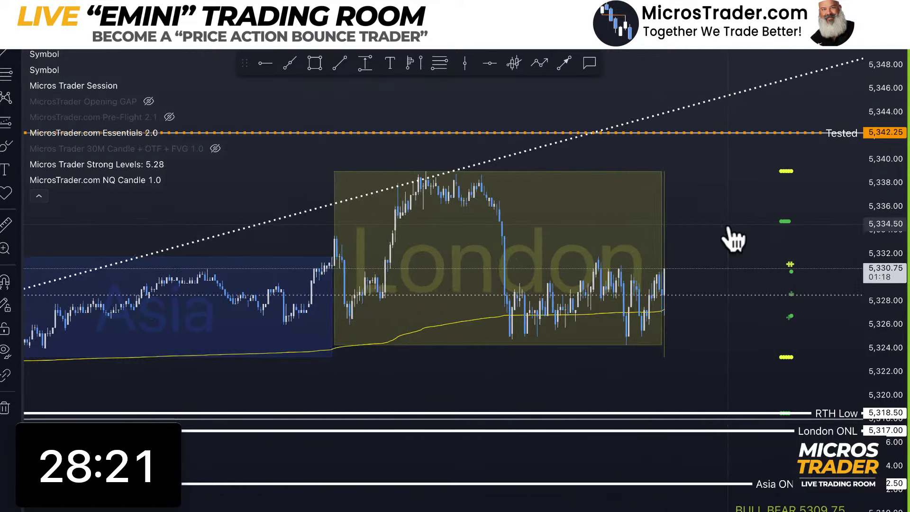
{"action": "left_click", "coordinate": [502, 510]}
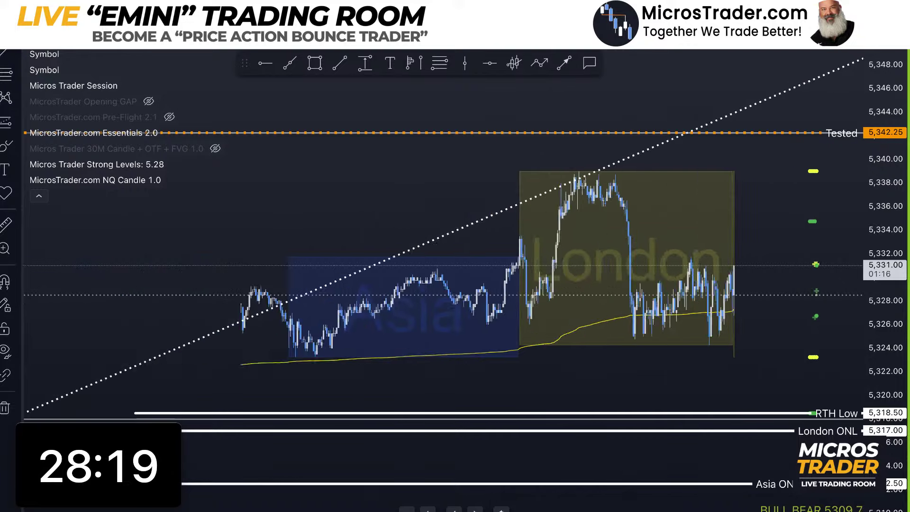
{"action": "scroll", "coordinate": [823, 287], "scroll_direction": "down", "scroll_amount": 2}
{"action": "left_click_drag", "start_coordinate": [878, 286], "coordinate": [866, 327]}
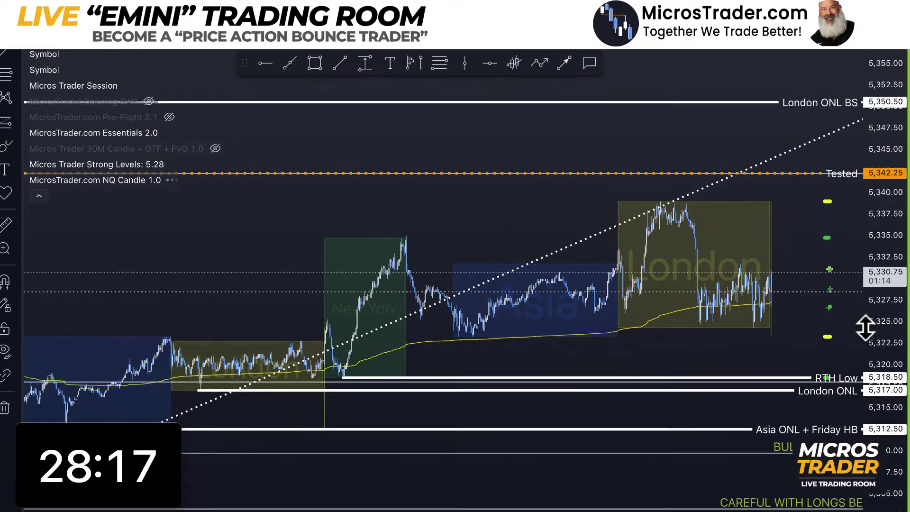
{"action": "left_click_drag", "start_coordinate": [725, 305], "coordinate": [660, 279]}
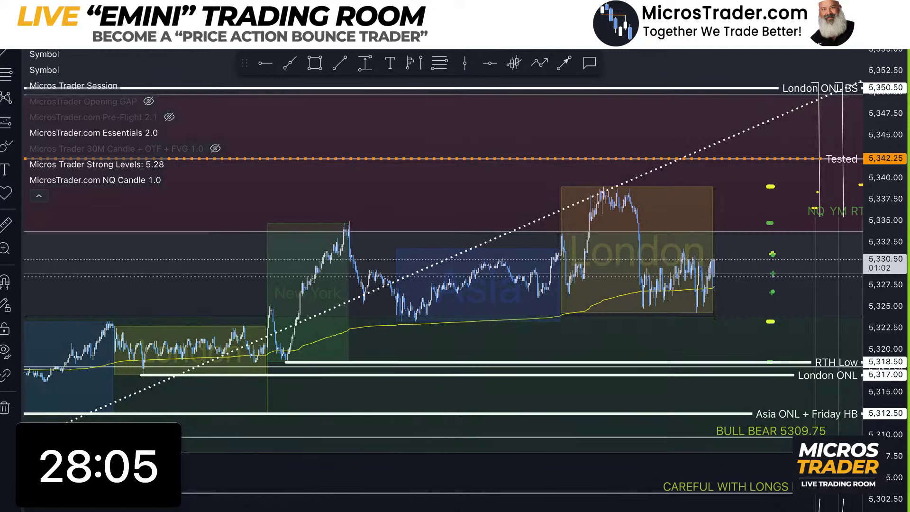
{"action": "scroll", "coordinate": [766, 277], "scroll_direction": "up", "scroll_amount": 2}
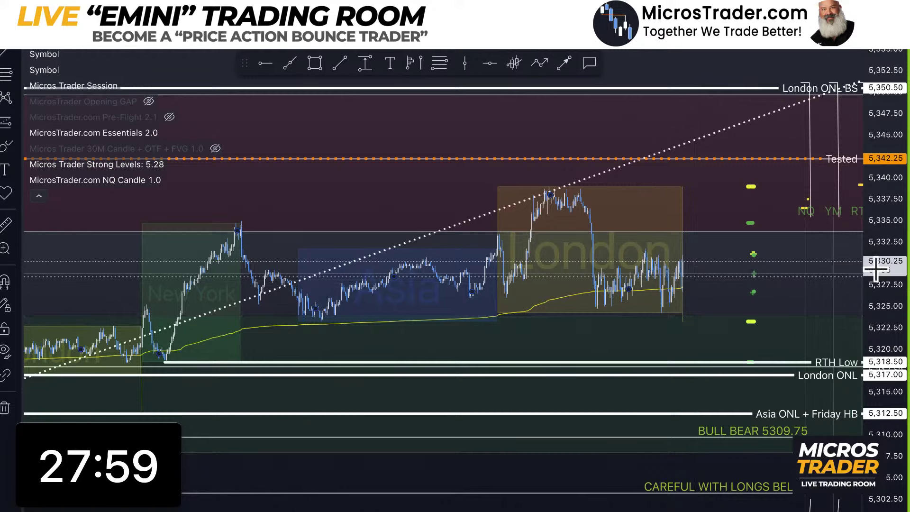
{"action": "scroll", "coordinate": [645, 303], "scroll_direction": "up", "scroll_amount": 3}
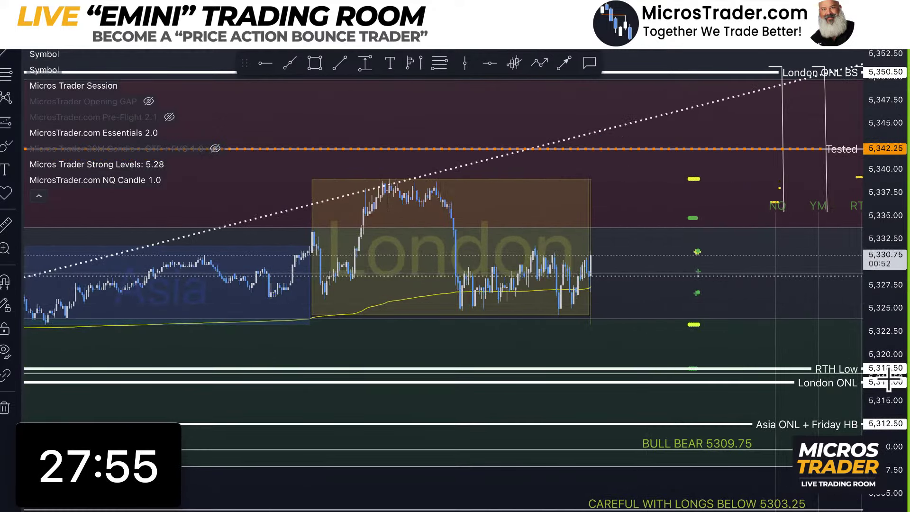
Step: Hide the MicrosTrader.com NQ Candle 1.0 indicator on the ES chart
{"action": "left_click_drag", "start_coordinate": [891, 380], "coordinate": [896, 297]}
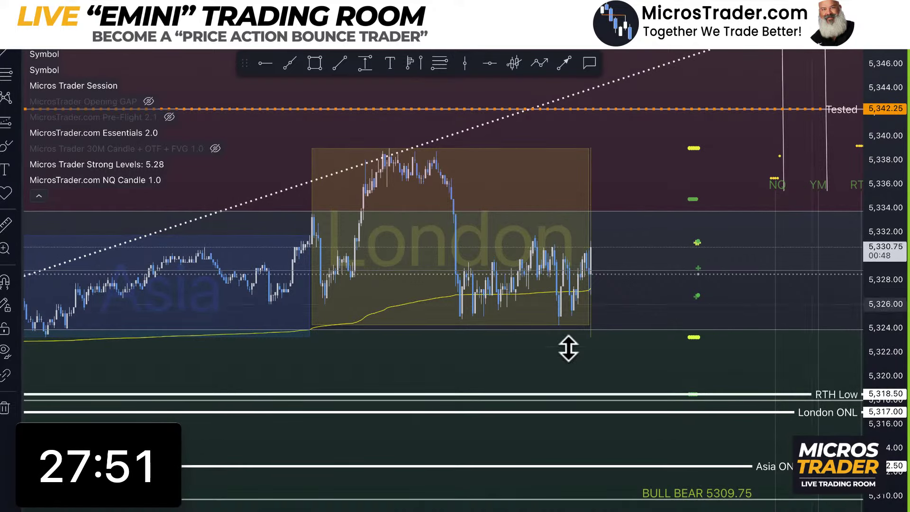
{"action": "left_click_drag", "start_coordinate": [610, 342], "coordinate": [674, 266]}
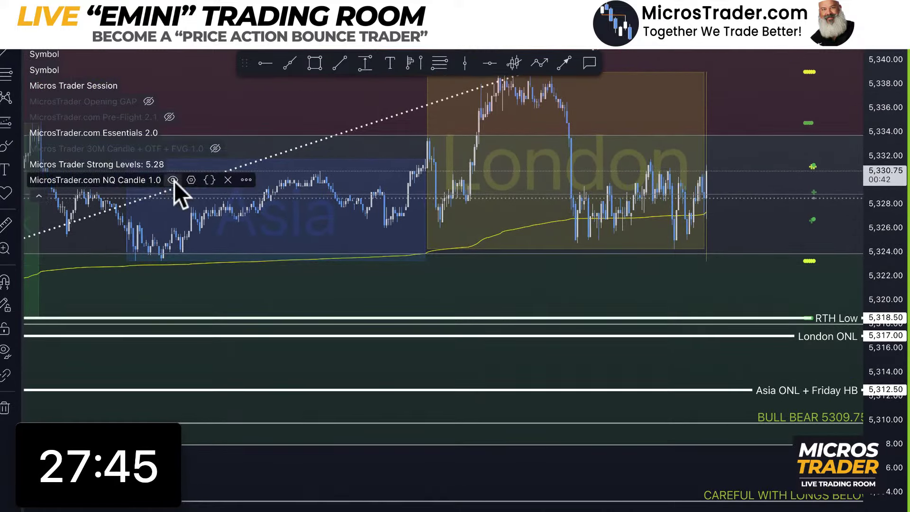
{"action": "left_click", "coordinate": [173, 180]}
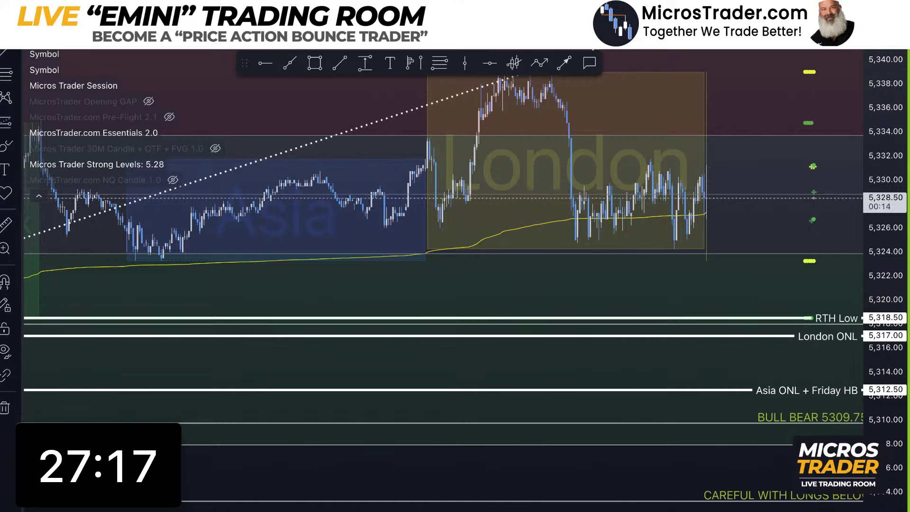
Step: Check the RTY, YM, NQ and ES comparison charts, and collapse the indicator list on the full ES chart
{"action": "key", "text": "ctrl+Tab"}
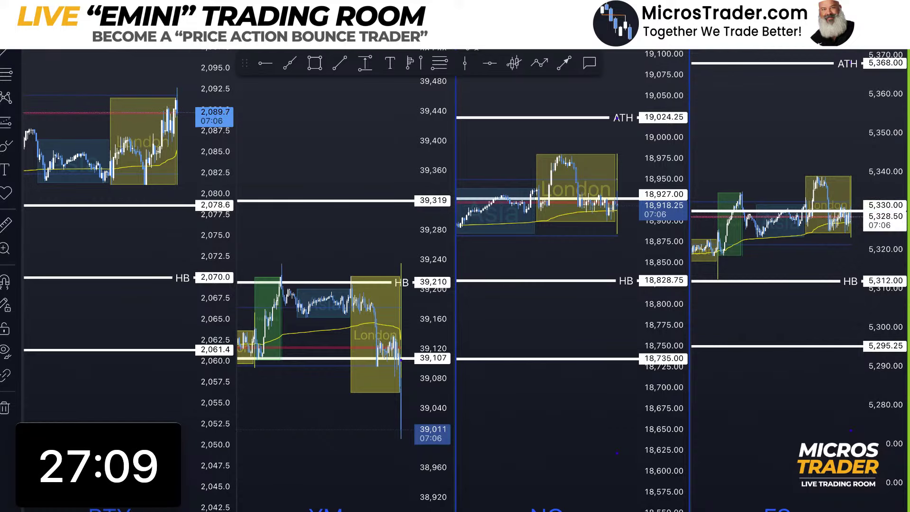
{"action": "key", "text": "ctrl+Tab"}
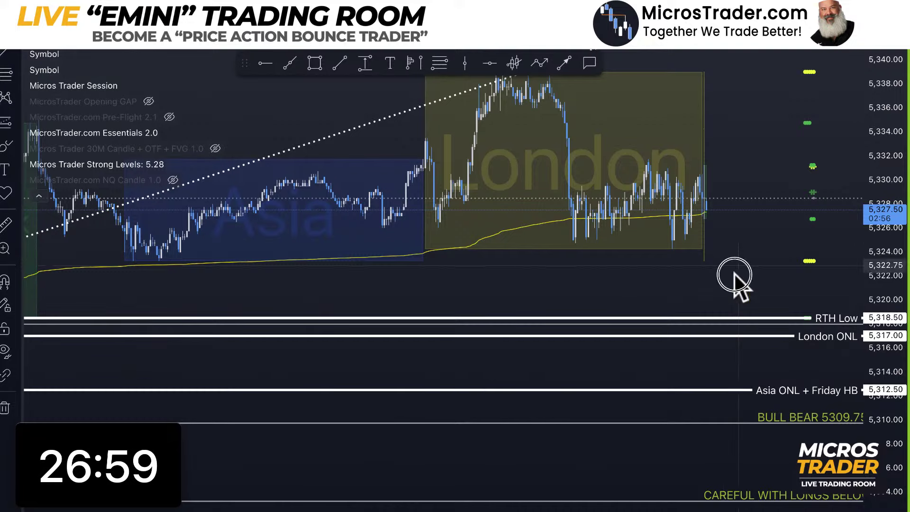
{"action": "left_click_drag", "start_coordinate": [733, 278], "coordinate": [707, 351]}
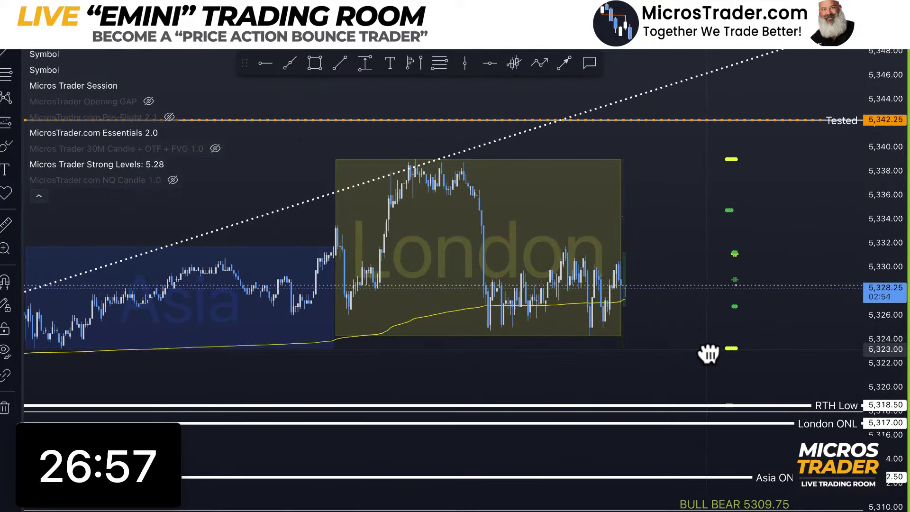
{"action": "left_click_drag", "start_coordinate": [876, 249], "coordinate": [816, 300]}
{"action": "left_click_drag", "start_coordinate": [796, 254], "coordinate": [793, 194]}
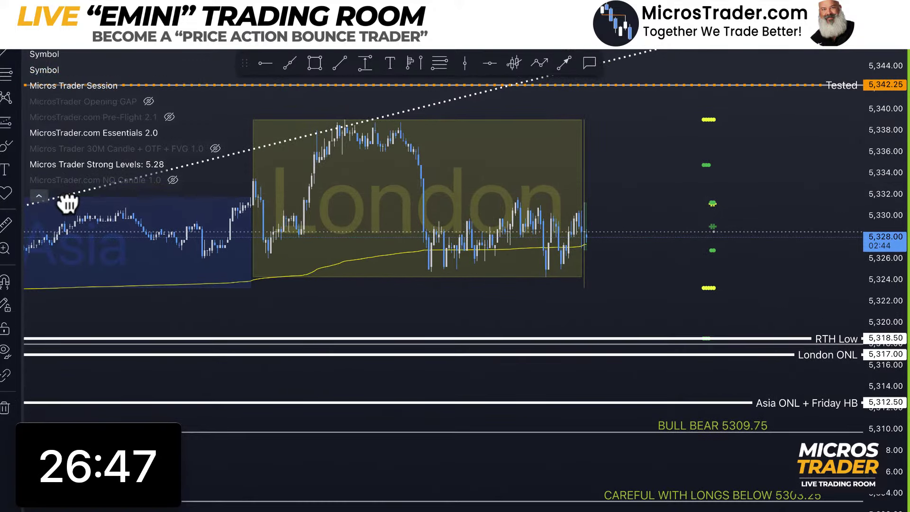
{"action": "left_click", "coordinate": [39, 196]}
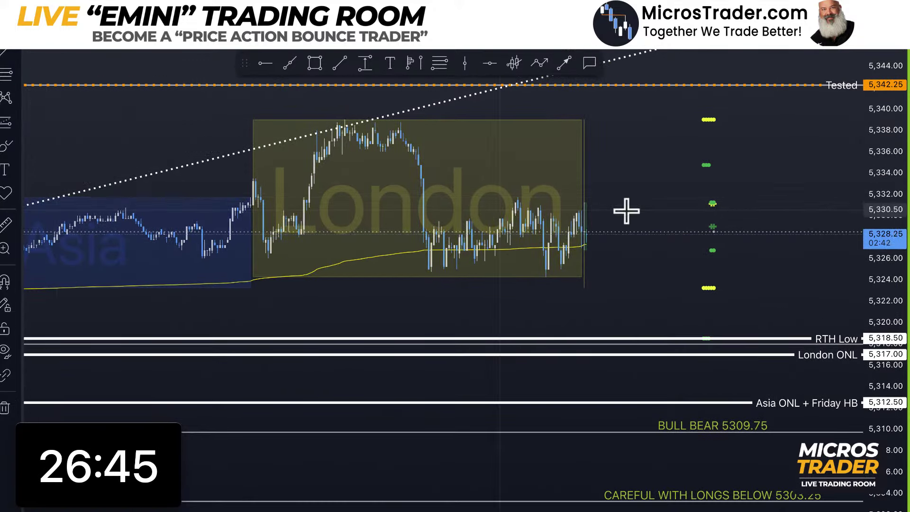
Step: Examine the latest London session on the ES chart up close against the Tested level at 5,342.25 and the RTH Low at 5,318.50
{"action": "scroll", "coordinate": [652, 199], "scroll_direction": "up", "scroll_amount": 1}
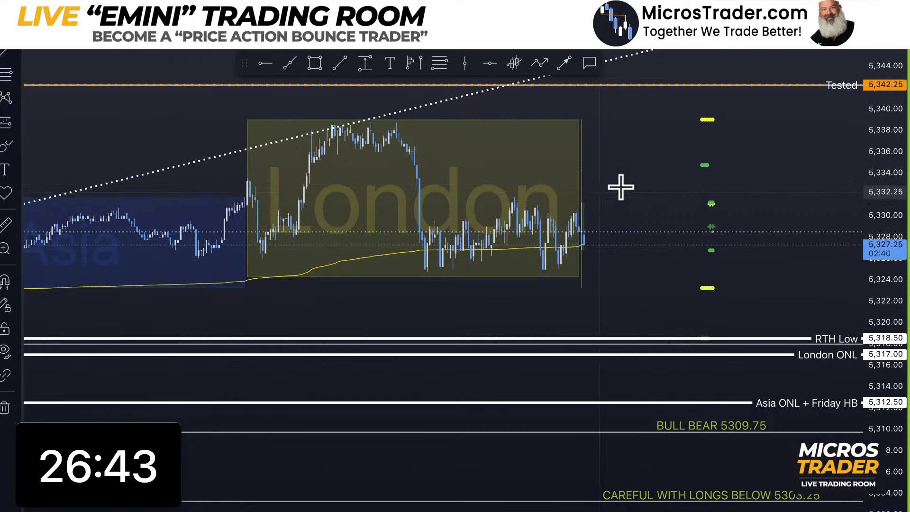
{"action": "left_click_drag", "start_coordinate": [623, 285], "coordinate": [619, 362]}
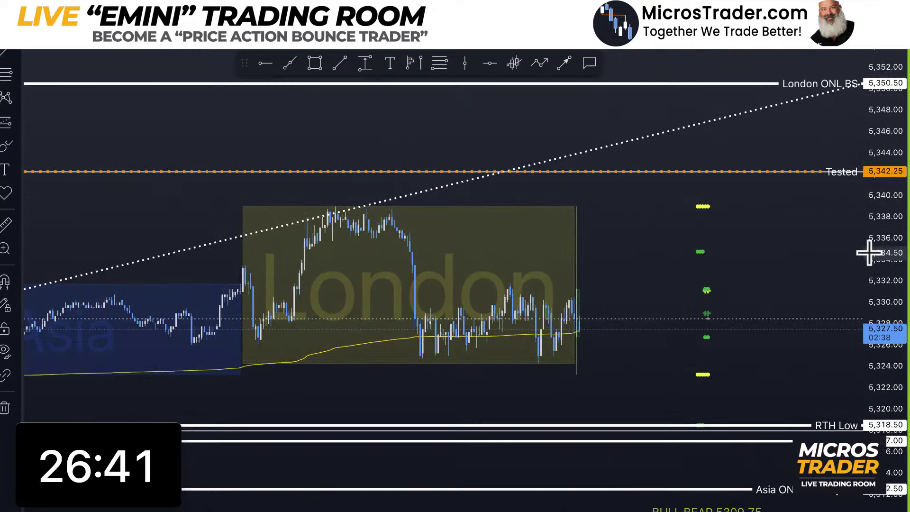
{"action": "left_click_drag", "start_coordinate": [872, 252], "coordinate": [894, 185]}
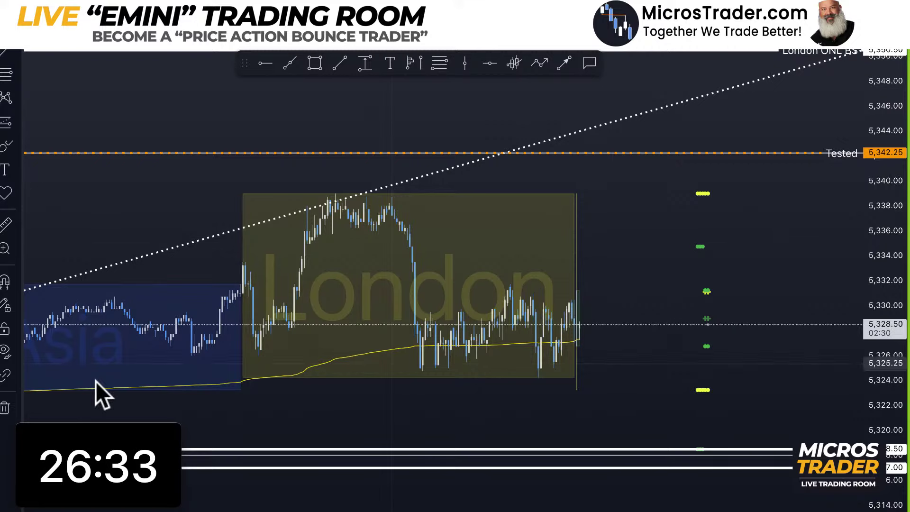
{"action": "left_click_drag", "start_coordinate": [76, 431], "coordinate": [76, 432]}
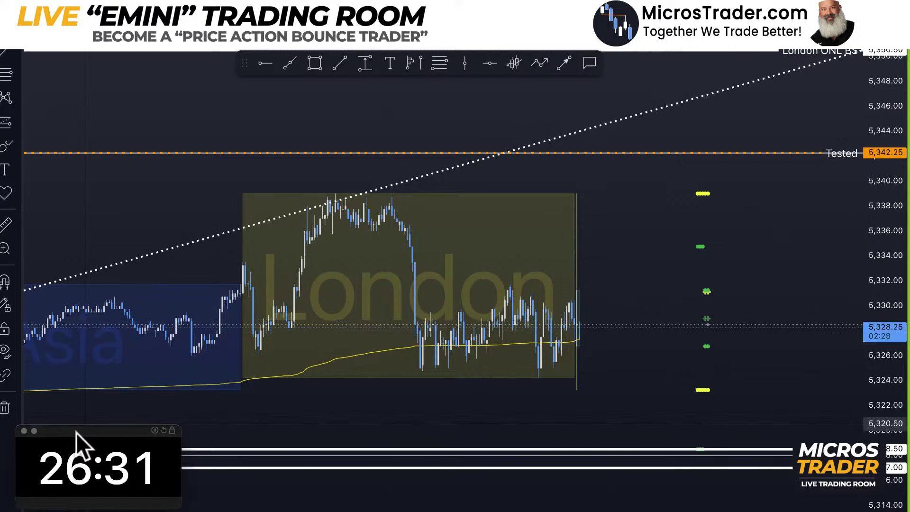
{"action": "left_click_drag", "start_coordinate": [662, 392], "coordinate": [768, 270]}
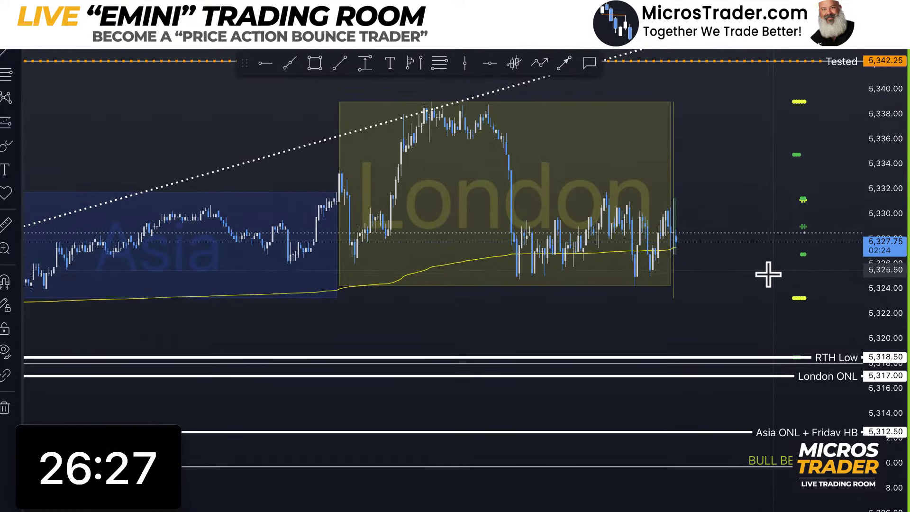
{"action": "scroll", "coordinate": [768, 273], "scroll_direction": "up", "scroll_amount": 5}
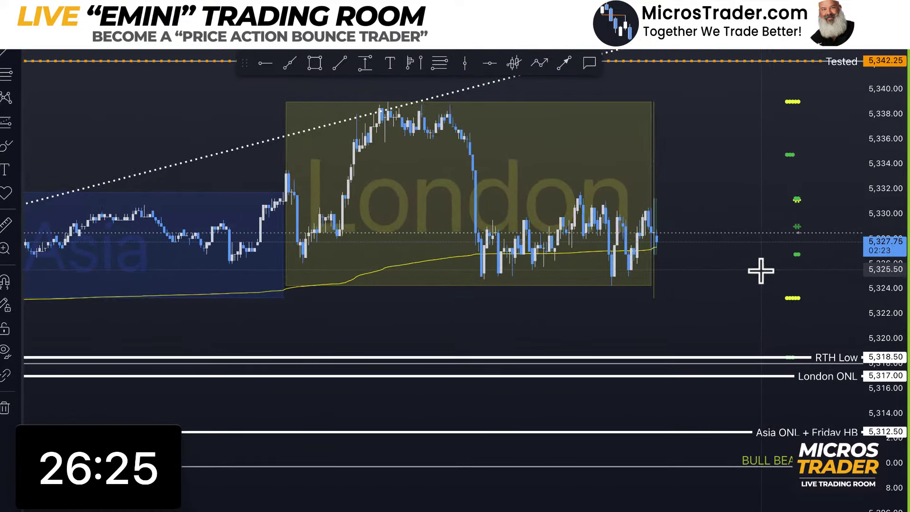
{"action": "left_click_drag", "start_coordinate": [889, 260], "coordinate": [887, 219]}
{"action": "left_click", "coordinate": [727, 184]}
{"action": "left_click", "coordinate": [713, 228]}
{"action": "left_click_drag", "start_coordinate": [714, 228], "coordinate": [701, 236]}
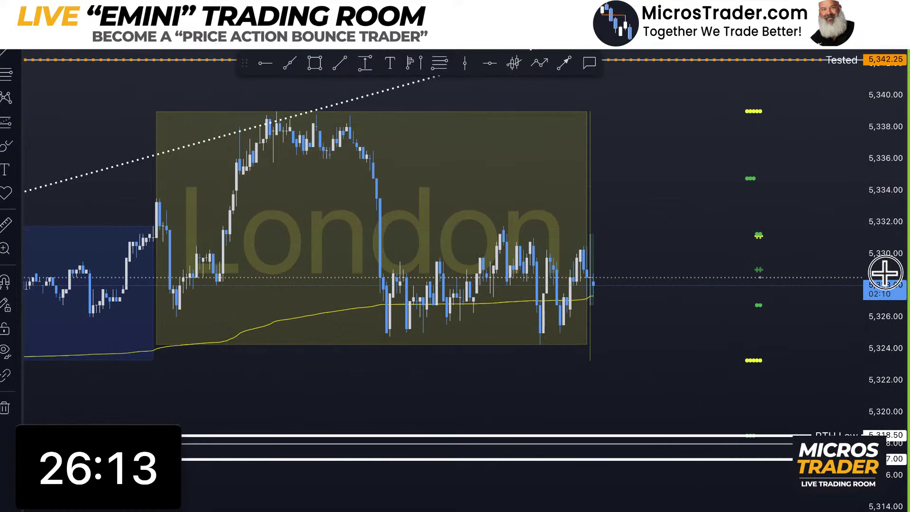
{"action": "mouse_move", "coordinate": [671, 205]}
{"action": "left_mouse_down"}
{"action": "mouse_move", "coordinate": [658, 228]}
{"action": "mouse_move", "coordinate": [655, 202]}
{"action": "left_mouse_up"}
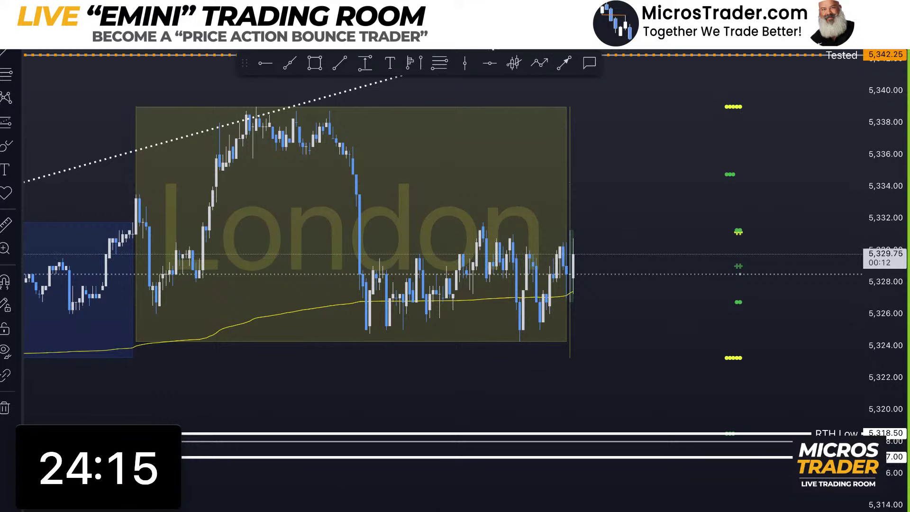
Step: Box the multi-session ES range from 5,312.25 up to the London high at 5,339.00 with a rectangle, and delete the rectangle
{"action": "scroll", "coordinate": [441, 237], "scroll_direction": "down", "scroll_amount": 6}
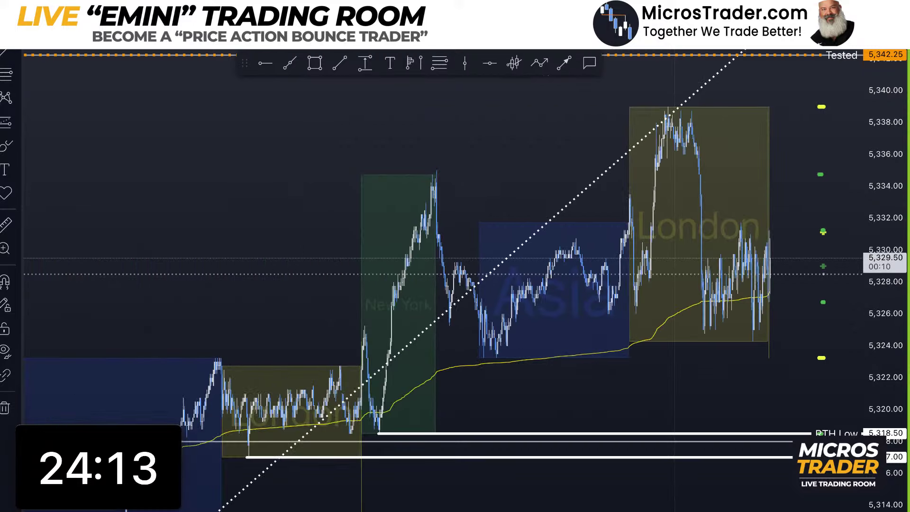
{"action": "scroll", "coordinate": [441, 237], "scroll_direction": "down", "scroll_amount": 3}
{"action": "left_click_drag", "start_coordinate": [894, 185], "coordinate": [683, 371]}
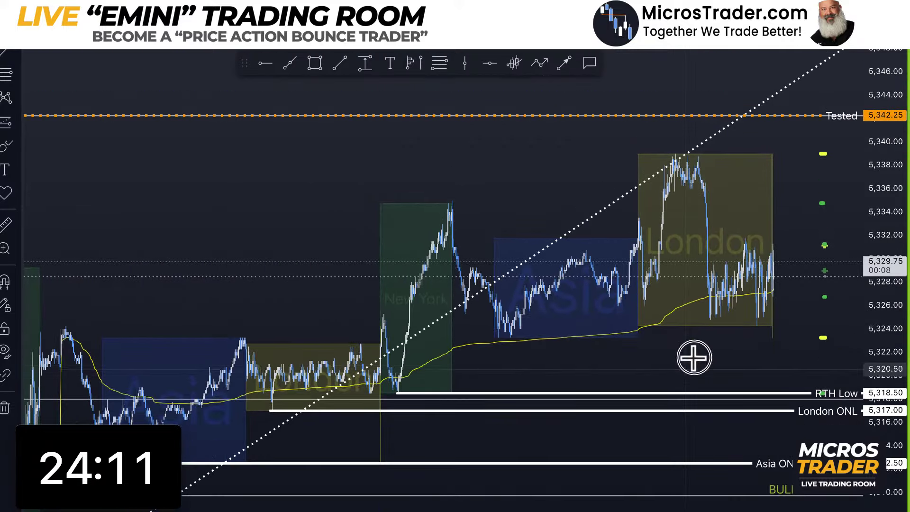
{"action": "left_click_drag", "start_coordinate": [725, 300], "coordinate": [762, 197]}
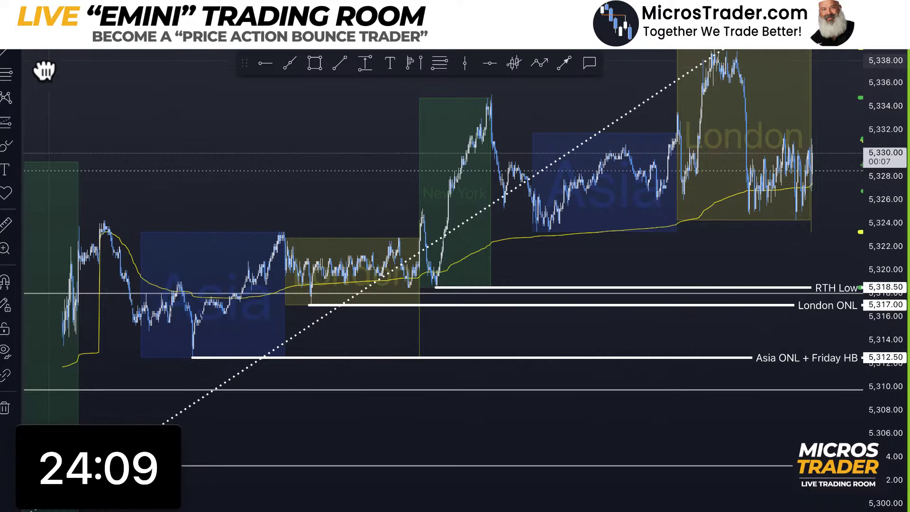
{"action": "left_click_drag", "start_coordinate": [670, 301], "coordinate": [663, 325]}
{"action": "left_click", "coordinate": [315, 64]}
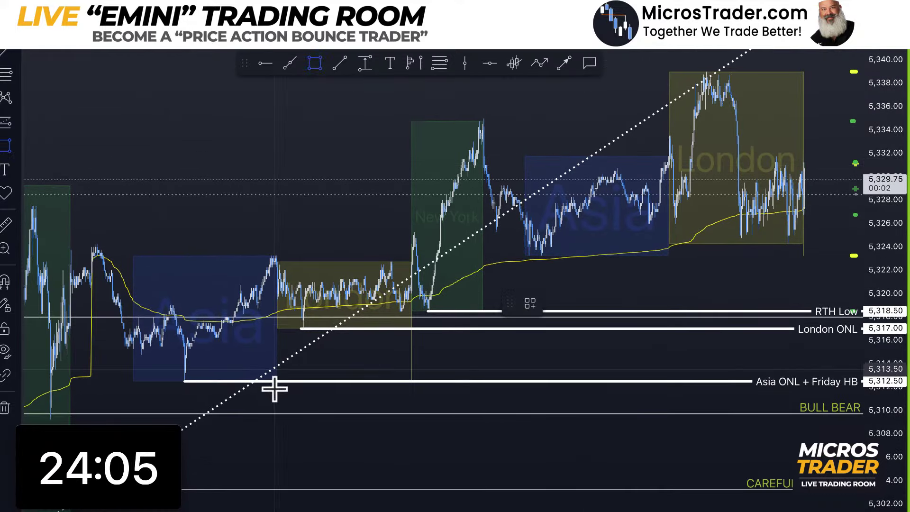
{"action": "mouse_move", "coordinate": [275, 383]}
{"action": "left_mouse_down"}
{"action": "mouse_move", "coordinate": [721, 95]}
{"action": "mouse_move", "coordinate": [725, 71]}
{"action": "left_mouse_up"}
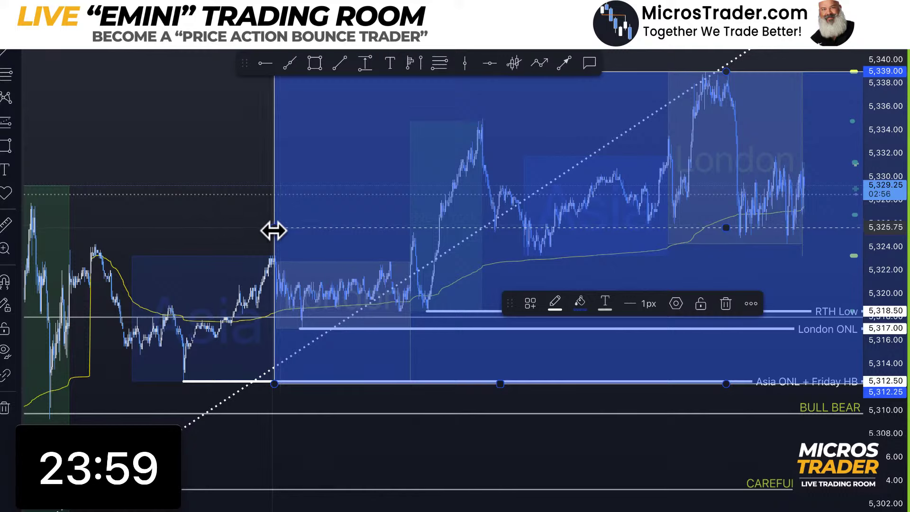
{"action": "key", "text": "Delete"}
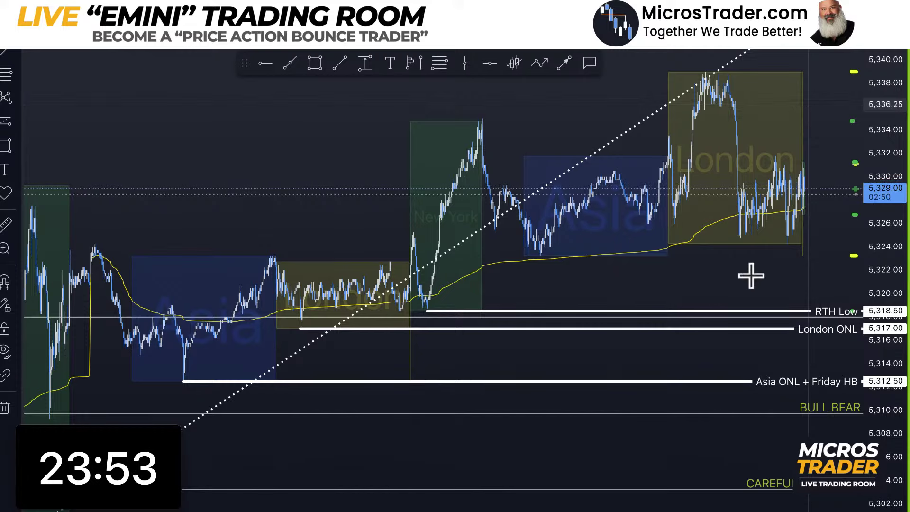
Step: Compare the latest price moves on RTY, YM, NQ and ES using purple circles, clear the circles and return to the full ES chart
{"action": "scroll", "coordinate": [752, 276], "scroll_direction": "up", "scroll_amount": 3}
{"action": "scroll", "coordinate": [752, 275], "scroll_direction": "up", "scroll_amount": 5}
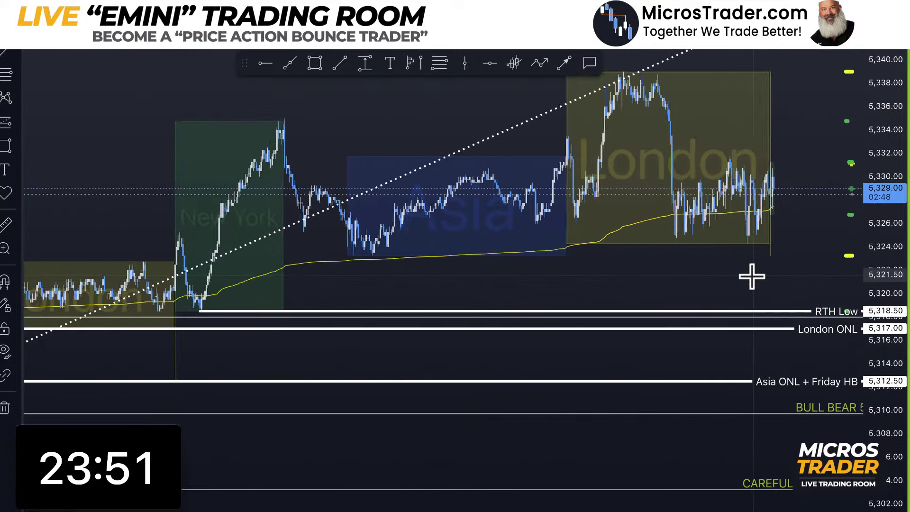
{"action": "scroll", "coordinate": [752, 275], "scroll_direction": "up", "scroll_amount": 5}
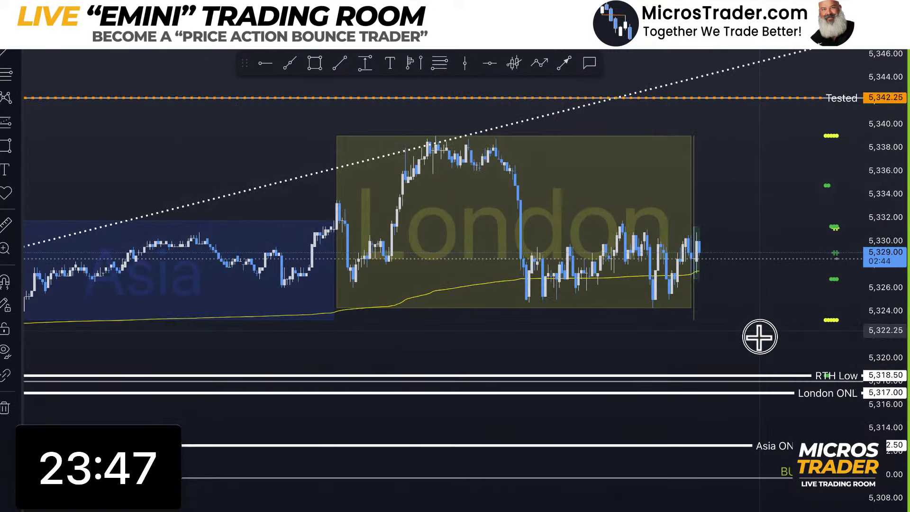
{"action": "left_click_drag", "start_coordinate": [888, 342], "coordinate": [898, 306]}
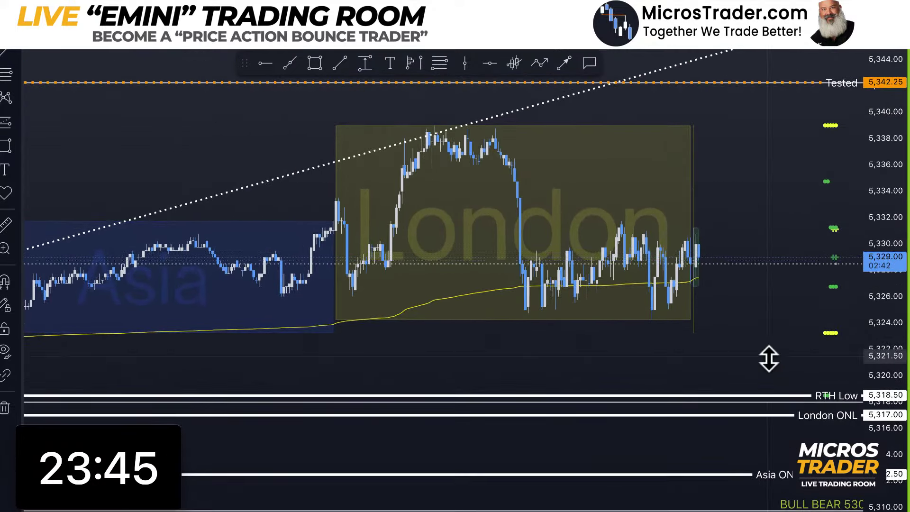
{"action": "left_click_drag", "start_coordinate": [748, 358], "coordinate": [624, 343]}
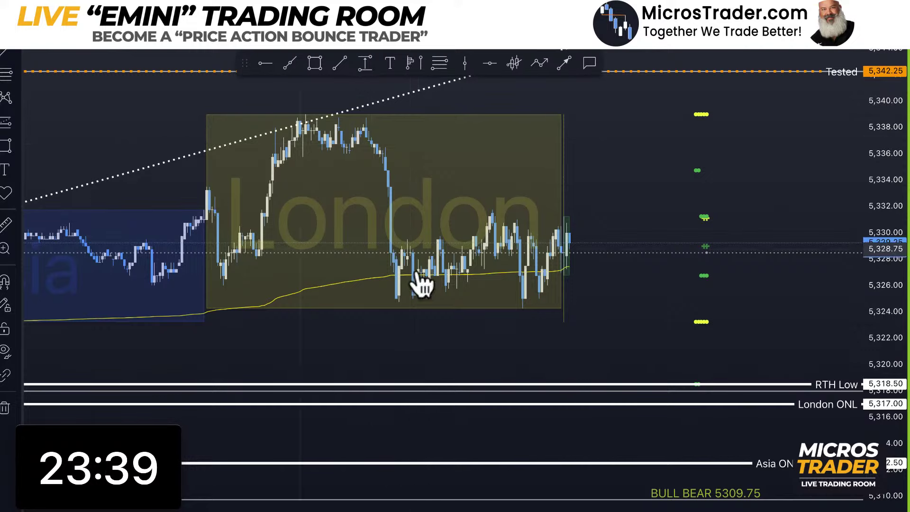
{"action": "key", "text": "ctrl+Tab"}
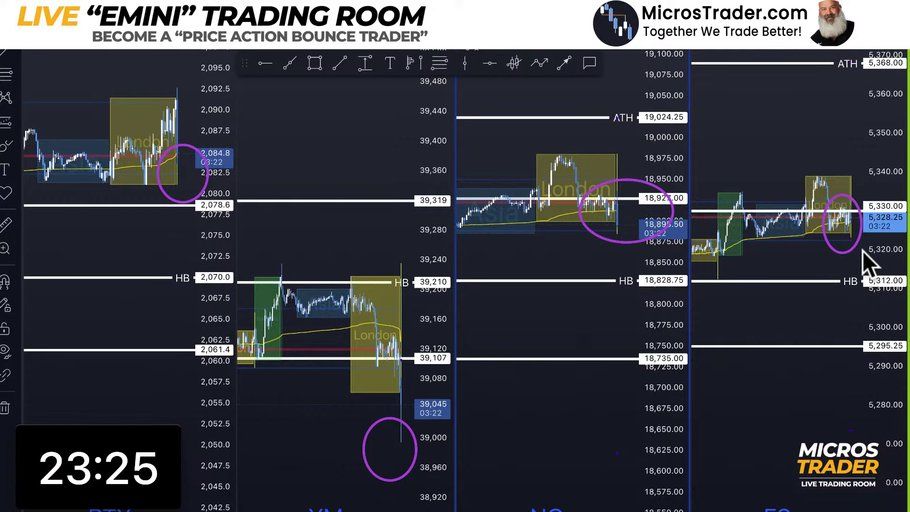
{"action": "key", "text": "Escape"}
{"action": "key", "text": "alt+Tab"}
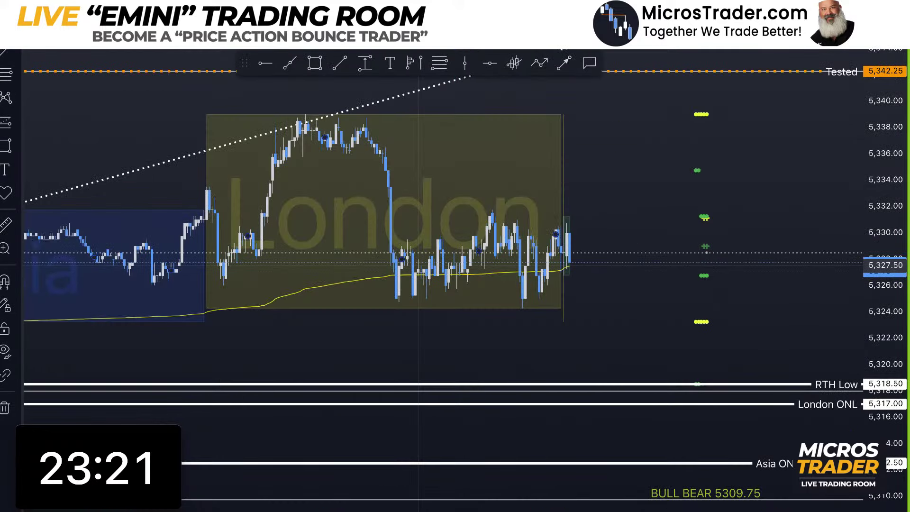
Step: Circle the CAREFUL WITH LONGS BELOW 5303.25 level in purple, mark the London session high on the ES chart, and clear the marks
{"action": "scroll", "coordinate": [752, 325], "scroll_direction": "down", "scroll_amount": 5}
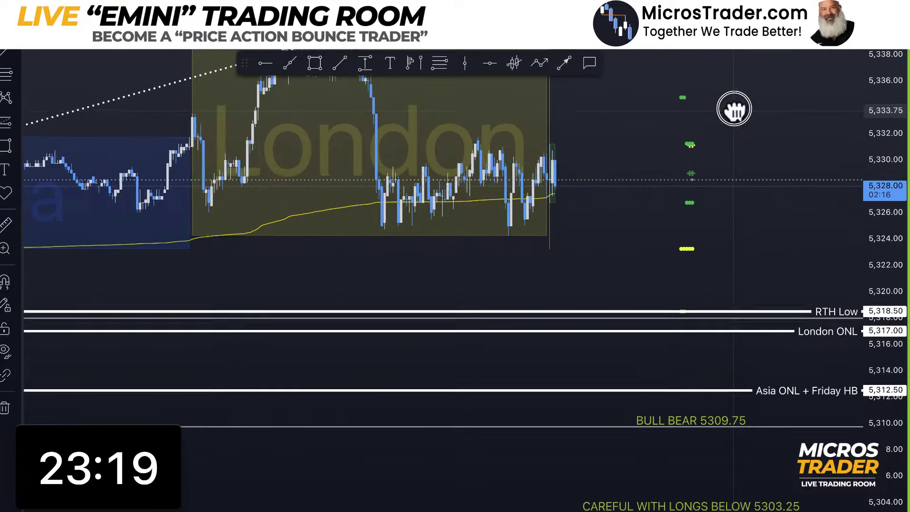
{"action": "left_click_drag", "start_coordinate": [556, 469], "coordinate": [842, 511]}
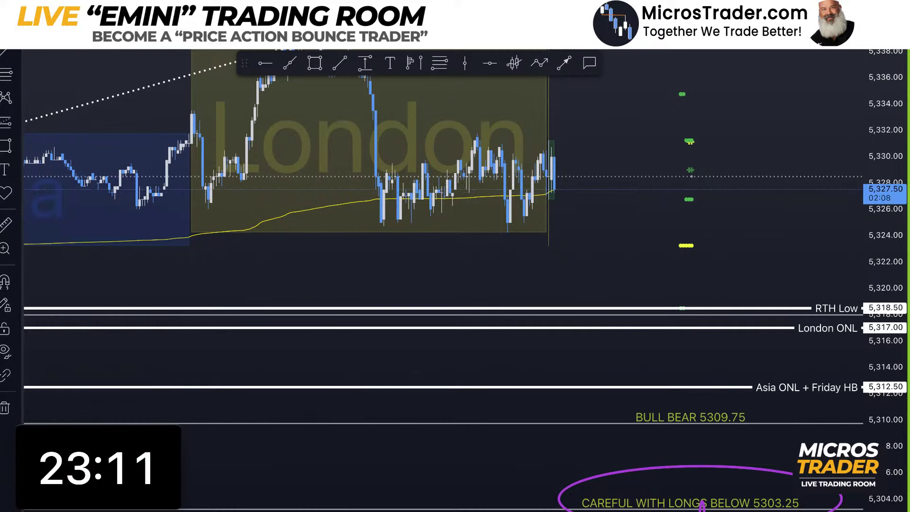
{"action": "left_click", "coordinate": [618, 258]}
{"action": "left_click_drag", "start_coordinate": [619, 259], "coordinate": [649, 372]}
{"action": "left_click_drag", "start_coordinate": [287, 85], "coordinate": [443, 164]}
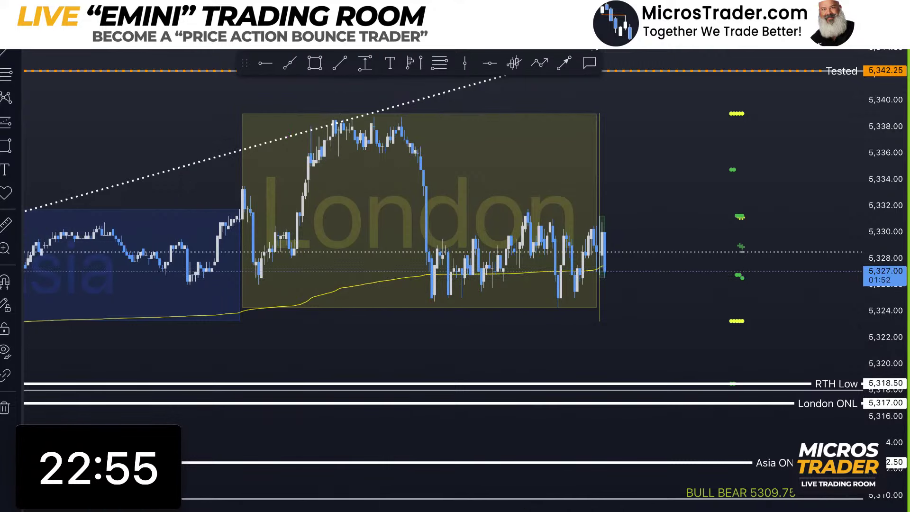
Step: Review the ES sessions against the RTH Low, London ONL and Asia ONL levels, from the multi-session range in to the latest London session
{"action": "scroll", "coordinate": [441, 237], "scroll_direction": "down", "scroll_amount": 5}
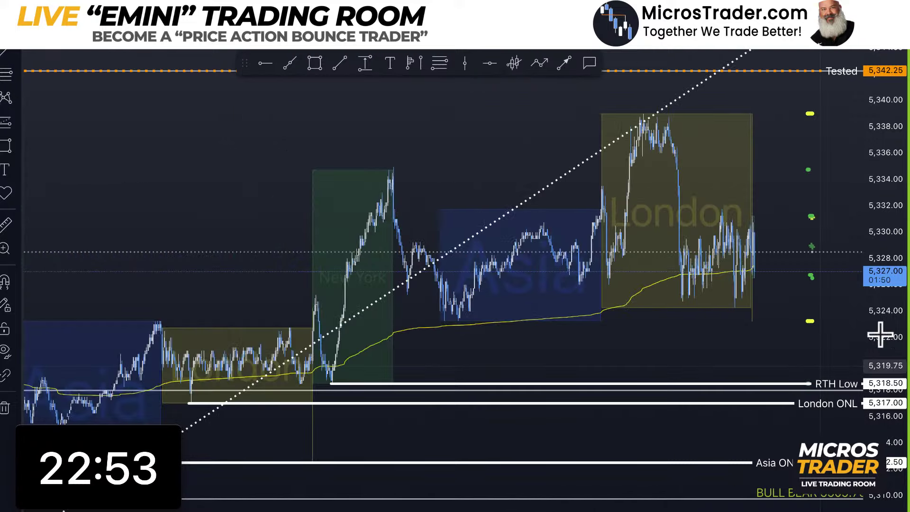
{"action": "left_click_drag", "start_coordinate": [676, 326], "coordinate": [604, 298]}
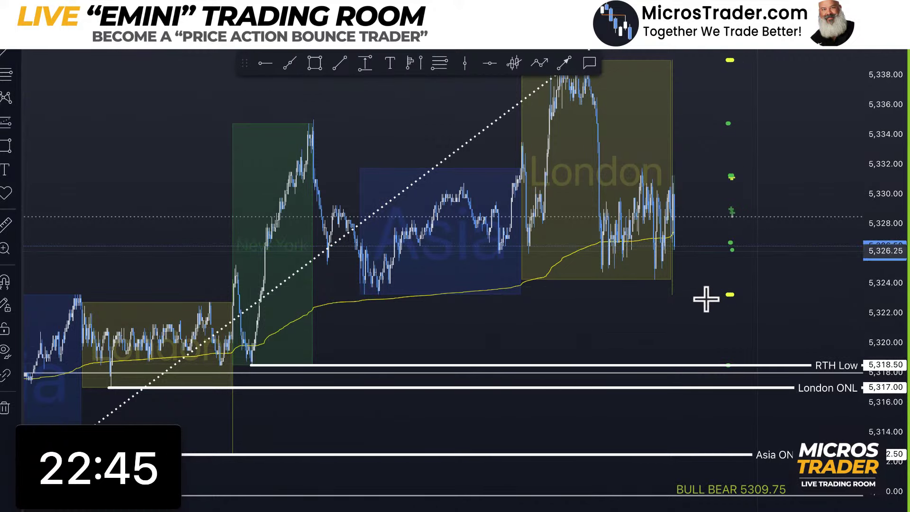
{"action": "scroll", "coordinate": [707, 299], "scroll_direction": "right", "scroll_amount": 5}
{"action": "scroll", "coordinate": [706, 298], "scroll_direction": "right", "scroll_amount": 5}
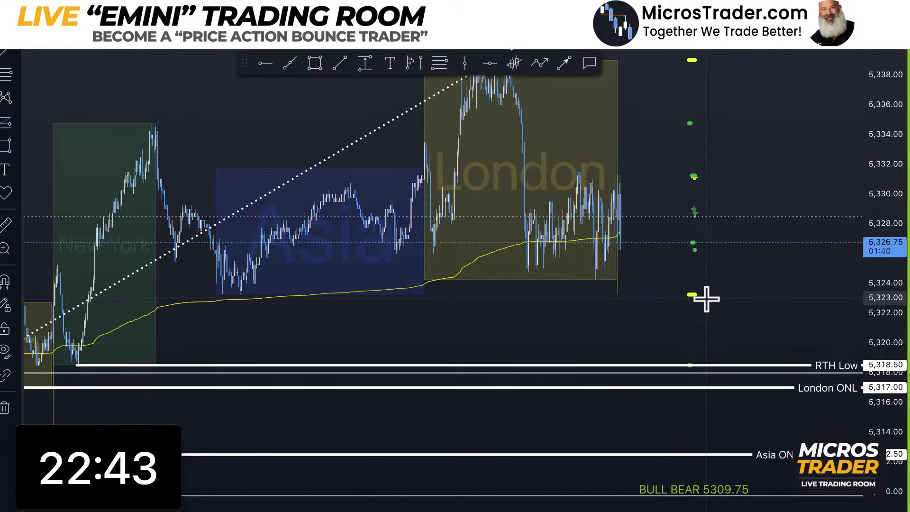
{"action": "scroll", "coordinate": [707, 299], "scroll_direction": "right", "scroll_amount": 5}
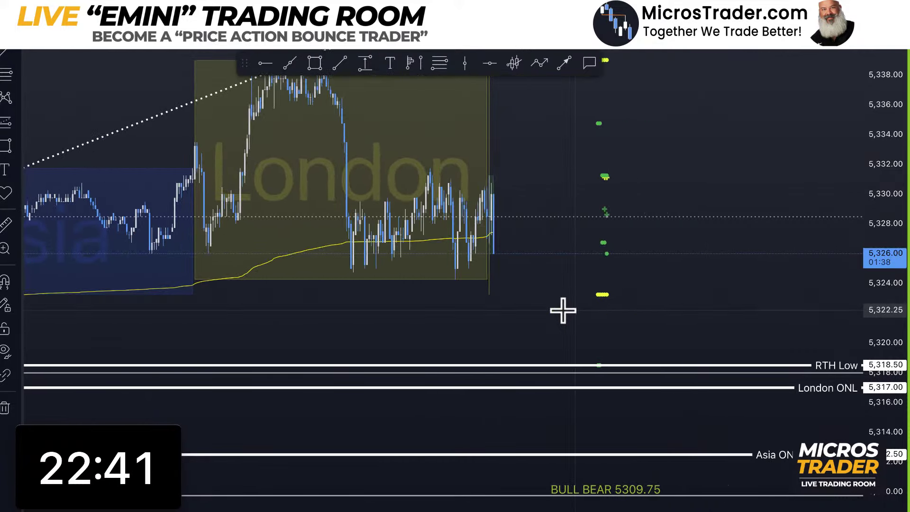
Step: Examine the ES price action between the London session and the RTH Low, comparing it with RTY, YM and NQ
{"action": "left_click_drag", "start_coordinate": [512, 315], "coordinate": [683, 305]}
{"action": "scroll", "coordinate": [676, 291], "scroll_direction": "right", "scroll_amount": 5}
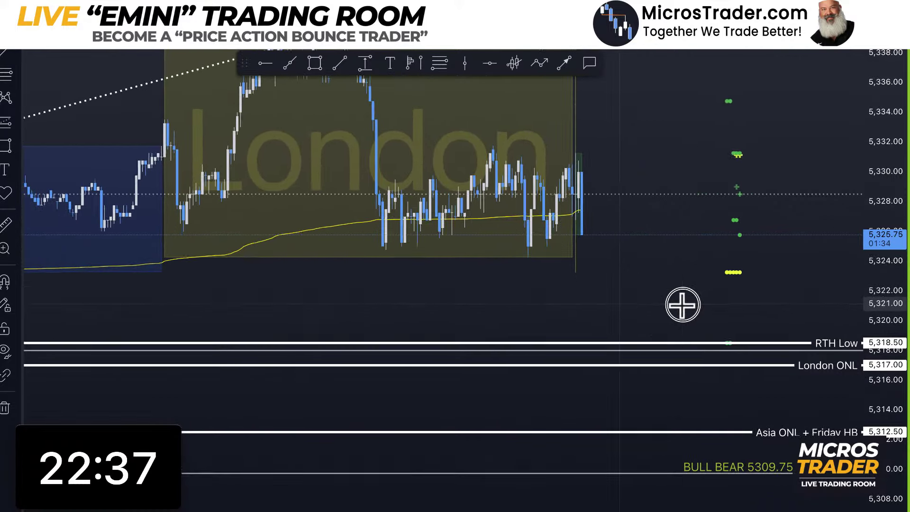
{"action": "scroll", "coordinate": [683, 305], "scroll_direction": "left", "scroll_amount": 3}
{"action": "scroll", "coordinate": [660, 299], "scroll_direction": "right", "scroll_amount": 2}
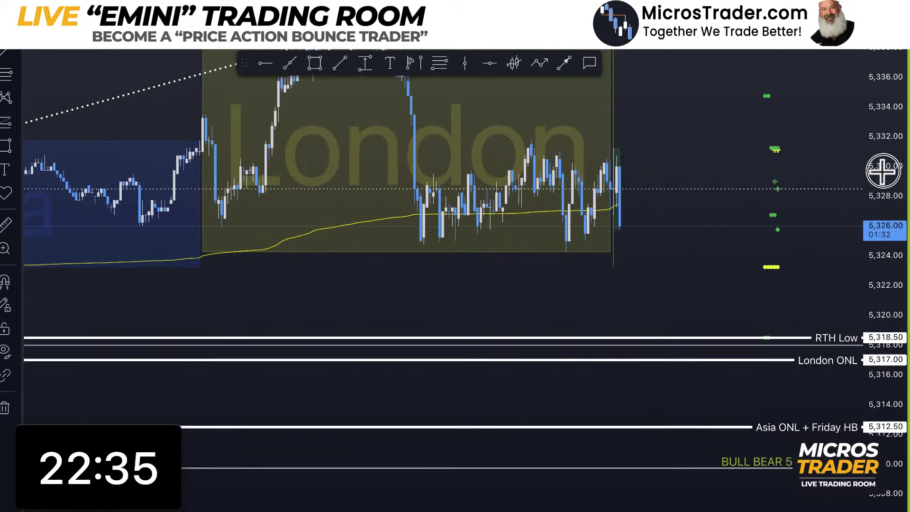
{"action": "scroll", "coordinate": [682, 287], "scroll_direction": "right", "scroll_amount": 1}
{"action": "key", "text": "ctrl+Tab"}
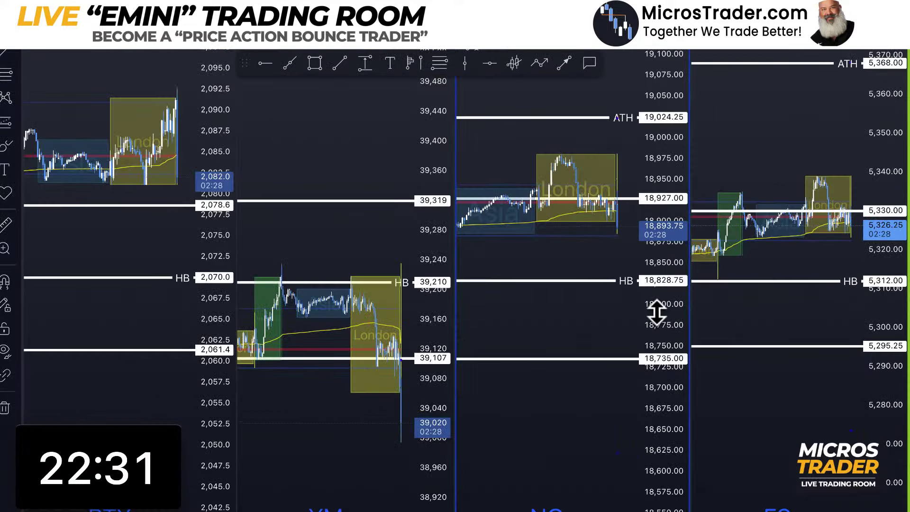
{"action": "key", "text": "ctrl+Tab"}
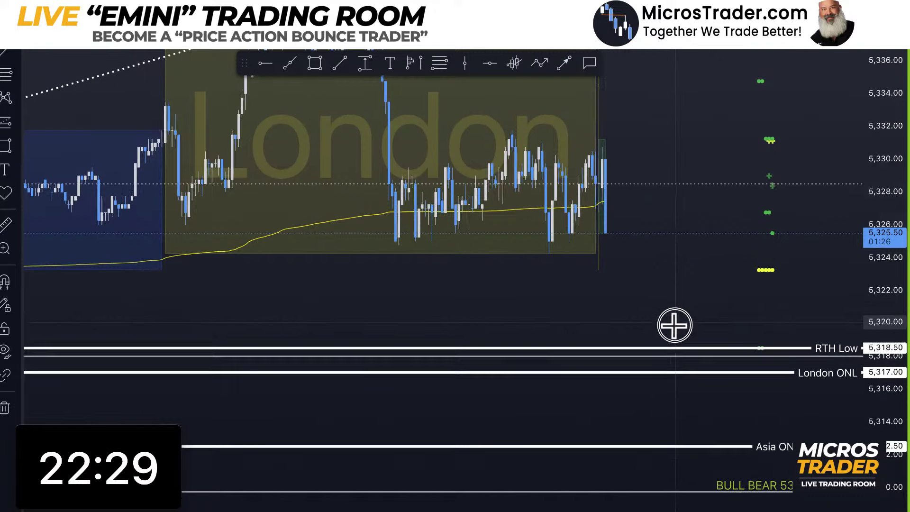
{"action": "left_click_drag", "start_coordinate": [674, 326], "coordinate": [671, 343]}
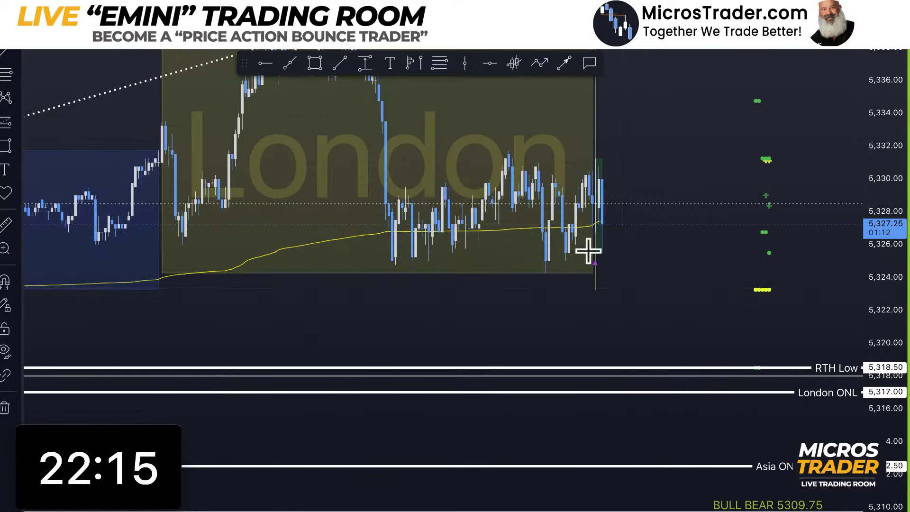
Step: Sketch purple arrows for a drop through a horizontal level at about 5,323.25 and a stepped bounce to about 5,330, and clear them
{"action": "mouse_move", "coordinate": [592, 244]}
{"action": "left_mouse_down"}
{"action": "mouse_move", "coordinate": [633, 304]}
{"action": "mouse_move", "coordinate": [641, 345]}
{"action": "left_mouse_up"}
{"action": "mouse_move", "coordinate": [344, 286]}
{"action": "left_mouse_down"}
{"action": "mouse_move", "coordinate": [851, 304]}
{"action": "mouse_move", "coordinate": [861, 289]}
{"action": "left_mouse_up"}
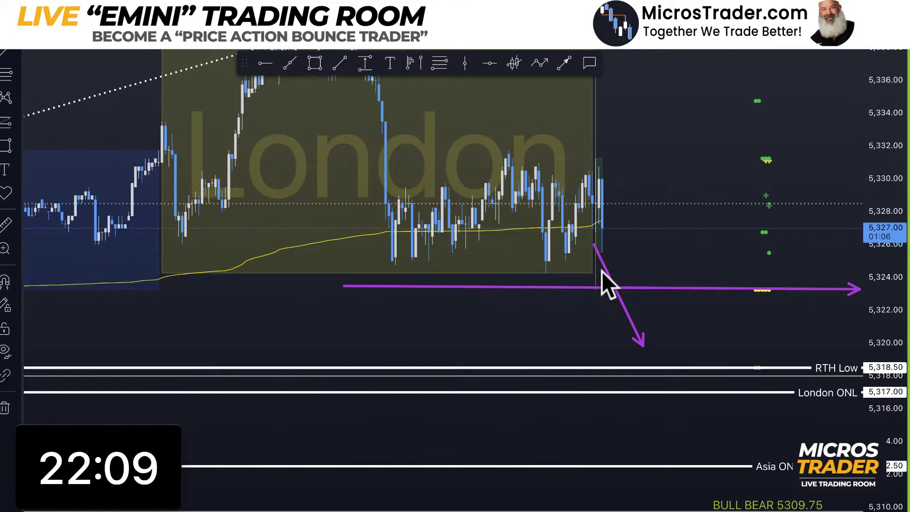
{"action": "left_click_drag", "start_coordinate": [614, 269], "coordinate": [629, 296]}
{"action": "mouse_move", "coordinate": [629, 296]}
{"action": "left_mouse_down"}
{"action": "mouse_move", "coordinate": [662, 234]}
{"action": "mouse_move", "coordinate": [680, 244]}
{"action": "left_mouse_up"}
{"action": "left_click_drag", "start_coordinate": [679, 245], "coordinate": [706, 177]}
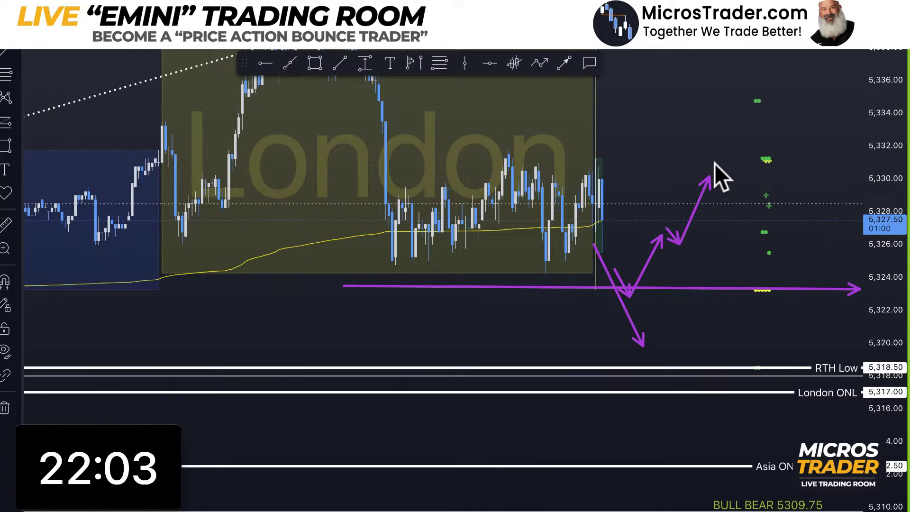
{"action": "key", "text": "Escape"}
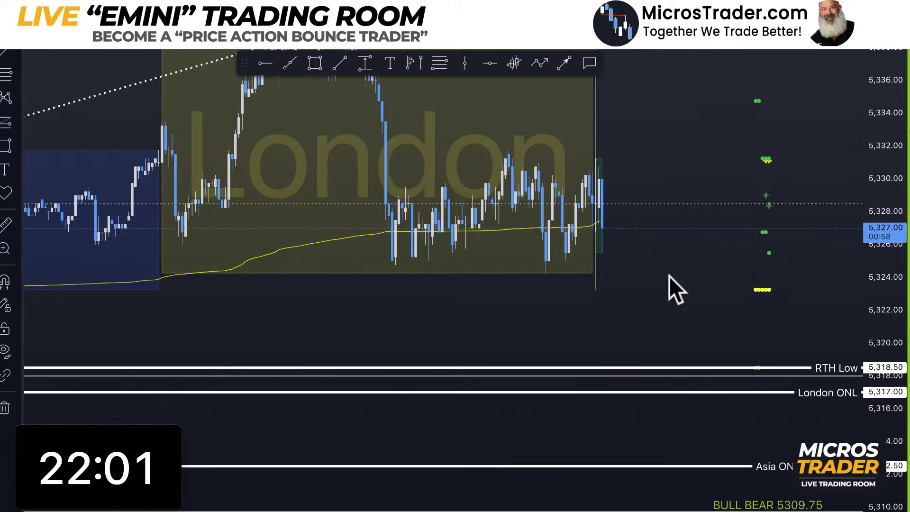
Step: Measure the price range beside the latest ES candles from 5,331.25 down to 5,325.50, and delete the measurement
{"action": "left_click_drag", "start_coordinate": [735, 261], "coordinate": [749, 242]}
{"action": "double_click", "coordinate": [882, 151]}
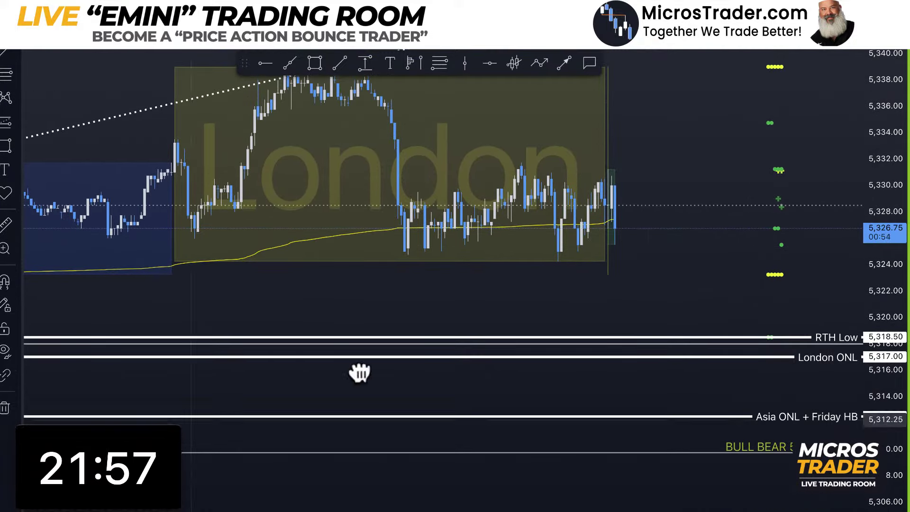
{"action": "left_click_drag", "start_coordinate": [674, 299], "coordinate": [715, 270]}
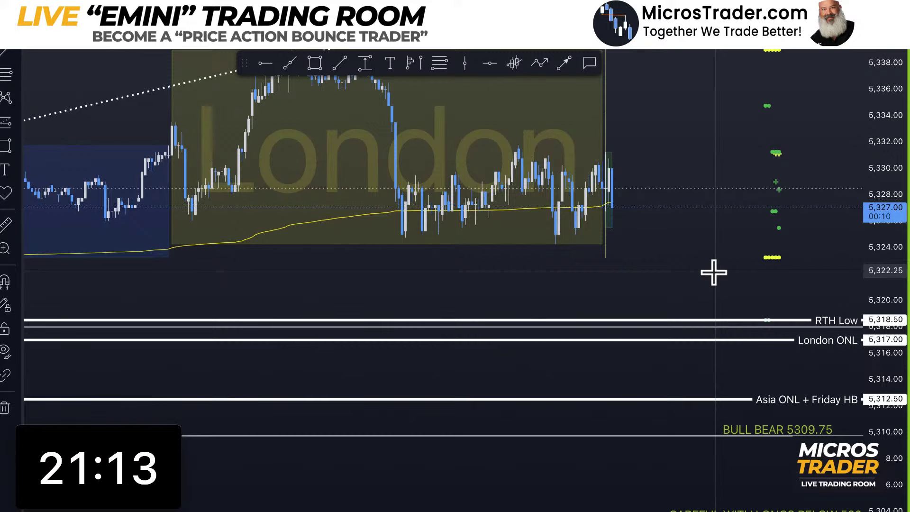
{"action": "scroll", "coordinate": [713, 272], "scroll_direction": "up", "scroll_amount": 3}
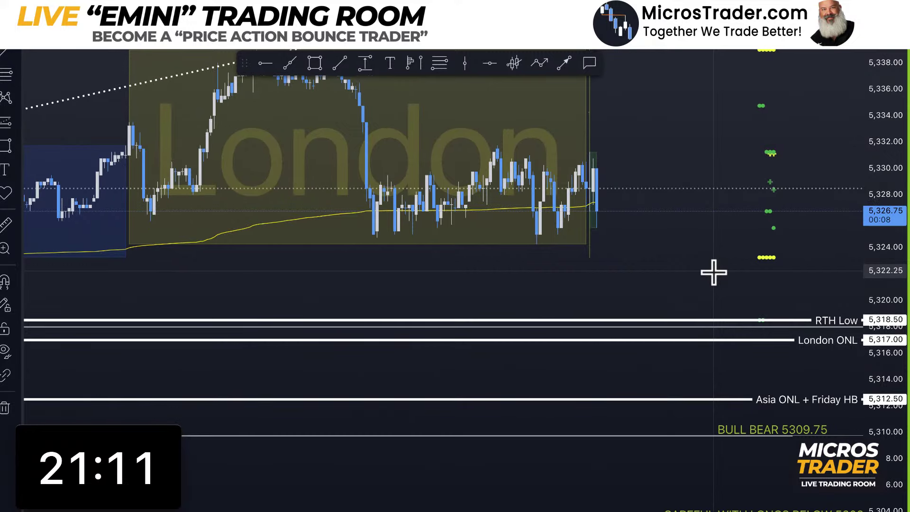
{"action": "left_click_drag", "start_coordinate": [691, 265], "coordinate": [703, 325]}
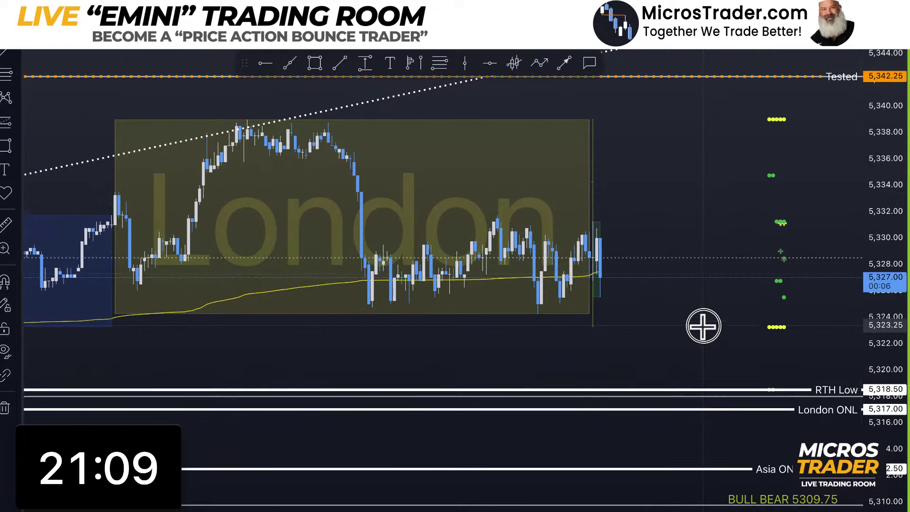
{"action": "left_click_drag", "start_coordinate": [874, 285], "coordinate": [890, 191]}
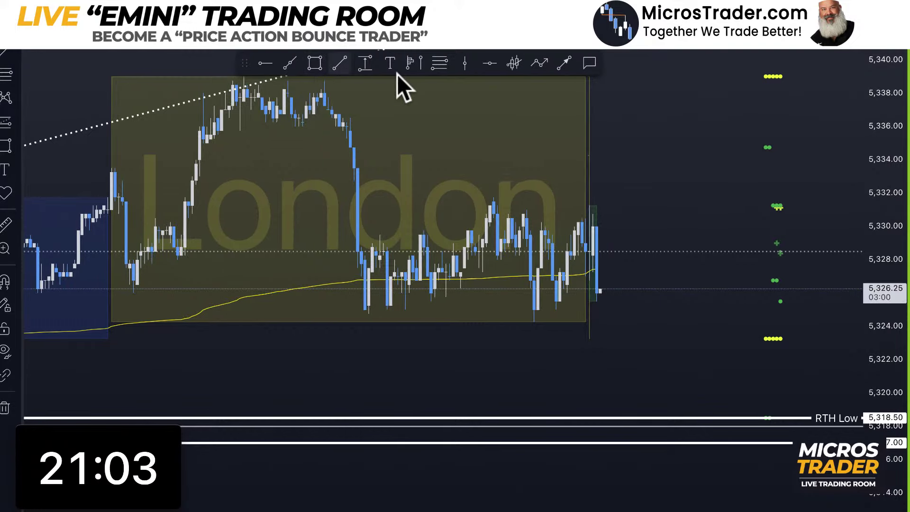
{"action": "left_click", "coordinate": [365, 63]}
{"action": "left_click", "coordinate": [663, 205]}
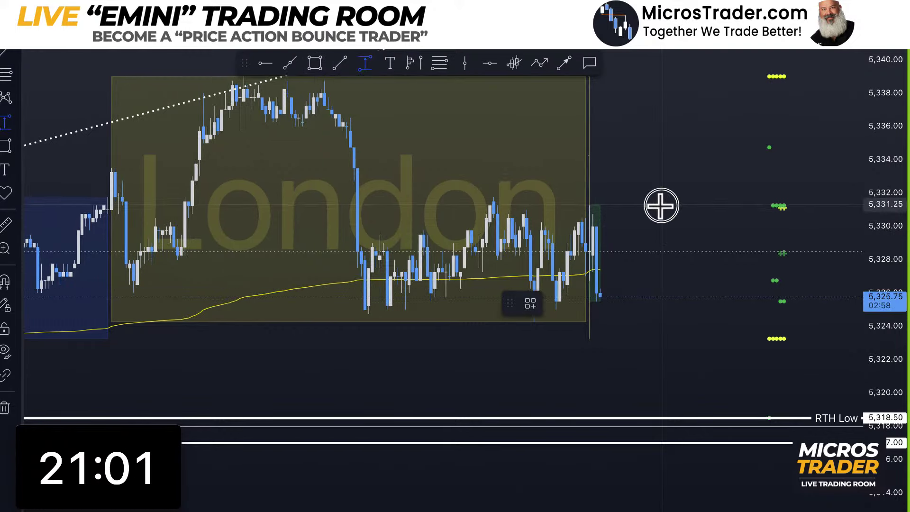
{"action": "left_click", "coordinate": [656, 300]}
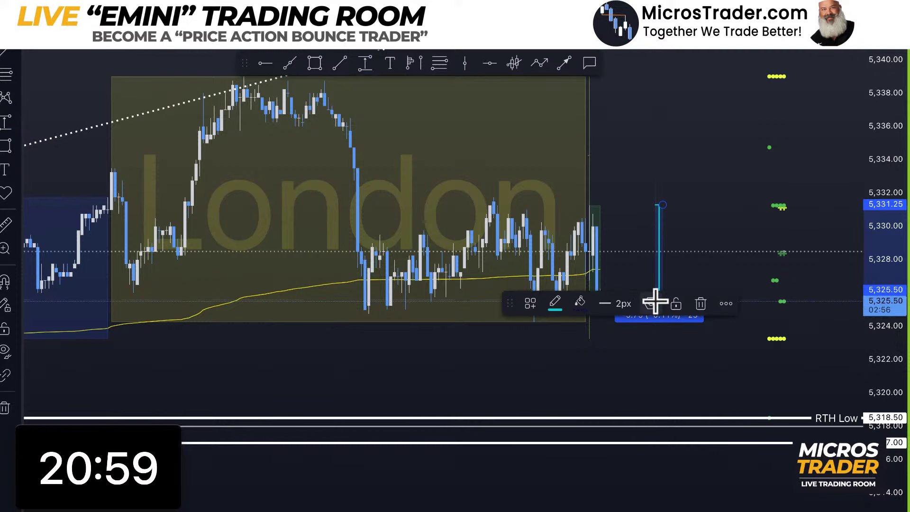
{"action": "key", "text": "Delete"}
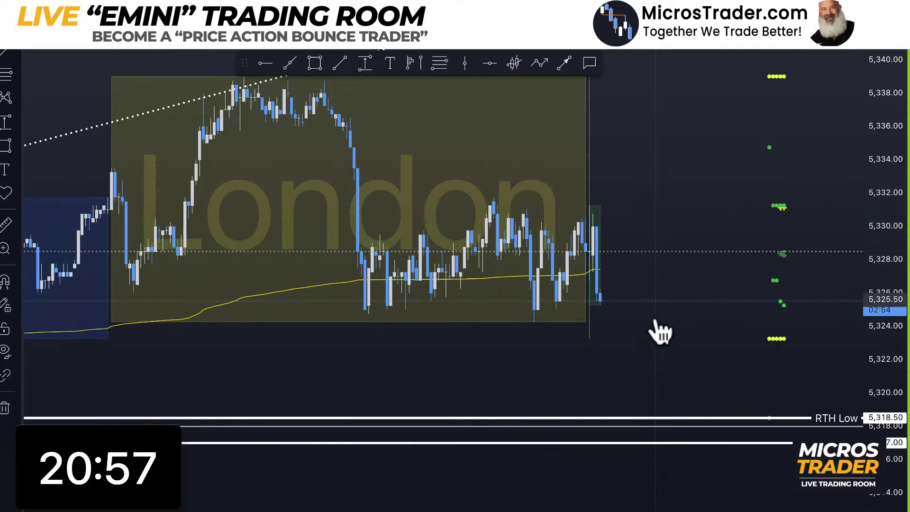
Step: Review the latest ES candles against the New York, Asia and London session ranges and the support levels below
{"action": "left_click_drag", "start_coordinate": [663, 327], "coordinate": [653, 310]}
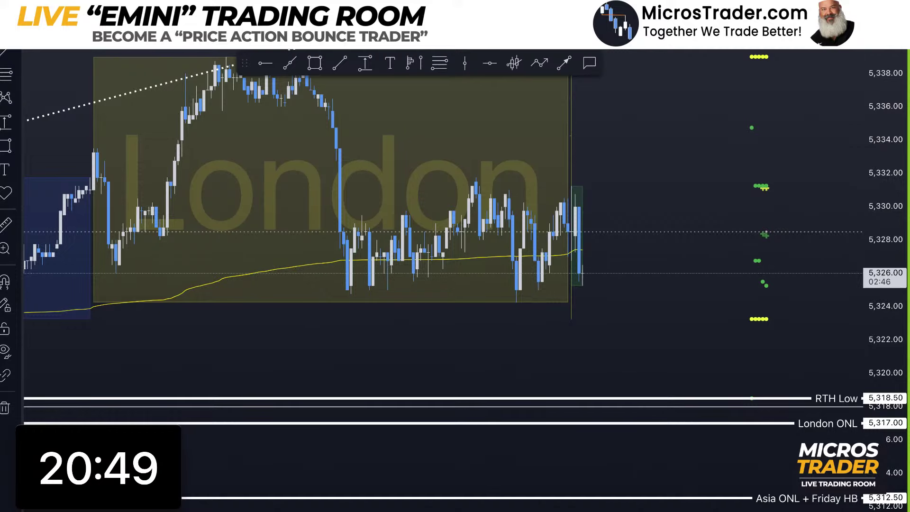
{"action": "scroll", "coordinate": [697, 342], "scroll_direction": "down", "scroll_amount": 1}
{"action": "scroll", "coordinate": [697, 343], "scroll_direction": "down", "scroll_amount": 3}
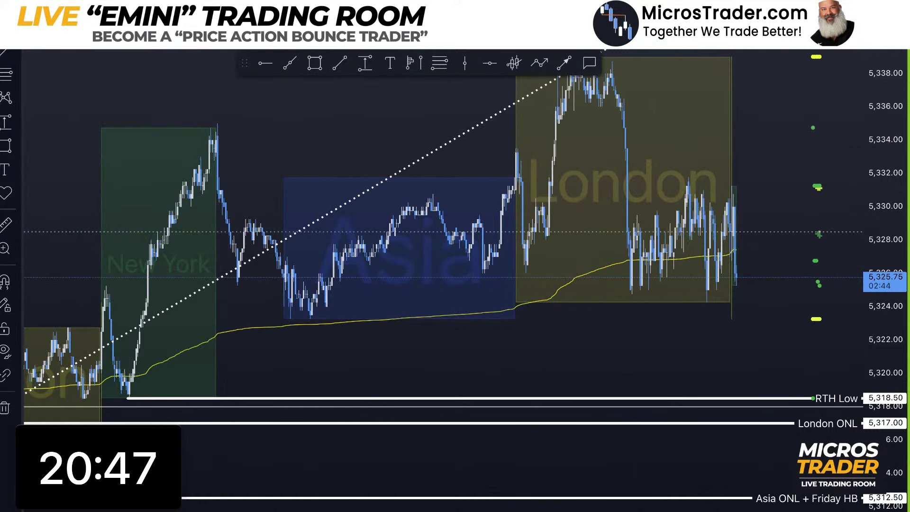
{"action": "scroll", "coordinate": [697, 342], "scroll_direction": "up", "scroll_amount": 3}
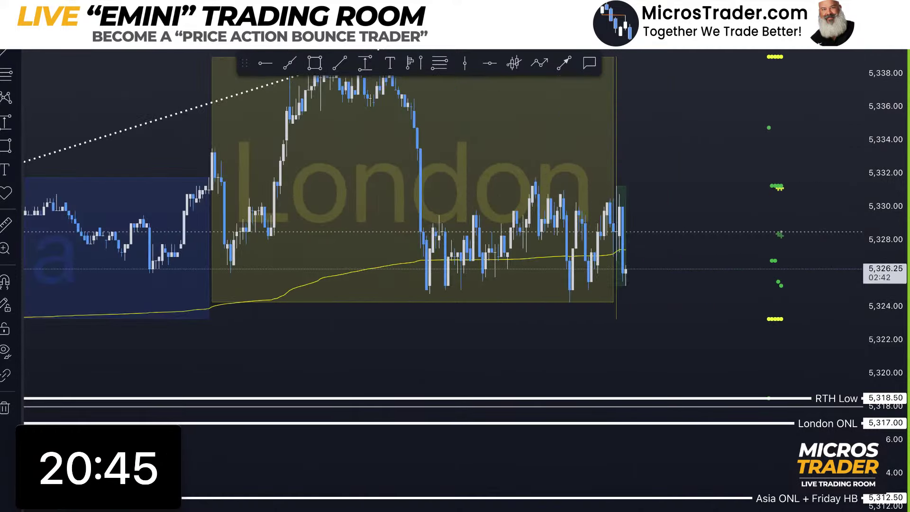
{"action": "scroll", "coordinate": [697, 342], "scroll_direction": "up", "scroll_amount": 2}
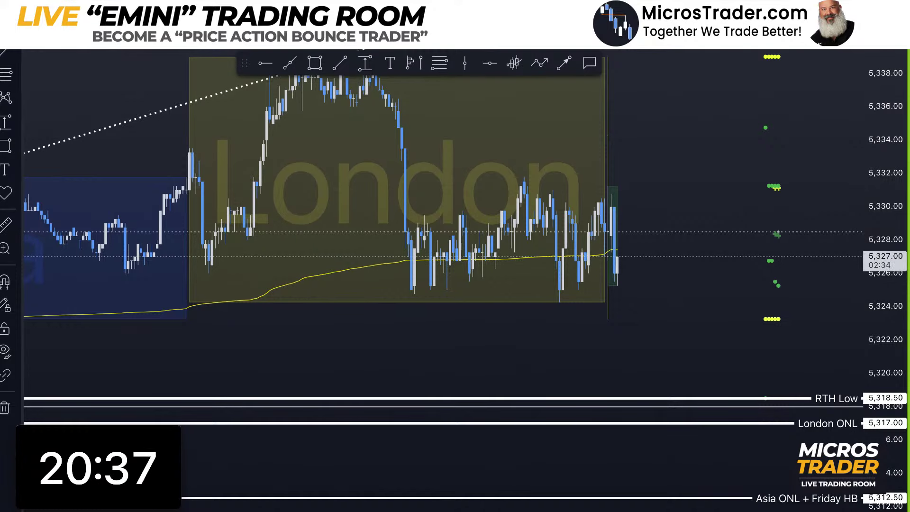
{"action": "scroll", "coordinate": [455, 190], "scroll_direction": "down", "scroll_amount": 1}
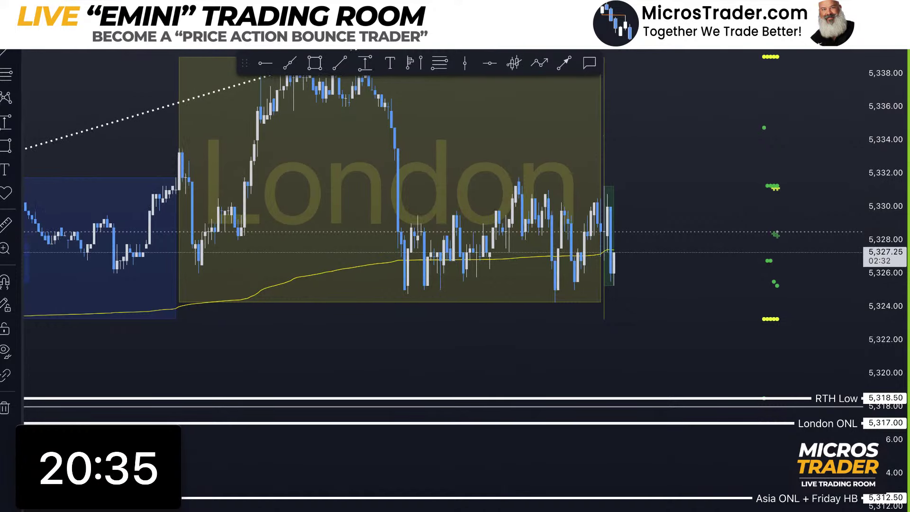
{"action": "left_click_drag", "start_coordinate": [730, 319], "coordinate": [756, 299]}
{"action": "scroll", "coordinate": [756, 300], "scroll_direction": "up", "scroll_amount": 1}
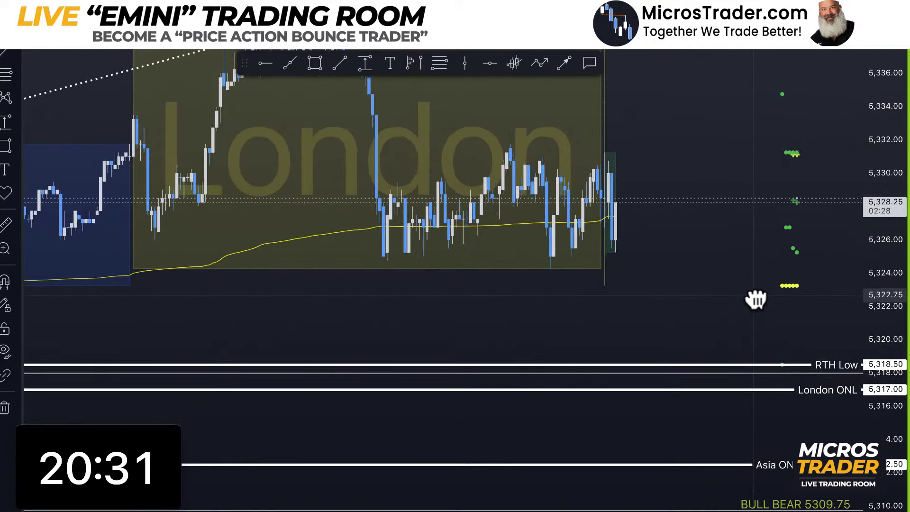
{"action": "left_click_drag", "start_coordinate": [721, 330], "coordinate": [730, 350]}
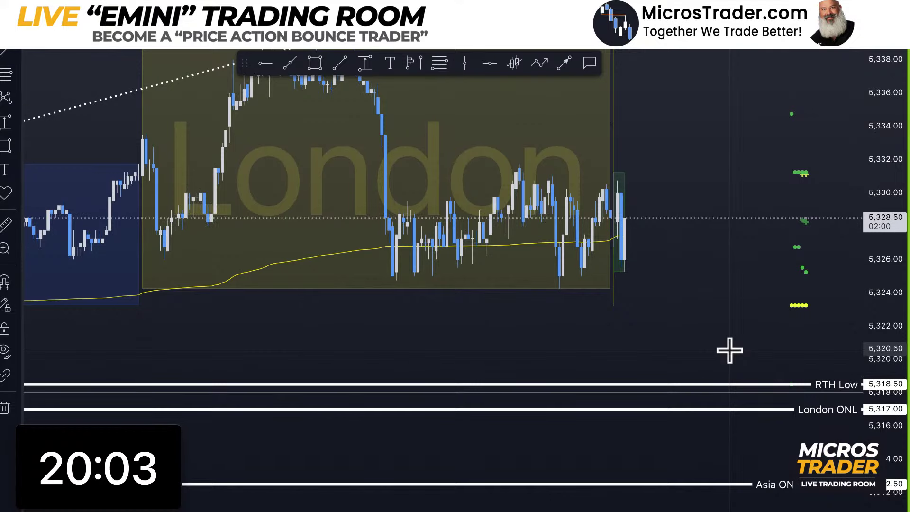
Step: Mark the London session high at 5,339.00 with a horizontal ray and apply the ONH drawing template to it
{"action": "scroll", "coordinate": [851, 114], "scroll_direction": "down", "scroll_amount": 3}
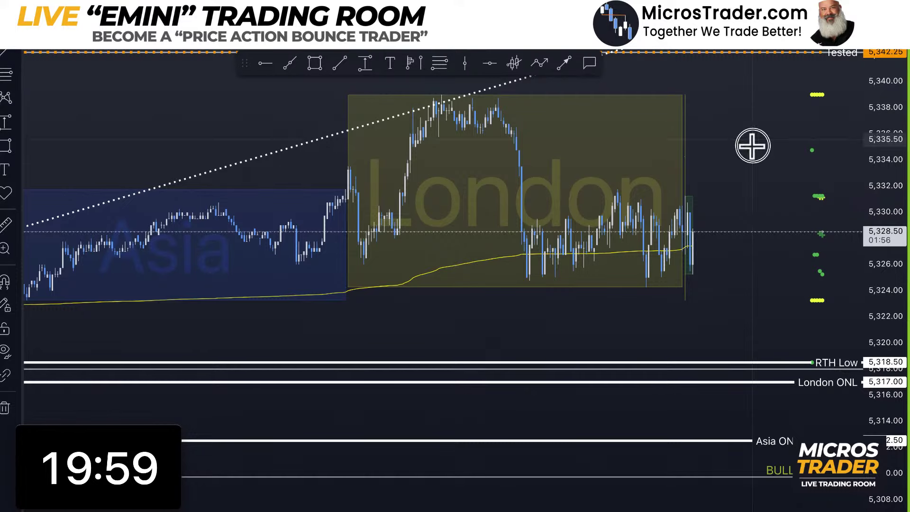
{"action": "left_click_drag", "start_coordinate": [751, 200], "coordinate": [737, 276]}
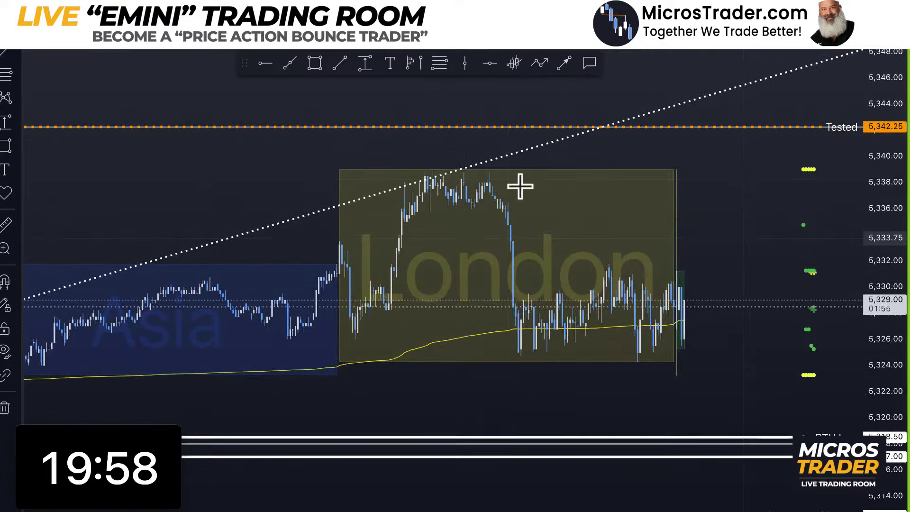
{"action": "left_click", "coordinate": [433, 169]}
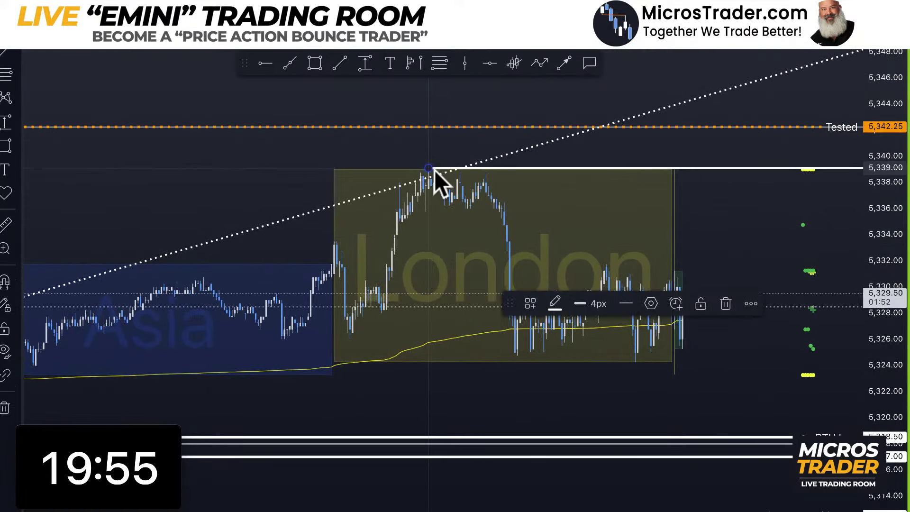
{"action": "left_click", "coordinate": [529, 303]}
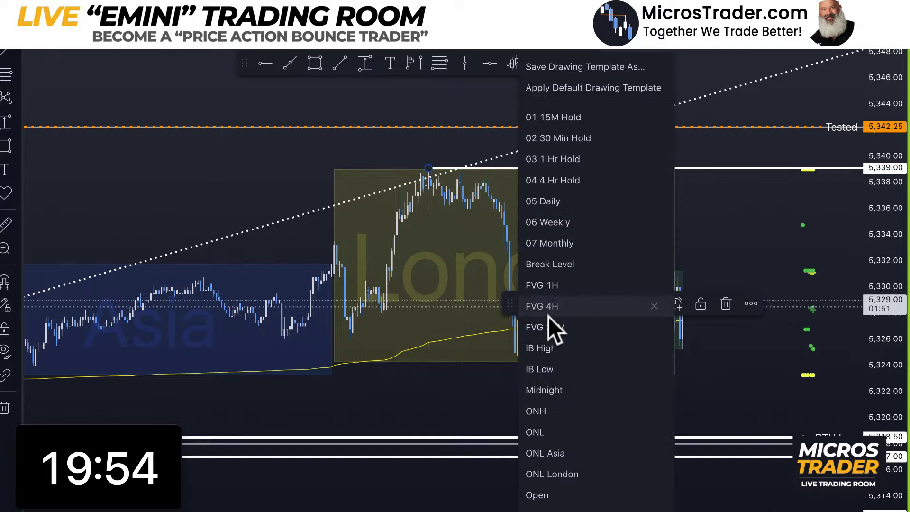
{"action": "left_click", "coordinate": [561, 440]}
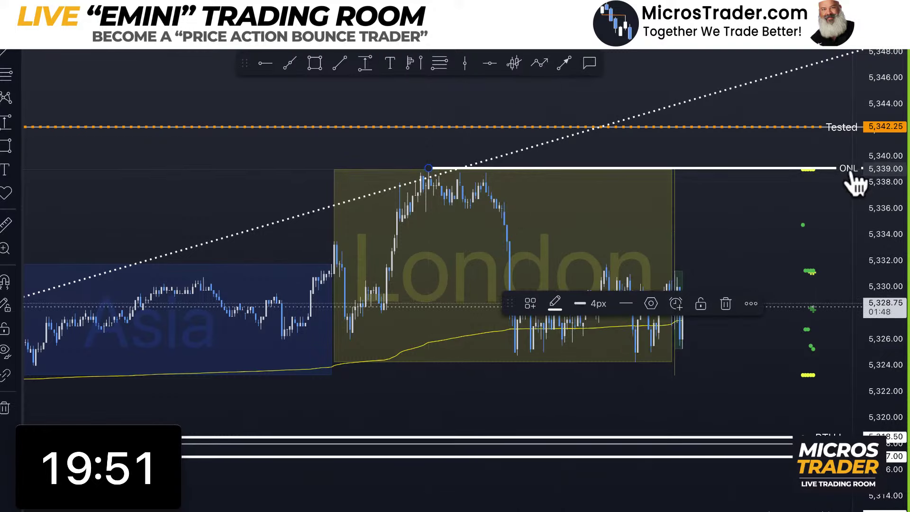
{"action": "left_click", "coordinate": [531, 304]}
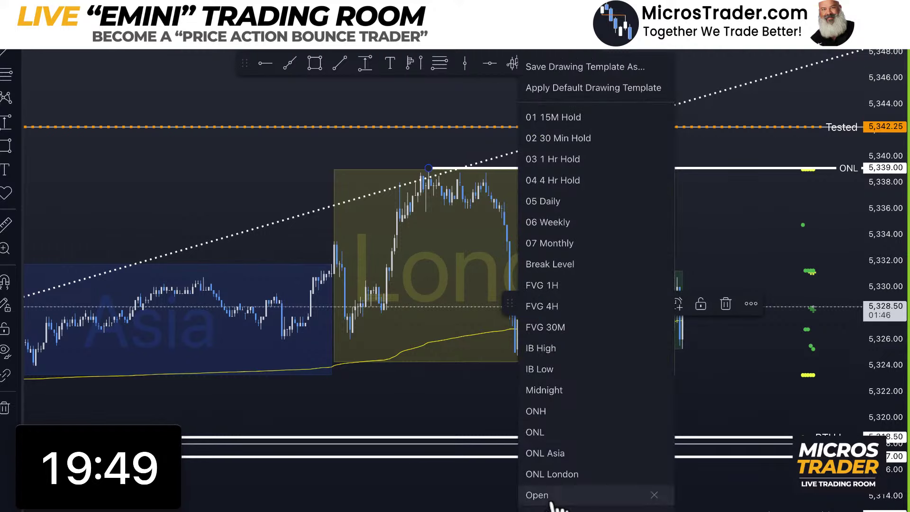
{"action": "left_click", "coordinate": [555, 408]}
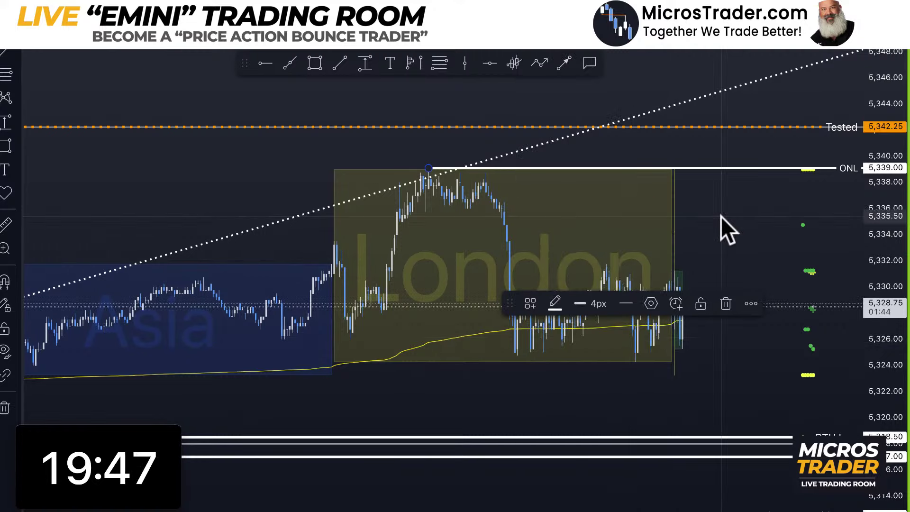
Step: Sketch purple arrows for a rally through ONH and the Tested level to about 5,344 and a push higher, and clear them
{"action": "left_click_drag", "start_coordinate": [756, 200], "coordinate": [687, 207]}
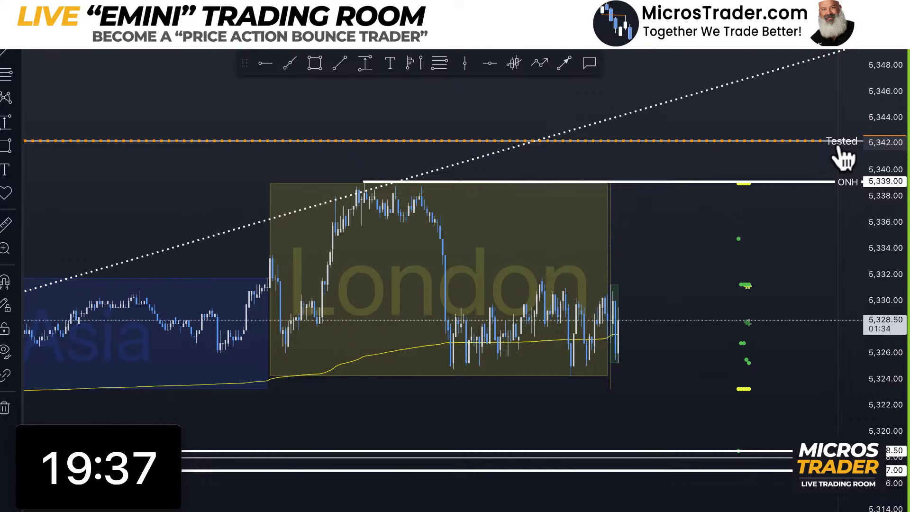
{"action": "mouse_move", "coordinate": [612, 334]}
{"action": "left_mouse_down"}
{"action": "mouse_move", "coordinate": [664, 142]}
{"action": "mouse_move", "coordinate": [638, 112]}
{"action": "left_mouse_up"}
{"action": "left_click_drag", "start_coordinate": [577, 108], "coordinate": [716, 112]}
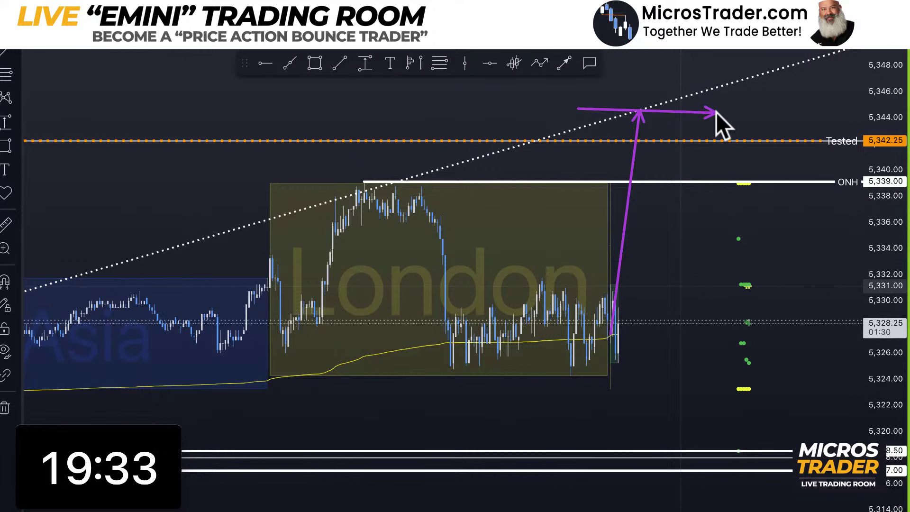
{"action": "mouse_move", "coordinate": [628, 132]}
{"action": "left_mouse_down"}
{"action": "mouse_move", "coordinate": [642, 131]}
{"action": "mouse_move", "coordinate": [697, 81]}
{"action": "left_mouse_up"}
{"action": "key", "text": "Escape"}
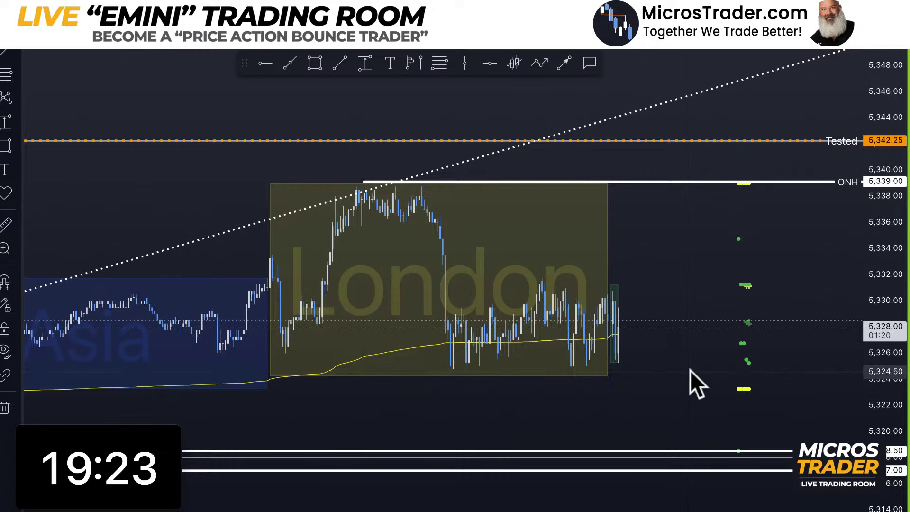
Step: Sketch purple arrows for a drop to Bull Bear 5309.75, a bounce to about 5,316, a small pullback and a steep rally, and clear them
{"action": "scroll", "coordinate": [690, 371], "scroll_direction": "up", "scroll_amount": 1}
{"action": "left_click_drag", "start_coordinate": [682, 386], "coordinate": [711, 246]}
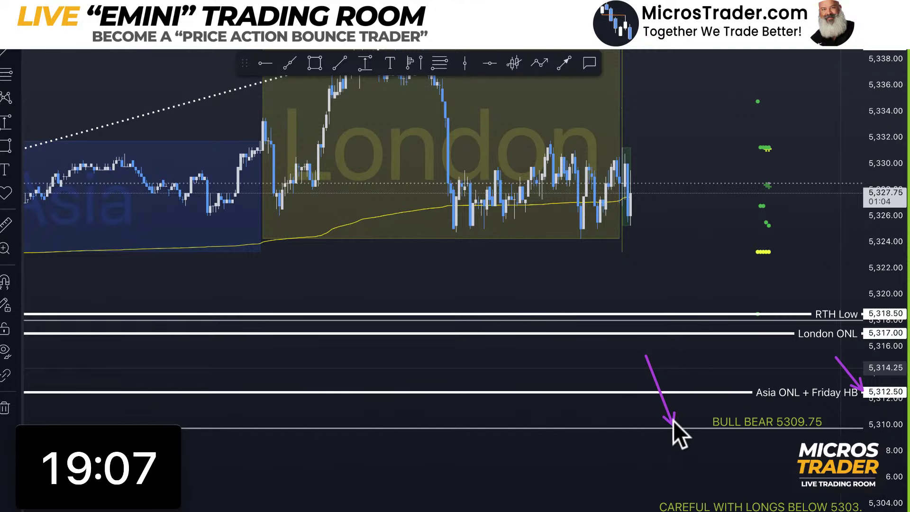
{"action": "mouse_move", "coordinate": [672, 421]}
{"action": "left_mouse_down"}
{"action": "mouse_move", "coordinate": [714, 351]}
{"action": "mouse_move", "coordinate": [732, 369]}
{"action": "left_mouse_up"}
{"action": "left_click_drag", "start_coordinate": [732, 369], "coordinate": [820, 164]}
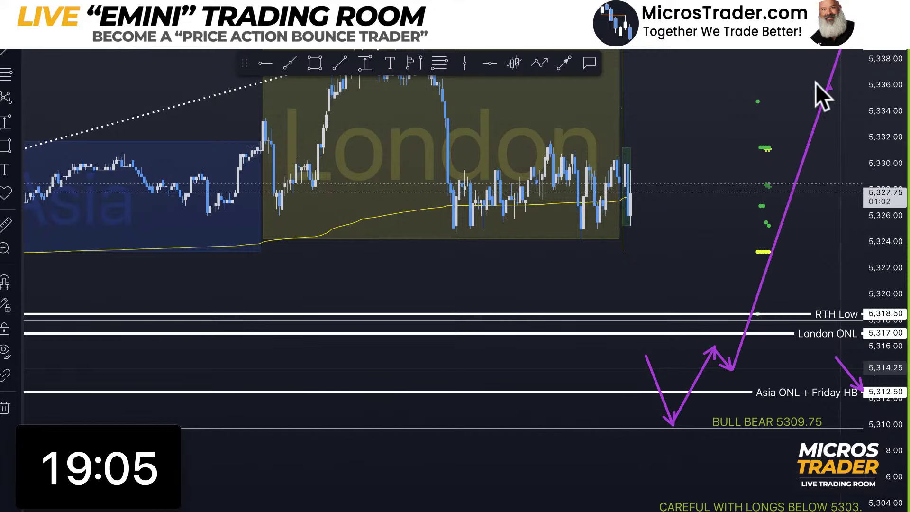
{"action": "left_click_drag", "start_coordinate": [676, 325], "coordinate": [653, 482]}
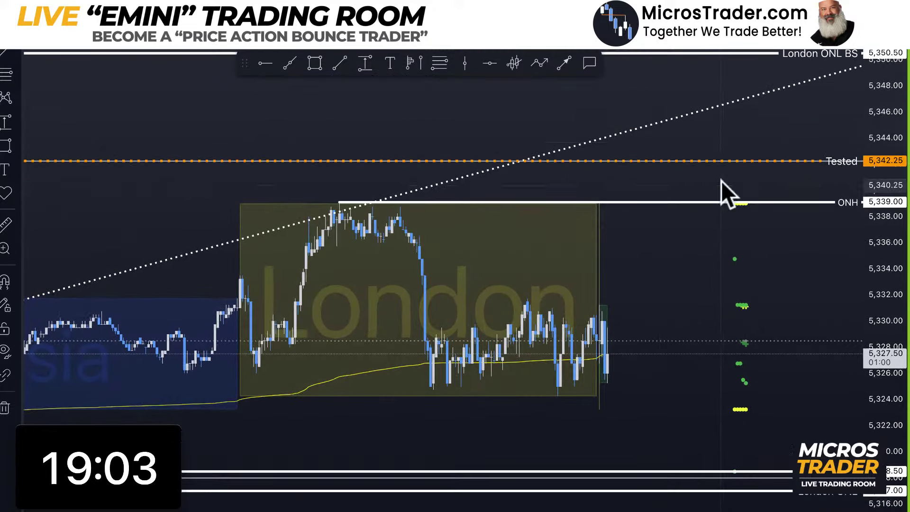
{"action": "left_click", "coordinate": [728, 199]}
{"action": "left_click_drag", "start_coordinate": [728, 200], "coordinate": [752, 134]}
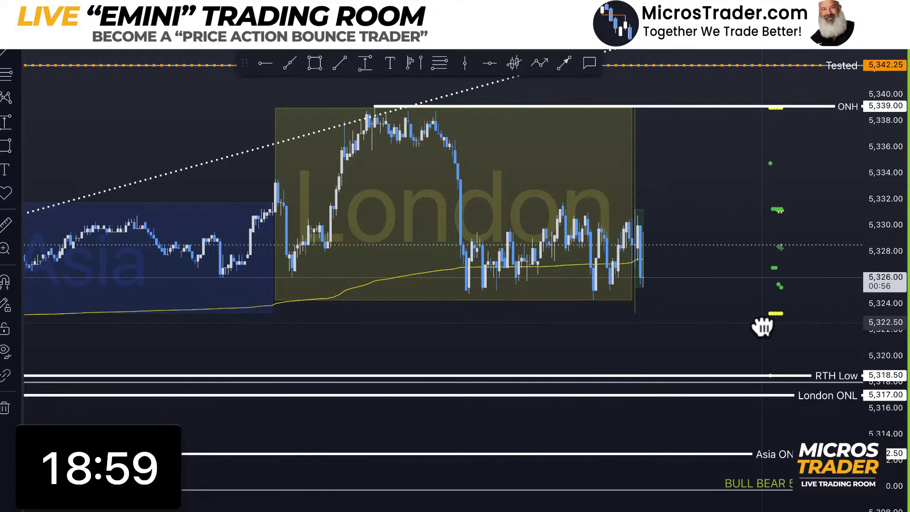
Step: Examine the latest ES candles against the London range, ONH and RTH Low, moving the countdown timer slightly aside
{"action": "scroll", "coordinate": [763, 325], "scroll_direction": "up", "scroll_amount": 1}
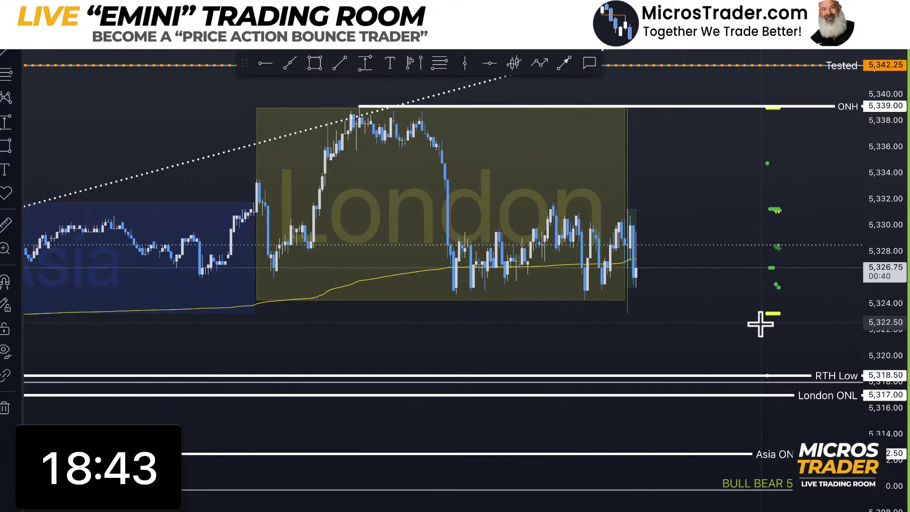
{"action": "left_click_drag", "start_coordinate": [690, 177], "coordinate": [701, 236]}
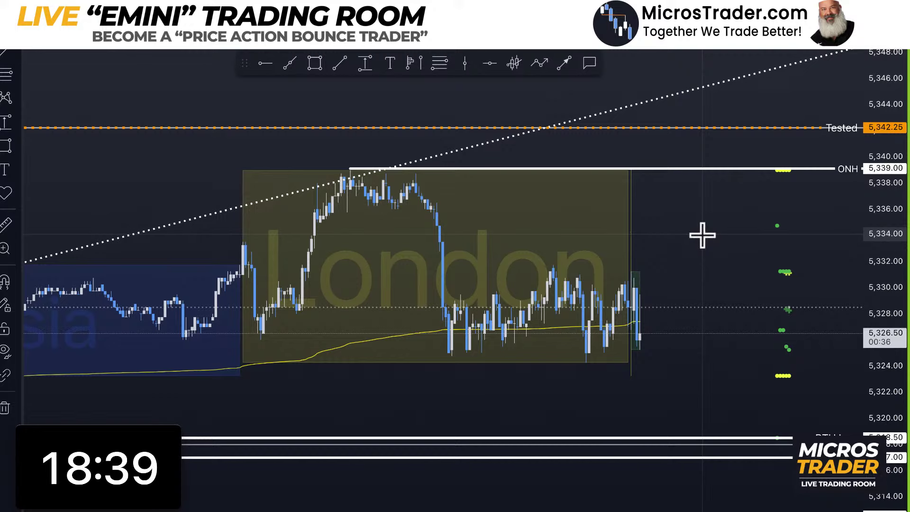
{"action": "scroll", "coordinate": [701, 235], "scroll_direction": "up", "scroll_amount": 1}
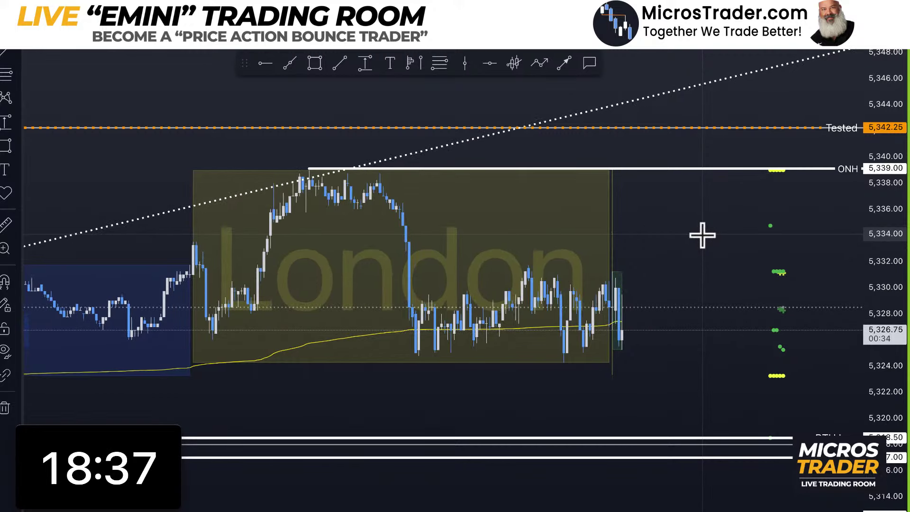
{"action": "scroll", "coordinate": [702, 234], "scroll_direction": "up", "scroll_amount": 1}
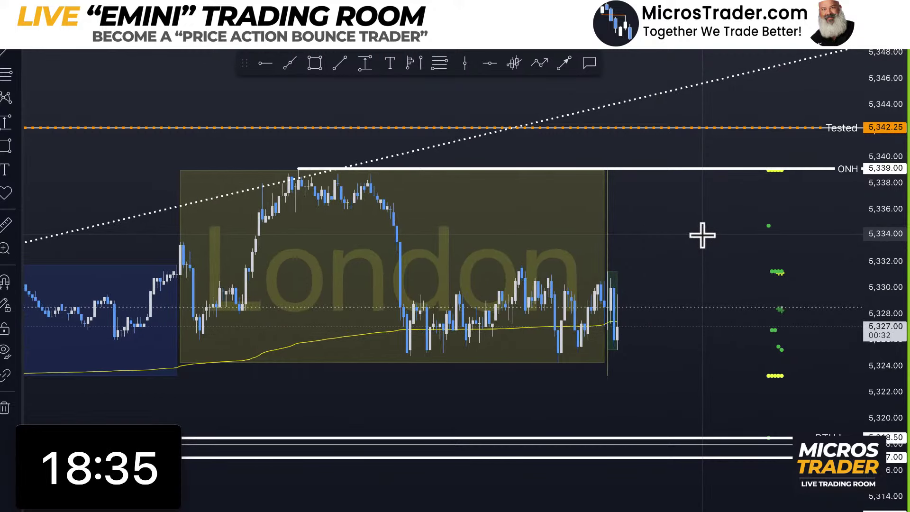
{"action": "left_click_drag", "start_coordinate": [719, 209], "coordinate": [722, 199]}
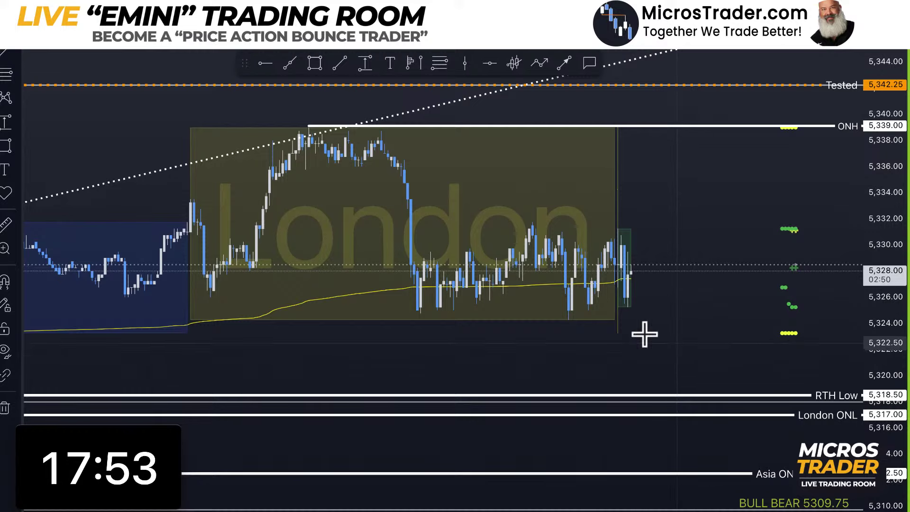
{"action": "mouse_move", "coordinate": [83, 436]}
{"action": "left_mouse_down"}
{"action": "mouse_move", "coordinate": [105, 435]}
{"action": "mouse_move", "coordinate": [92, 433]}
{"action": "left_mouse_up"}
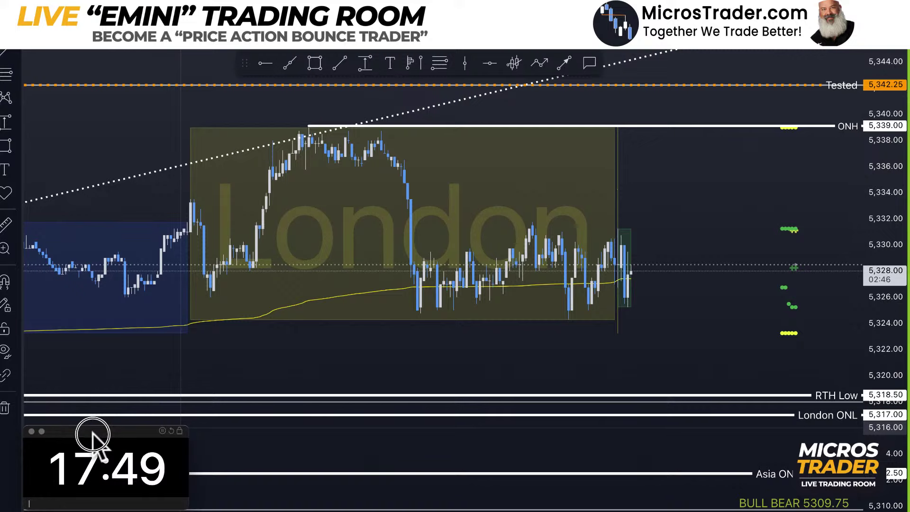
{"action": "left_click_drag", "start_coordinate": [711, 318], "coordinate": [712, 316]}
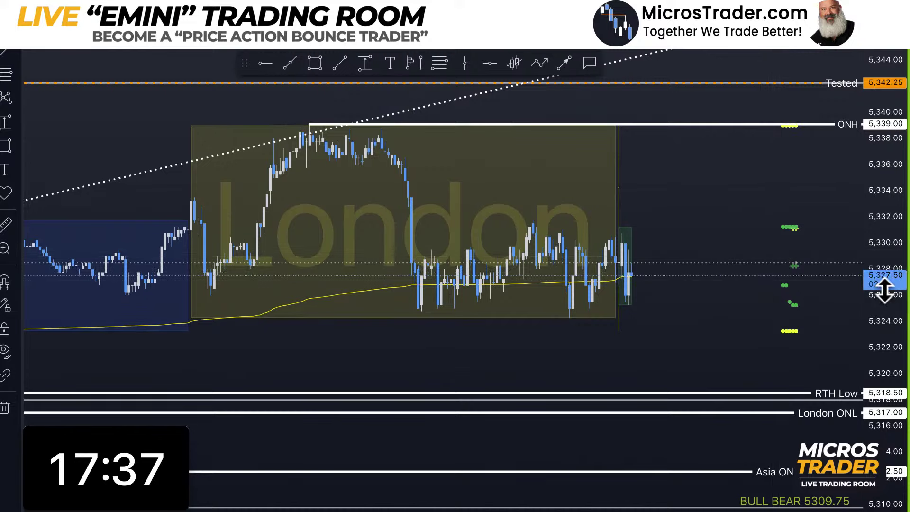
{"action": "left_click_drag", "start_coordinate": [884, 289], "coordinate": [887, 281]}
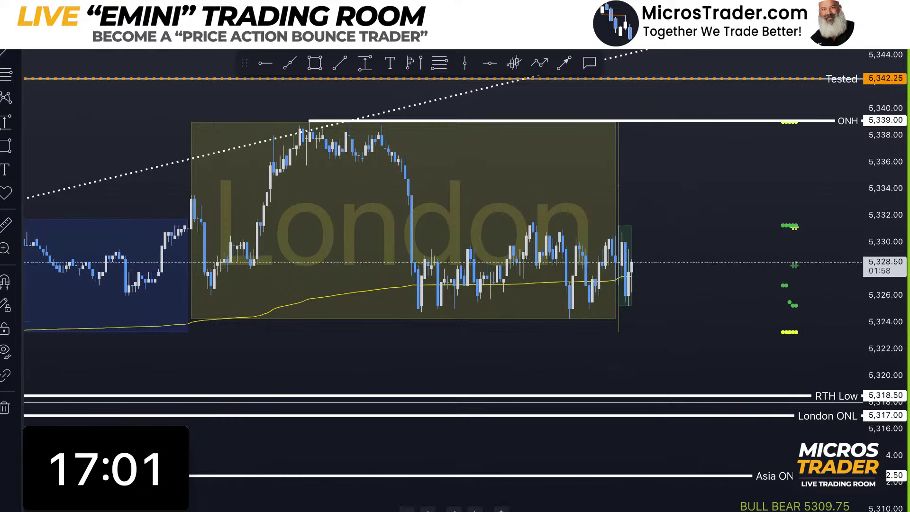
Step: Compare the current ES price with the earlier New York, Asia and London ranges and the RTH Low, London ONL and Asia ONL levels
{"action": "scroll", "coordinate": [456, 265], "scroll_direction": "down", "scroll_amount": 5}
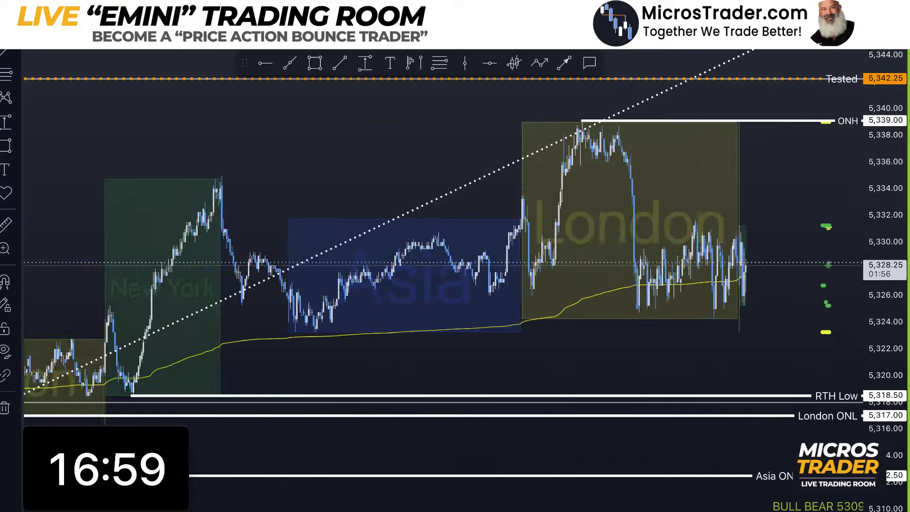
{"action": "scroll", "coordinate": [456, 265], "scroll_direction": "down", "scroll_amount": 3}
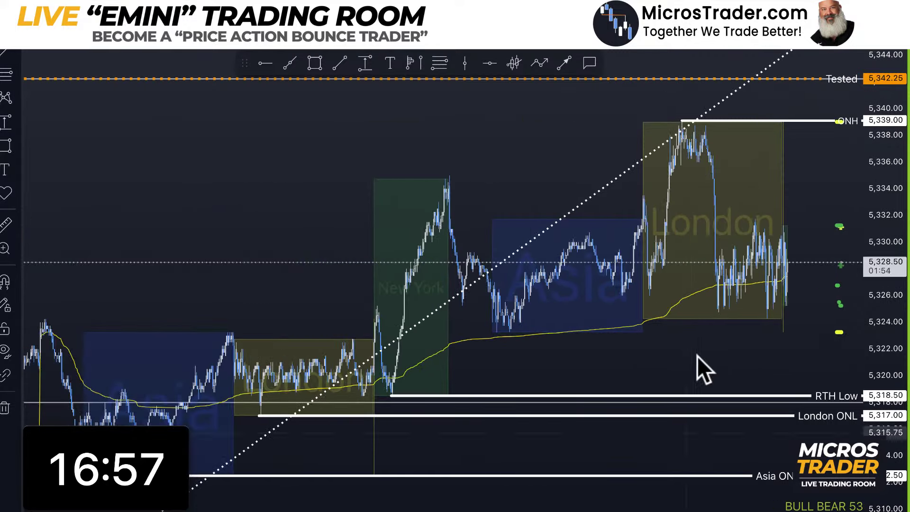
{"action": "left_click_drag", "start_coordinate": [681, 355], "coordinate": [668, 275]}
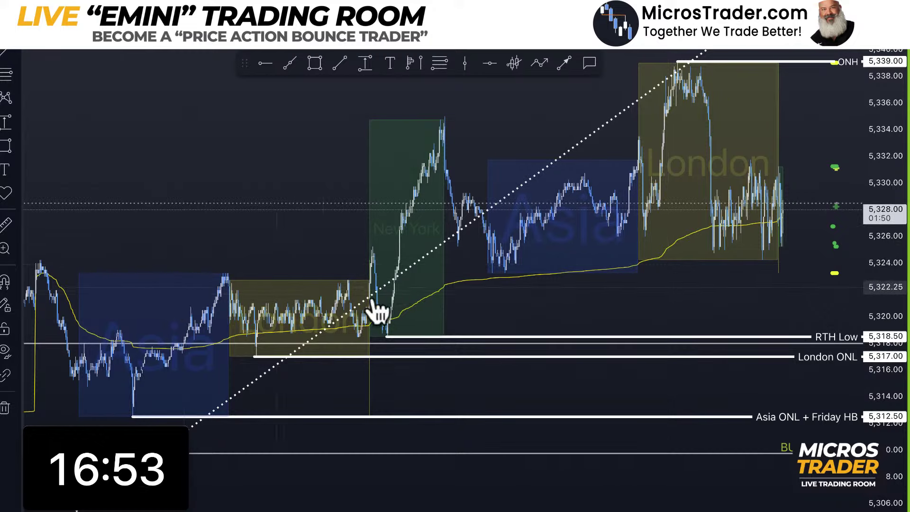
{"action": "left_click_drag", "start_coordinate": [654, 327], "coordinate": [654, 402]}
{"action": "scroll", "coordinate": [650, 401], "scroll_direction": "up", "scroll_amount": 5}
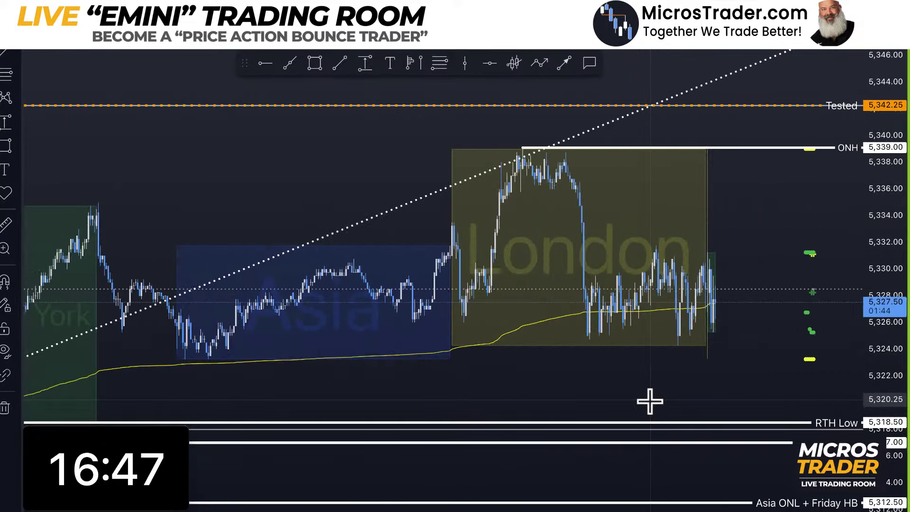
{"action": "scroll", "coordinate": [650, 400], "scroll_direction": "up", "scroll_amount": 3}
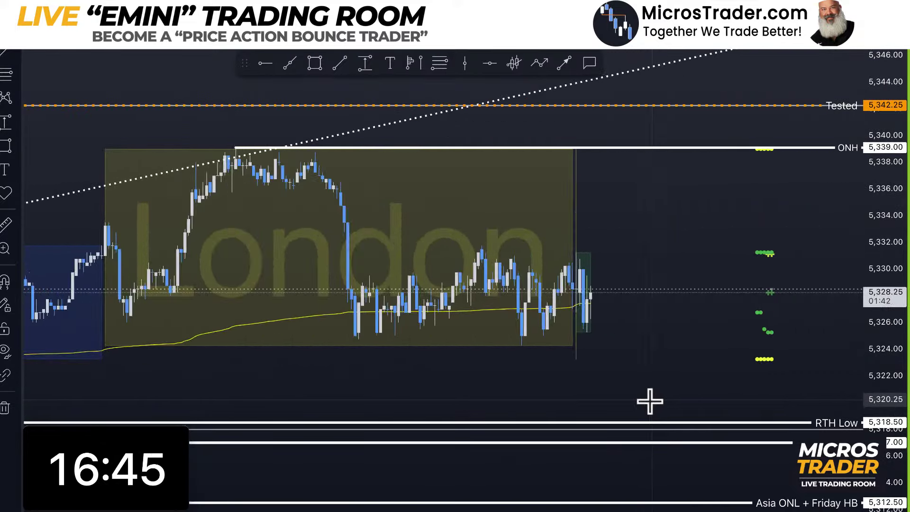
{"action": "left_click_drag", "start_coordinate": [896, 365], "coordinate": [898, 346]}
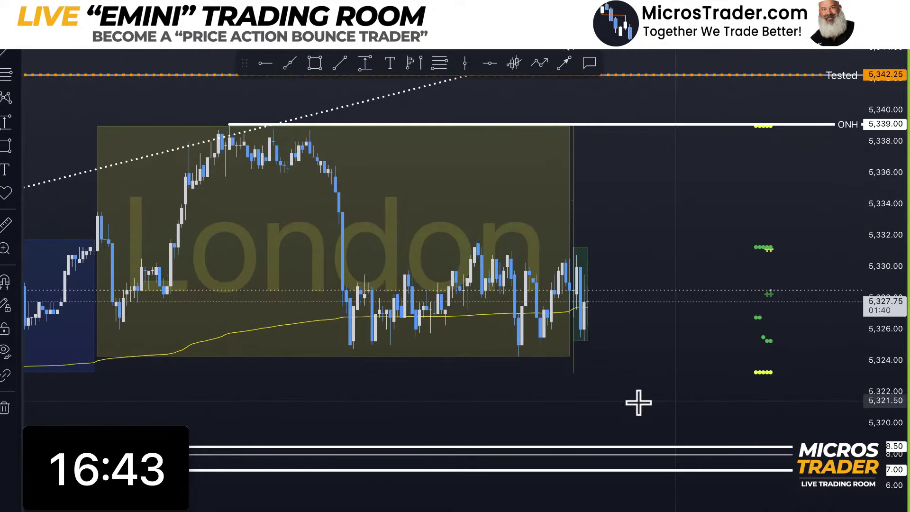
{"action": "left_click_drag", "start_coordinate": [721, 366], "coordinate": [754, 335]}
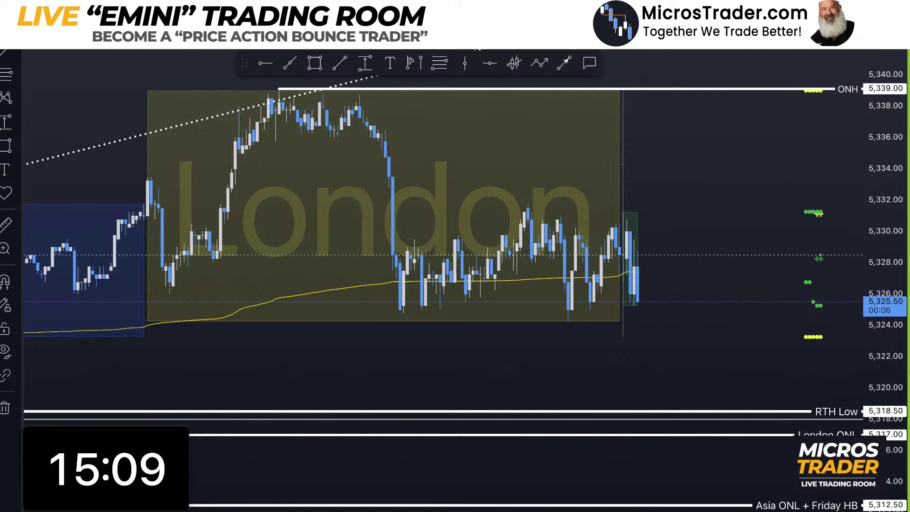
{"action": "scroll", "coordinate": [609, 214], "scroll_direction": "up", "scroll_amount": 3}
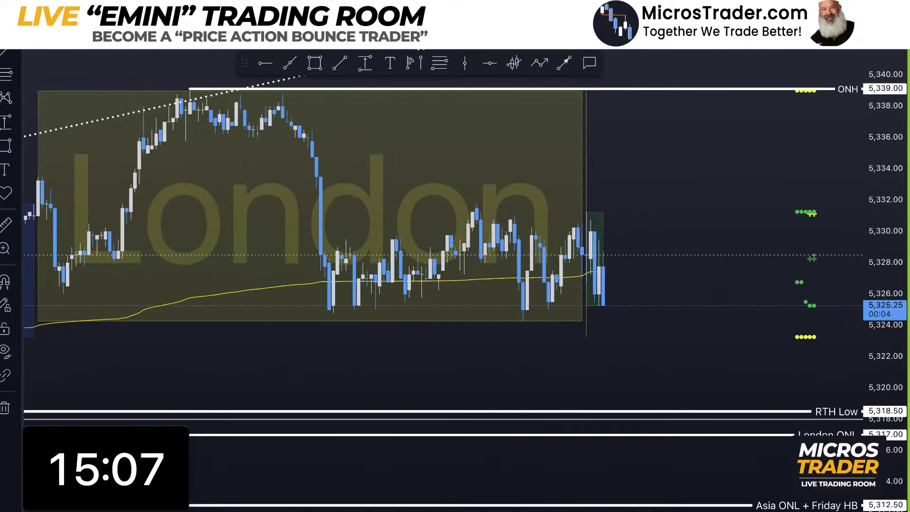
Step: Show the RTY, YM, NQ and ES charts together, box their latest moves in purple, and clear the boxes
{"action": "left_click_drag", "start_coordinate": [610, 211], "coordinate": [552, 249]}
{"action": "left_click", "coordinate": [635, 348]}
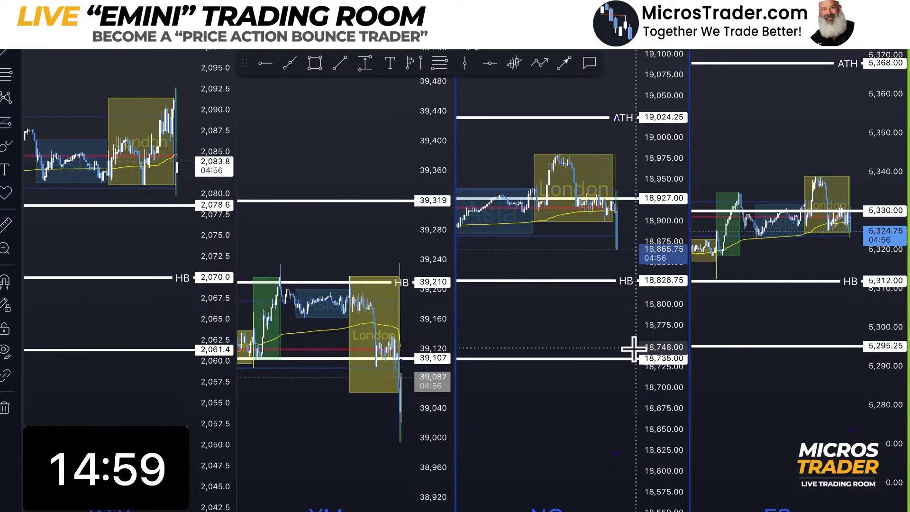
{"action": "left_click_drag", "start_coordinate": [133, 61], "coordinate": [222, 185]}
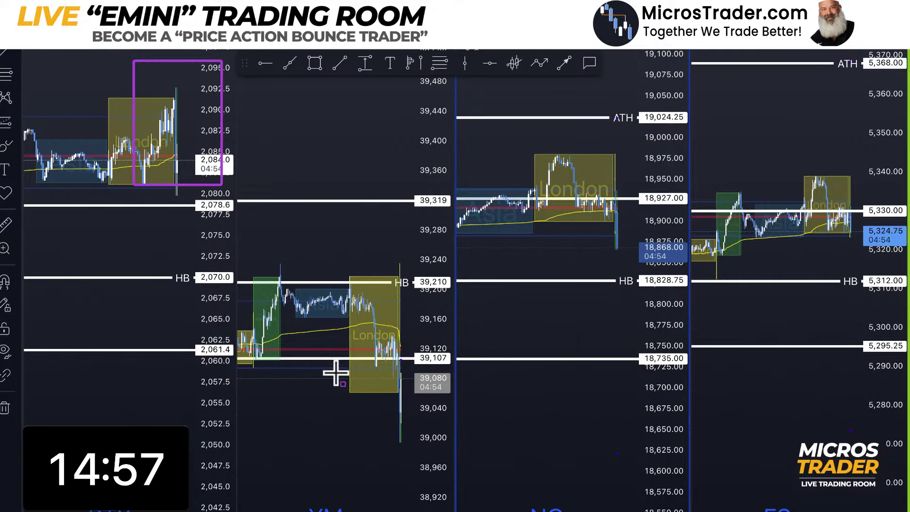
{"action": "left_click_drag", "start_coordinate": [337, 340], "coordinate": [432, 445]}
{"action": "mouse_move", "coordinate": [504, 128]}
{"action": "left_mouse_down"}
{"action": "mouse_move", "coordinate": [716, 274]}
{"action": "mouse_move", "coordinate": [907, 274]}
{"action": "left_mouse_up"}
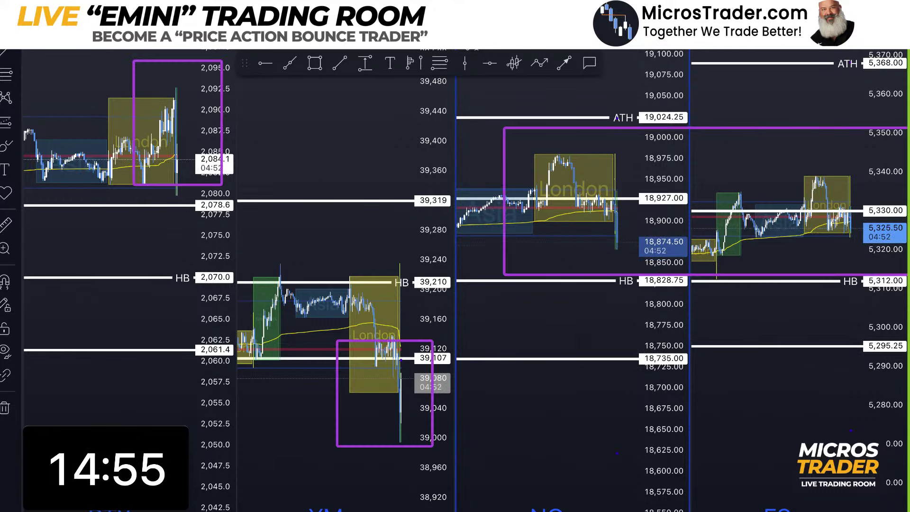
{"action": "key", "text": "Escape"}
Step: Box the HB level area across all four charts and the gap between NQ price and its HB in purple, and clear both
{"action": "left_click_drag", "start_coordinate": [22, 252], "coordinate": [907, 306]}
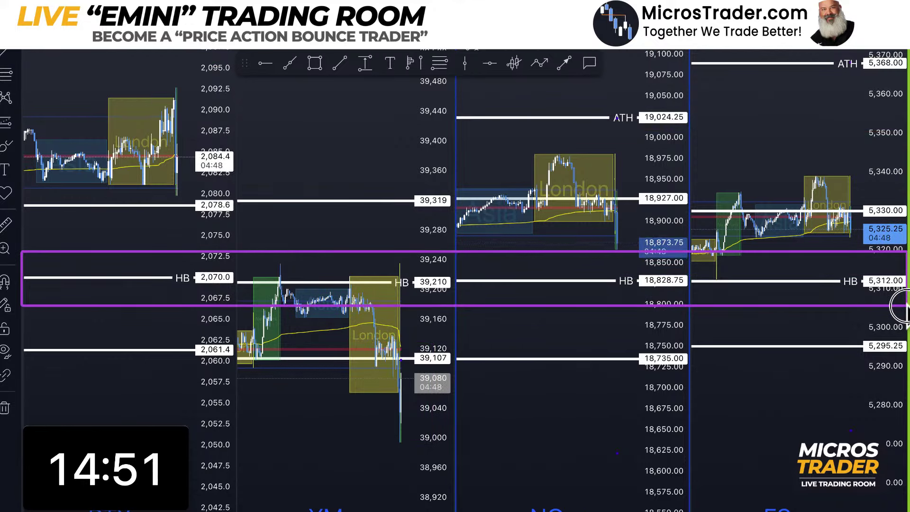
{"action": "left_click_drag", "start_coordinate": [595, 231], "coordinate": [628, 294]}
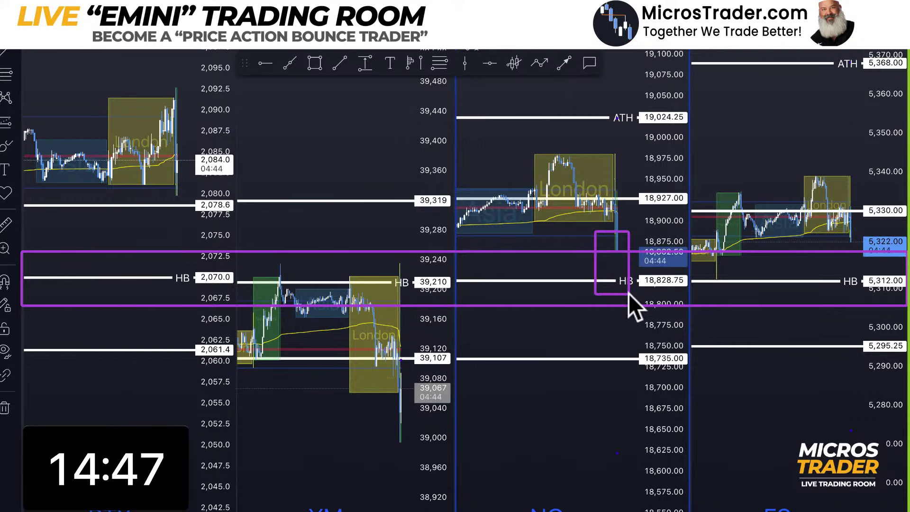
{"action": "key", "text": "Escape"}
Step: Return to the single ES chart and box the countdown timer, the RTH Low and London ONL area, and the thin line between them in purple
{"action": "key", "text": "alt+Tab"}
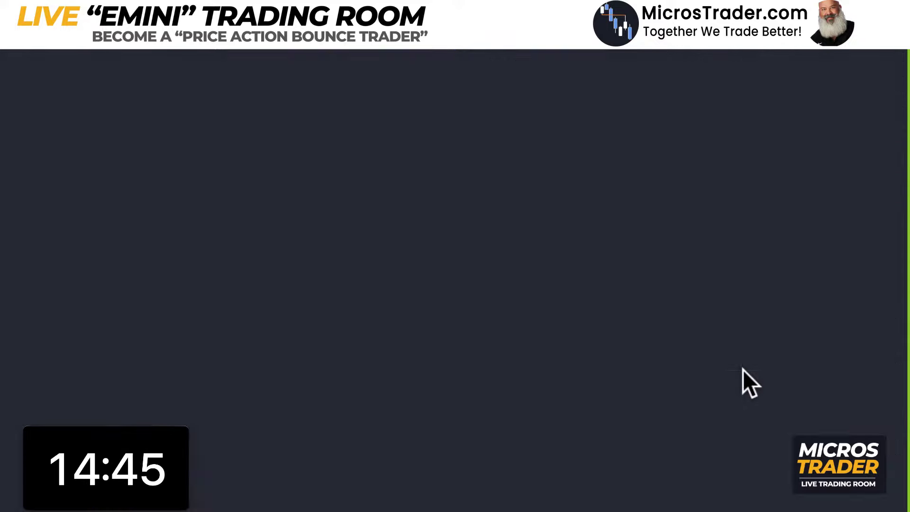
{"action": "left_click_drag", "start_coordinate": [723, 256], "coordinate": [717, 223]}
{"action": "mouse_move", "coordinate": [54, 455]}
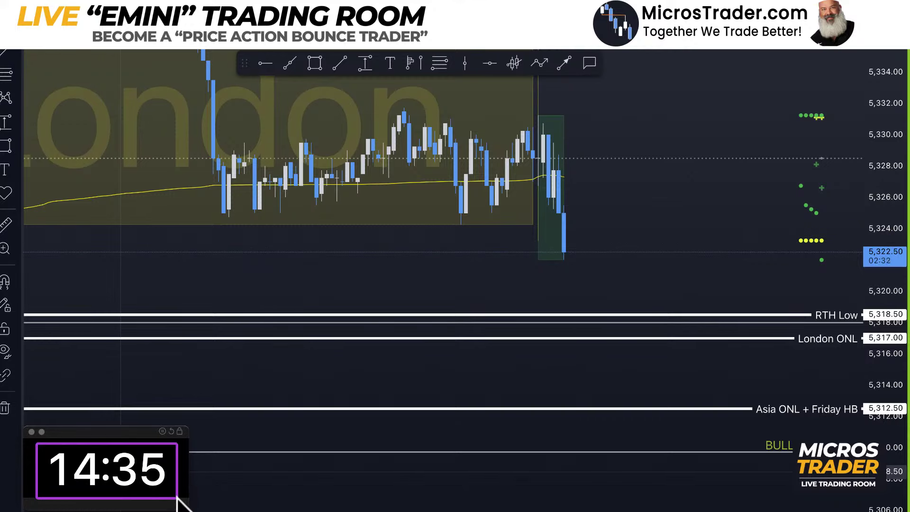
{"action": "left_click_drag", "start_coordinate": [511, 295], "coordinate": [574, 357]}
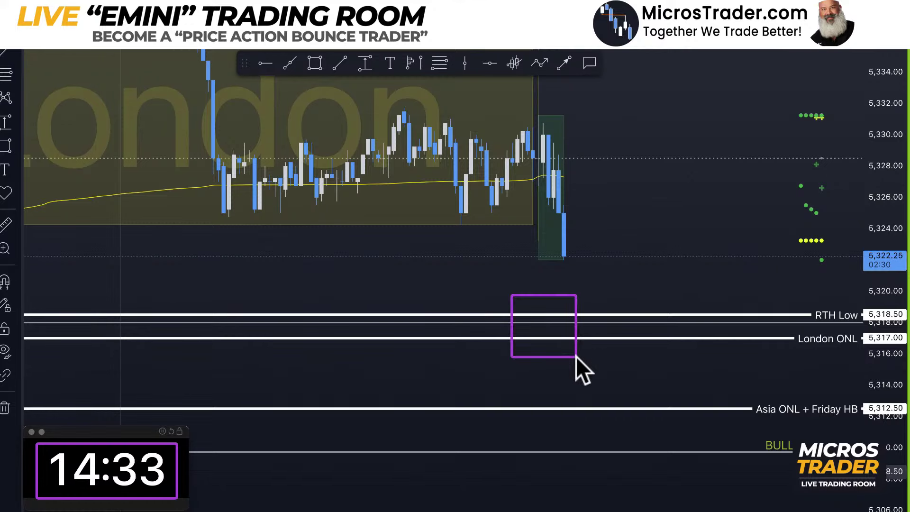
{"action": "left_click_drag", "start_coordinate": [573, 317], "coordinate": [613, 327]}
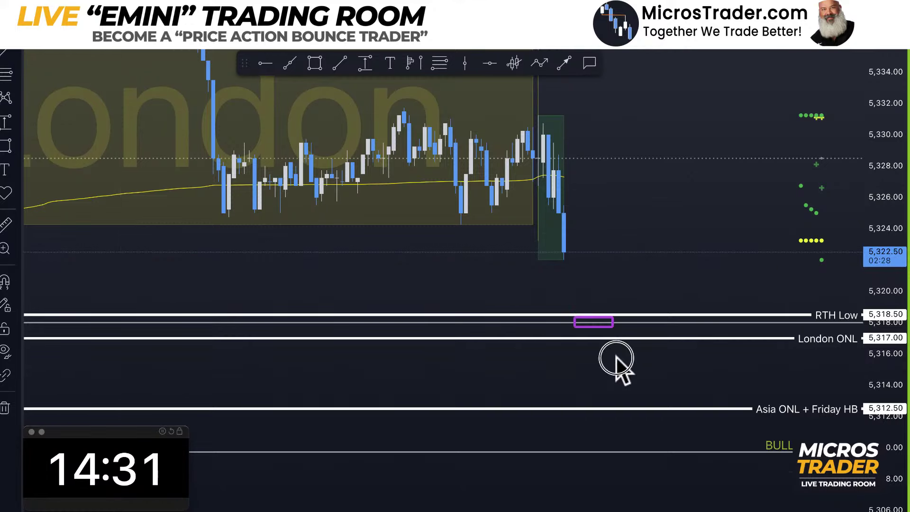
Step: Switch the ES chart to the 5-minute interval and review the session ranges against RTH Low, London ONL and Asia ONL + Friday HB
{"action": "key", "text": "5"}
{"action": "key", "text": "Return"}
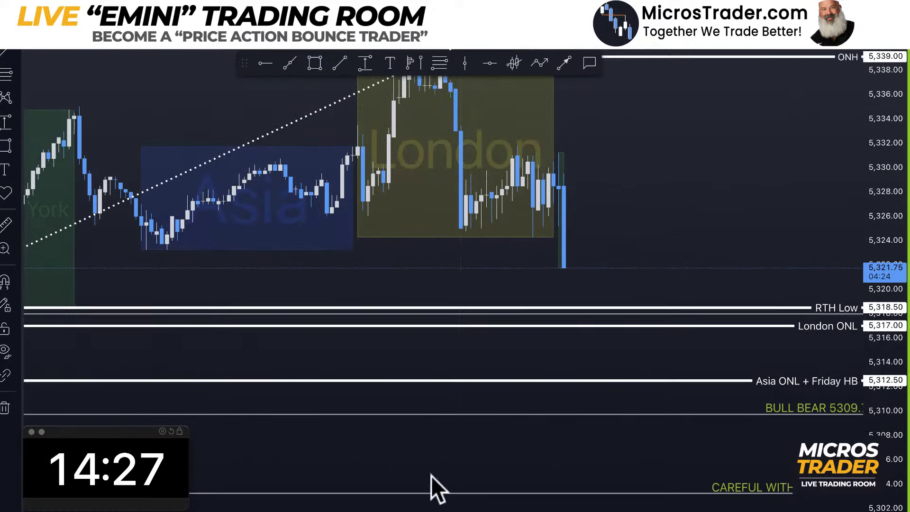
{"action": "scroll", "coordinate": [427, 237], "scroll_direction": "down", "scroll_amount": 3}
{"action": "scroll", "coordinate": [353, 220], "scroll_direction": "down", "scroll_amount": 1}
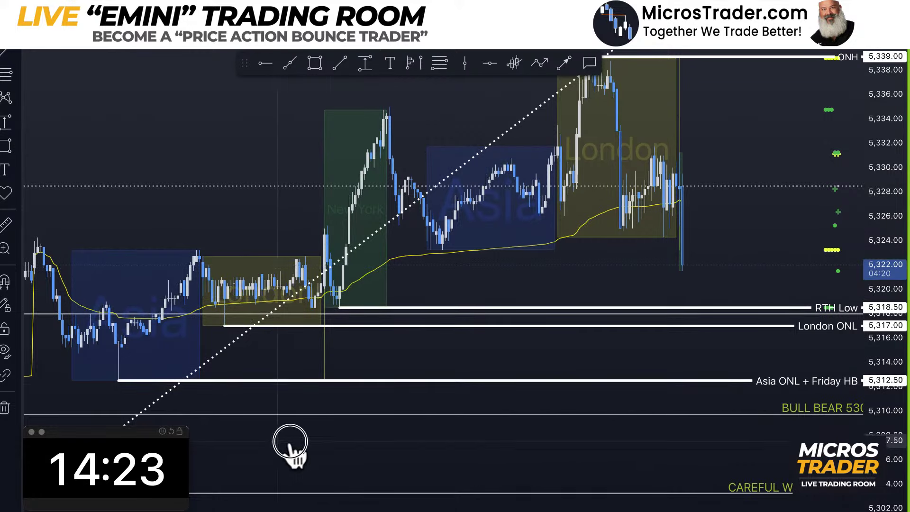
{"action": "left_click_drag", "start_coordinate": [472, 457], "coordinate": [577, 449]}
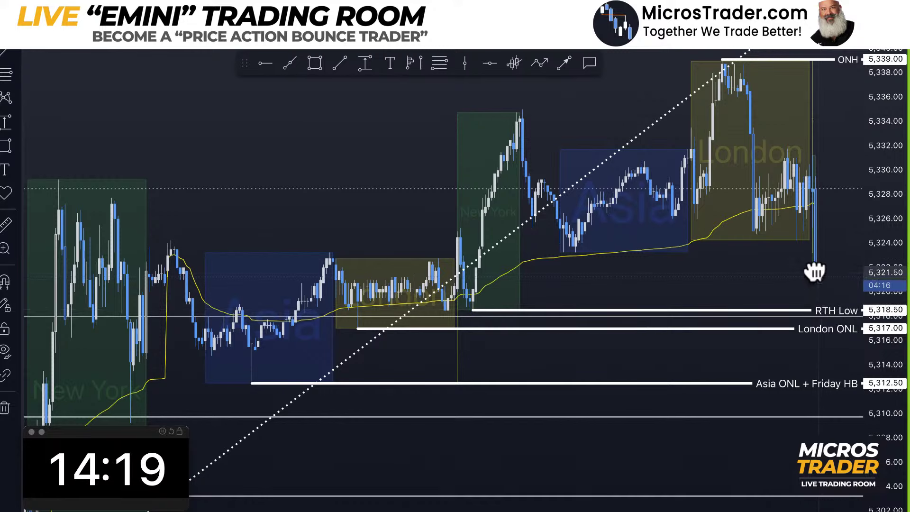
{"action": "left_click_drag", "start_coordinate": [814, 269], "coordinate": [832, 340]}
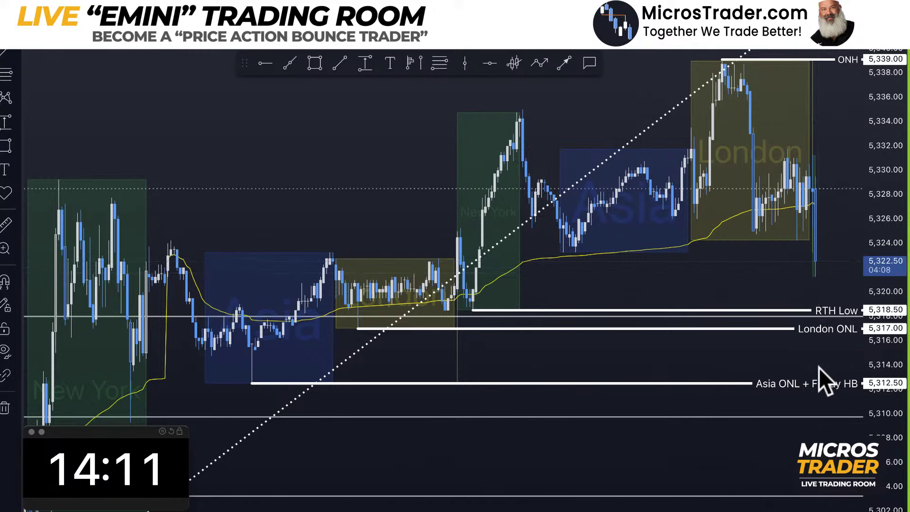
{"action": "scroll", "coordinate": [819, 368], "scroll_direction": "up", "scroll_amount": 5}
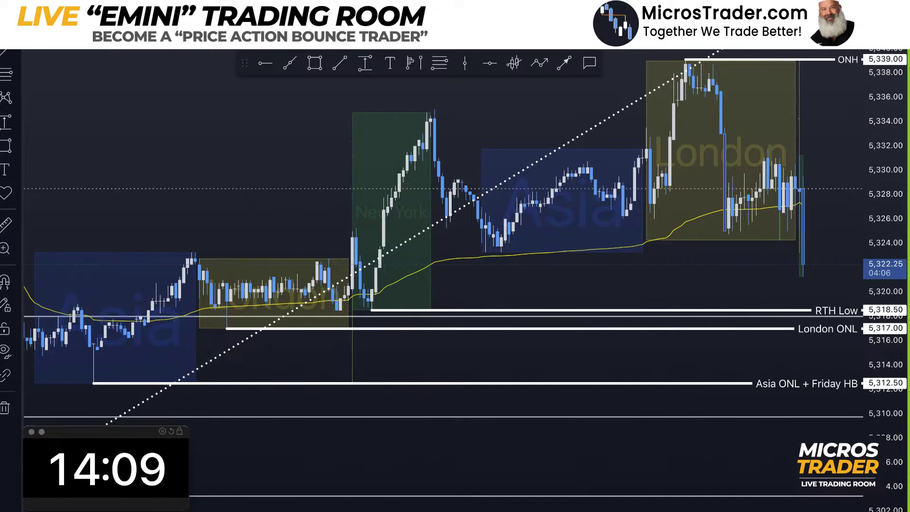
{"action": "scroll", "coordinate": [783, 348], "scroll_direction": "up", "scroll_amount": 5}
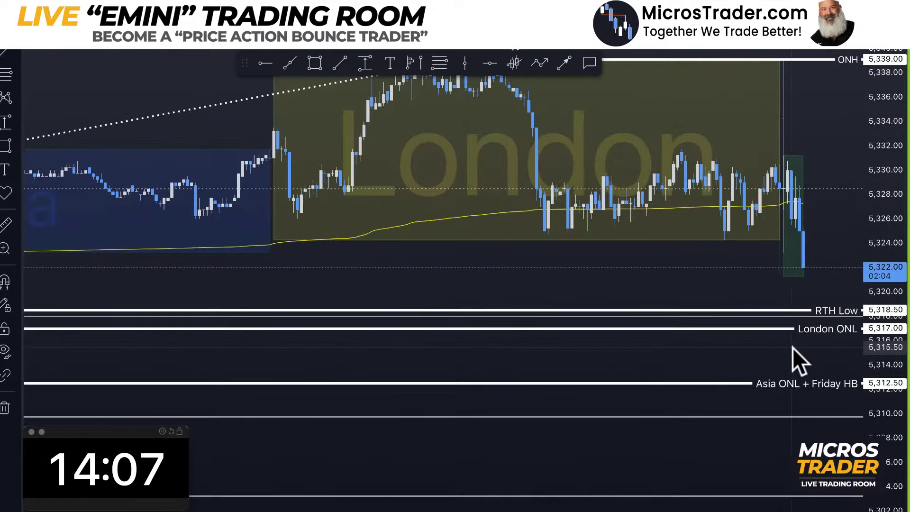
Step: Examine the ES levels below price, from RTH Low down to BULL BEAR 5309.75 and CAREFUL WITH LONGS BELOW 5303.25
{"action": "scroll", "coordinate": [793, 348], "scroll_direction": "up", "scroll_amount": 3}
{"action": "left_click_drag", "start_coordinate": [673, 360], "coordinate": [594, 361]}
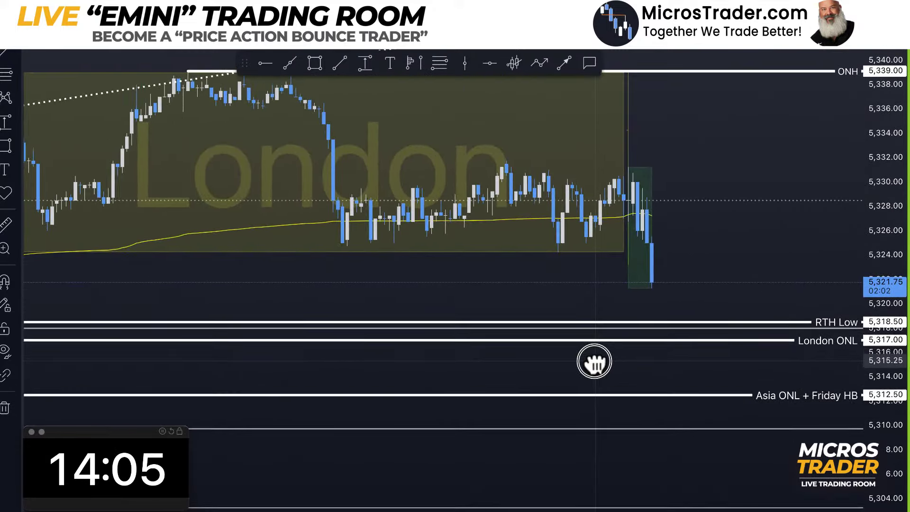
{"action": "left_click_drag", "start_coordinate": [878, 360], "coordinate": [896, 315]}
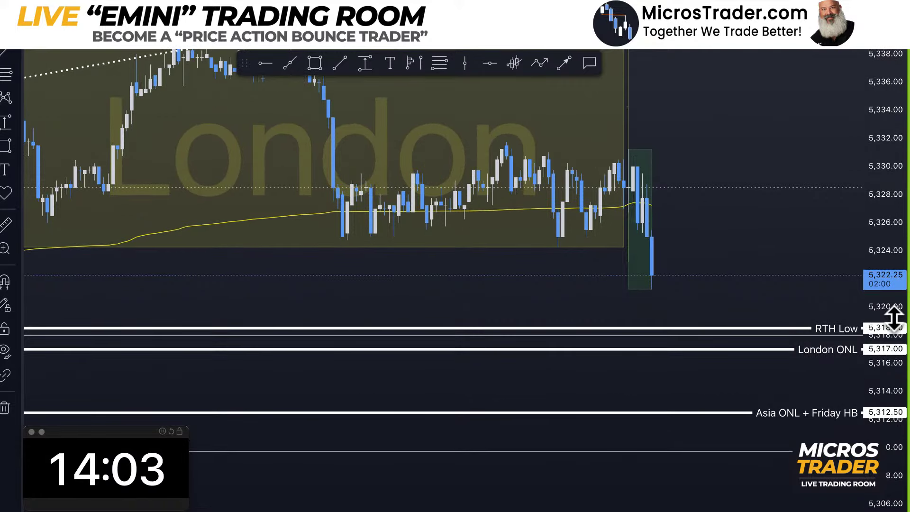
{"action": "scroll", "coordinate": [768, 319], "scroll_direction": "up", "scroll_amount": 3}
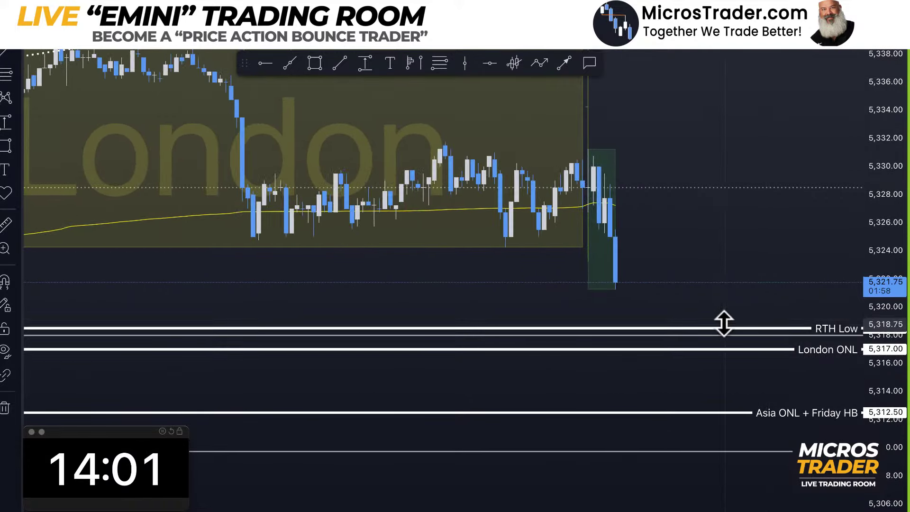
{"action": "left_click_drag", "start_coordinate": [725, 311], "coordinate": [761, 219]}
{"action": "left_click_drag", "start_coordinate": [617, 256], "coordinate": [814, 266]}
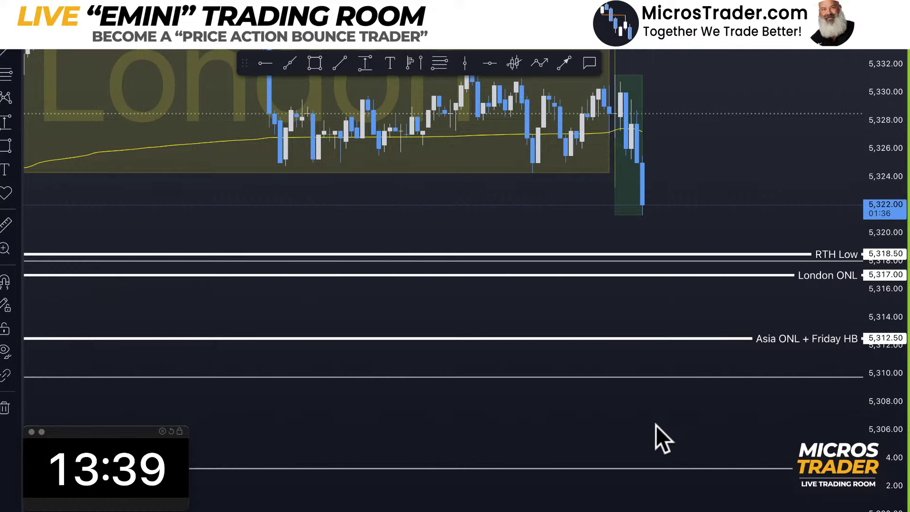
{"action": "left_click_drag", "start_coordinate": [655, 428], "coordinate": [376, 400]}
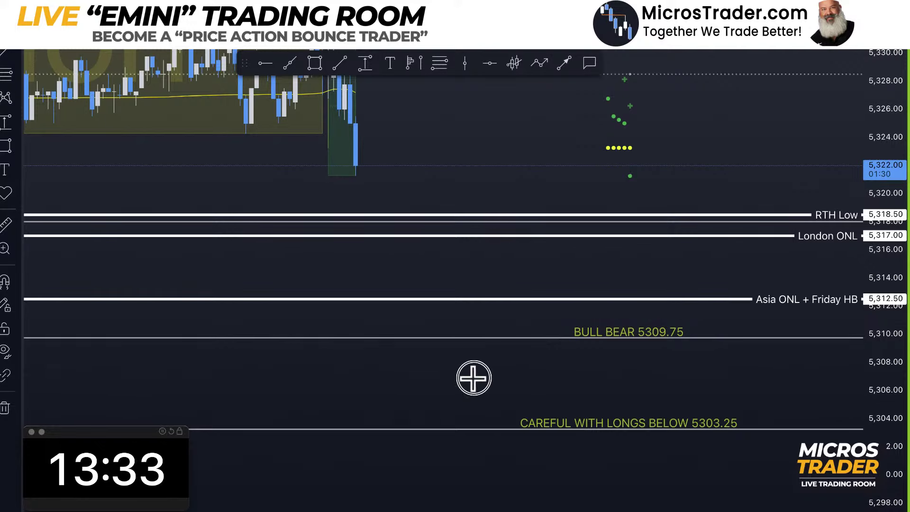
{"action": "scroll", "coordinate": [639, 389], "scroll_direction": "left", "scroll_amount": 5}
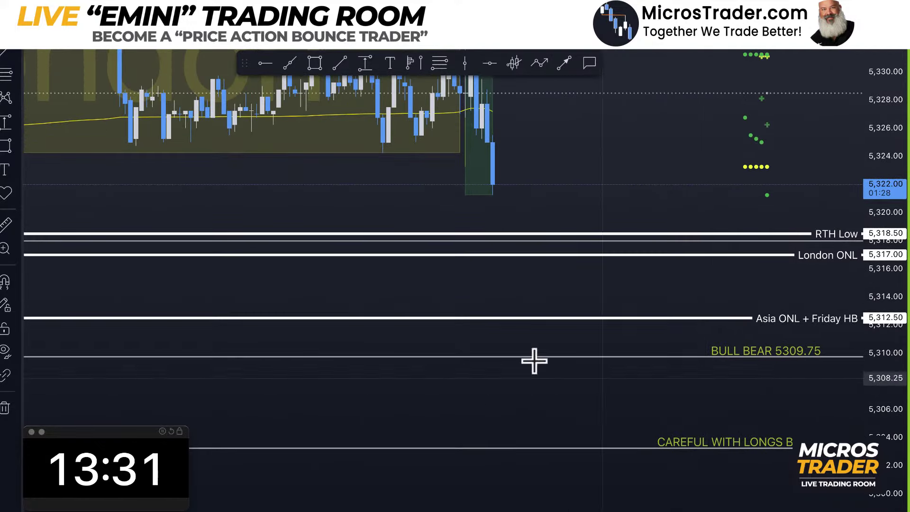
Step: Box in purple the drop from price to Asia ONL, the three low-level labels and the area just above BULL BEAR 5309.75, and clear them
{"action": "left_click_drag", "start_coordinate": [494, 190], "coordinate": [491, 321]}
{"action": "left_click_drag", "start_coordinate": [712, 225], "coordinate": [864, 344]}
{"action": "left_click_drag", "start_coordinate": [494, 337], "coordinate": [533, 359]}
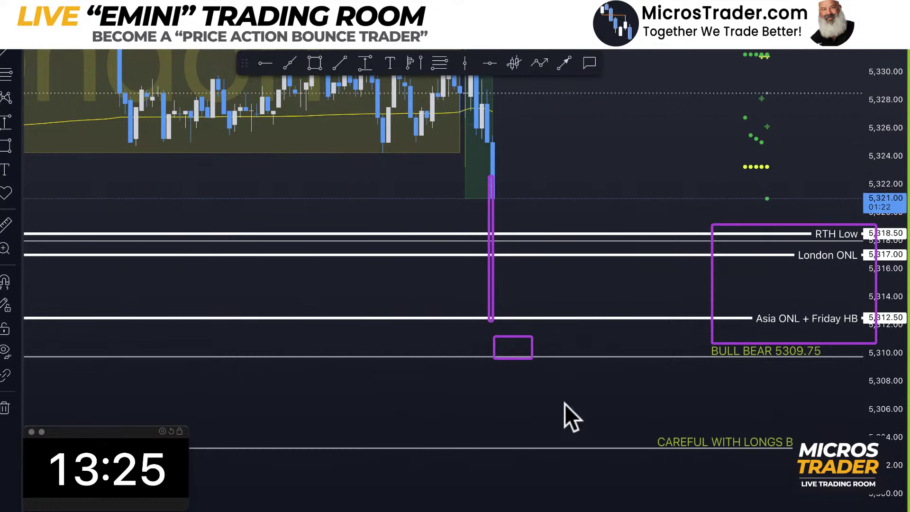
{"action": "mouse_move", "coordinate": [619, 375]}
{"action": "left_mouse_down"}
{"action": "mouse_move", "coordinate": [572, 343]}
{"action": "mouse_move", "coordinate": [862, 405]}
{"action": "left_mouse_up"}
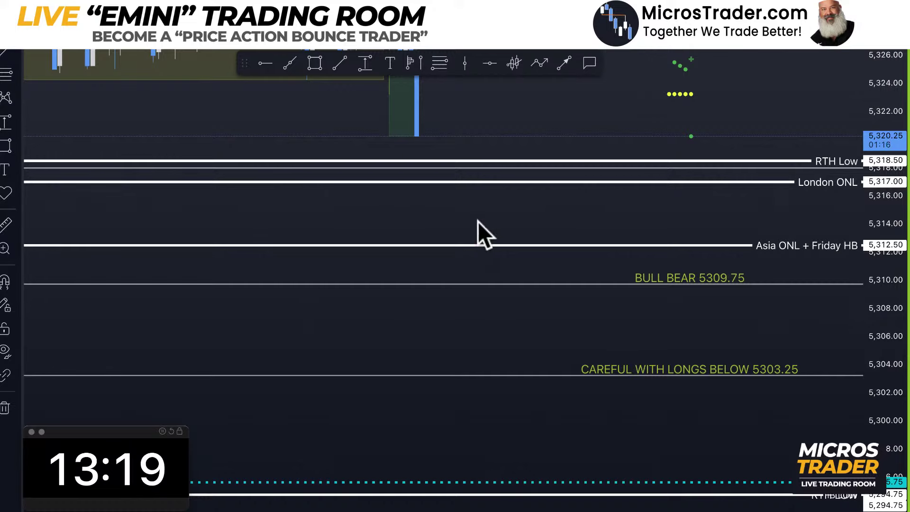
Step: Draw purple arrows along London ONL, up from it to about 5,327 and briefly sideways beneath it, and clear them
{"action": "left_click", "coordinate": [500, 262]}
{"action": "left_click_drag", "start_coordinate": [500, 262], "coordinate": [619, 393]}
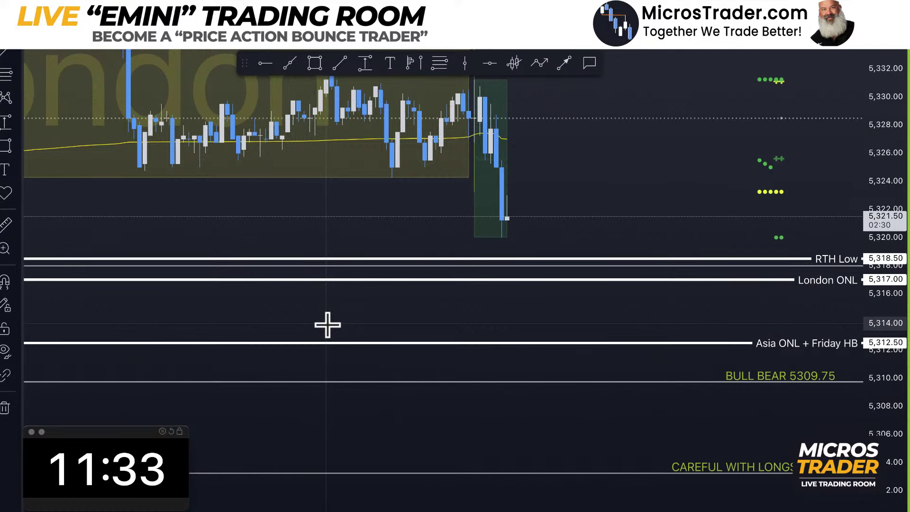
{"action": "left_click_drag", "start_coordinate": [327, 325], "coordinate": [357, 371]}
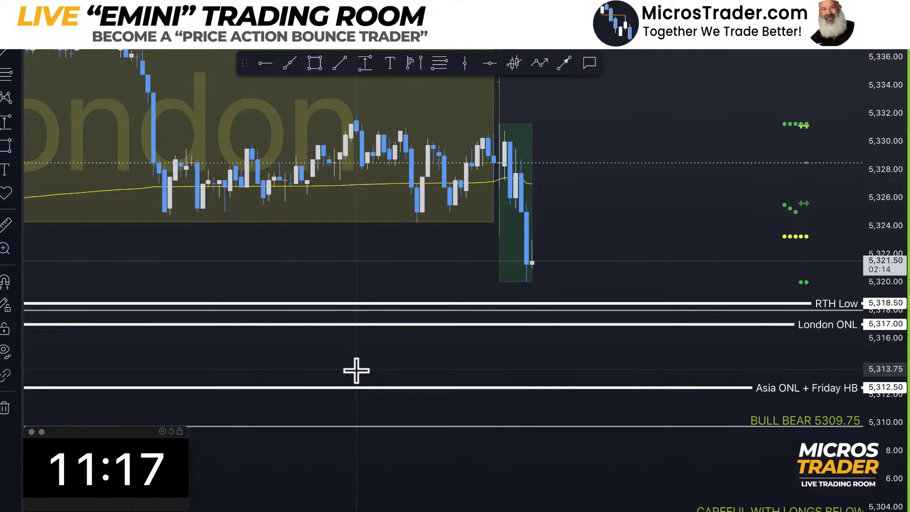
{"action": "left_click", "coordinate": [628, 361]}
{"action": "left_click_drag", "start_coordinate": [628, 362], "coordinate": [584, 334]}
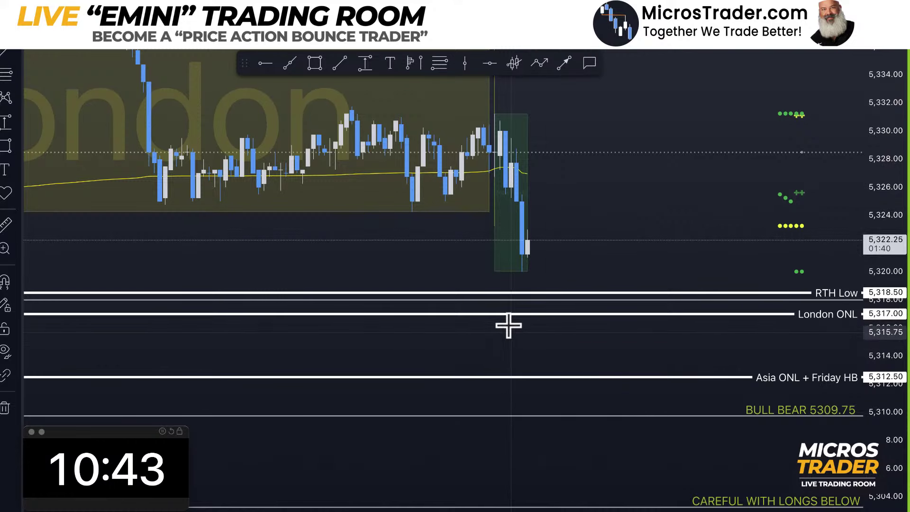
{"action": "left_click_drag", "start_coordinate": [417, 312], "coordinate": [792, 313]}
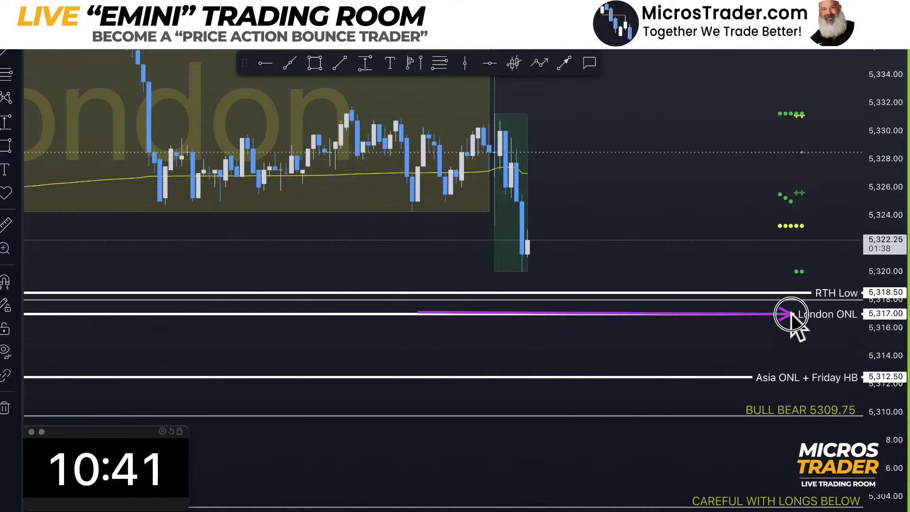
{"action": "left_click_drag", "start_coordinate": [572, 320], "coordinate": [574, 176]}
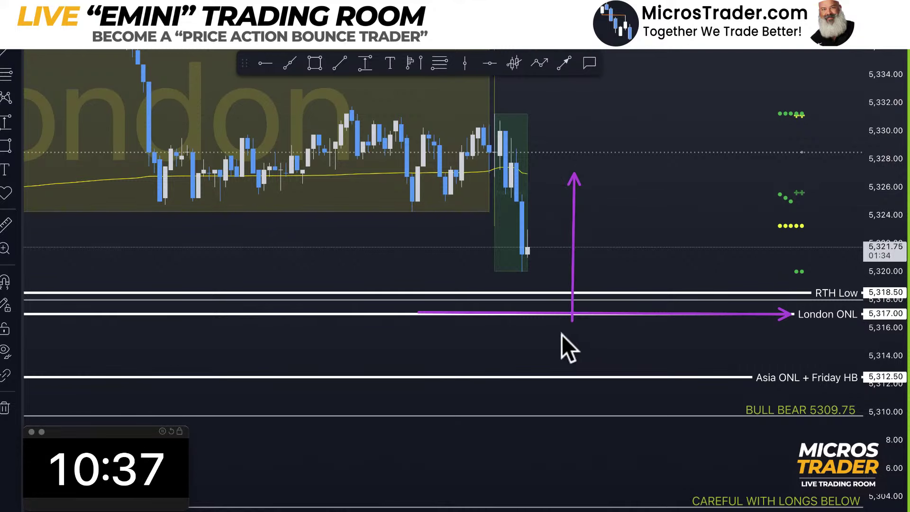
{"action": "left_click_drag", "start_coordinate": [562, 336], "coordinate": [610, 337]}
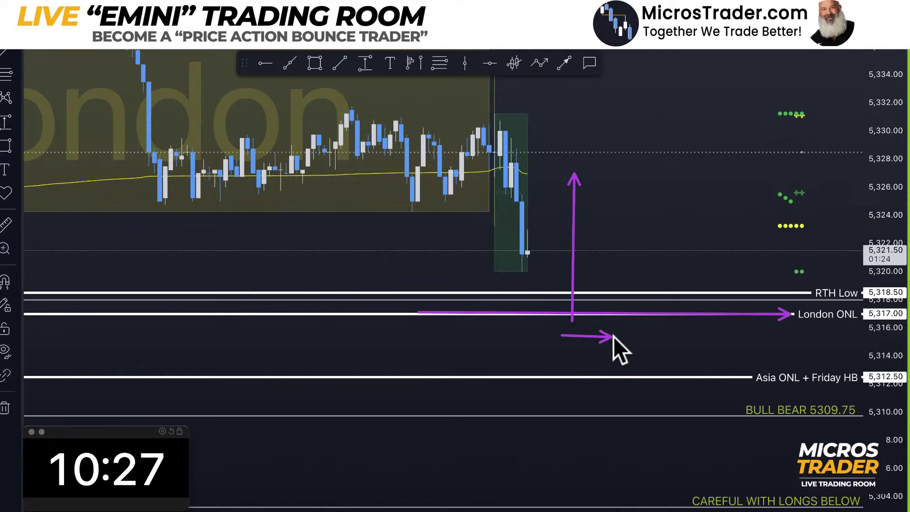
{"action": "key", "text": "Escape"}
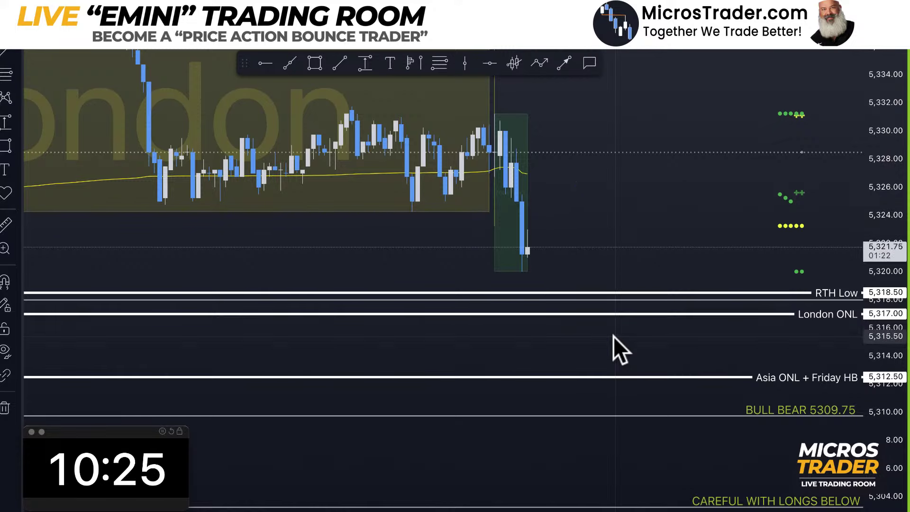
Step: Sketch a purple arrow path dipping below London ONL, consolidating around RTH Low and rising to about 5,328, and clear it
{"action": "left_click_drag", "start_coordinate": [614, 337], "coordinate": [613, 378]}
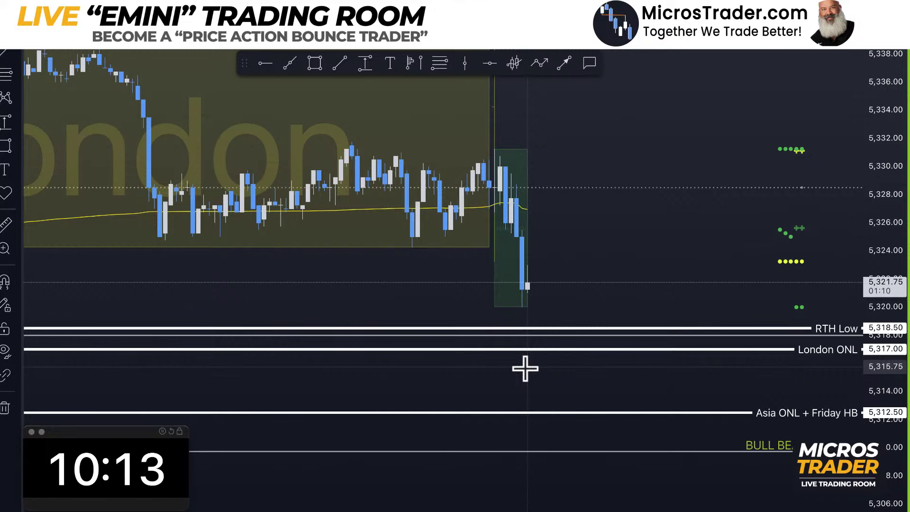
{"action": "mouse_move", "coordinate": [531, 260]}
{"action": "left_mouse_down"}
{"action": "mouse_move", "coordinate": [553, 377]}
{"action": "mouse_move", "coordinate": [569, 327]}
{"action": "mouse_move", "coordinate": [584, 337]}
{"action": "mouse_move", "coordinate": [639, 194]}
{"action": "left_mouse_up"}
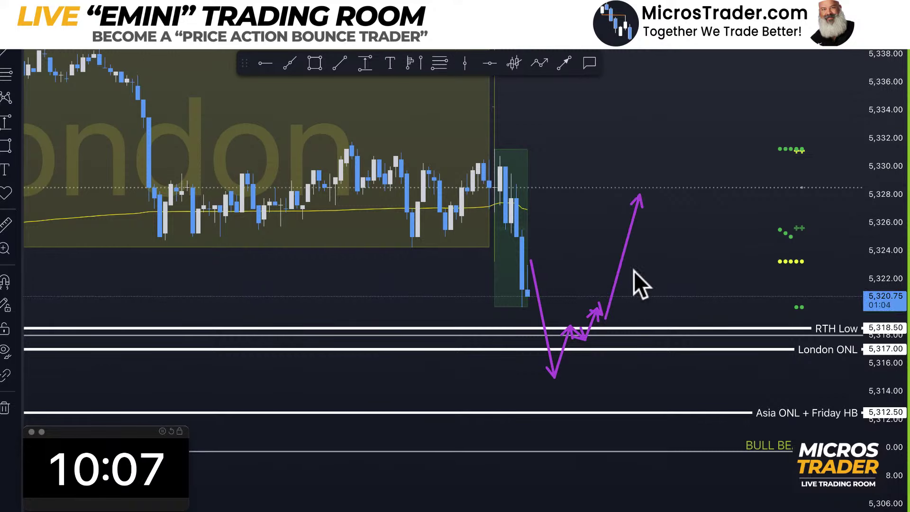
{"action": "left_click_drag", "start_coordinate": [536, 416], "coordinate": [774, 94]}
{"action": "key", "text": "Escape"}
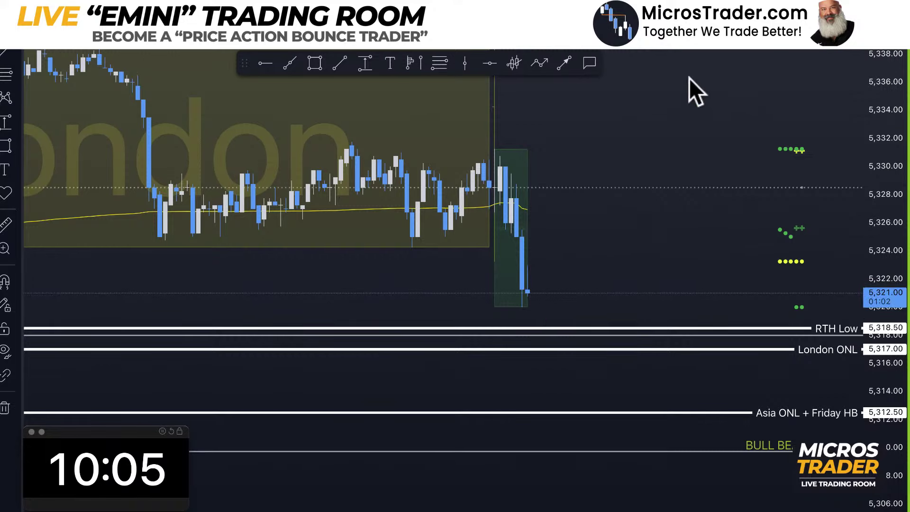
Step: Show the coloured price zones on the ES chart, box the green zone below about 5,324 in purple, and clear the box and zones
{"action": "left_click_drag", "start_coordinate": [689, 339], "coordinate": [685, 465]}
{"action": "left_click_drag", "start_coordinate": [820, 188], "coordinate": [833, 236]}
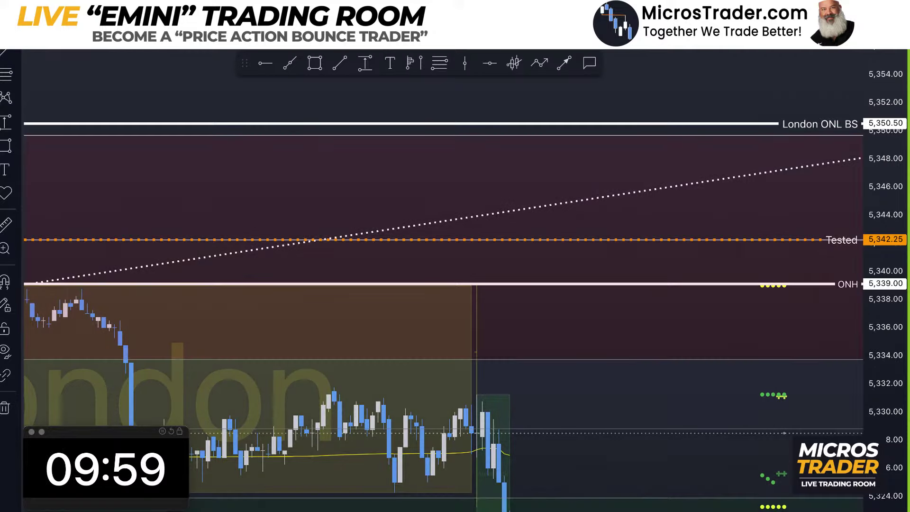
{"action": "left_click_drag", "start_coordinate": [650, 451], "coordinate": [477, 342]}
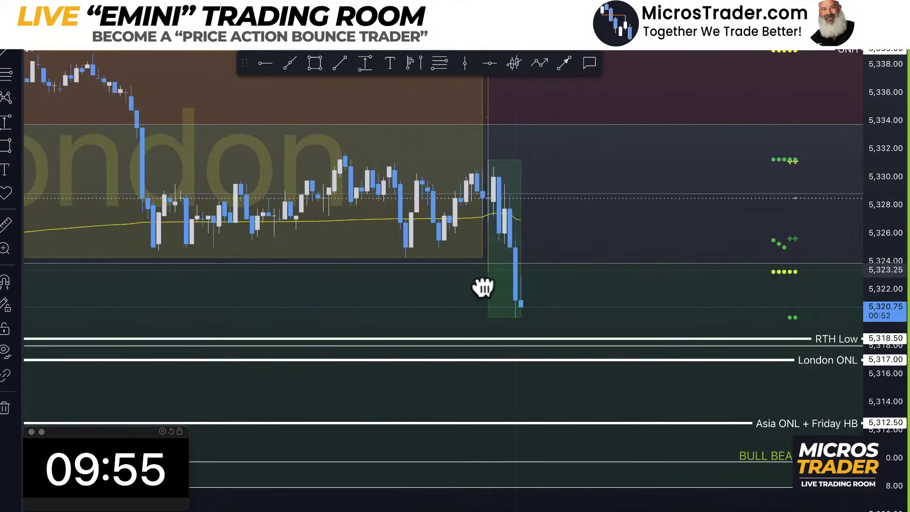
{"action": "left_click_drag", "start_coordinate": [286, 261], "coordinate": [815, 488]}
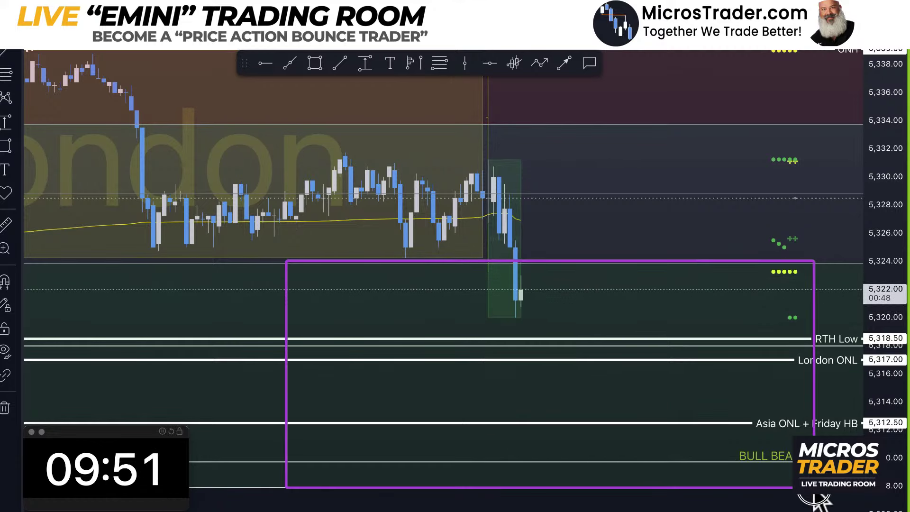
{"action": "key", "text": "Delete"}
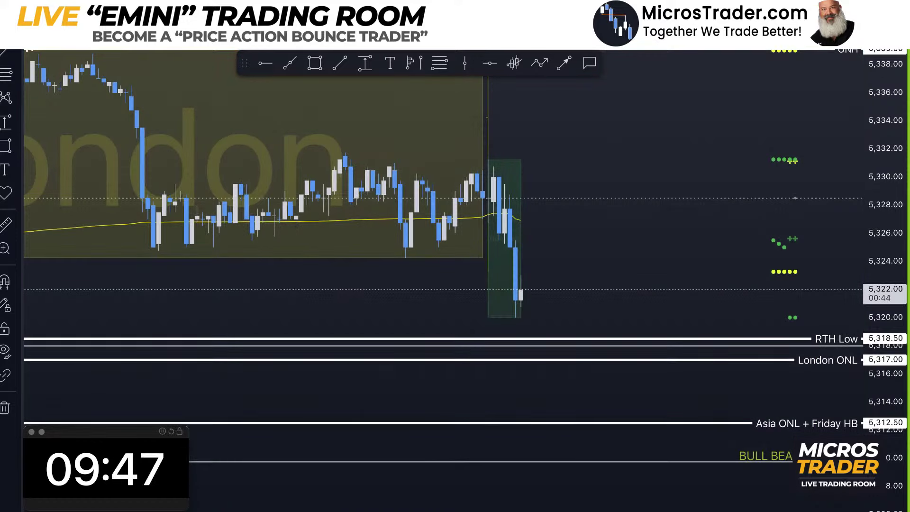
{"action": "left_click_drag", "start_coordinate": [719, 277], "coordinate": [717, 264]}
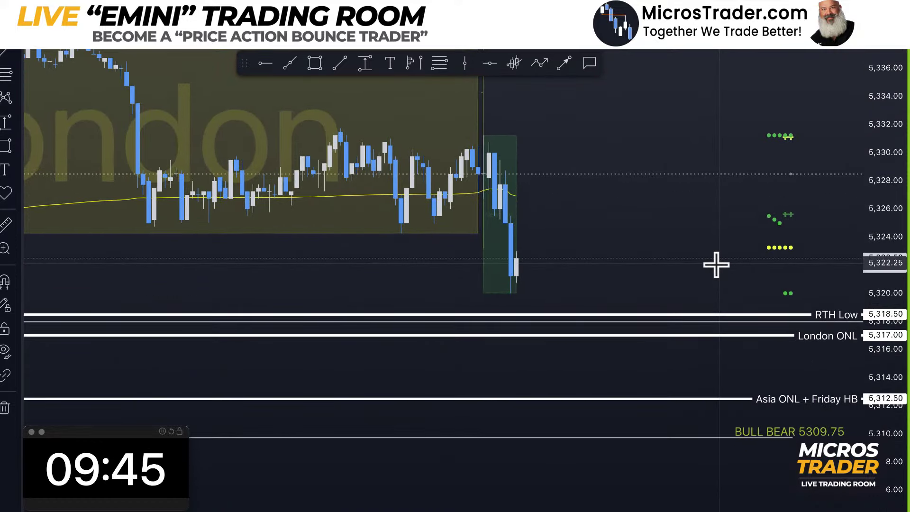
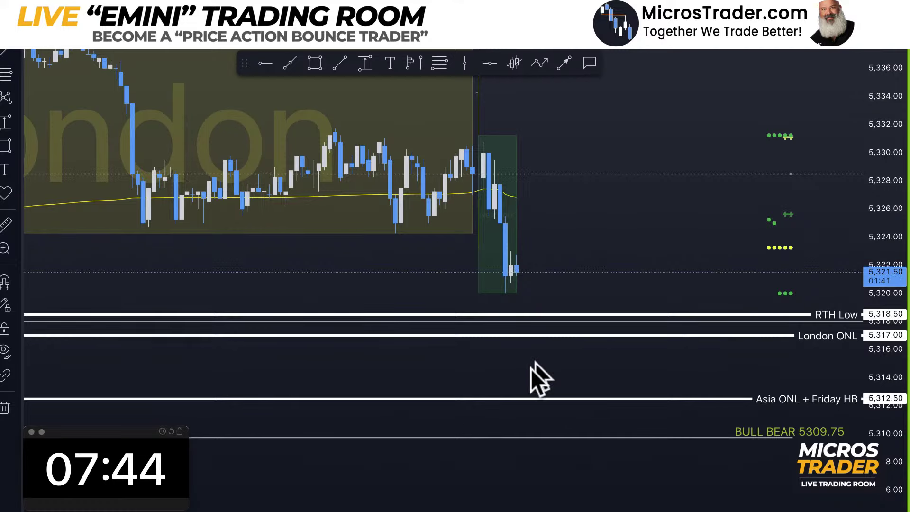
Step: Show the RTY, YM, NQ and ES charts together, circle the latest price move on each in purple, and clear the circles
{"action": "scroll", "coordinate": [531, 368], "scroll_direction": "right", "scroll_amount": 2}
{"action": "key", "text": "ctrl+Tab"}
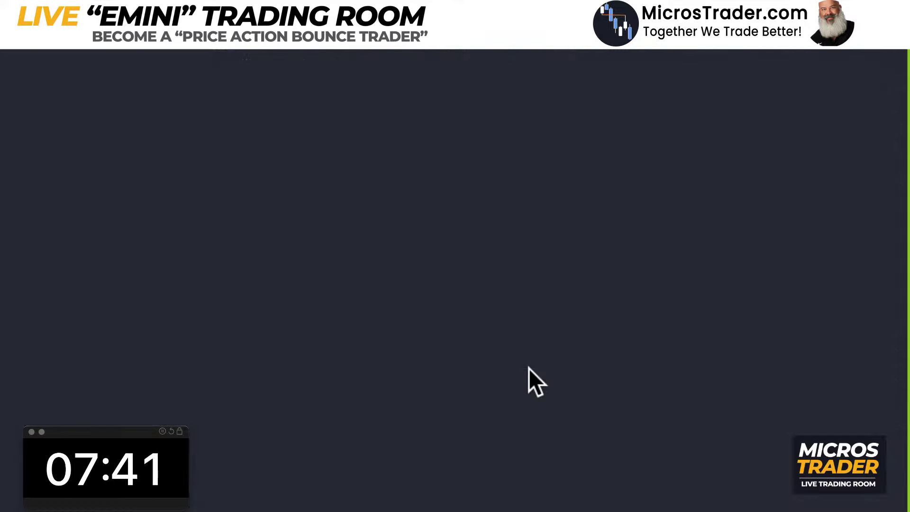
{"action": "left_click_drag", "start_coordinate": [147, 159], "coordinate": [227, 209]}
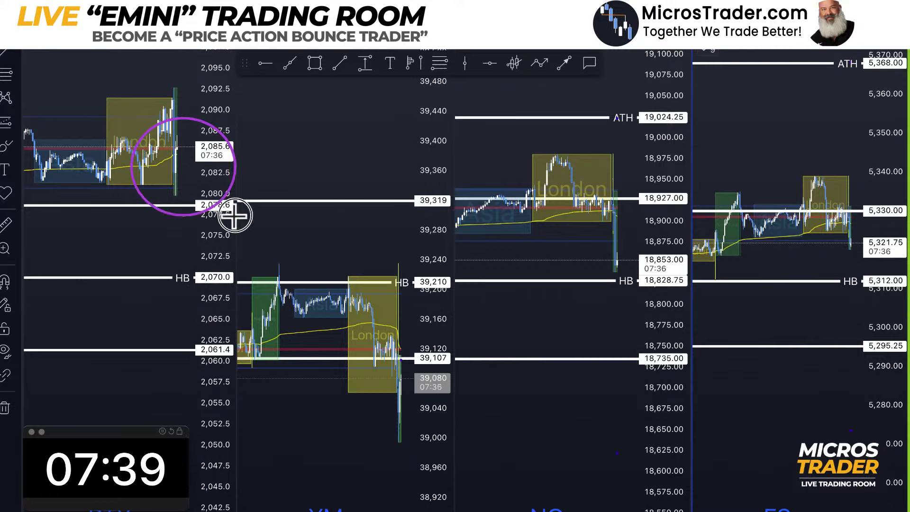
{"action": "left_click_drag", "start_coordinate": [358, 406], "coordinate": [434, 466]}
{"action": "left_click_drag", "start_coordinate": [590, 246], "coordinate": [700, 305]}
{"action": "left_click_drag", "start_coordinate": [805, 231], "coordinate": [854, 256]}
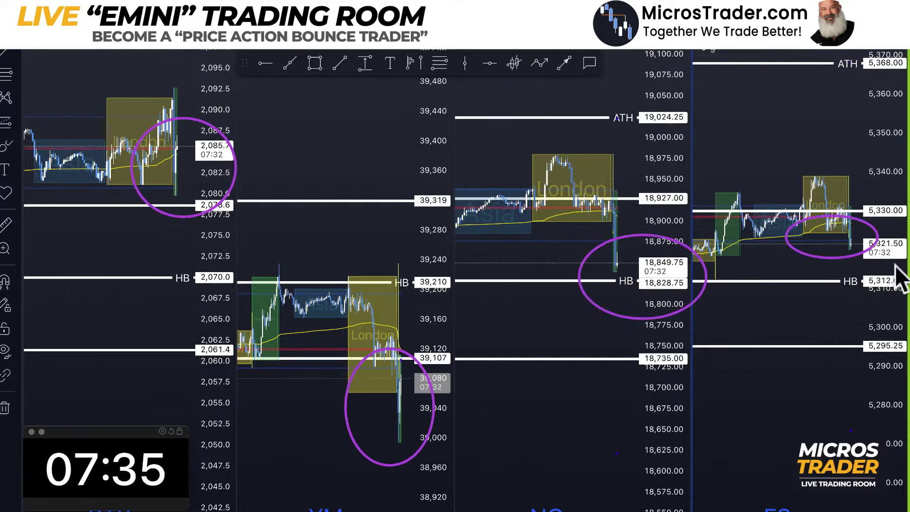
{"action": "key", "text": "Escape"}
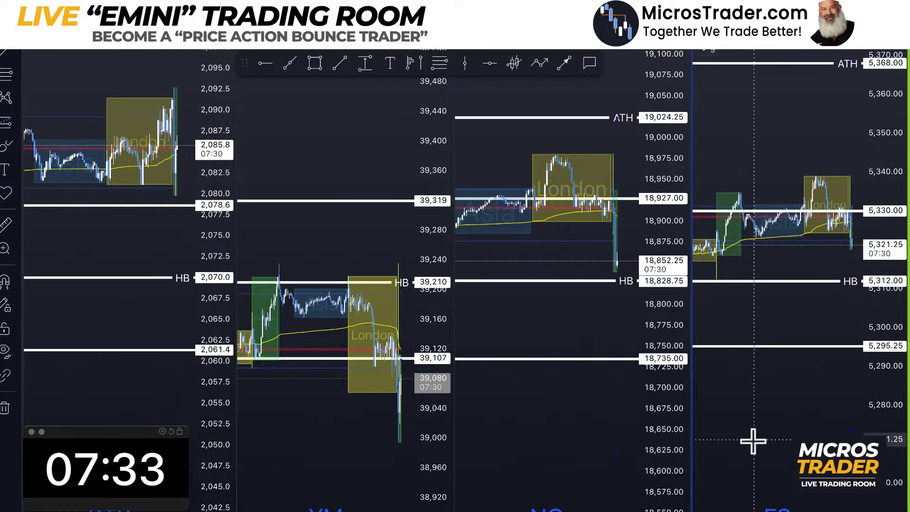
Step: Return to the single ES chart and review the latest candles against RTH Low, London ONL, Asia ONL + Friday HB and BULL BEAR 5309.75
{"action": "key", "text": "alt+Return"}
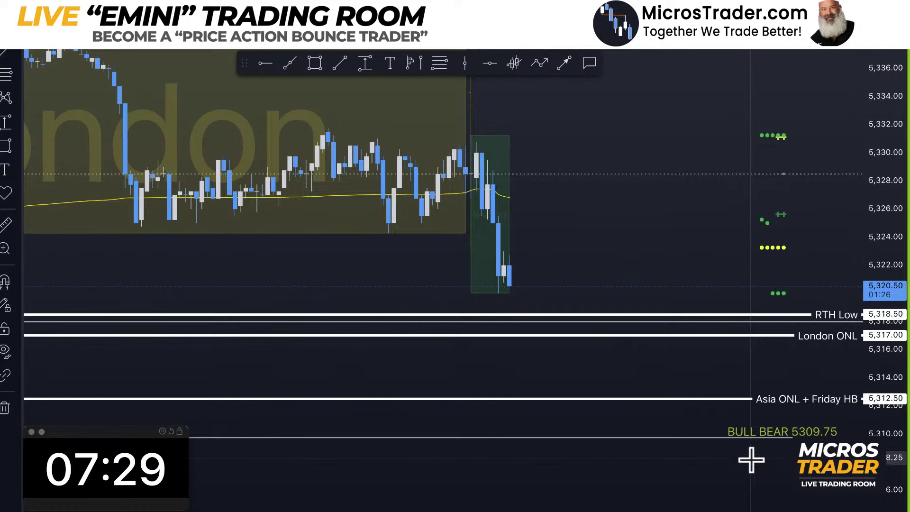
{"action": "mouse_move", "coordinate": [894, 455]}
{"action": "left_mouse_down"}
{"action": "mouse_move", "coordinate": [896, 432]}
{"action": "mouse_move", "coordinate": [895, 443]}
{"action": "left_mouse_up"}
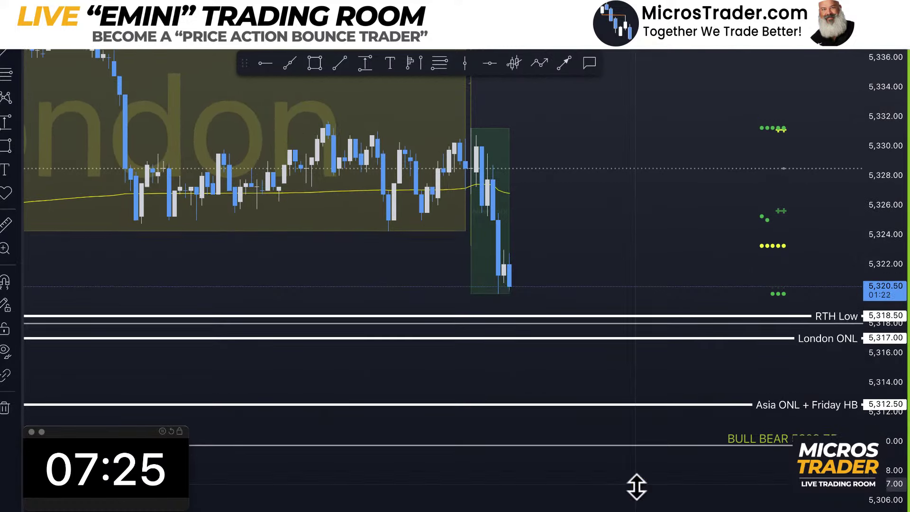
{"action": "left_click_drag", "start_coordinate": [636, 488], "coordinate": [656, 417]}
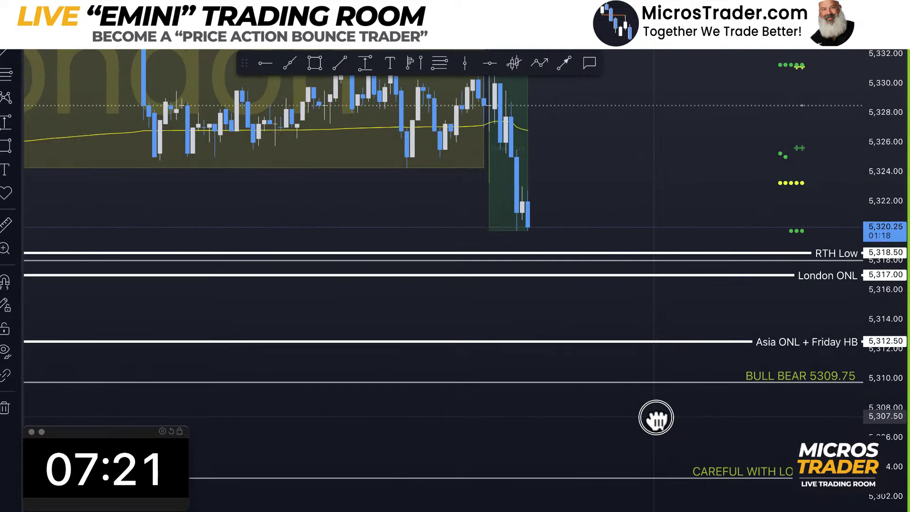
{"action": "left_click_drag", "start_coordinate": [656, 418], "coordinate": [655, 418]}
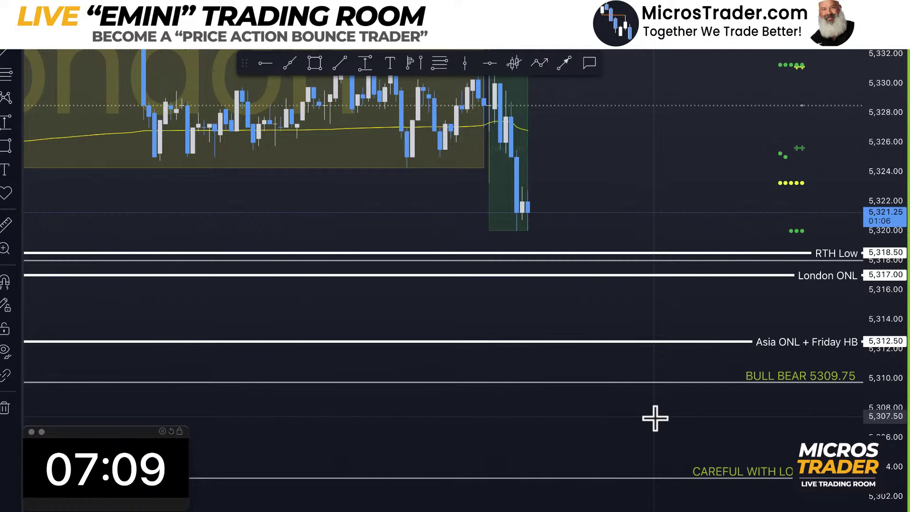
{"action": "left_click_drag", "start_coordinate": [656, 418], "coordinate": [559, 418]}
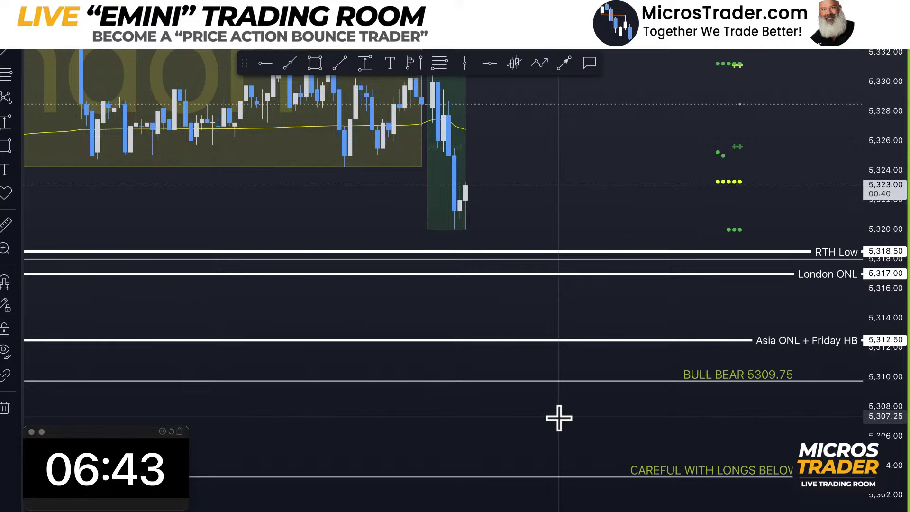
{"action": "left_click", "coordinate": [567, 329]}
{"action": "left_click_drag", "start_coordinate": [567, 329], "coordinate": [612, 418]}
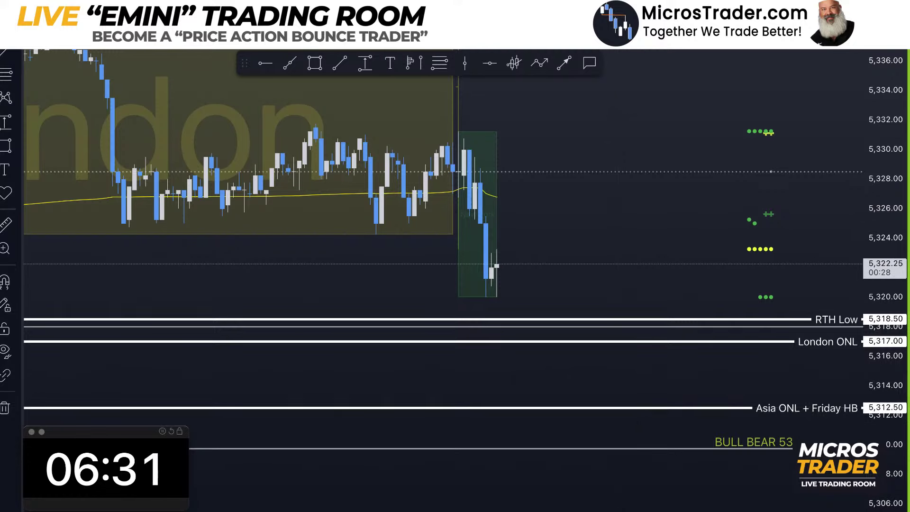
Step: Switch the ES chart to the 15-minute interval and show the earlier lows where RTH Low, London ONL and Asia ONL + Friday HB begin
{"action": "key", "text": "1"}
{"action": "key", "text": "5"}
{"action": "key", "text": "Return"}
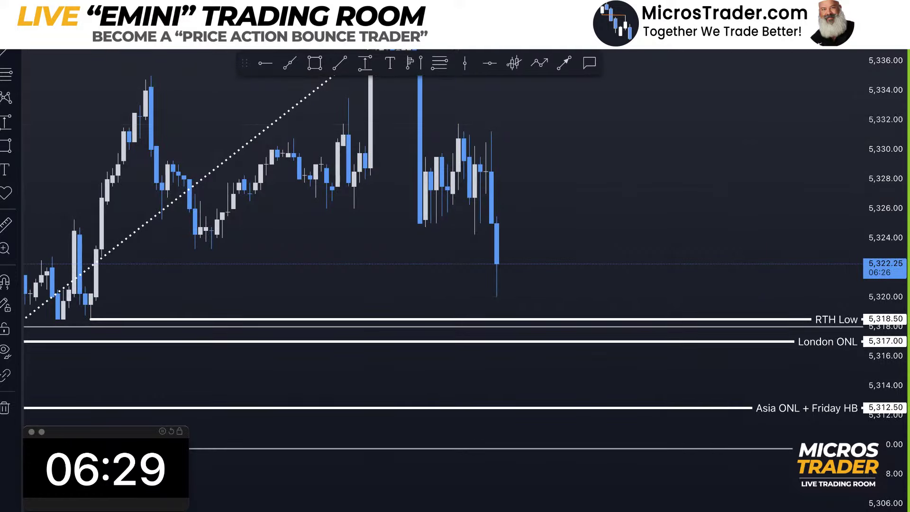
{"action": "left_click_drag", "start_coordinate": [879, 95], "coordinate": [869, 238]}
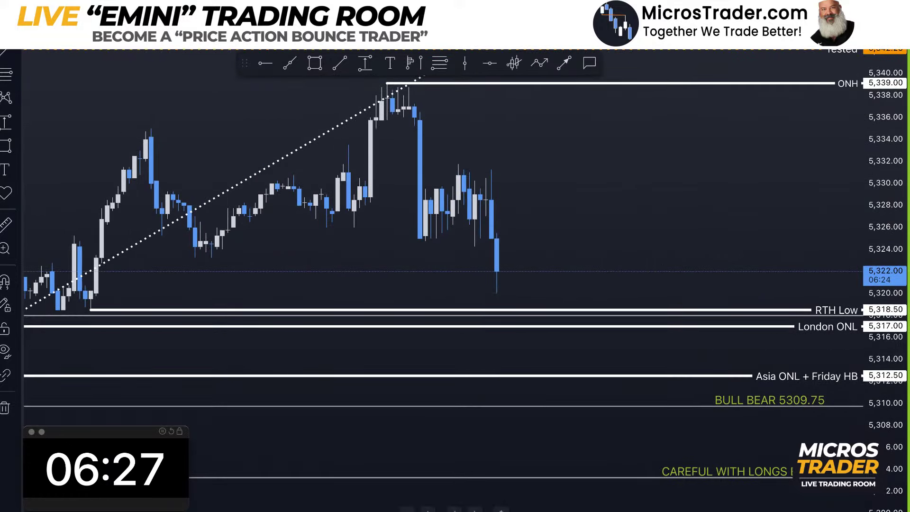
{"action": "scroll", "coordinate": [441, 237], "scroll_direction": "left", "scroll_amount": 10}
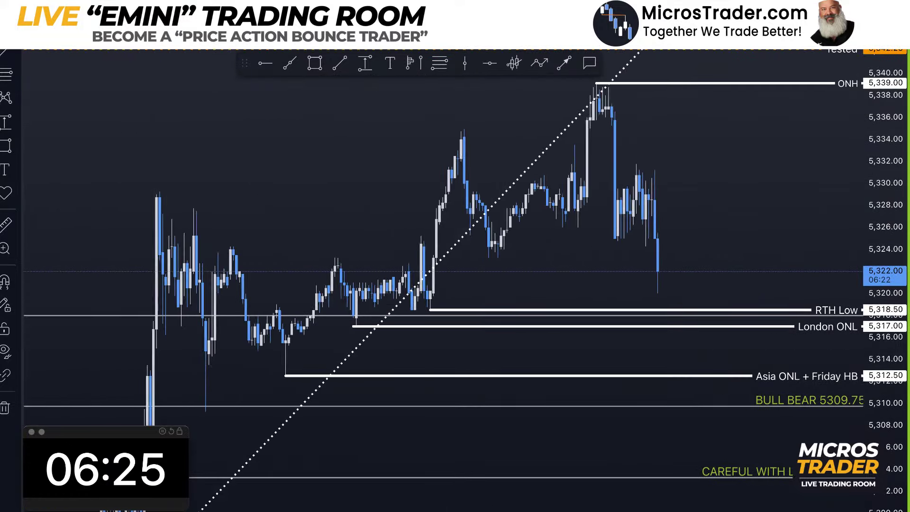
Step: Outline the price range from about 5,316 to 5,328 with a temporary rectangle, clear it, and reframe the latest session's candles
{"action": "left_click_drag", "start_coordinate": [148, 202], "coordinate": [731, 335]}
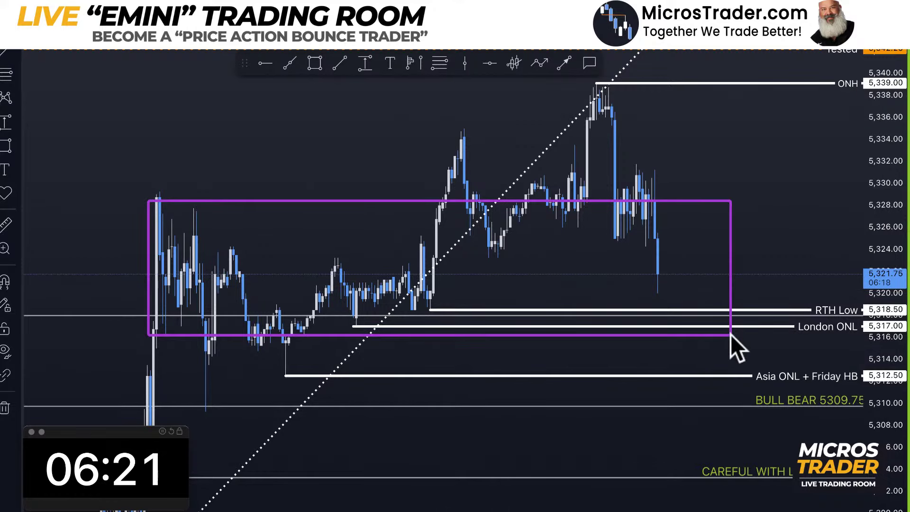
{"action": "key", "text": "Delete"}
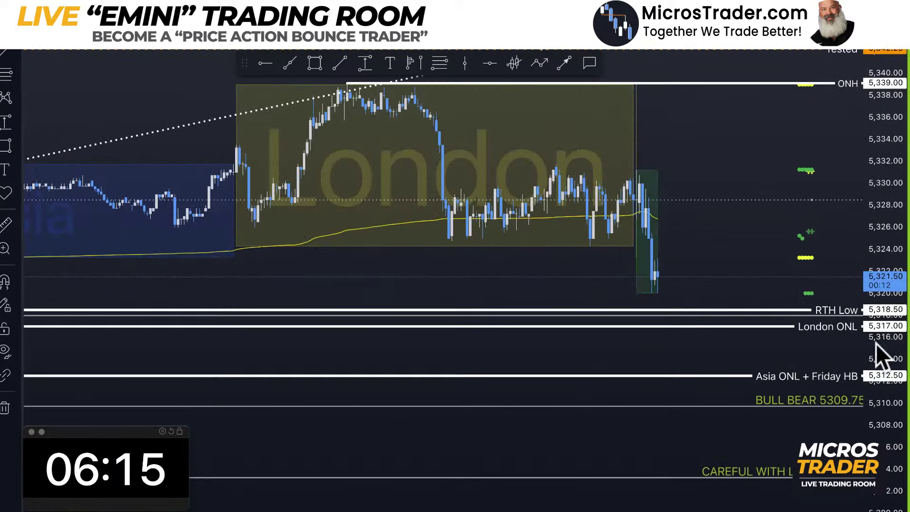
{"action": "left_click_drag", "start_coordinate": [876, 345], "coordinate": [880, 270]}
{"action": "left_click_drag", "start_coordinate": [733, 295], "coordinate": [661, 273]}
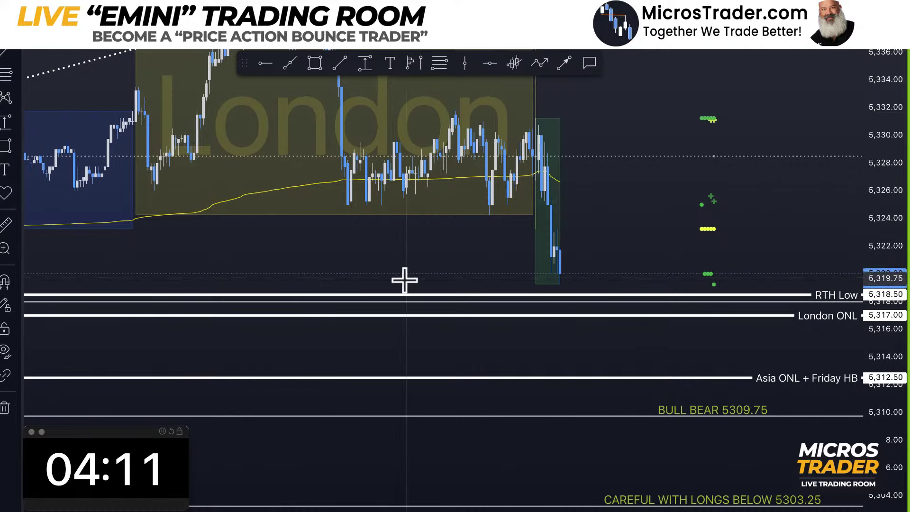
Step: Switch to the multi-chart layout and reframe the YM and RTY charts around their latest price action
{"action": "key", "text": "ctrl+Tab"}
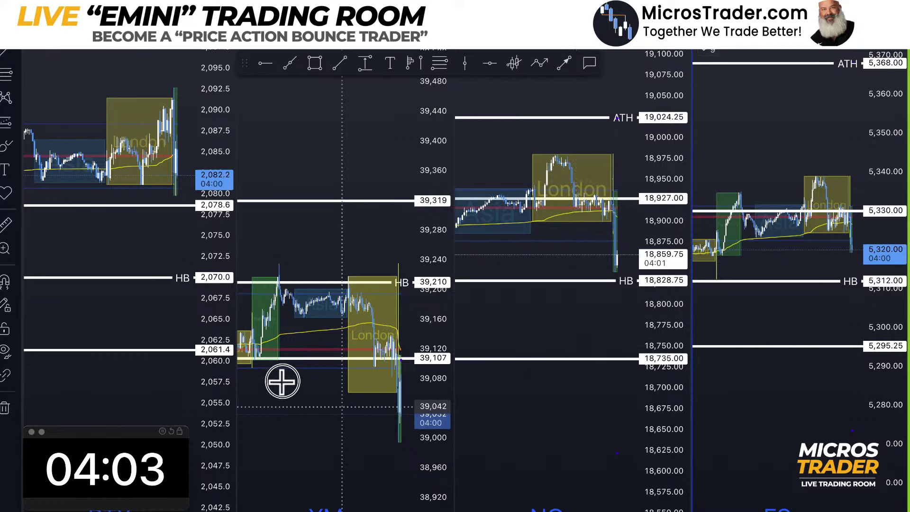
{"action": "scroll", "coordinate": [285, 381], "scroll_direction": "up", "scroll_amount": 2}
{"action": "scroll", "coordinate": [319, 413], "scroll_direction": "up", "scroll_amount": 1}
{"action": "left_click_drag", "start_coordinate": [319, 413], "coordinate": [252, 349]}
{"action": "scroll", "coordinate": [93, 246], "scroll_direction": "up", "scroll_amount": 1}
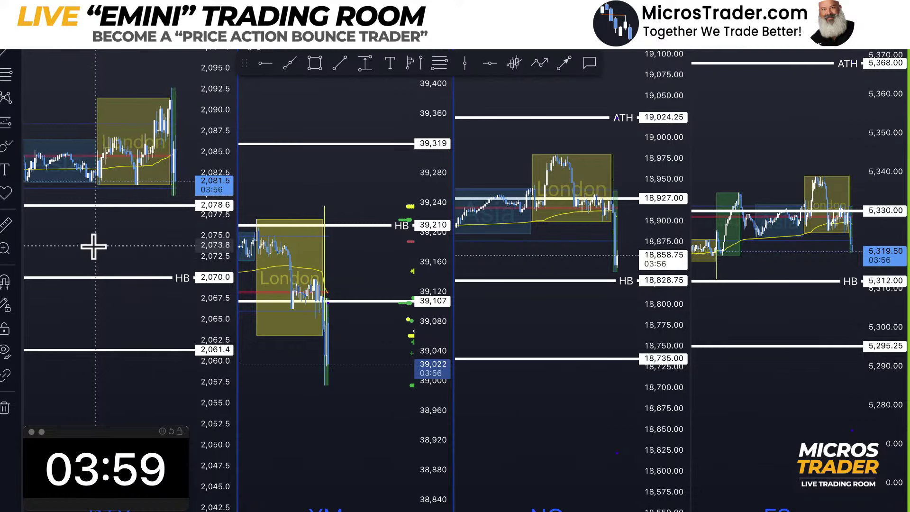
{"action": "scroll", "coordinate": [93, 246], "scroll_direction": "up", "scroll_amount": 3}
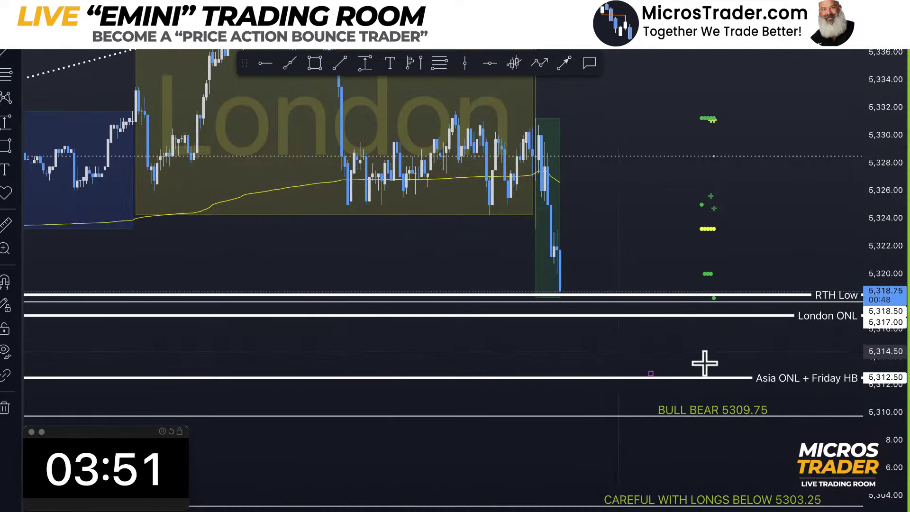
Step: On the single ES chart, mark the Asia ONL + Friday HB label and the drop toward BULL BEAR 5309.75 with temporary annotations
{"action": "left_click_drag", "start_coordinate": [716, 361], "coordinate": [908, 390]}
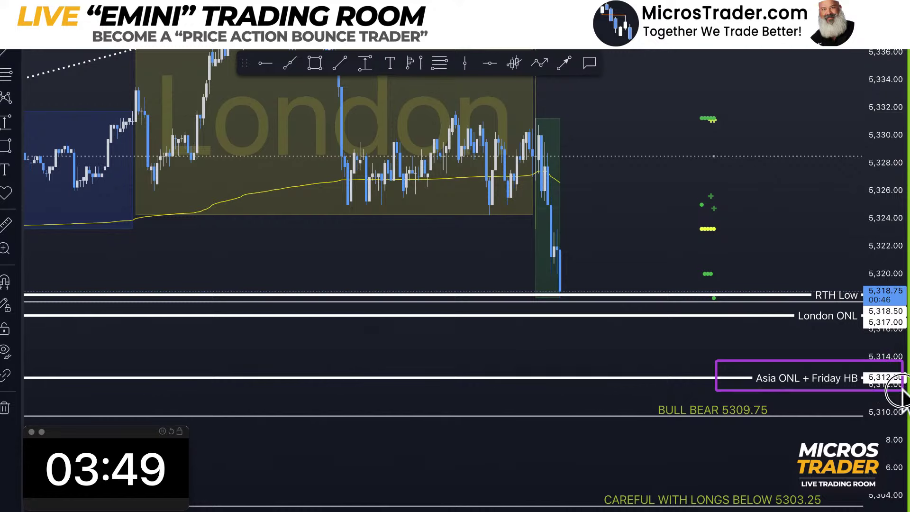
{"action": "left_click_drag", "start_coordinate": [561, 276], "coordinate": [565, 411]}
{"action": "left_click_drag", "start_coordinate": [633, 395], "coordinate": [769, 415]}
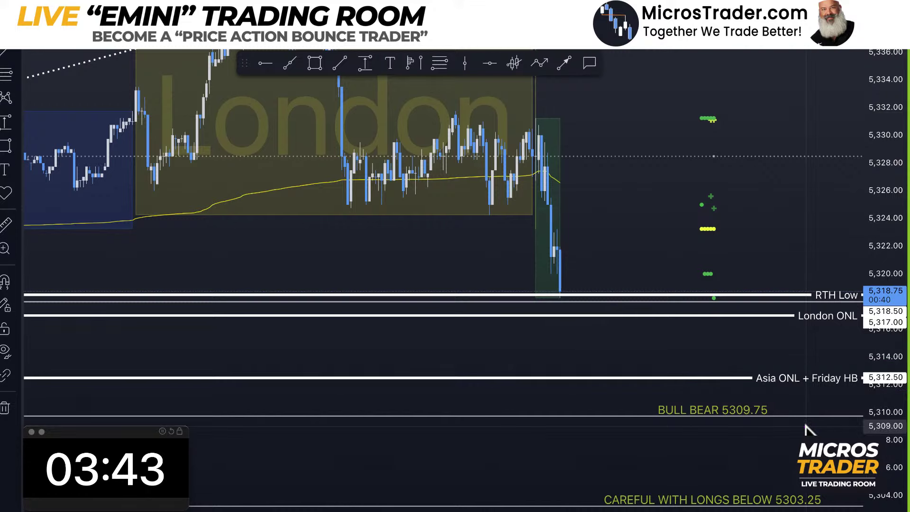
Step: Delete the RTH Low line at 5,318.50 and briefly outline the price zone just above London ONL
{"action": "left_click", "coordinate": [820, 294]}
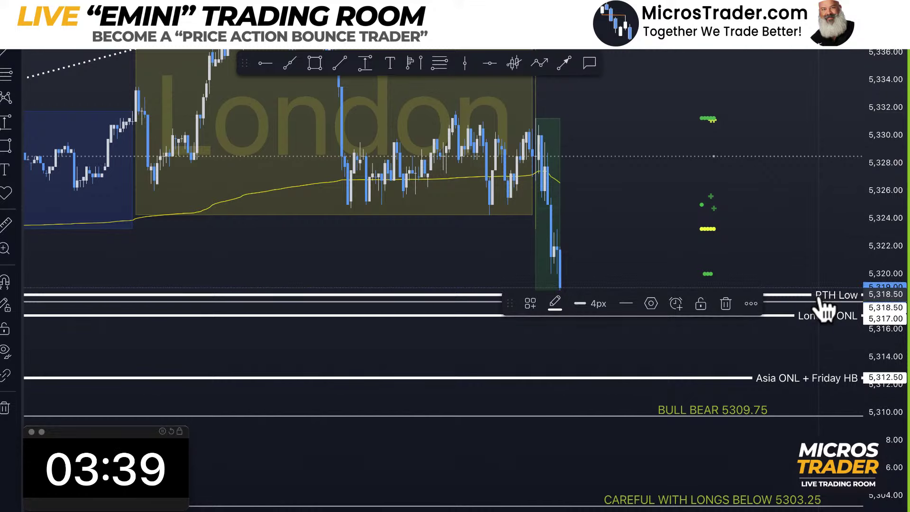
{"action": "key", "text": "Delete"}
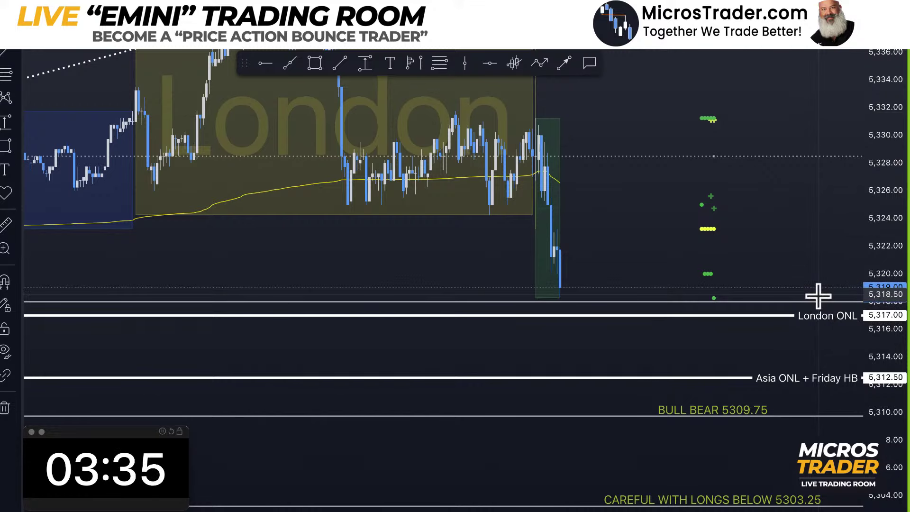
{"action": "mouse_move", "coordinate": [472, 291]}
{"action": "left_mouse_down"}
{"action": "mouse_move", "coordinate": [852, 313]}
{"action": "mouse_move", "coordinate": [857, 305]}
{"action": "left_mouse_up"}
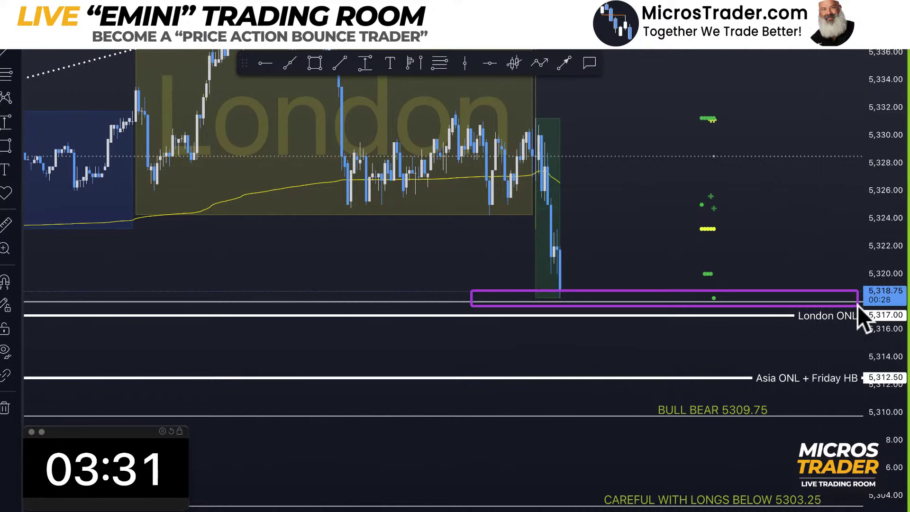
{"action": "key", "text": "Delete"}
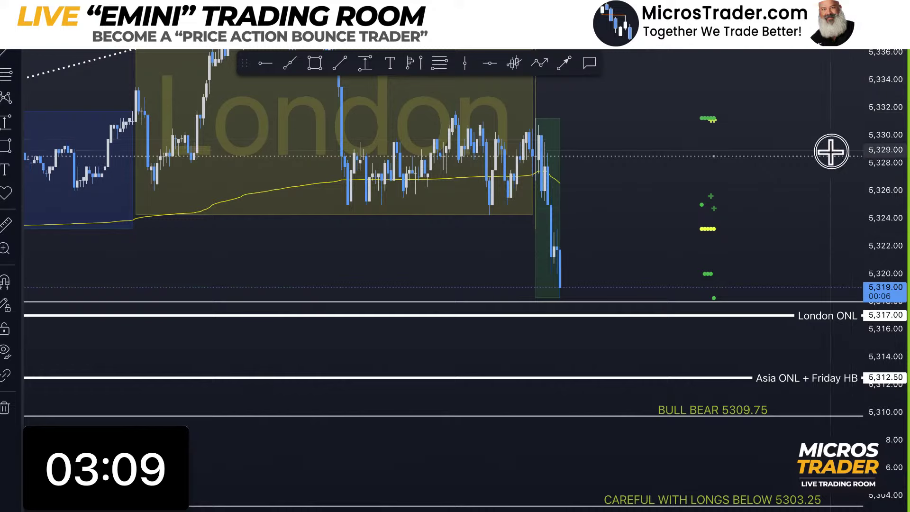
{"action": "mouse_move", "coordinate": [831, 152]}
{"action": "left_mouse_down"}
{"action": "mouse_move", "coordinate": [829, 251]}
{"action": "mouse_move", "coordinate": [833, 157]}
{"action": "left_mouse_up"}
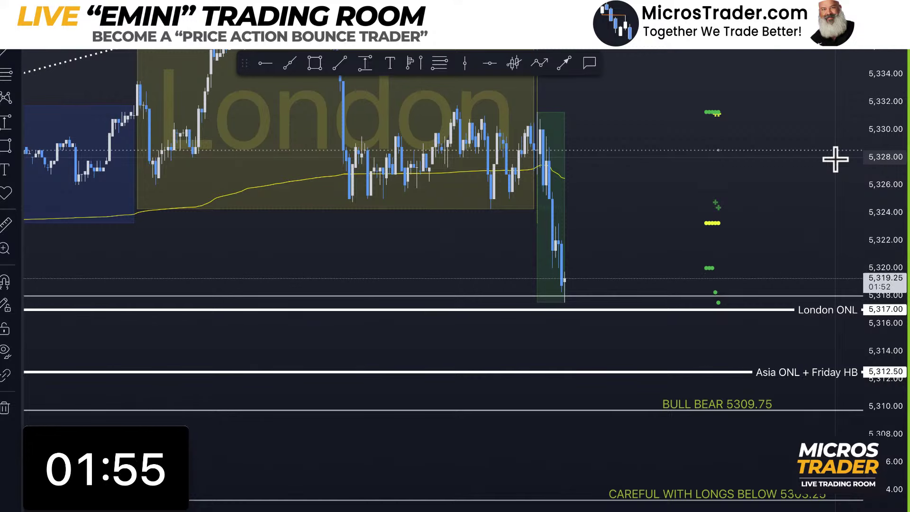
{"action": "left_click_drag", "start_coordinate": [685, 269], "coordinate": [691, 349]}
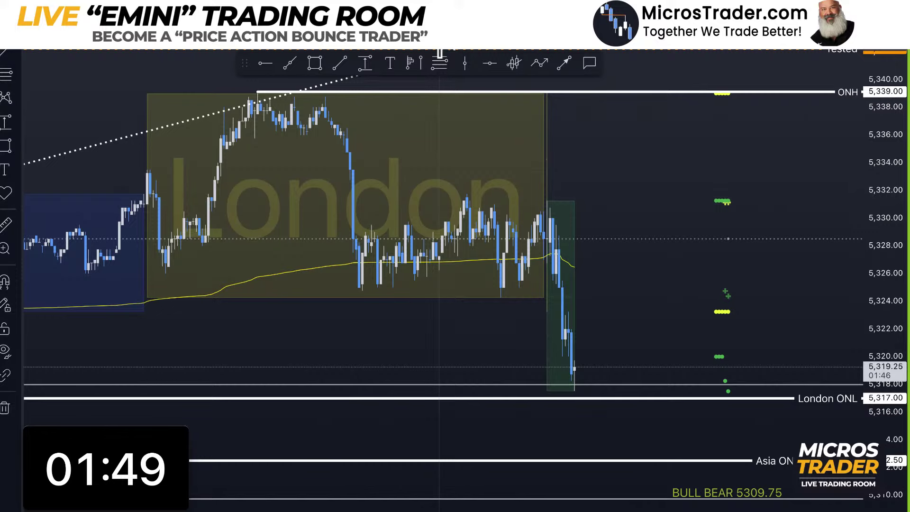
{"action": "left_click_drag", "start_coordinate": [652, 142], "coordinate": [655, 189]}
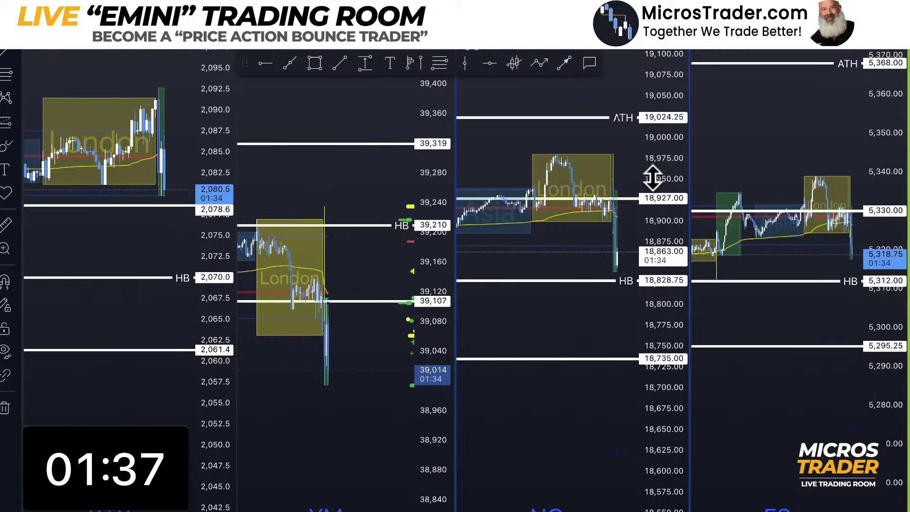
Step: In the multi-chart layout, circle the latest price action on the RTY, NQ and ES charts with temporary ellipses and clear them
{"action": "left_click", "coordinate": [162, 184]}
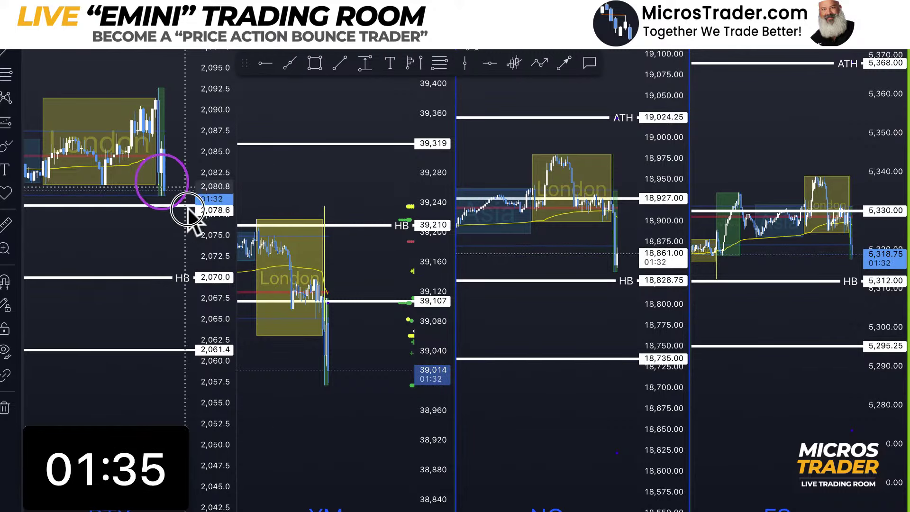
{"action": "left_click", "coordinate": [562, 243]}
{"action": "left_click_drag", "start_coordinate": [562, 242], "coordinate": [639, 277]}
{"action": "left_click_drag", "start_coordinate": [812, 246], "coordinate": [866, 284]}
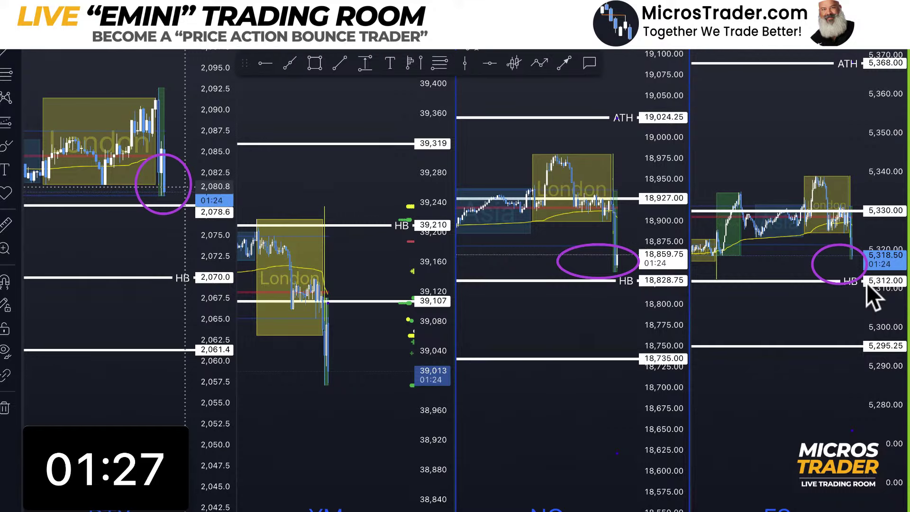
{"action": "key", "text": "Escape"}
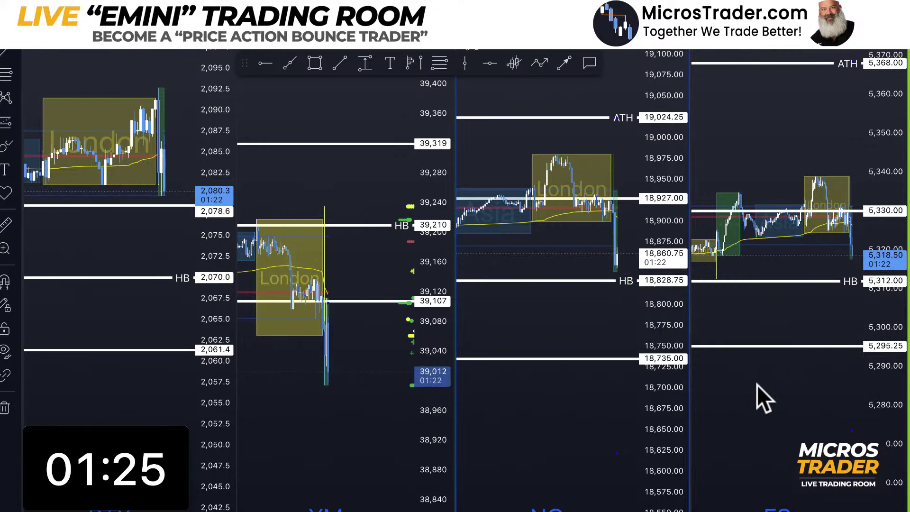
Step: On the single ES chart, sketch temporary arrows at Asia ONL + Friday HB, along BULL BEAR 5309.75 and up to about 5,325, and clear them
{"action": "key", "text": "alt+Return"}
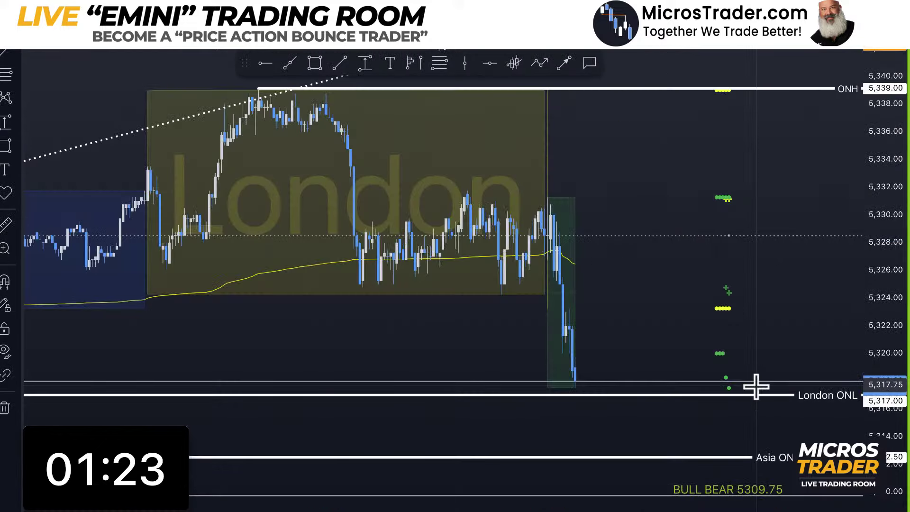
{"action": "left_click", "coordinate": [680, 397]}
{"action": "left_click_drag", "start_coordinate": [681, 396], "coordinate": [689, 247]}
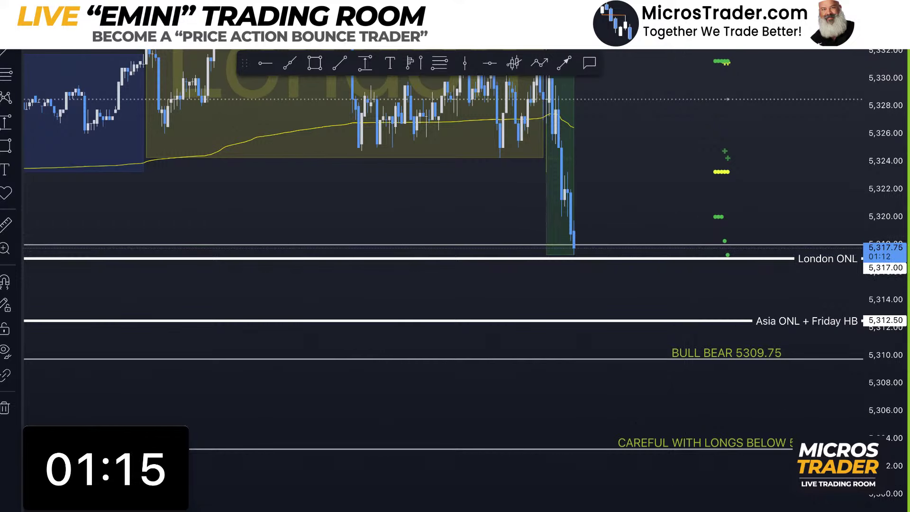
{"action": "mouse_move", "coordinate": [118, 436]}
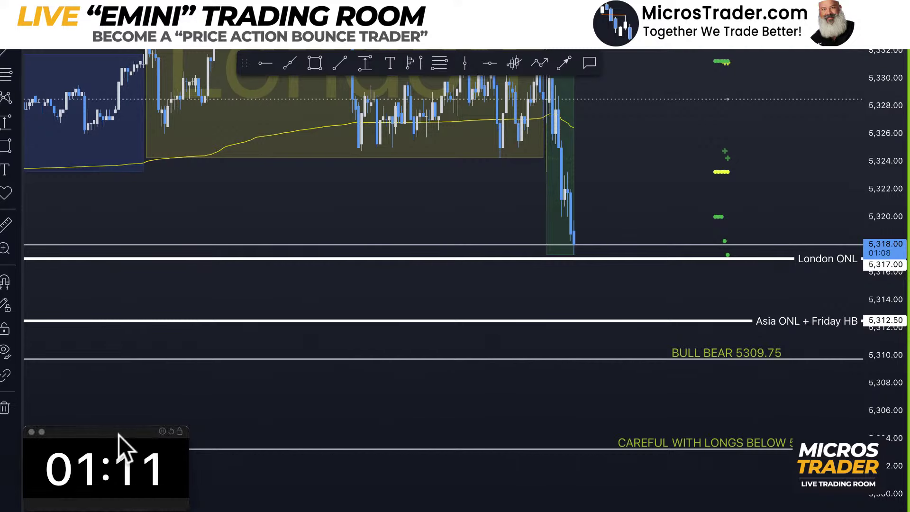
{"action": "mouse_move", "coordinate": [633, 283]}
{"action": "left_mouse_down"}
{"action": "mouse_move", "coordinate": [615, 319]}
{"action": "mouse_move", "coordinate": [596, 319]}
{"action": "mouse_move", "coordinate": [577, 358]}
{"action": "left_mouse_up"}
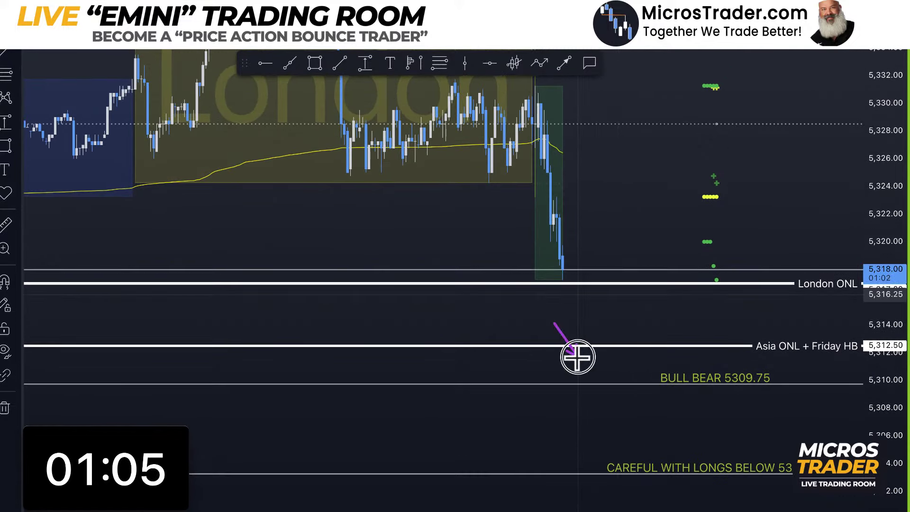
{"action": "mouse_move", "coordinate": [757, 302]}
{"action": "left_mouse_down"}
{"action": "mouse_move", "coordinate": [789, 348]}
{"action": "mouse_move", "coordinate": [811, 346]}
{"action": "left_mouse_up"}
{"action": "left_click_drag", "start_coordinate": [536, 378], "coordinate": [685, 378]}
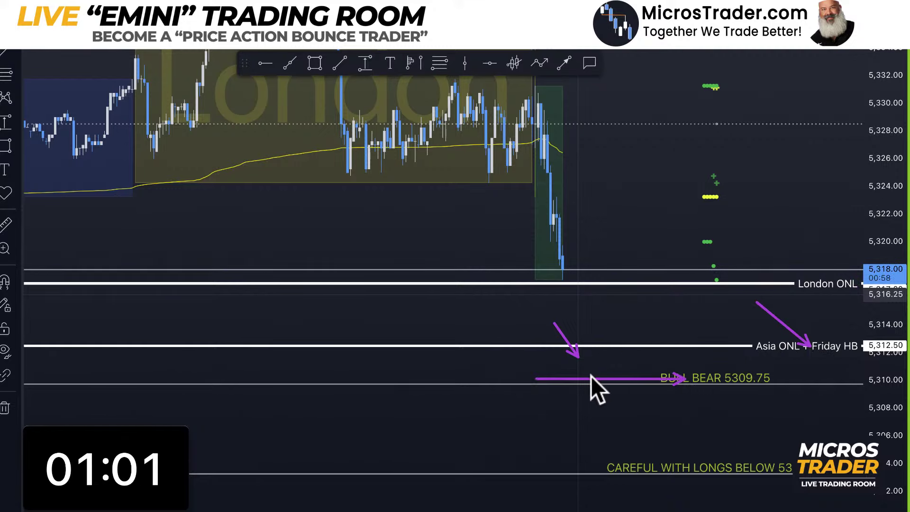
{"action": "left_click_drag", "start_coordinate": [595, 368], "coordinate": [653, 144]}
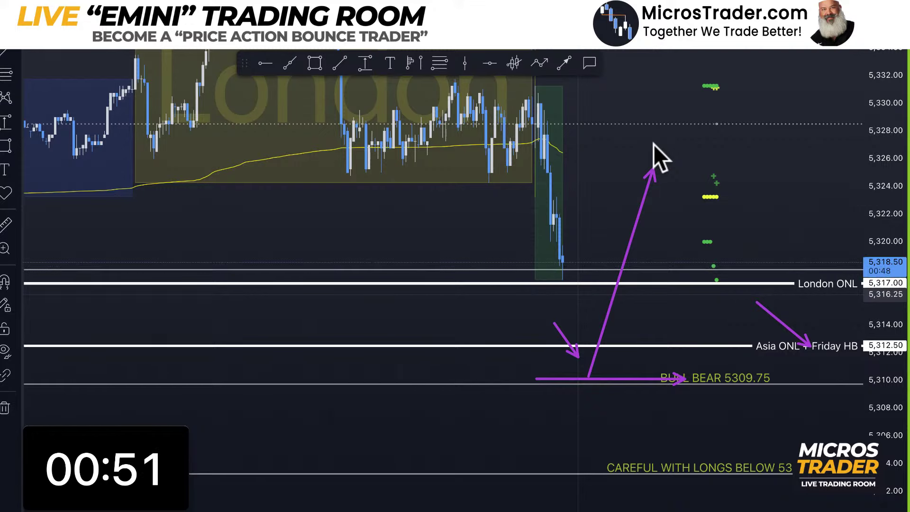
{"action": "key", "text": "Escape"}
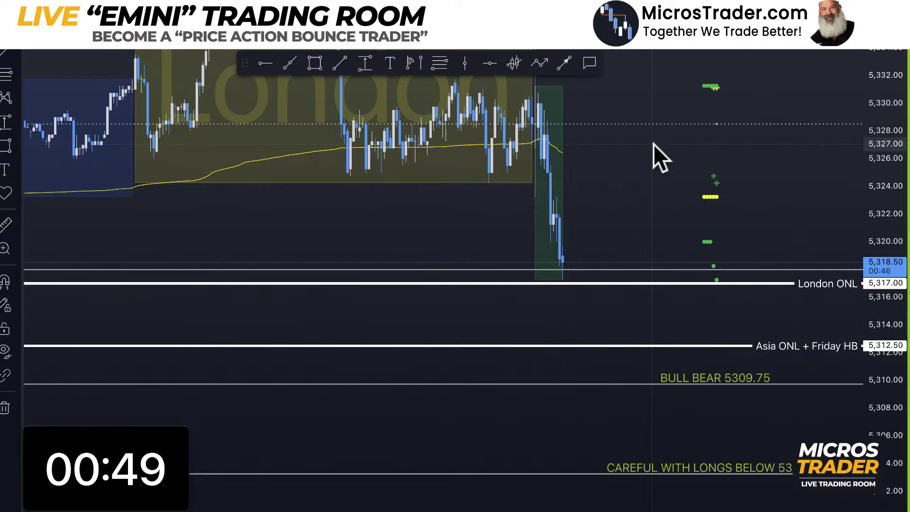
Step: Review the earlier sessions where the London ONL and Asia ONL + Friday HB levels begin, and return to the latest candles
{"action": "left_click_drag", "start_coordinate": [604, 239], "coordinate": [603, 227]}
{"action": "left_click_drag", "start_coordinate": [76, 217], "coordinate": [900, 240]}
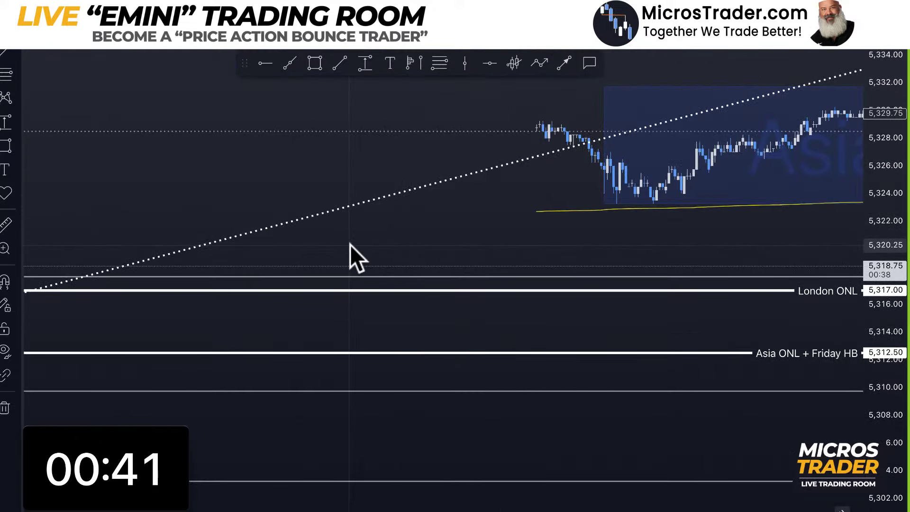
{"action": "scroll", "coordinate": [755, 197], "scroll_direction": "left", "scroll_amount": 5}
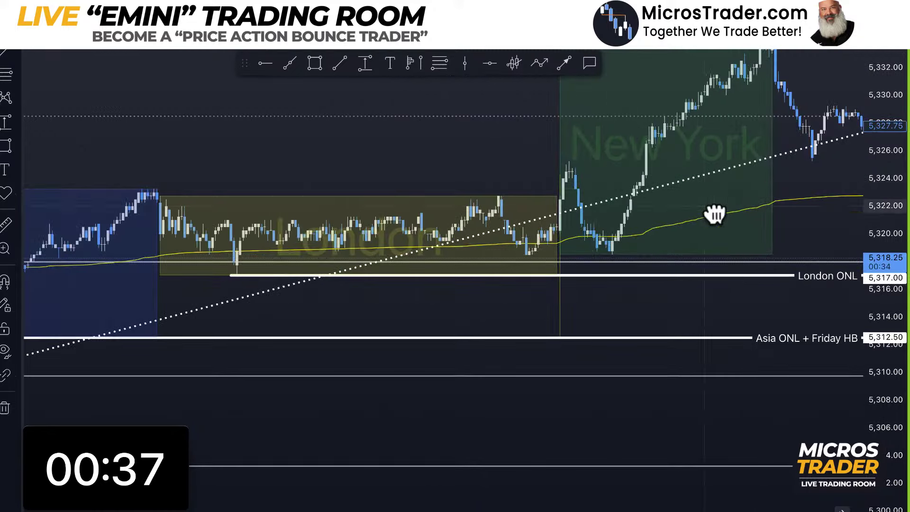
{"action": "scroll", "coordinate": [465, 195], "scroll_direction": "right", "scroll_amount": 10}
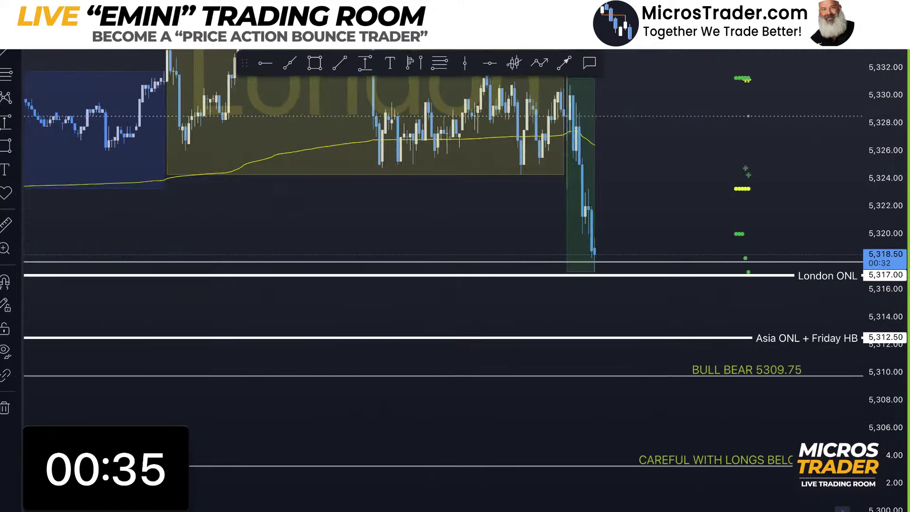
{"action": "scroll", "coordinate": [886, 278], "scroll_direction": "up", "scroll_amount": 2}
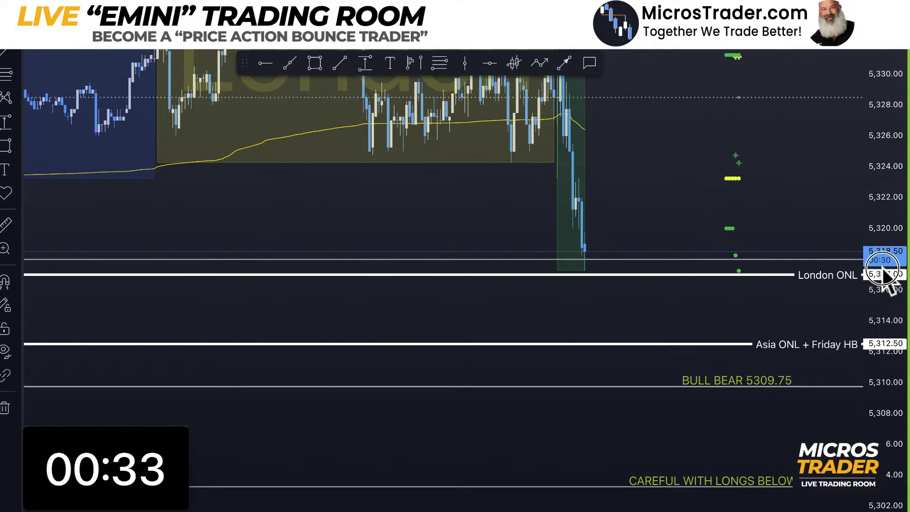
{"action": "left_click_drag", "start_coordinate": [669, 324], "coordinate": [666, 316]}
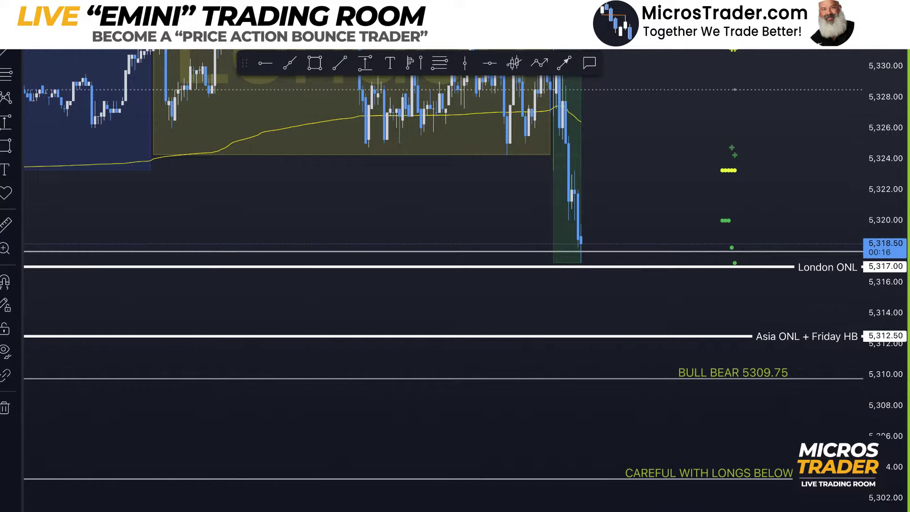
Step: Compare the indices in the multi-chart layout, return to the single ES chart, and check price against the London ONL line
{"action": "key", "text": "ctrl+Tab"}
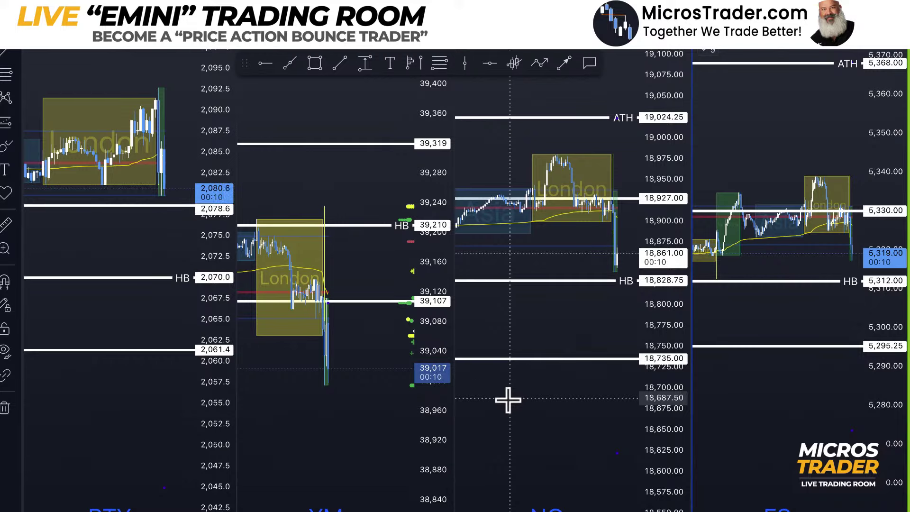
{"action": "key", "text": "ctrl+Tab"}
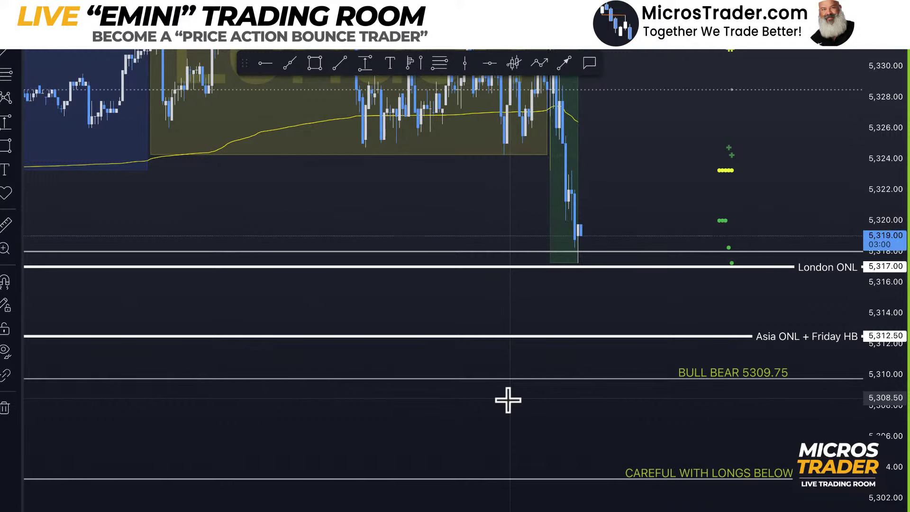
{"action": "left_click_drag", "start_coordinate": [579, 427], "coordinate": [572, 395]}
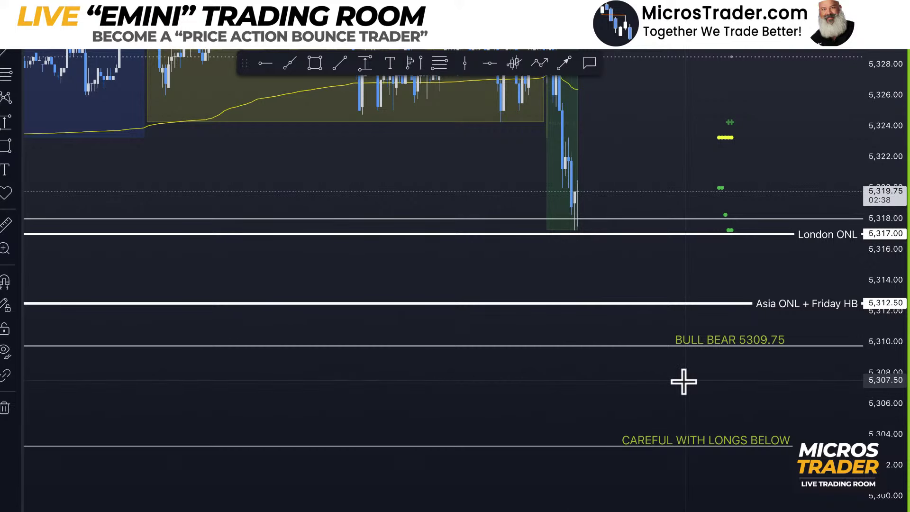
{"action": "left_click_drag", "start_coordinate": [684, 381], "coordinate": [677, 411]}
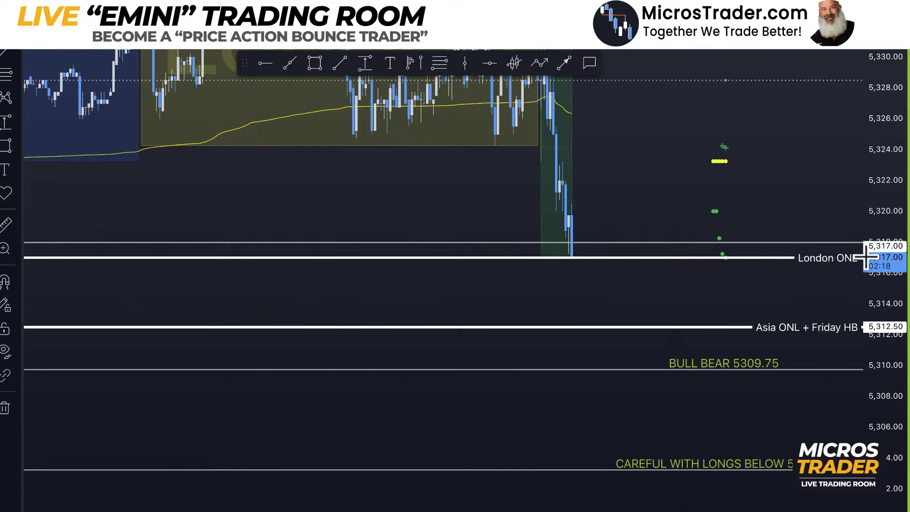
{"action": "left_click", "coordinate": [811, 260]}
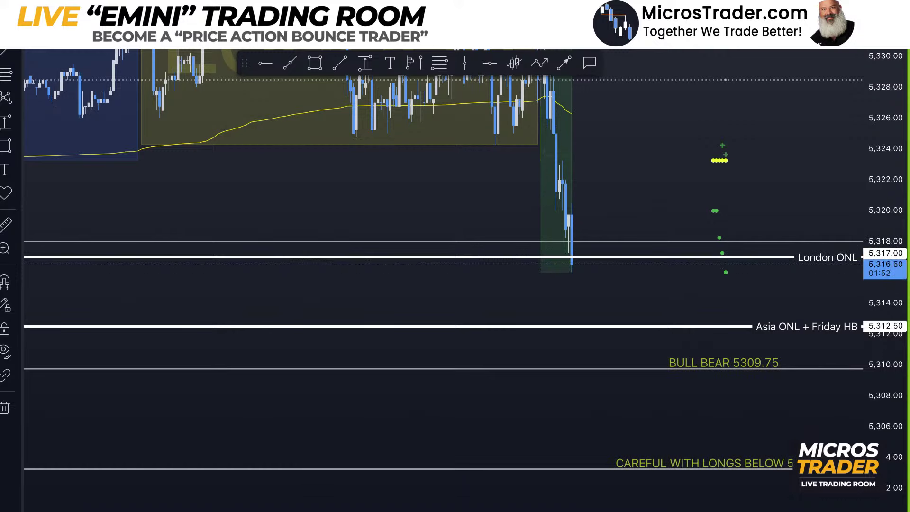
Step: Delete the London ONL line from the ES chart
{"action": "left_click", "coordinate": [821, 256]}
{"action": "key", "text": "Delete"}
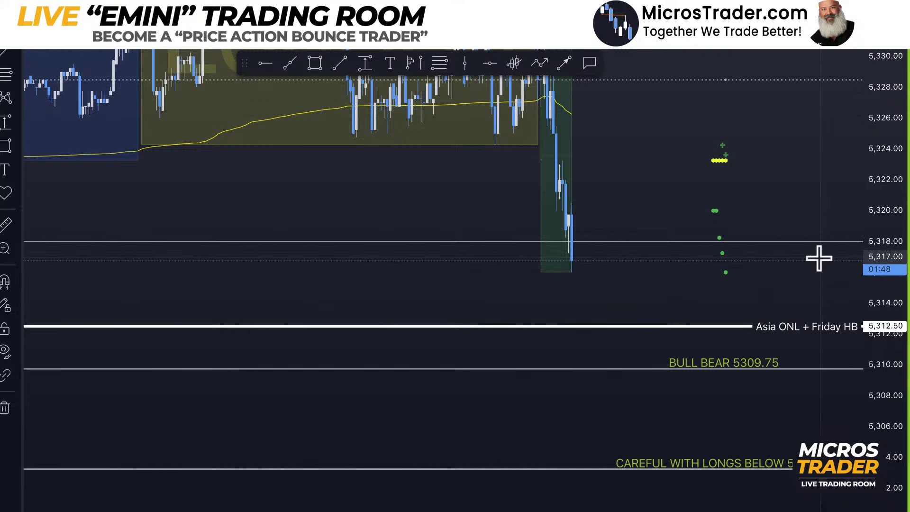
{"action": "left_click", "coordinate": [600, 360]}
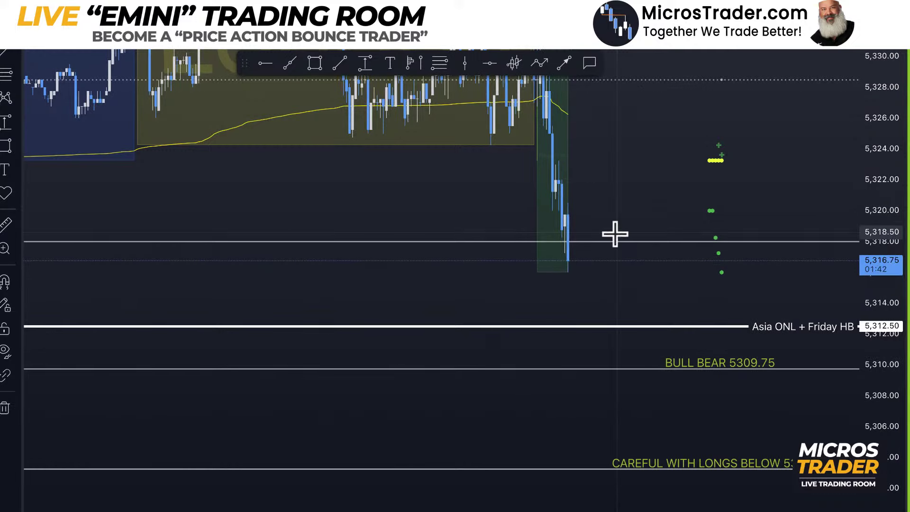
Step: Widen the visible price range and examine the latest low against the Asia ONL + Friday HB and BULL BEAR 5309.75 levels
{"action": "left_click_drag", "start_coordinate": [661, 311], "coordinate": [671, 340]}
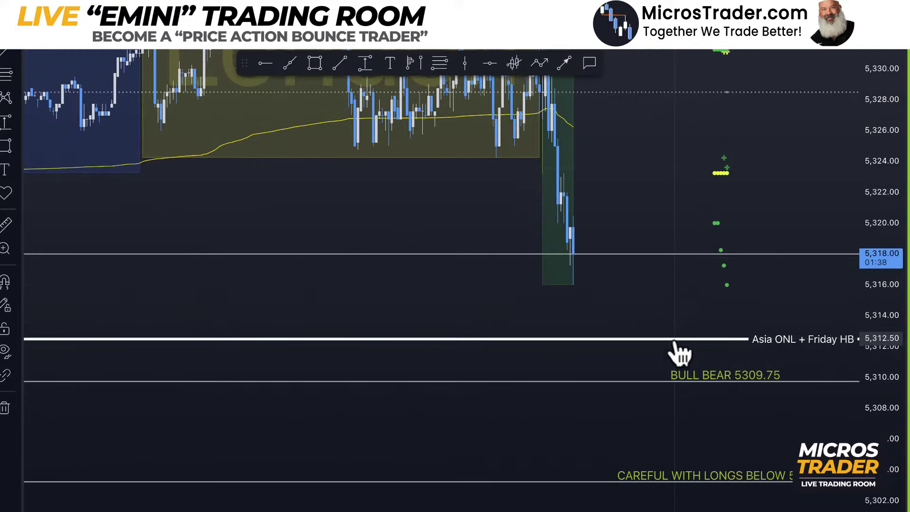
{"action": "scroll", "coordinate": [679, 354], "scroll_direction": "up", "scroll_amount": 3}
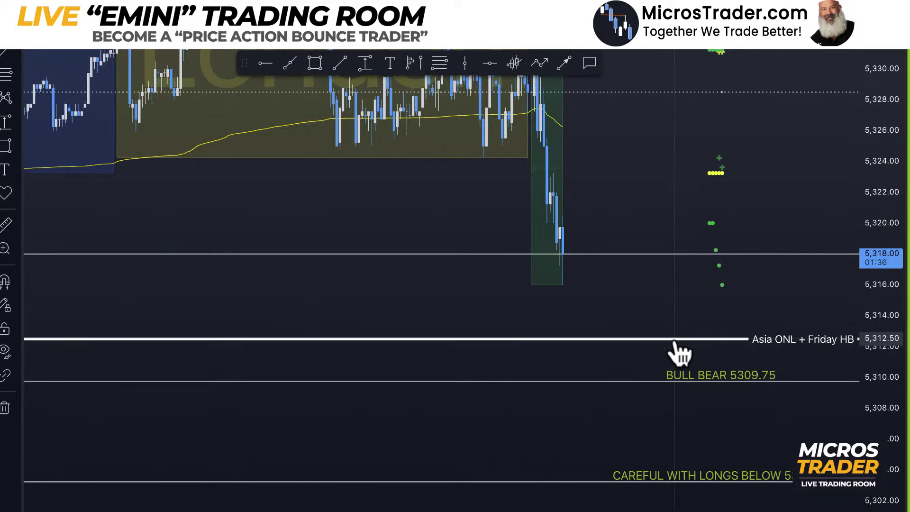
{"action": "scroll", "coordinate": [676, 349], "scroll_direction": "up", "scroll_amount": 1}
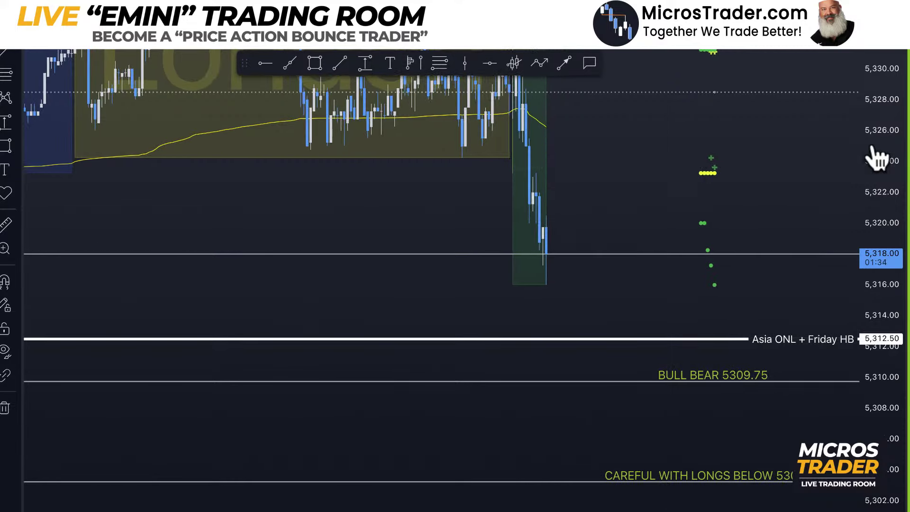
{"action": "left_click_drag", "start_coordinate": [878, 156], "coordinate": [879, 190]}
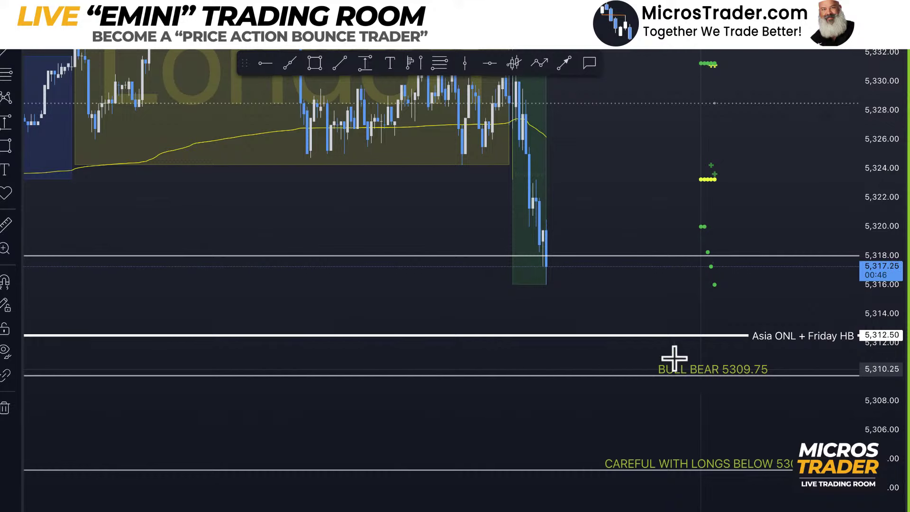
{"action": "left_click_drag", "start_coordinate": [553, 284], "coordinate": [570, 362]}
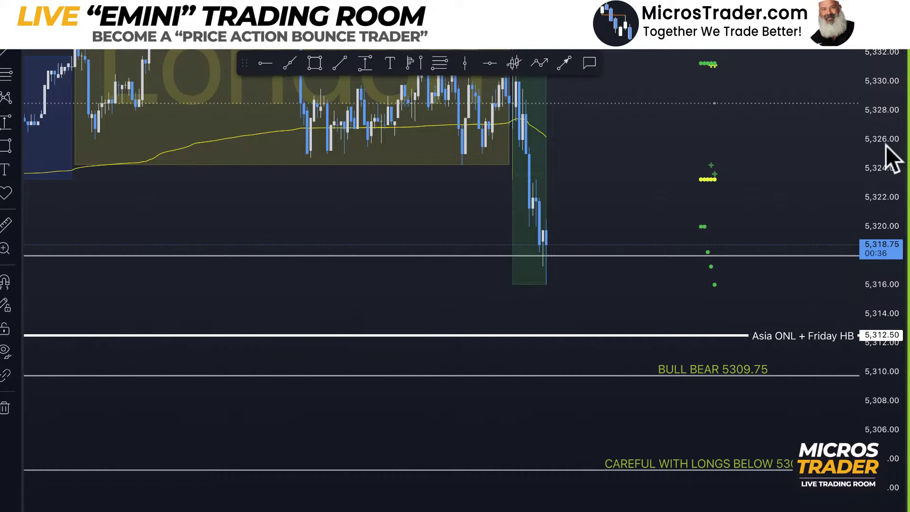
{"action": "left_click_drag", "start_coordinate": [885, 145], "coordinate": [894, 198]}
{"action": "left_click", "coordinate": [638, 192]}
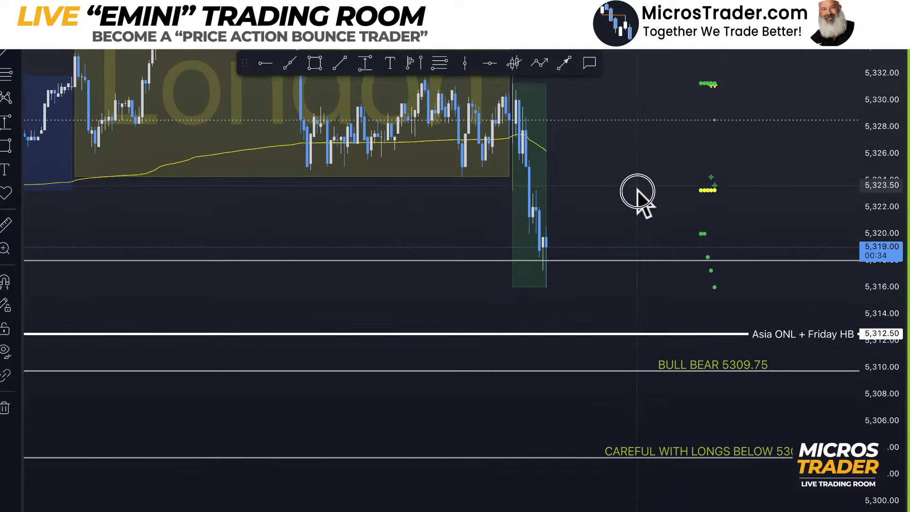
{"action": "left_click_drag", "start_coordinate": [638, 192], "coordinate": [639, 220]}
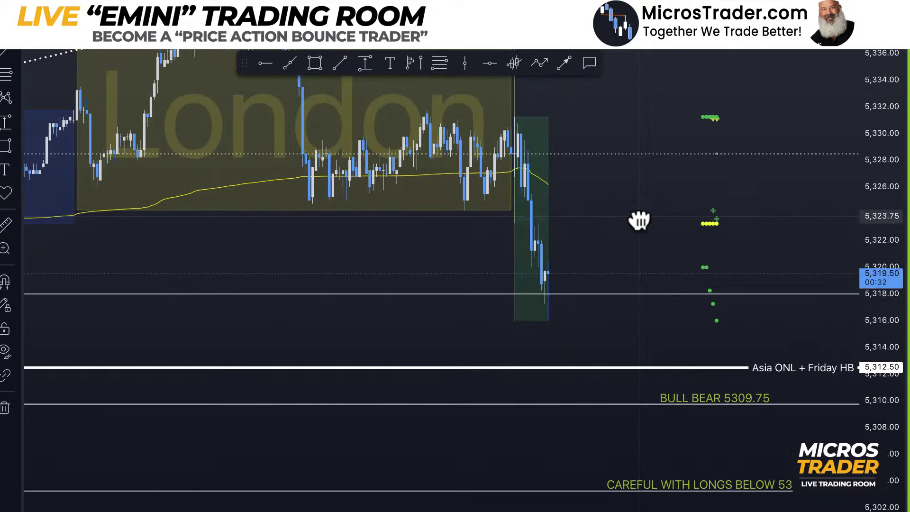
{"action": "mouse_move", "coordinate": [534, 284]}
{"action": "left_mouse_down"}
{"action": "mouse_move", "coordinate": [555, 341]}
{"action": "mouse_move", "coordinate": [555, 376]}
{"action": "mouse_move", "coordinate": [563, 376]}
{"action": "left_mouse_up"}
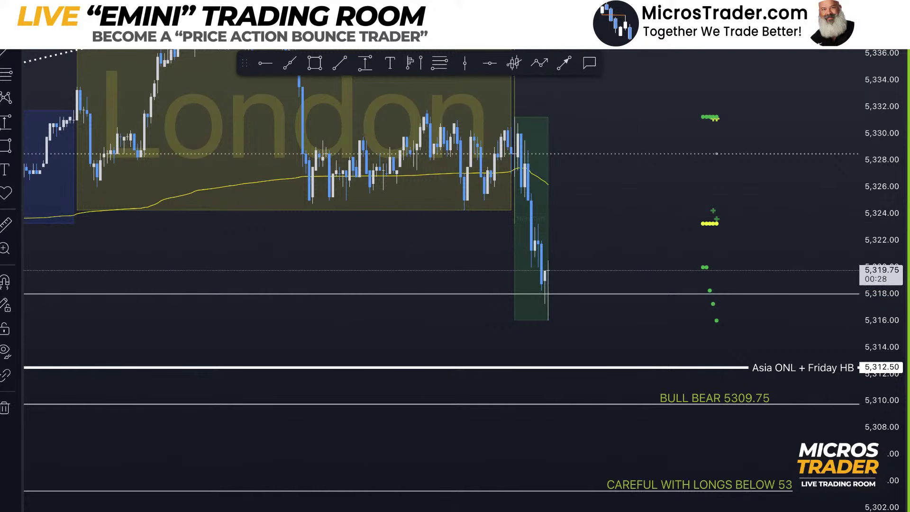
Step: Switch the ES chart to 30-second candles and frame the New York session's drop and the rebound from its low
{"action": "key", "text": "Return"}
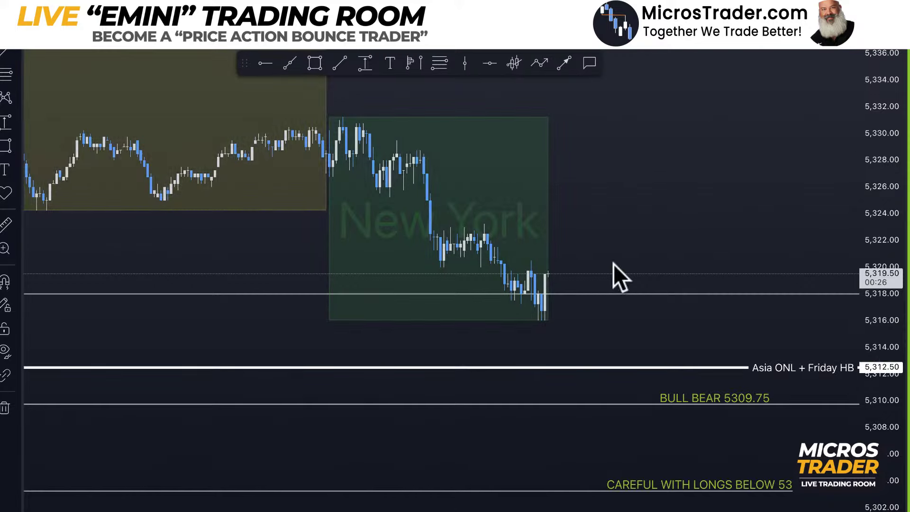
{"action": "scroll", "coordinate": [780, 358], "scroll_direction": "right", "scroll_amount": 2}
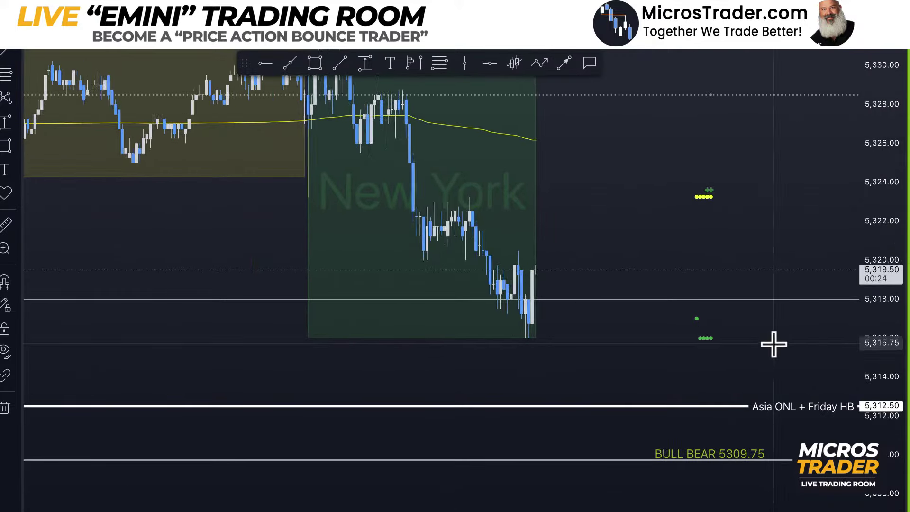
{"action": "left_click_drag", "start_coordinate": [593, 351], "coordinate": [702, 375]}
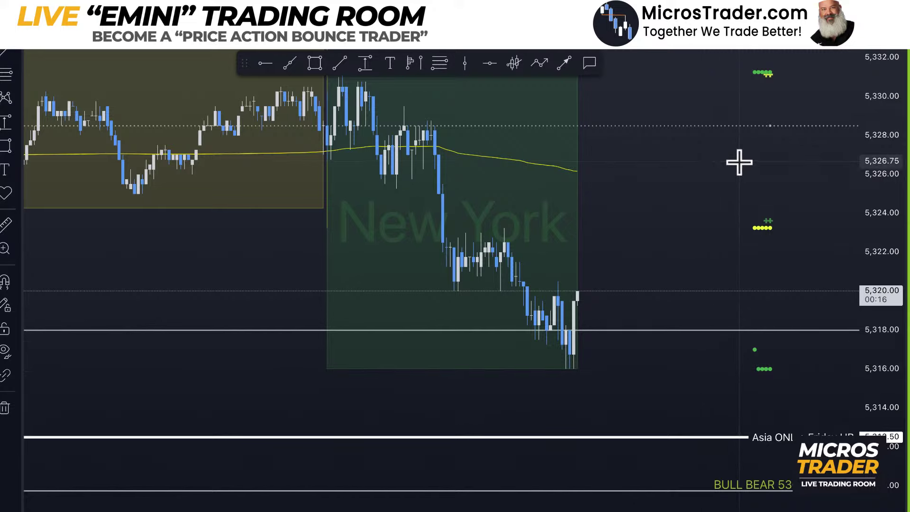
{"action": "mouse_move", "coordinate": [722, 252]}
{"action": "left_mouse_down"}
{"action": "mouse_move", "coordinate": [688, 373]}
{"action": "mouse_move", "coordinate": [736, 249]}
{"action": "left_mouse_up"}
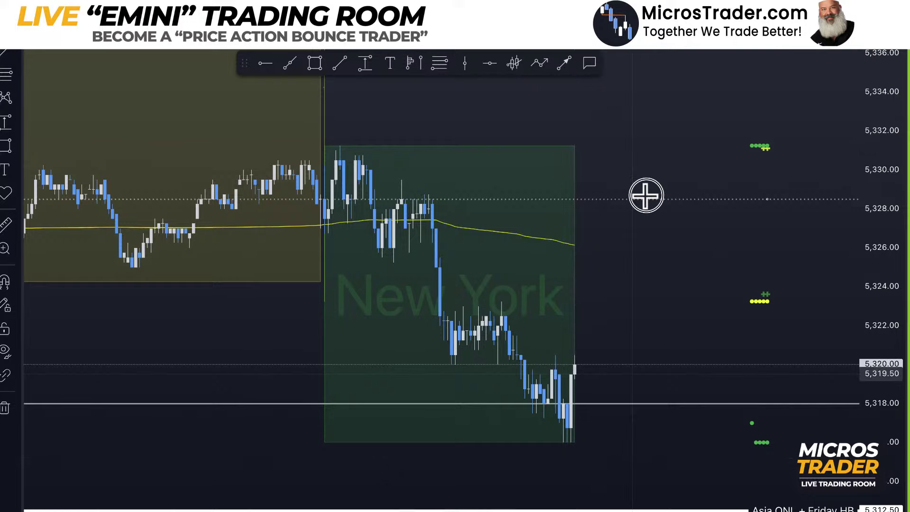
{"action": "scroll", "coordinate": [649, 185], "scroll_direction": "down", "scroll_amount": 5}
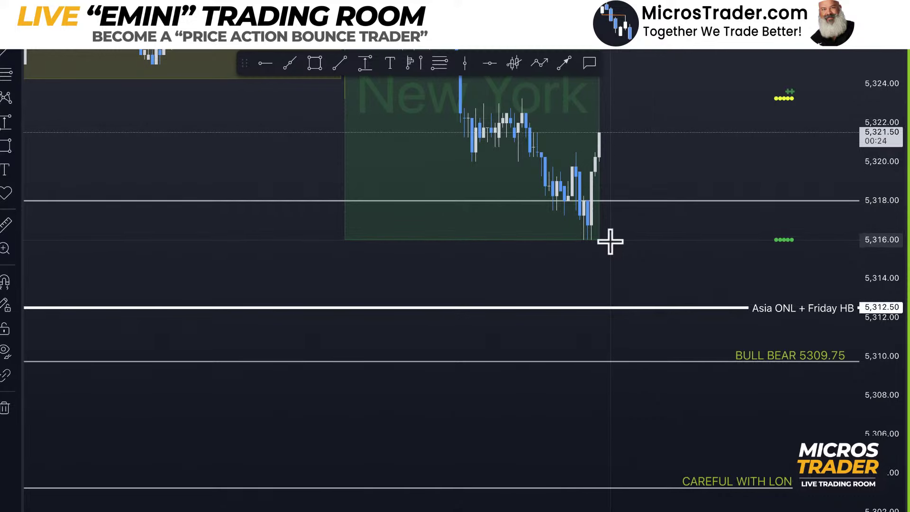
{"action": "left_click_drag", "start_coordinate": [634, 230], "coordinate": [591, 373]}
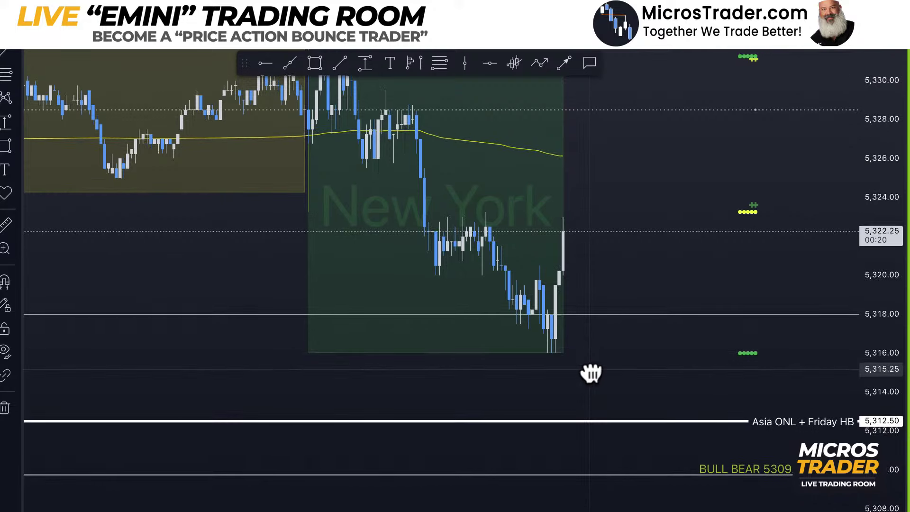
{"action": "left_click_drag", "start_coordinate": [630, 386], "coordinate": [642, 410]}
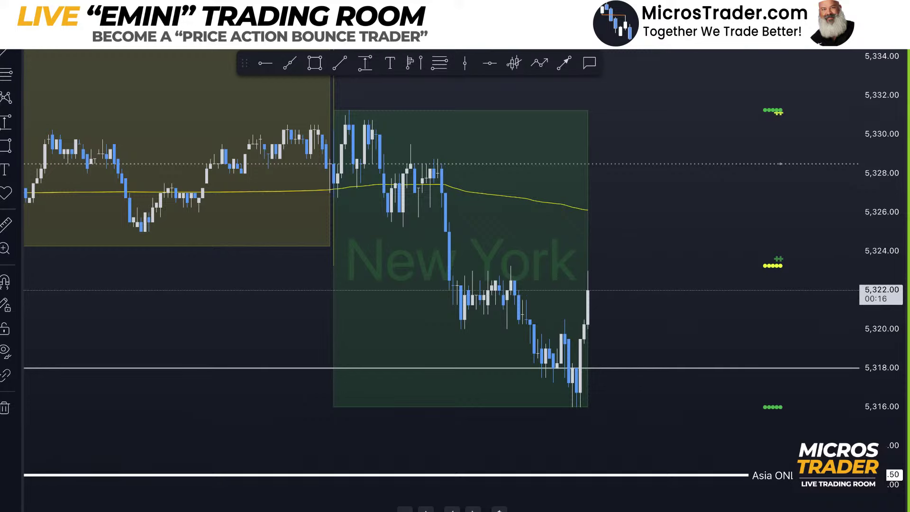
{"action": "left_click_drag", "start_coordinate": [620, 447], "coordinate": [608, 422]}
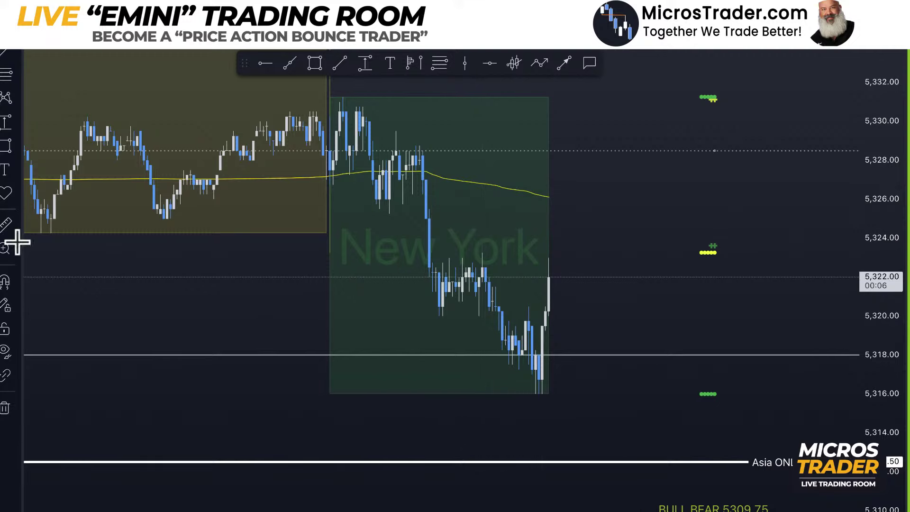
Step: Sketch temporary arrows from the earlier swing highs and latest candles to the markers near 5,323.50, and clear them
{"action": "left_click_drag", "start_coordinate": [800, 203], "coordinate": [720, 243]}
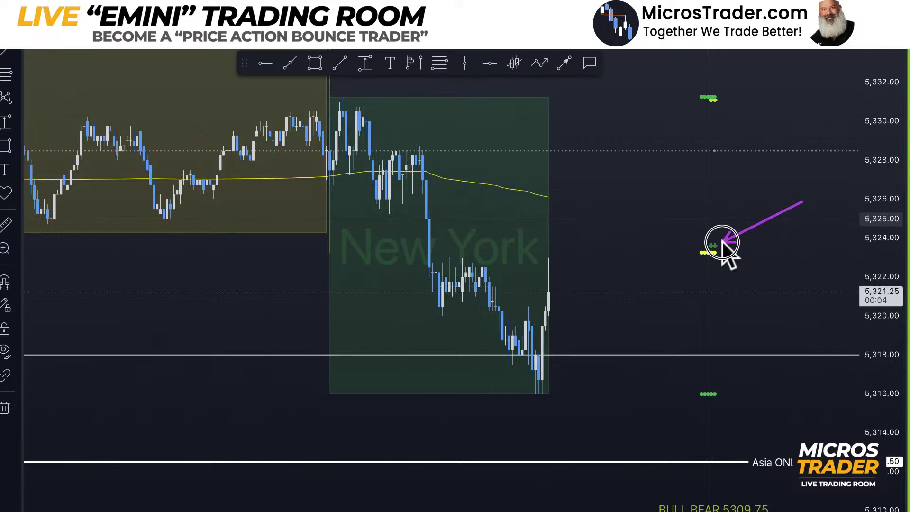
{"action": "left_click_drag", "start_coordinate": [566, 245], "coordinate": [700, 242]}
{"action": "left_click_drag", "start_coordinate": [442, 244], "coordinate": [712, 245]}
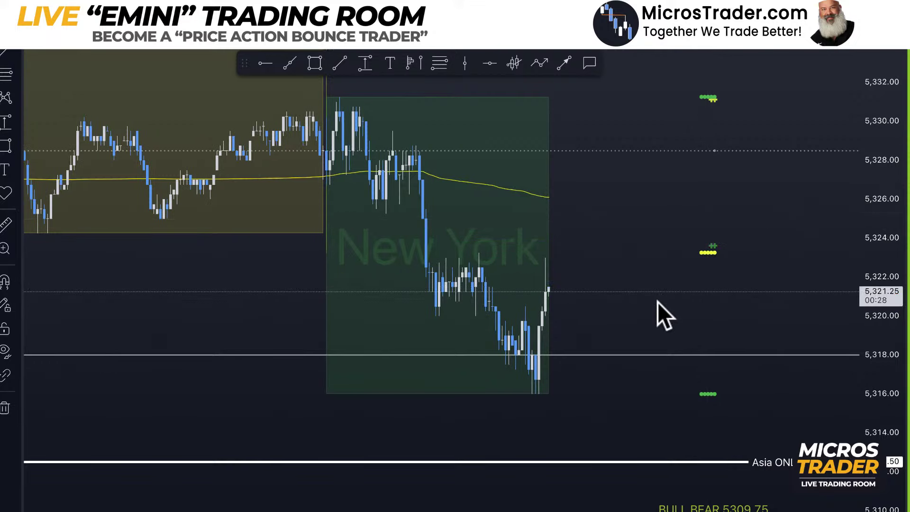
{"action": "left_click", "coordinate": [664, 313]}
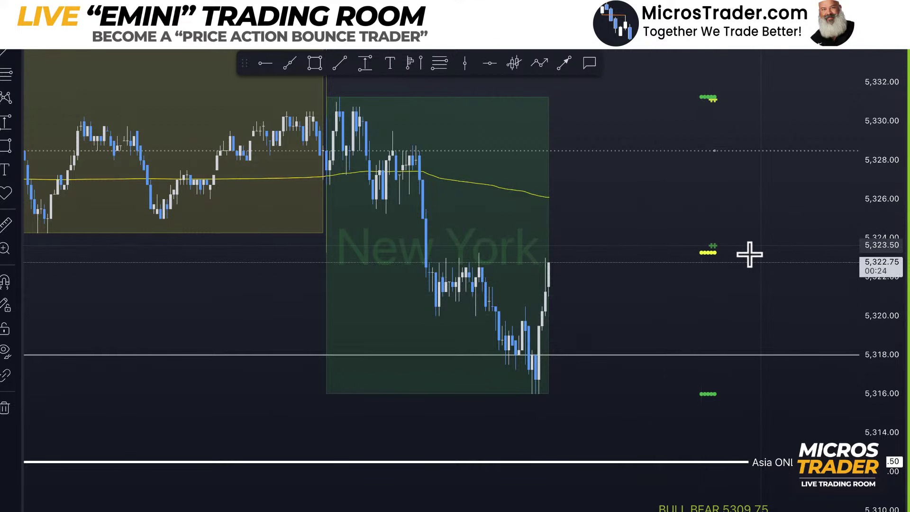
Step: Sketch temporary arrows along about 5,323, up from the latest candle to about 5,328 and along the 5,316 low, and clear them
{"action": "left_click", "coordinate": [731, 257]}
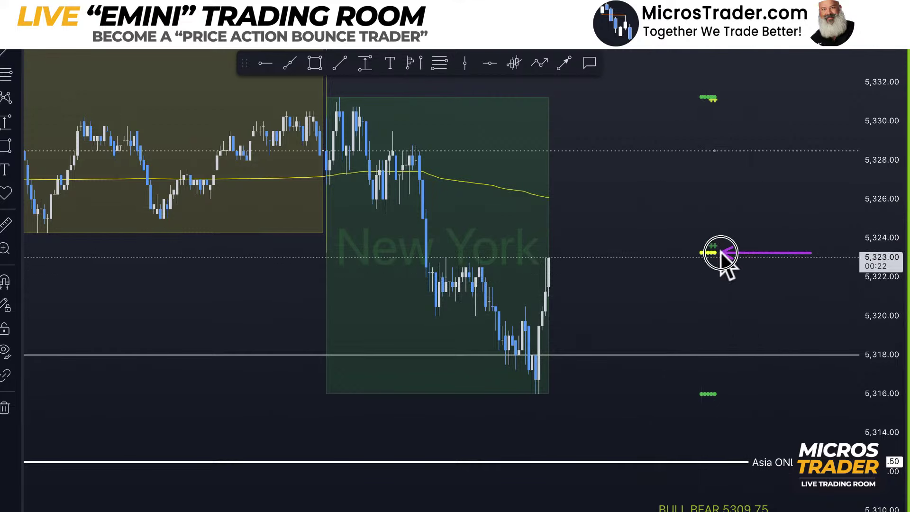
{"action": "left_click_drag", "start_coordinate": [742, 230], "coordinate": [721, 239]}
{"action": "left_click_drag", "start_coordinate": [440, 254], "coordinate": [763, 256]}
{"action": "left_click_drag", "start_coordinate": [550, 297], "coordinate": [571, 165]}
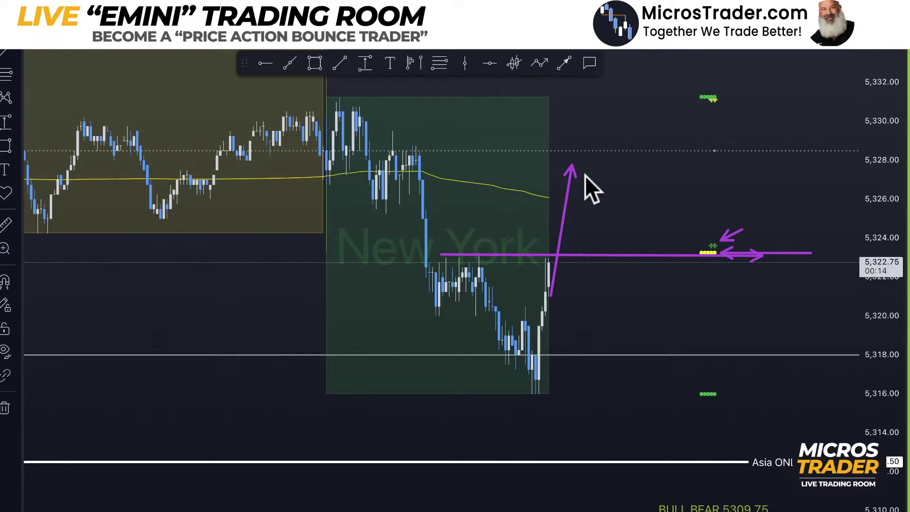
{"action": "left_click_drag", "start_coordinate": [475, 395], "coordinate": [764, 394]}
{"action": "left_click_drag", "start_coordinate": [521, 404], "coordinate": [593, 404]}
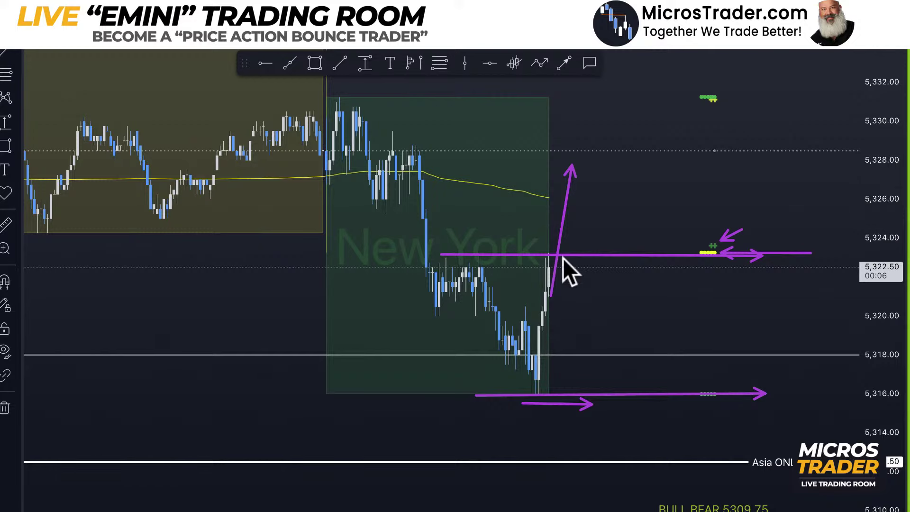
{"action": "key", "text": "Escape"}
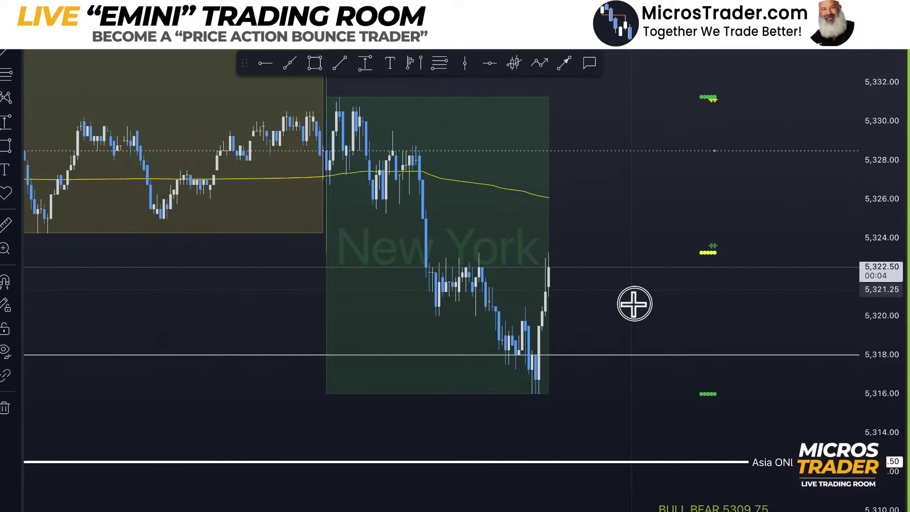
Step: Sketch a temporary pullback arrow to the 5,318 line, a bounce arrow up to about 5,333 and level-marking arrows, and clear them
{"action": "left_click_drag", "start_coordinate": [634, 303], "coordinate": [642, 348]}
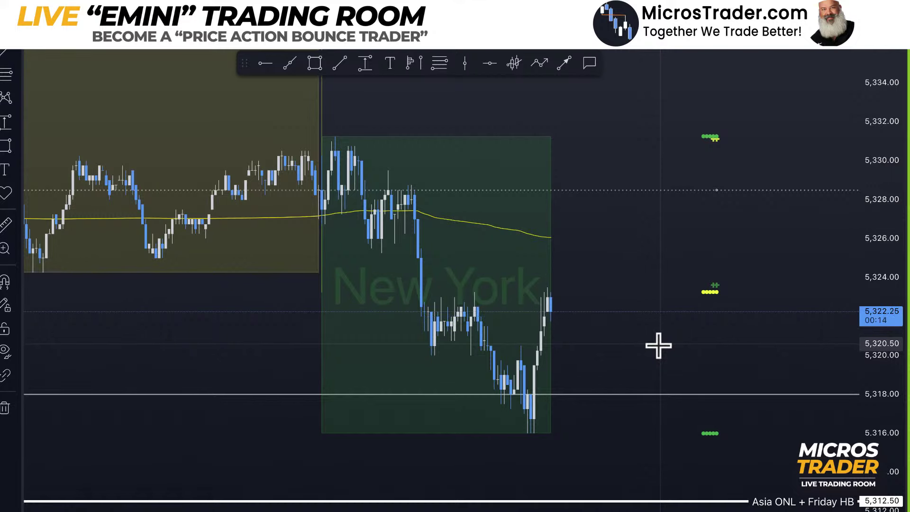
{"action": "left_click_drag", "start_coordinate": [771, 256], "coordinate": [721, 282]}
{"action": "left_click_drag", "start_coordinate": [557, 291], "coordinate": [577, 388]}
{"action": "left_click_drag", "start_coordinate": [509, 393], "coordinate": [829, 392]}
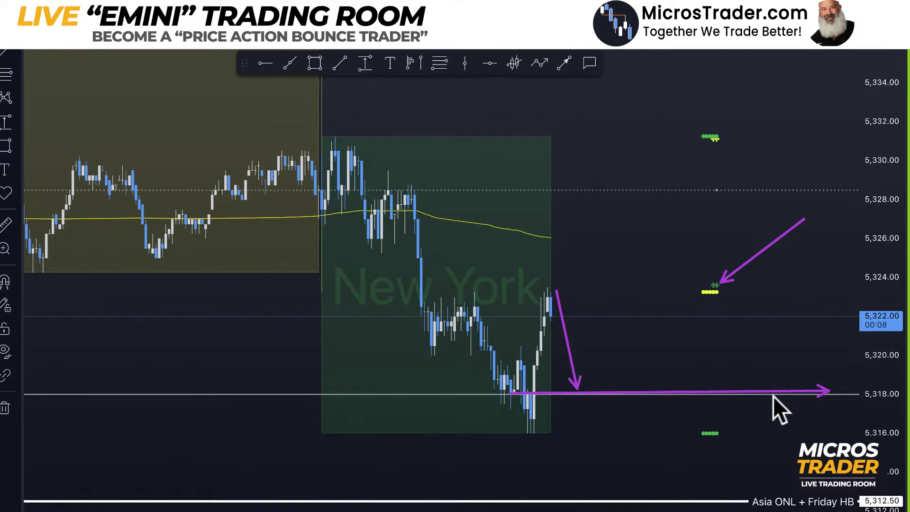
{"action": "left_click_drag", "start_coordinate": [577, 390], "coordinate": [713, 101]}
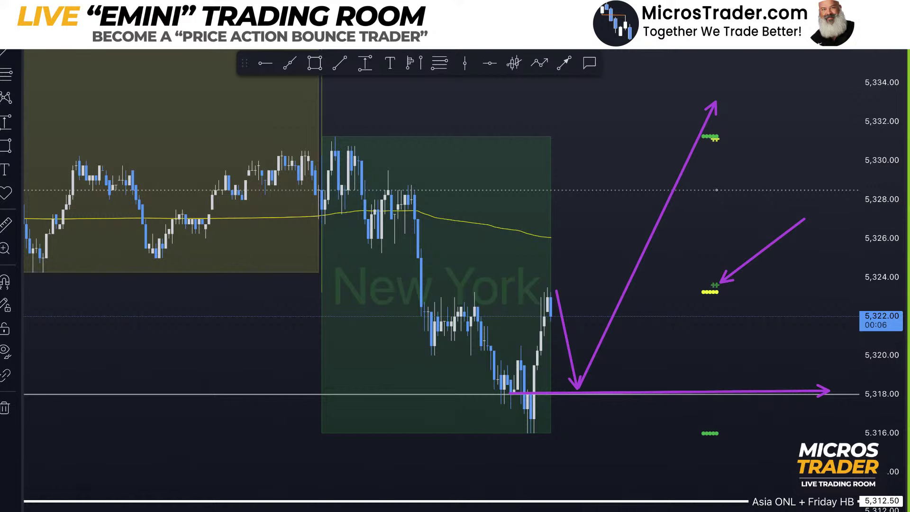
{"action": "key", "text": "Escape"}
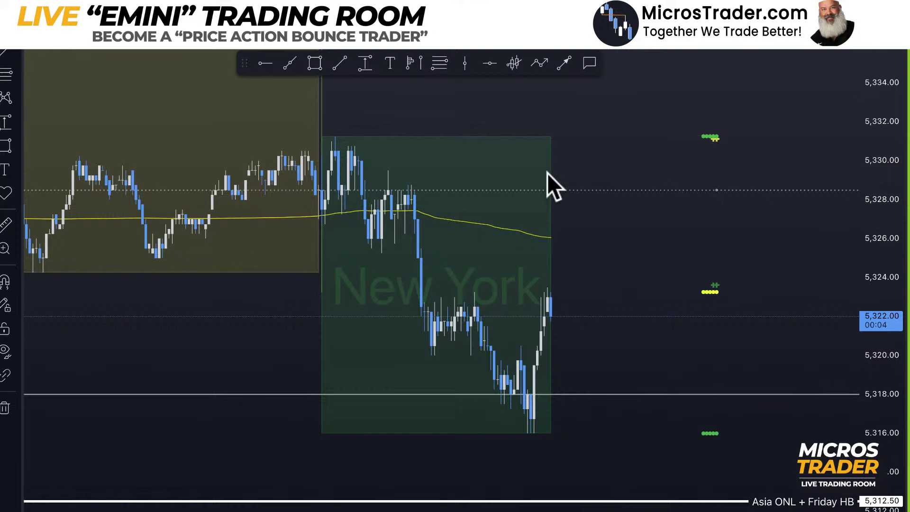
Step: Try a rectangle from 5,323.50 down to 5,316.50 beside the latest candles, and delete it
{"action": "left_click", "coordinate": [314, 63]}
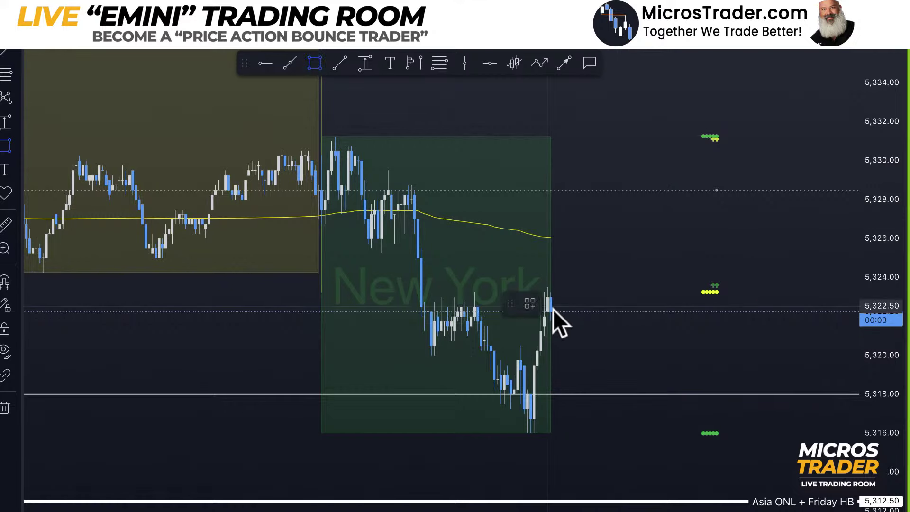
{"action": "left_click", "coordinate": [610, 287]}
{"action": "left_click", "coordinate": [574, 414]}
{"action": "left_click", "coordinate": [581, 424]}
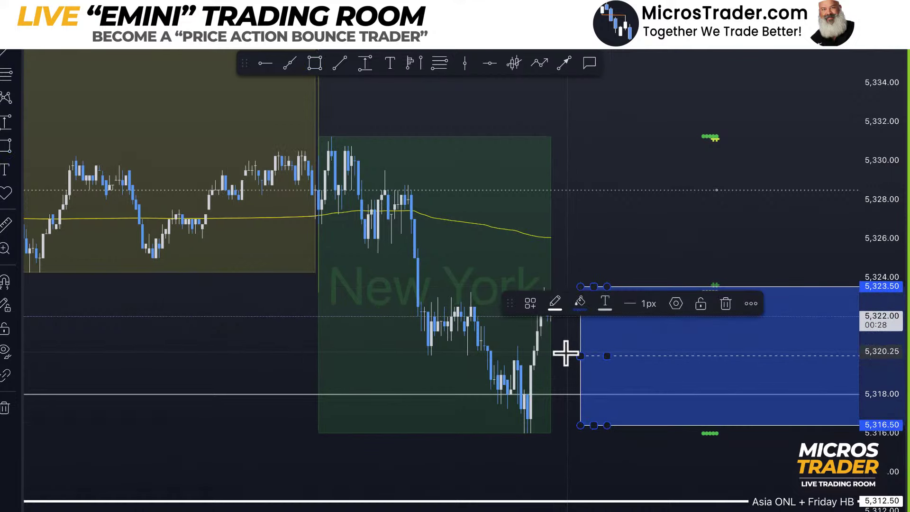
{"action": "left_click", "coordinate": [581, 356]}
{"action": "key", "text": "Delete"}
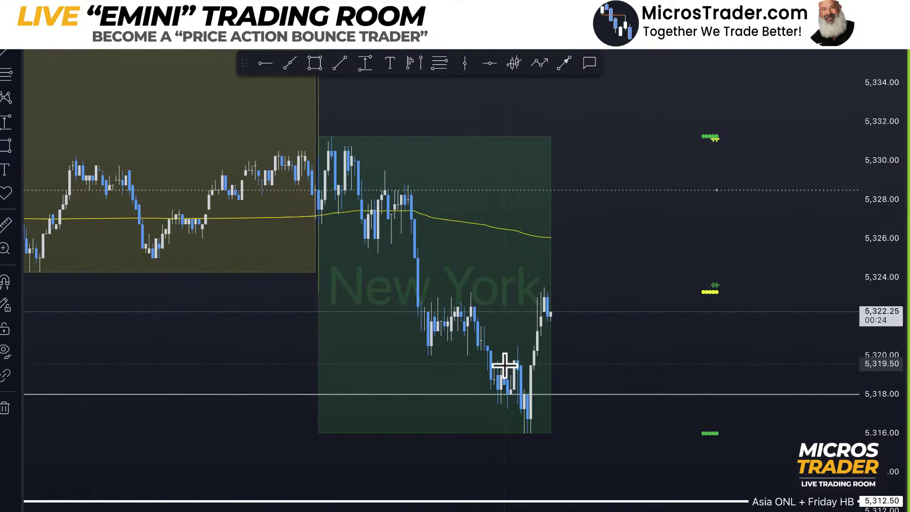
Step: Circle the latest session lows on the RTY and YM charts in the four-index comparison, and clear the circles
{"action": "scroll", "coordinate": [614, 339], "scroll_direction": "up", "scroll_amount": 1}
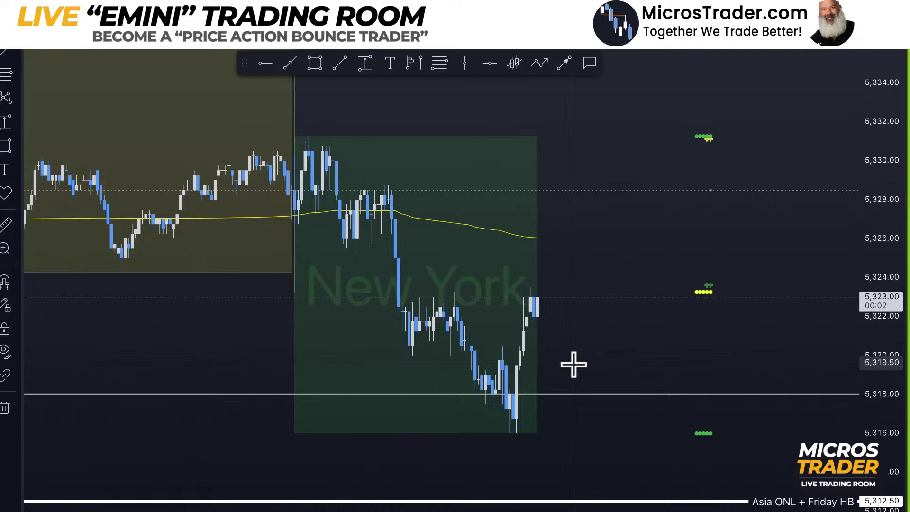
{"action": "left_click_drag", "start_coordinate": [573, 364], "coordinate": [607, 380]}
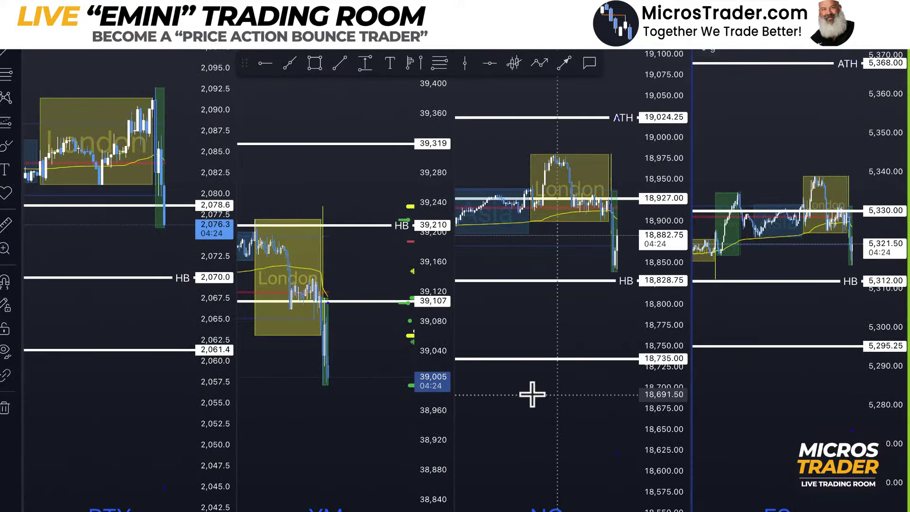
{"action": "left_click_drag", "start_coordinate": [135, 192], "coordinate": [182, 236]}
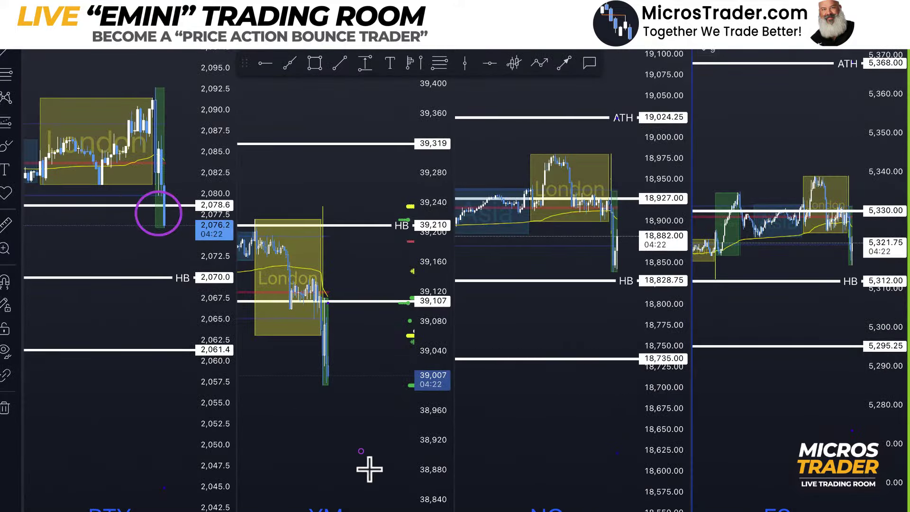
{"action": "left_click_drag", "start_coordinate": [292, 341], "coordinate": [396, 412]}
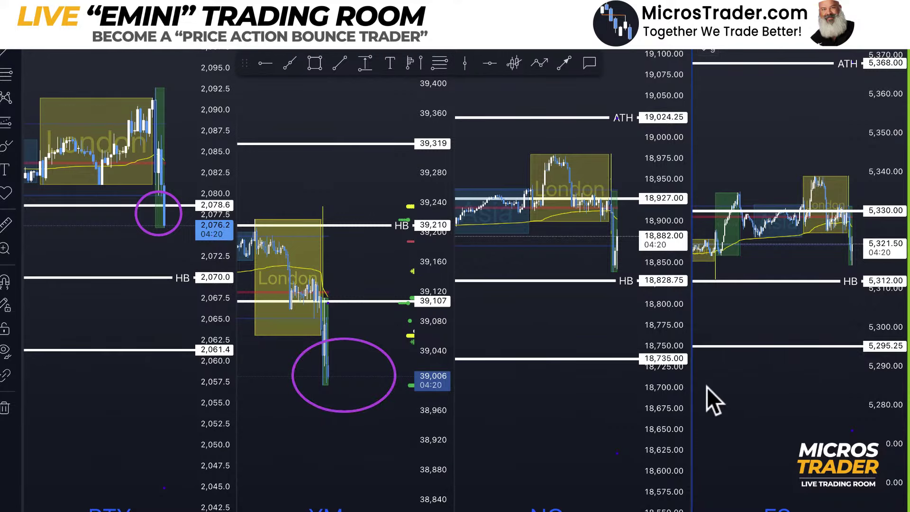
{"action": "key", "text": "Escape"}
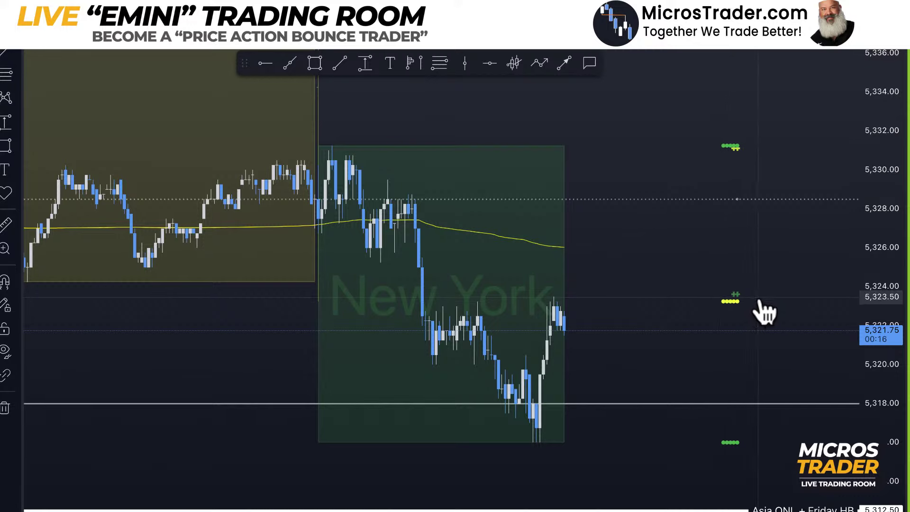
Step: Sketch temporary boxes around the markers near 5,323.50, the 5,316 low and the latest swing high, with a line along that high, and clear them
{"action": "left_click_drag", "start_coordinate": [695, 288], "coordinate": [813, 331]}
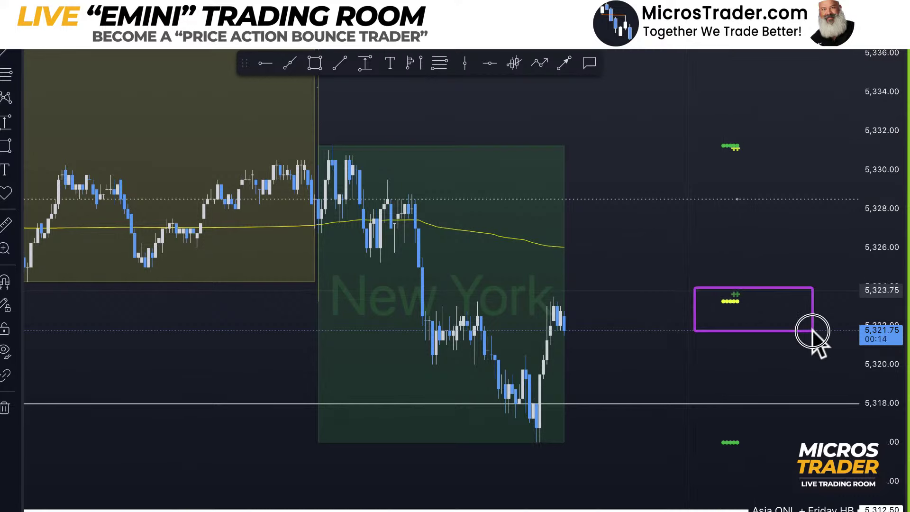
{"action": "left_click_drag", "start_coordinate": [540, 299], "coordinate": [812, 298]}
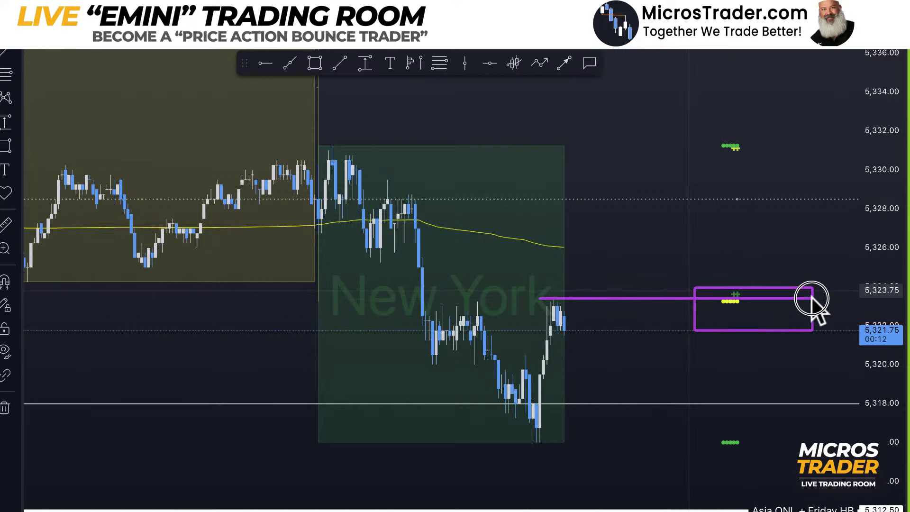
{"action": "left_click_drag", "start_coordinate": [481, 390], "coordinate": [574, 461]}
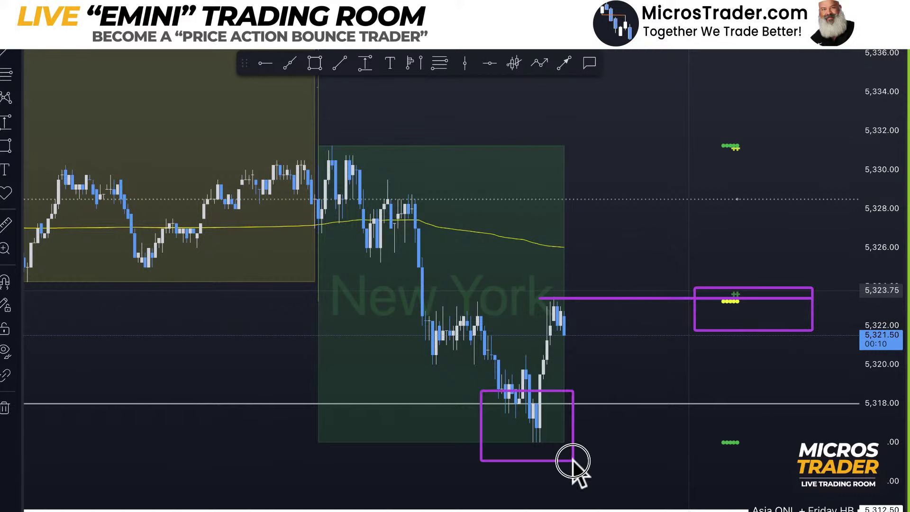
{"action": "left_click_drag", "start_coordinate": [558, 423], "coordinate": [568, 346]}
{"action": "left_click_drag", "start_coordinate": [522, 274], "coordinate": [636, 335]}
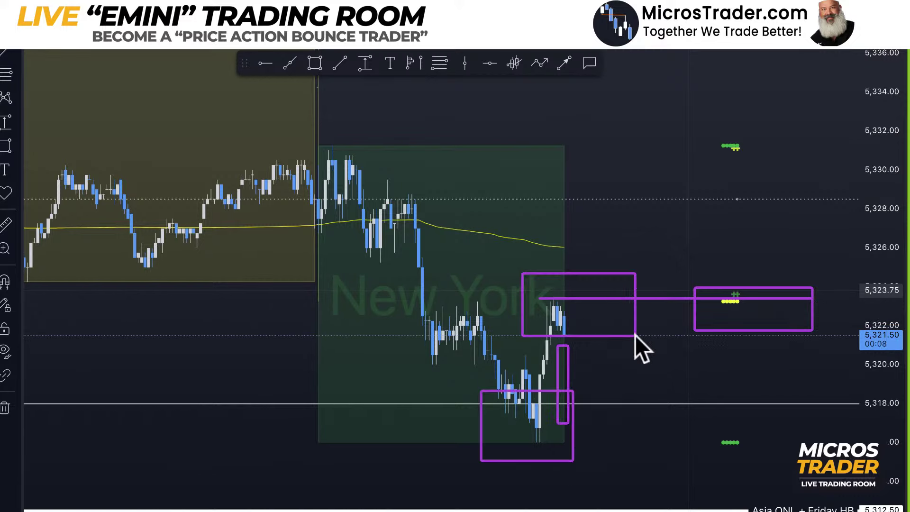
{"action": "key", "text": "Delete"}
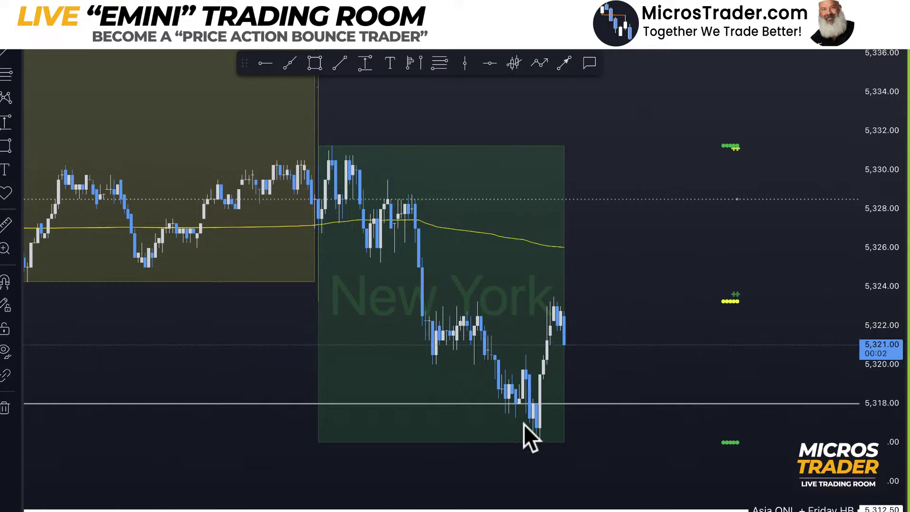
Step: Sketch temporary down arrows from the latest candles through the 5,318 line and a descending trendline across the session's swing highs, and clear them
{"action": "mouse_move", "coordinate": [492, 425]}
{"action": "left_mouse_down"}
{"action": "mouse_move", "coordinate": [540, 303]}
{"action": "mouse_move", "coordinate": [569, 368]}
{"action": "mouse_move", "coordinate": [616, 258]}
{"action": "mouse_move", "coordinate": [673, 334]}
{"action": "mouse_move", "coordinate": [754, 154]}
{"action": "left_mouse_up"}
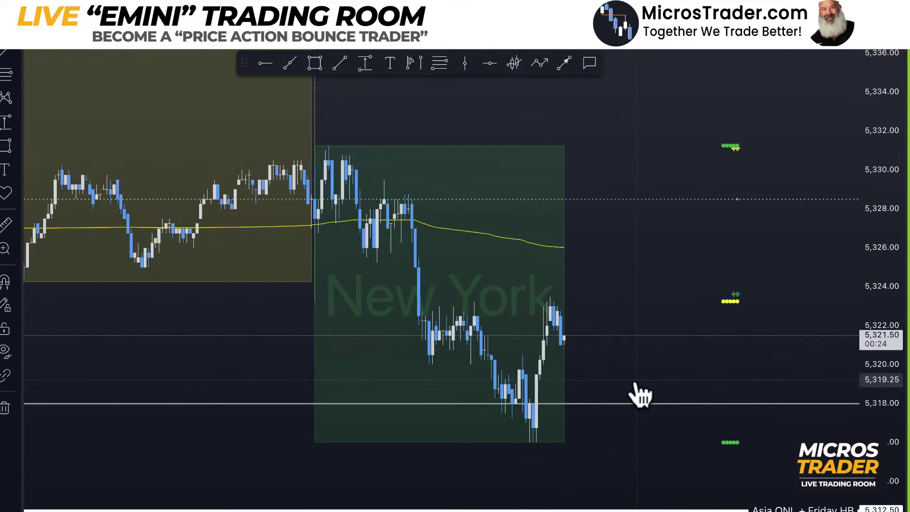
{"action": "left_click_drag", "start_coordinate": [636, 383], "coordinate": [619, 392]}
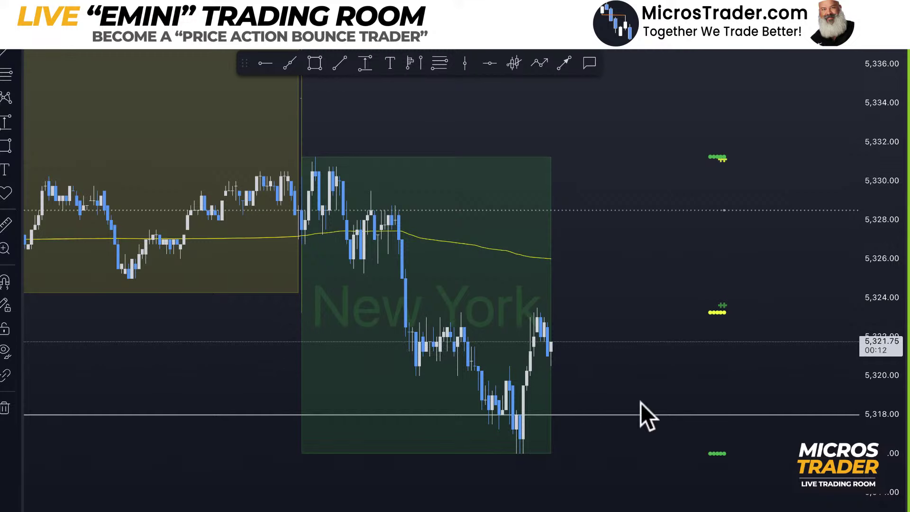
{"action": "left_click", "coordinate": [643, 356]}
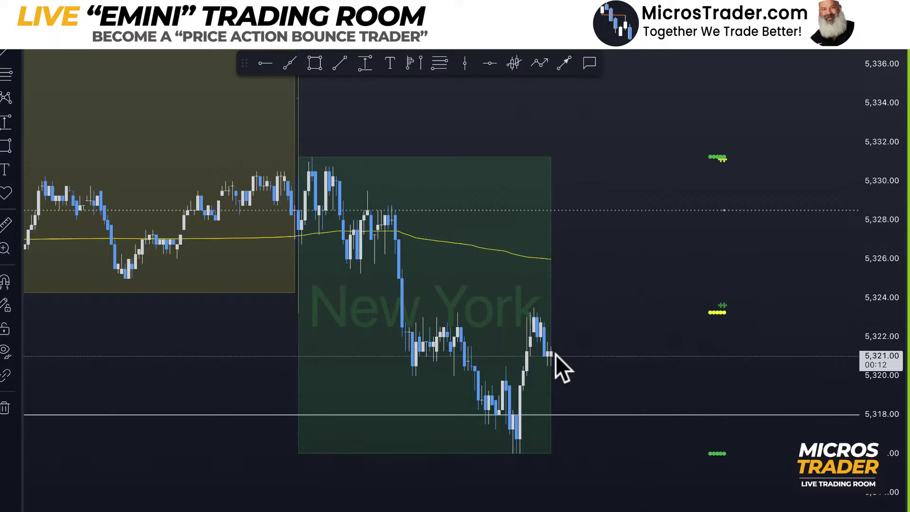
{"action": "left_click_drag", "start_coordinate": [555, 355], "coordinate": [551, 433]}
{"action": "left_click_drag", "start_coordinate": [585, 383], "coordinate": [593, 511]}
{"action": "mouse_move", "coordinate": [249, 95]}
{"action": "left_mouse_down"}
{"action": "mouse_move", "coordinate": [756, 508]}
{"action": "mouse_move", "coordinate": [788, 511]}
{"action": "left_mouse_up"}
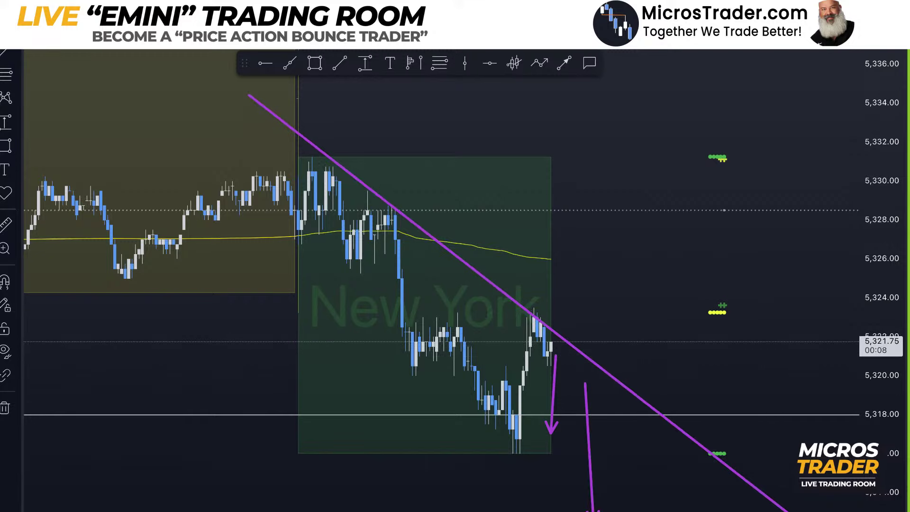
{"action": "key", "text": "Escape"}
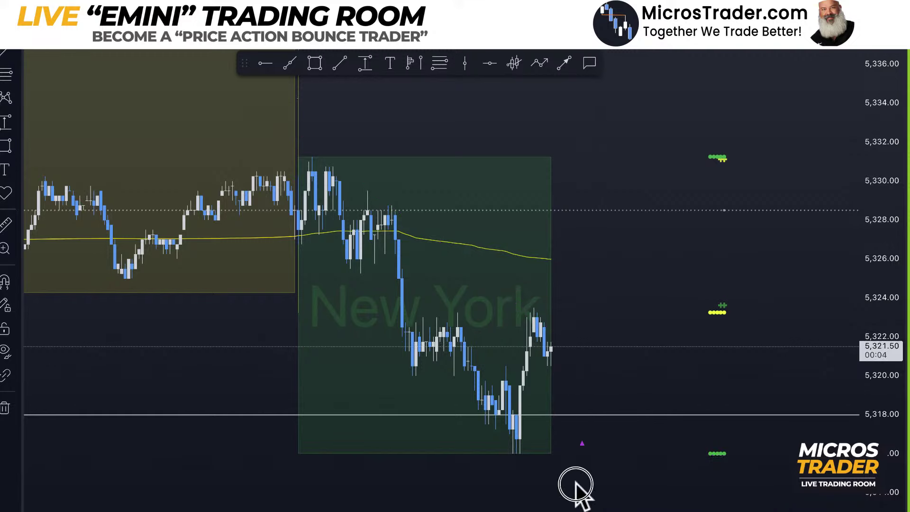
{"action": "left_click_drag", "start_coordinate": [595, 418], "coordinate": [615, 484]}
{"action": "key", "text": "Escape"}
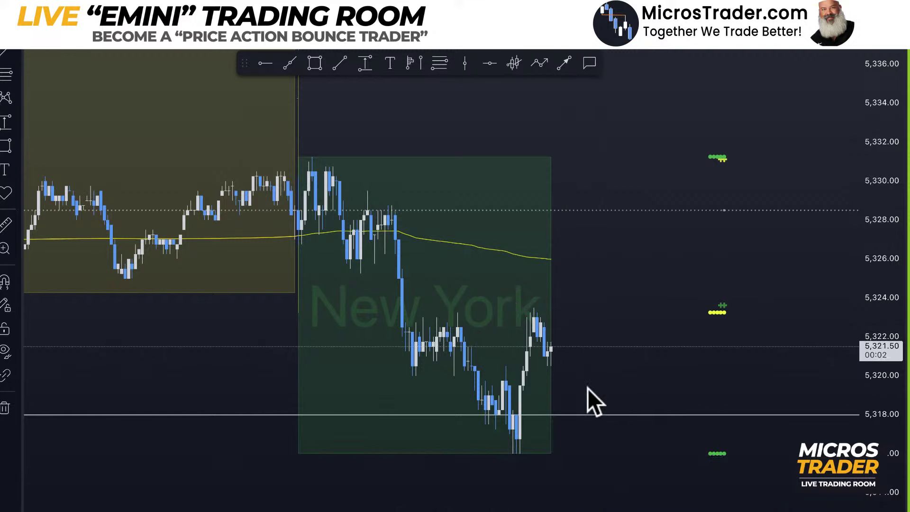
Step: Sketch a temporary reclaim line along about 5,323 with a breakout arrow, a pullback arrow to it and a bounce arrow up to about 5,330
{"action": "left_click_drag", "start_coordinate": [684, 355], "coordinate": [705, 339]}
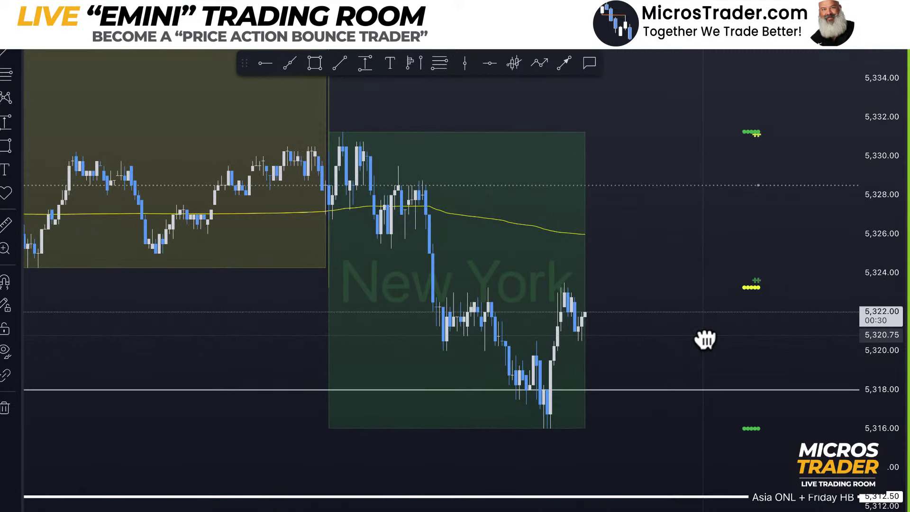
{"action": "left_click_drag", "start_coordinate": [575, 330], "coordinate": [602, 252]}
{"action": "mouse_move", "coordinate": [488, 287]}
{"action": "left_mouse_down"}
{"action": "mouse_move", "coordinate": [869, 279]}
{"action": "mouse_move", "coordinate": [870, 297]}
{"action": "mouse_move", "coordinate": [855, 286]}
{"action": "left_mouse_up"}
{"action": "mouse_move", "coordinate": [614, 261]}
{"action": "left_mouse_down"}
{"action": "mouse_move", "coordinate": [627, 284]}
{"action": "mouse_move", "coordinate": [681, 169]}
{"action": "left_mouse_up"}
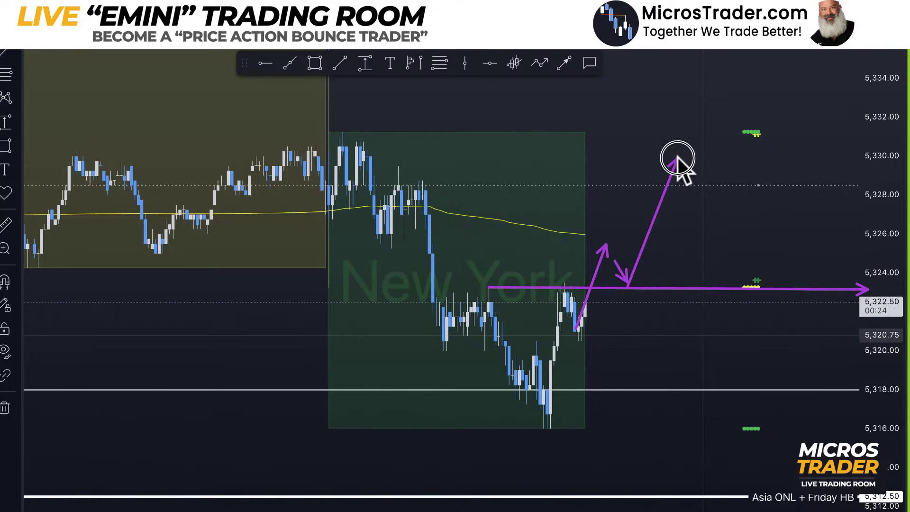
Step: Sketch temporary level arrows along about 5,326 and 5,328.50 with rising arrows above the average line to beyond 5,334, and clear all sketches
{"action": "left_click_drag", "start_coordinate": [536, 235], "coordinate": [823, 226]}
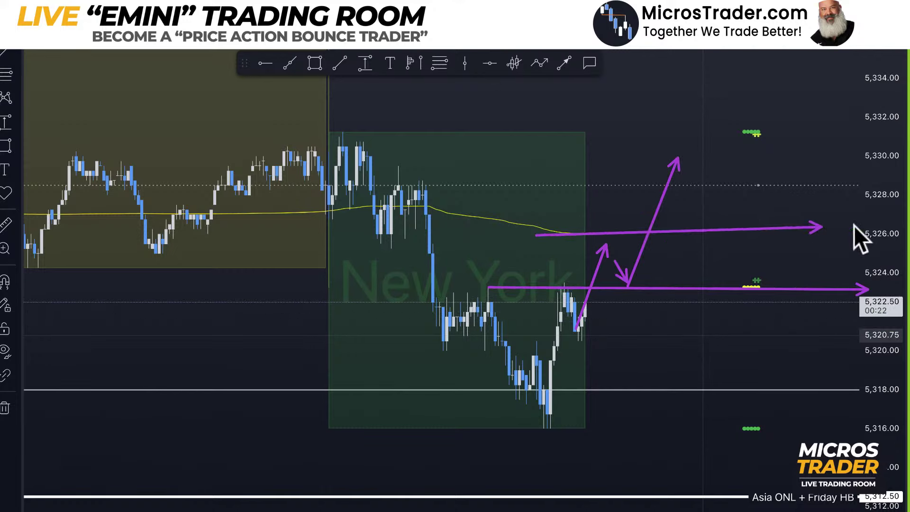
{"action": "left_click_drag", "start_coordinate": [497, 180], "coordinate": [804, 186]}
{"action": "left_click_drag", "start_coordinate": [570, 240], "coordinate": [622, 71]}
{"action": "left_click_drag", "start_coordinate": [676, 89], "coordinate": [677, 53]}
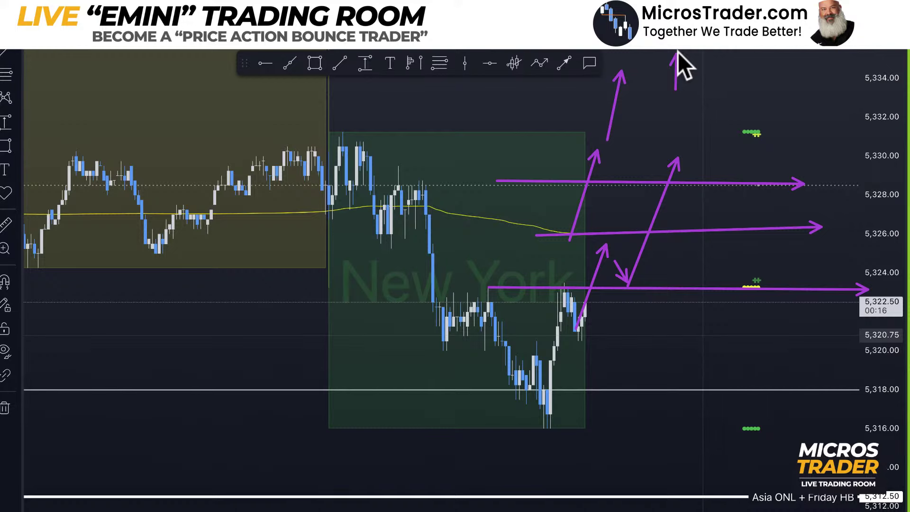
{"action": "key", "text": "Escape"}
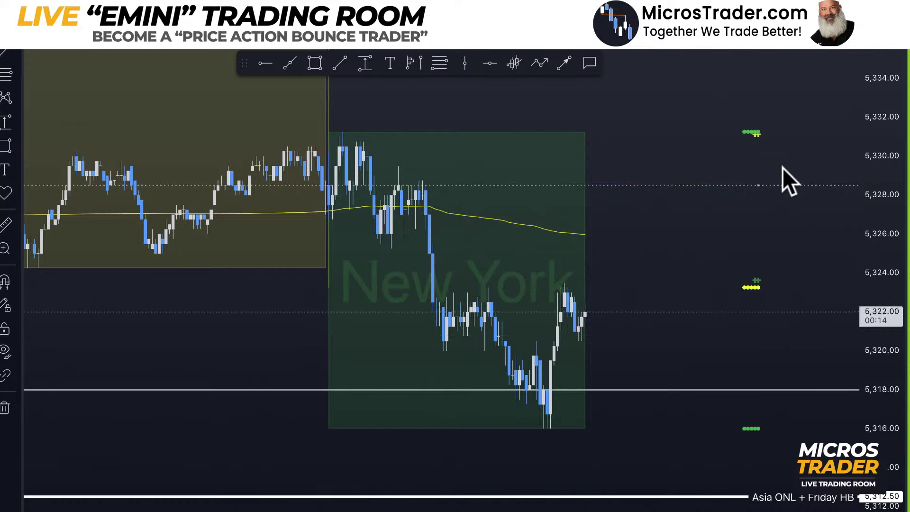
Step: Sketch temporary arrows down from the latest candle, up from the pullback low to about 5,327 and along about 5,320.50, and clear them
{"action": "left_click", "coordinate": [753, 185]}
{"action": "left_click_drag", "start_coordinate": [752, 185], "coordinate": [733, 191]}
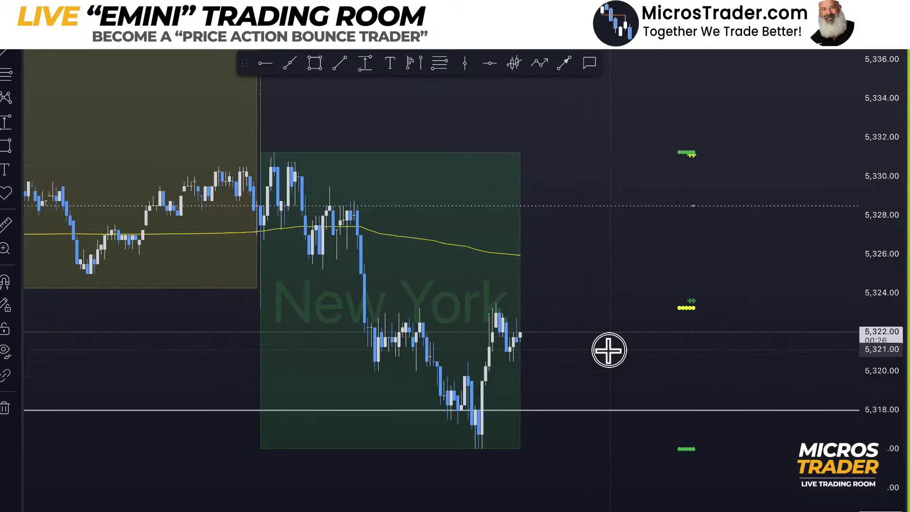
{"action": "left_click_drag", "start_coordinate": [607, 351], "coordinate": [616, 335]}
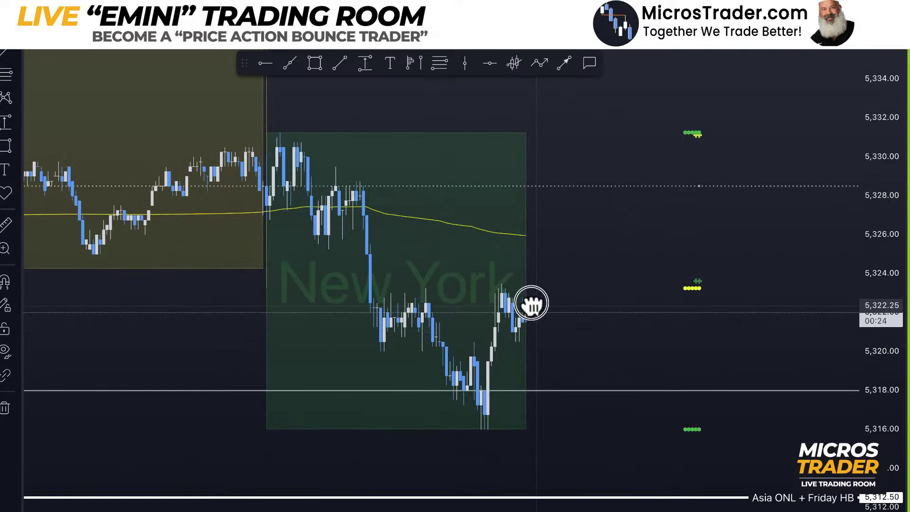
{"action": "left_click_drag", "start_coordinate": [532, 302], "coordinate": [547, 359]}
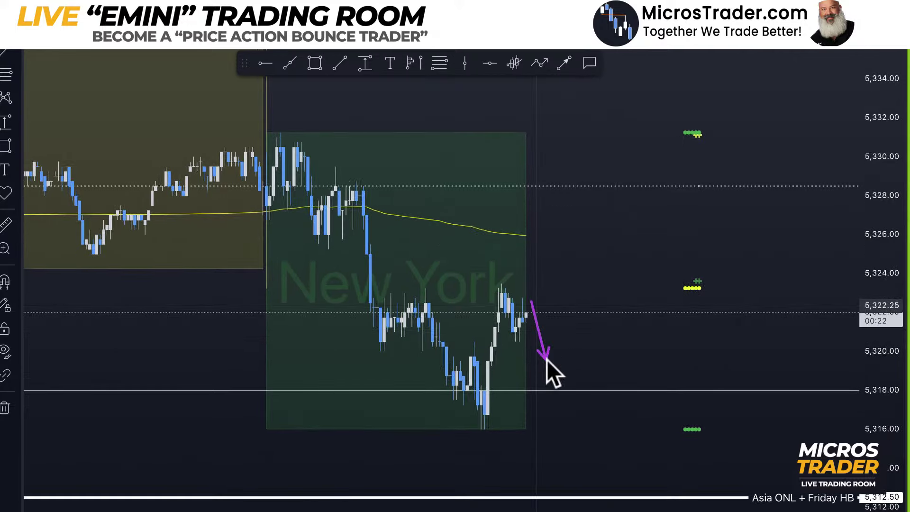
{"action": "left_click_drag", "start_coordinate": [511, 340], "coordinate": [568, 212]}
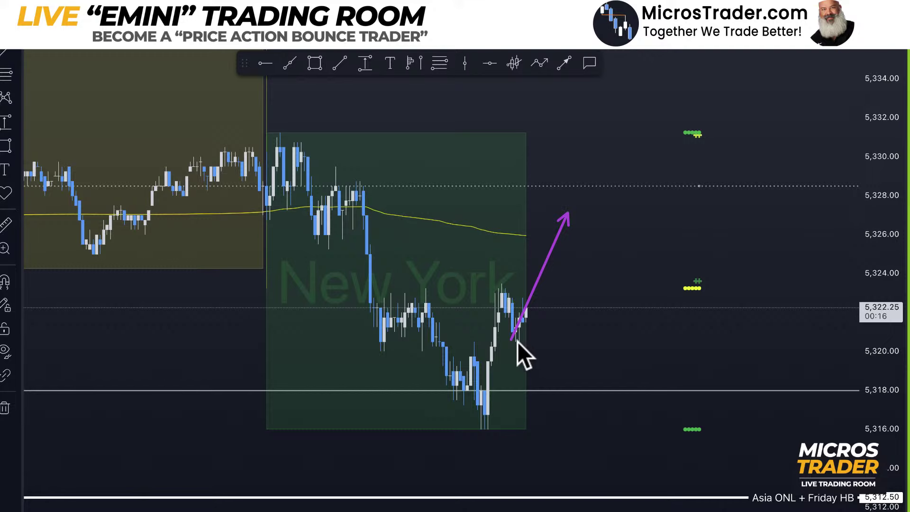
{"action": "left_click_drag", "start_coordinate": [517, 341], "coordinate": [844, 342]}
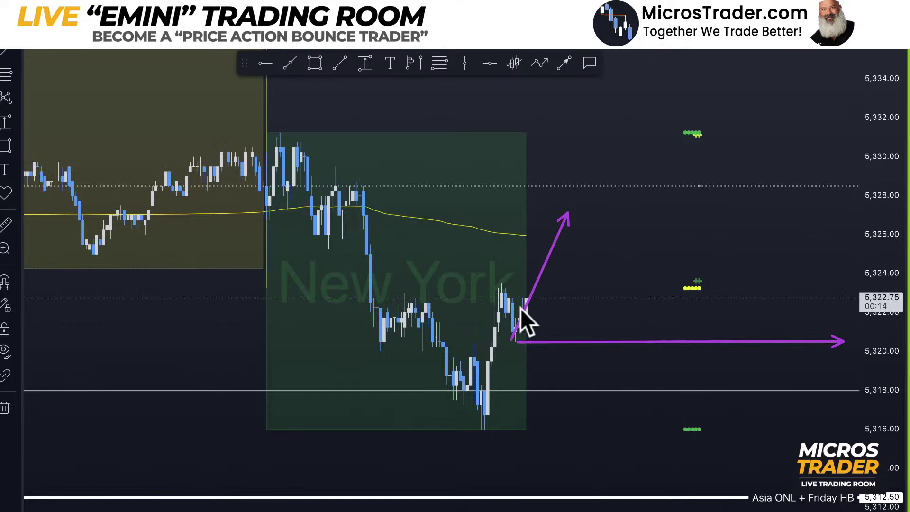
{"action": "left_click", "coordinate": [527, 263]}
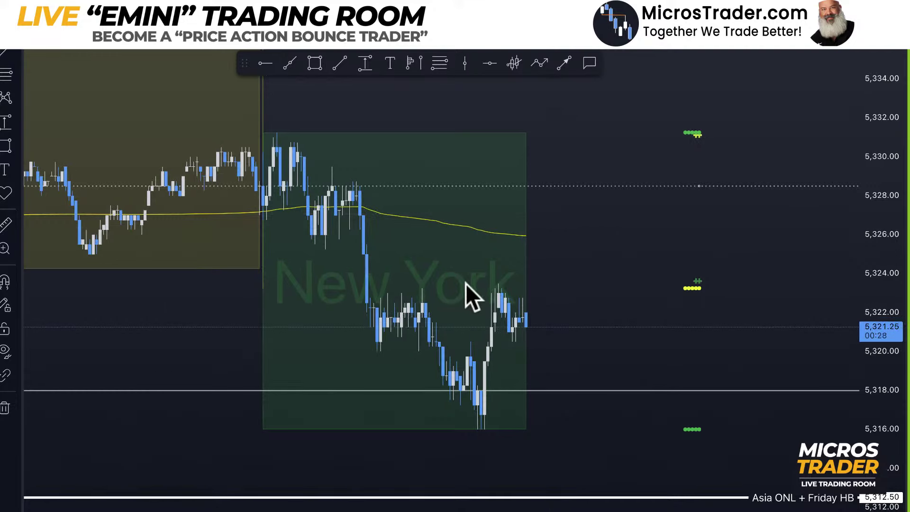
Step: Sketch a temporary arrow along about 5,323 and another pointing to the latest swing high, and clear them
{"action": "left_click_drag", "start_coordinate": [377, 288], "coordinate": [823, 291]}
{"action": "left_click_drag", "start_coordinate": [572, 245], "coordinate": [502, 281]}
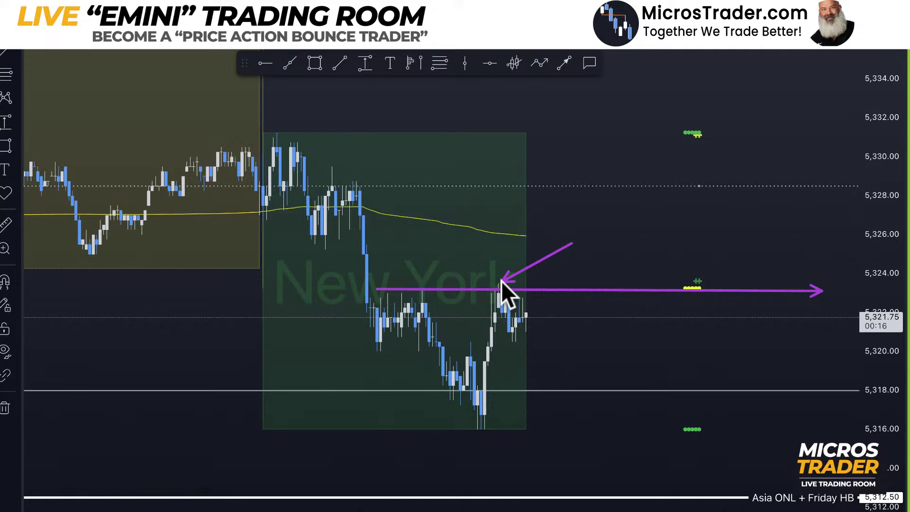
{"action": "key", "text": "Escape"}
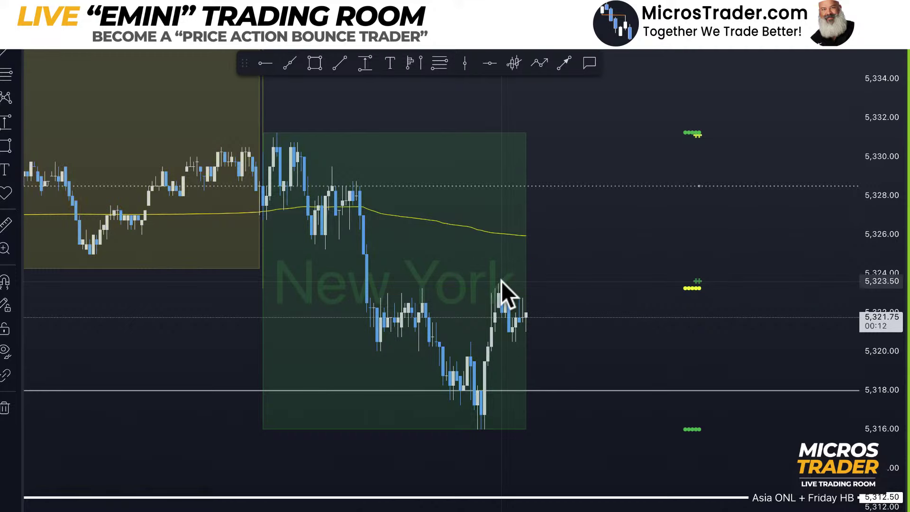
Step: Sketch a temporary level arrow along the latest pullback low at about 5,320.50, and clear it
{"action": "left_click_drag", "start_coordinate": [827, 425], "coordinate": [840, 372]}
{"action": "left_click_drag", "start_coordinate": [501, 313], "coordinate": [907, 313]}
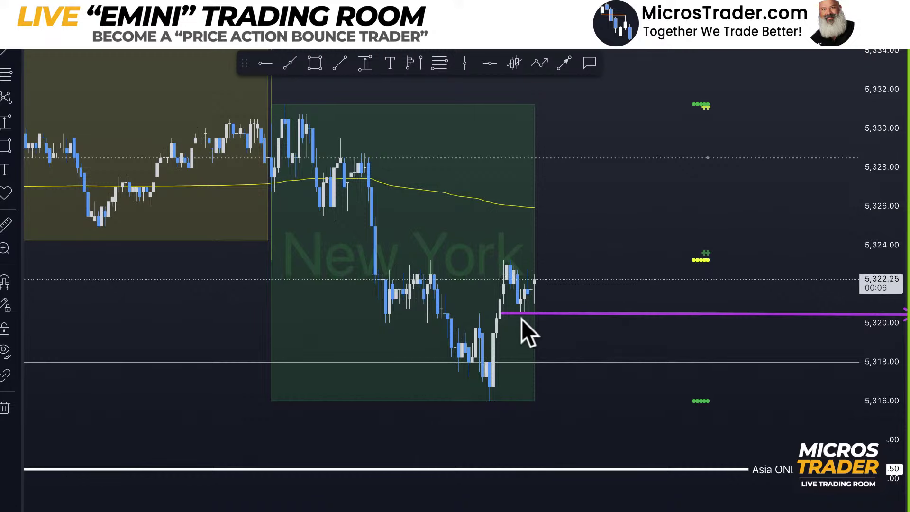
{"action": "left_click_drag", "start_coordinate": [524, 322], "coordinate": [580, 320]}
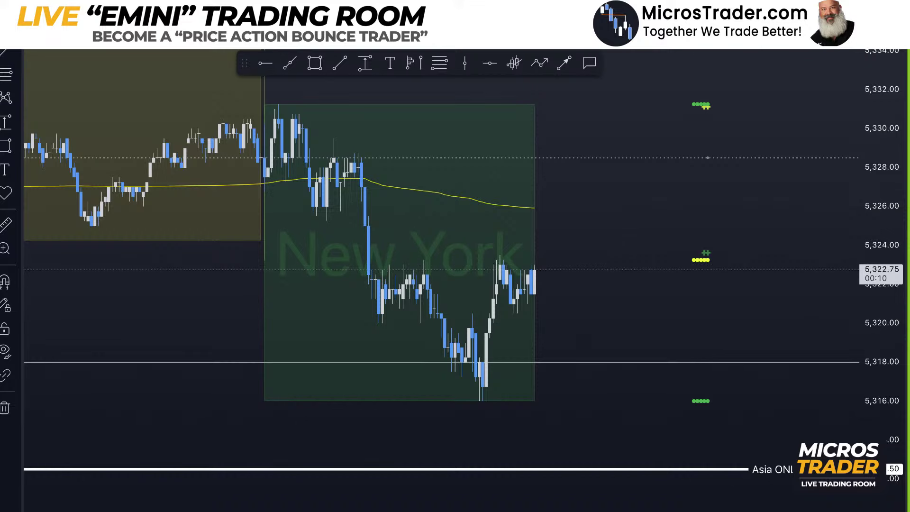
Step: Sketch temporary horizontal arrows below the session low and back toward the latest candles near 5,320.50 and 5,319.50, and clear them
{"action": "left_click_drag", "start_coordinate": [446, 407], "coordinate": [645, 407]}
{"action": "left_click_drag", "start_coordinate": [479, 486], "coordinate": [647, 484]}
{"action": "left_click_drag", "start_coordinate": [572, 311], "coordinate": [513, 311]}
{"action": "left_click", "coordinate": [677, 337]}
{"action": "left_click_drag", "start_coordinate": [676, 337], "coordinate": [518, 335]}
{"action": "key", "text": "Escape"}
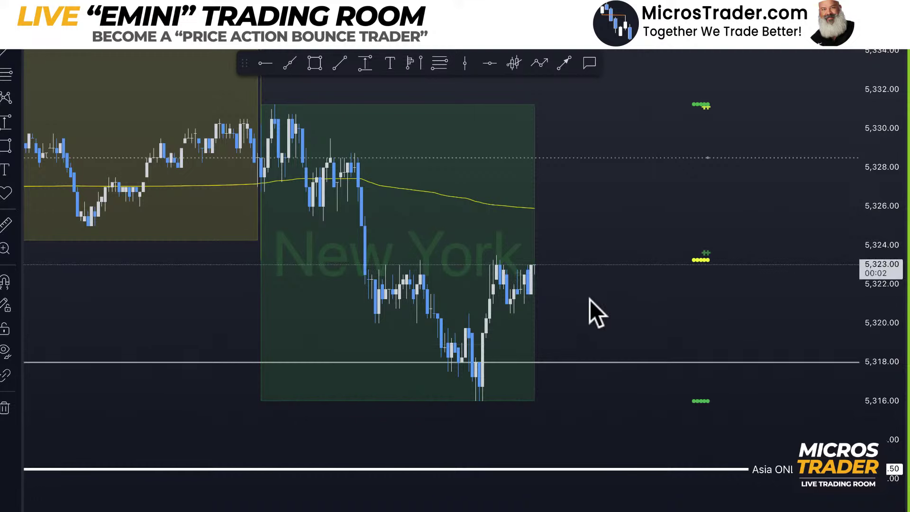
Step: Compress the price scale of the higher-timeframe ES chart to examine the levels from BULL BEAR 5309.75 up to Tested 5,342.25
{"action": "left_click_drag", "start_coordinate": [610, 347], "coordinate": [620, 407]}
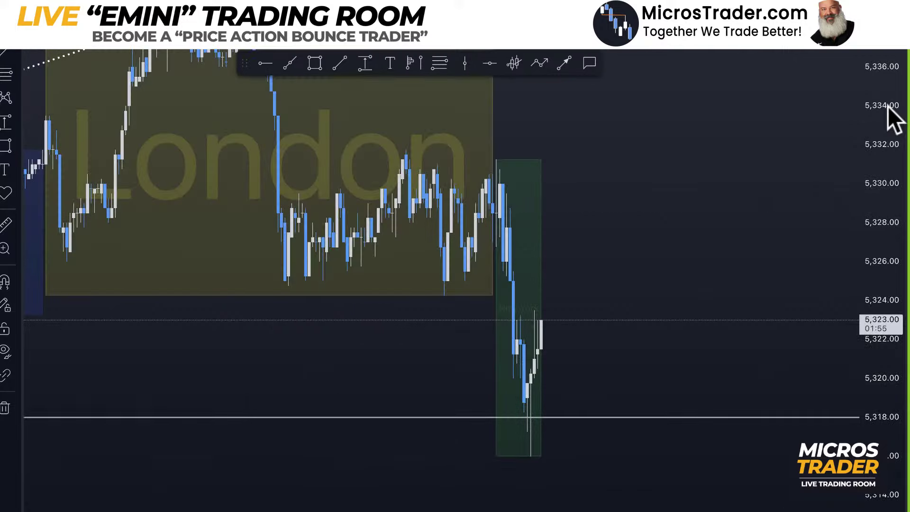
{"action": "left_click_drag", "start_coordinate": [890, 115], "coordinate": [883, 337]}
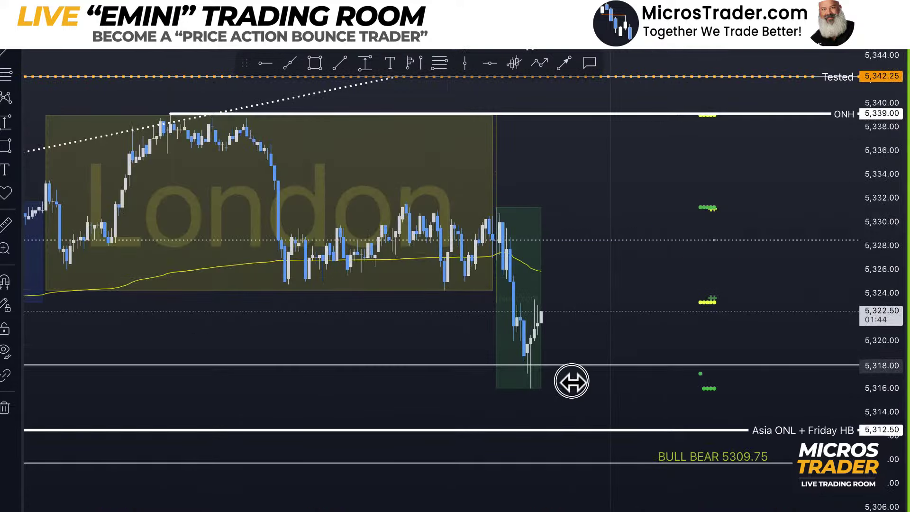
{"action": "left_click_drag", "start_coordinate": [571, 381], "coordinate": [550, 385]}
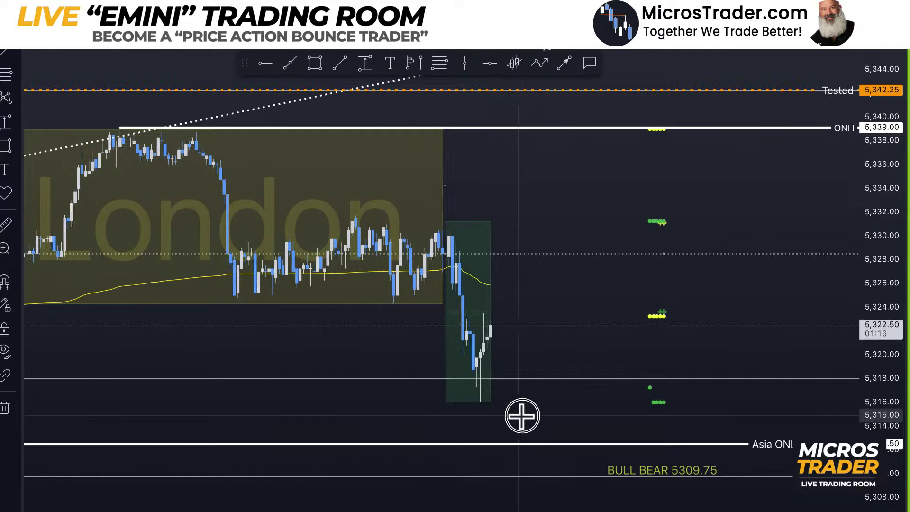
Step: Switch to the RTY, YM, NQ and ES comparison charts and enlarge the latest New York session candles on NQ and ES
{"action": "left_click_drag", "start_coordinate": [525, 417], "coordinate": [604, 416]}
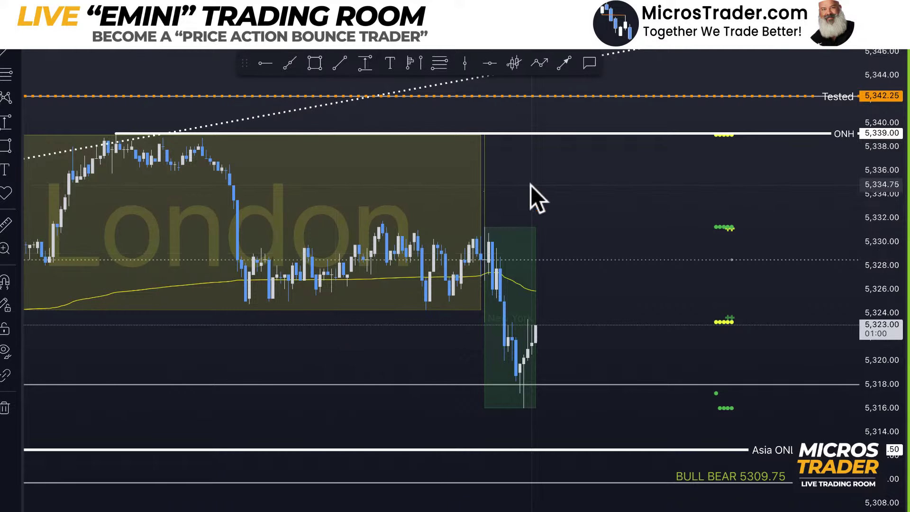
{"action": "key", "text": "ctrl+Tab"}
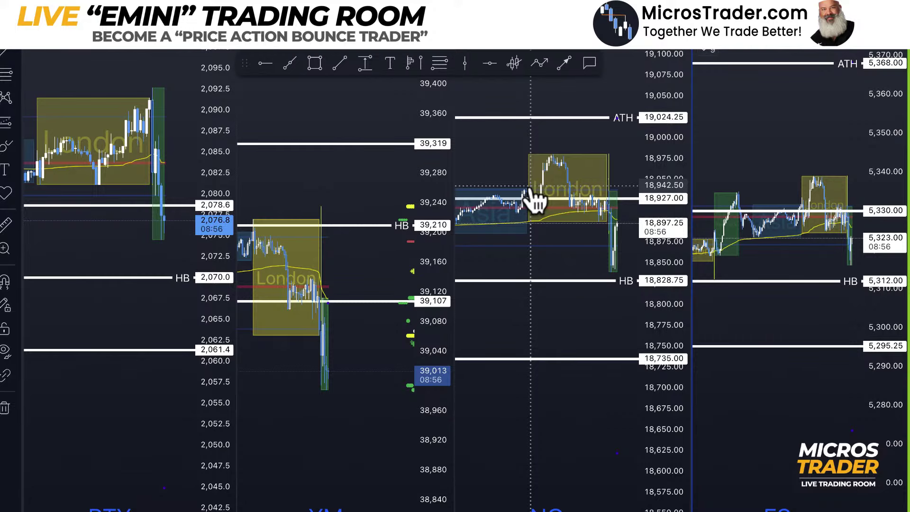
{"action": "left_click", "coordinate": [589, 321]}
{"action": "left_click_drag", "start_coordinate": [589, 321], "coordinate": [553, 328]}
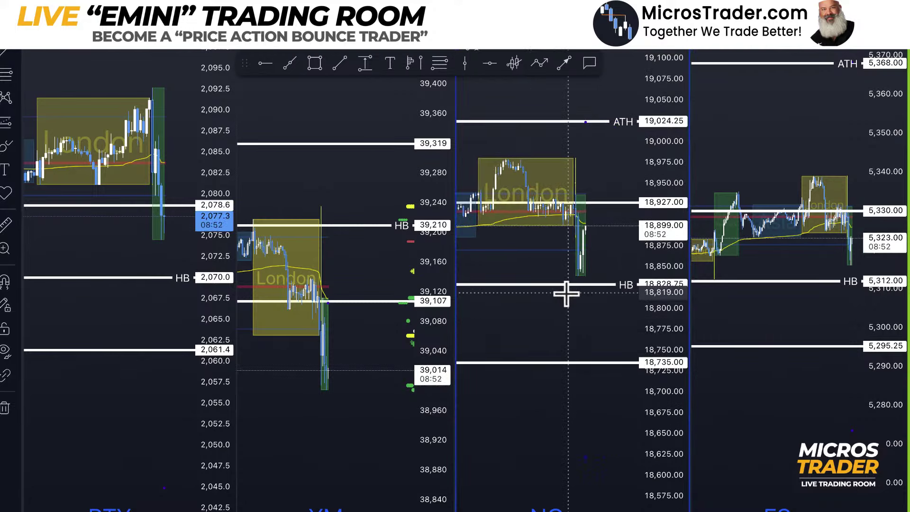
{"action": "left_click_drag", "start_coordinate": [555, 320], "coordinate": [594, 321]}
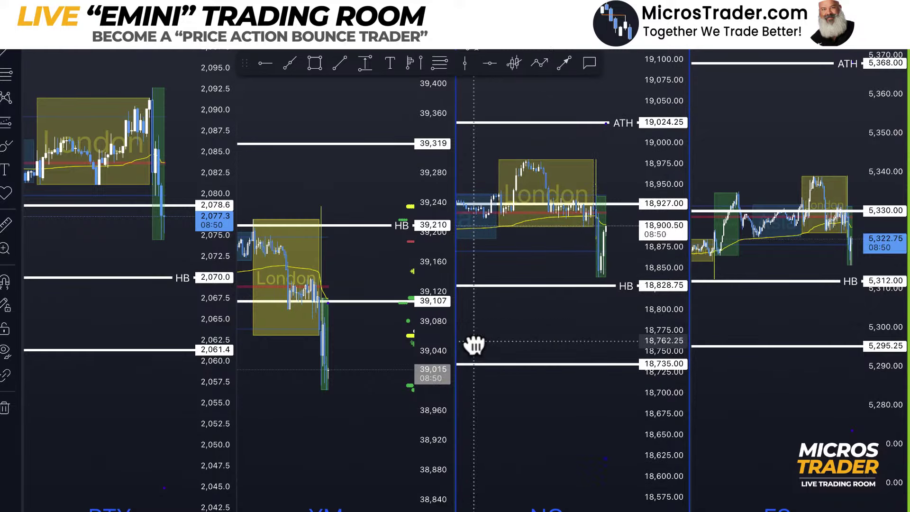
{"action": "scroll", "coordinate": [579, 303], "scroll_direction": "up", "scroll_amount": 3}
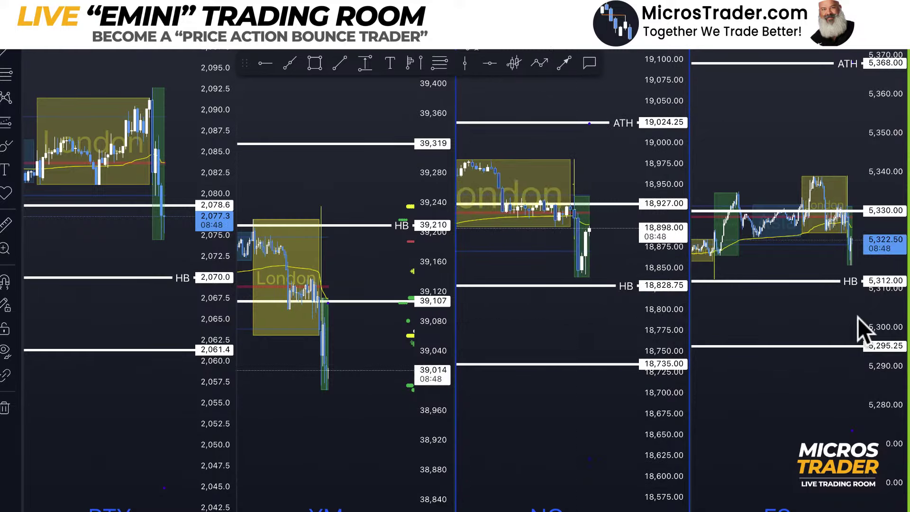
{"action": "scroll", "coordinate": [818, 302], "scroll_direction": "up", "scroll_amount": 3}
{"action": "left_click_drag", "start_coordinate": [768, 311], "coordinate": [721, 308]}
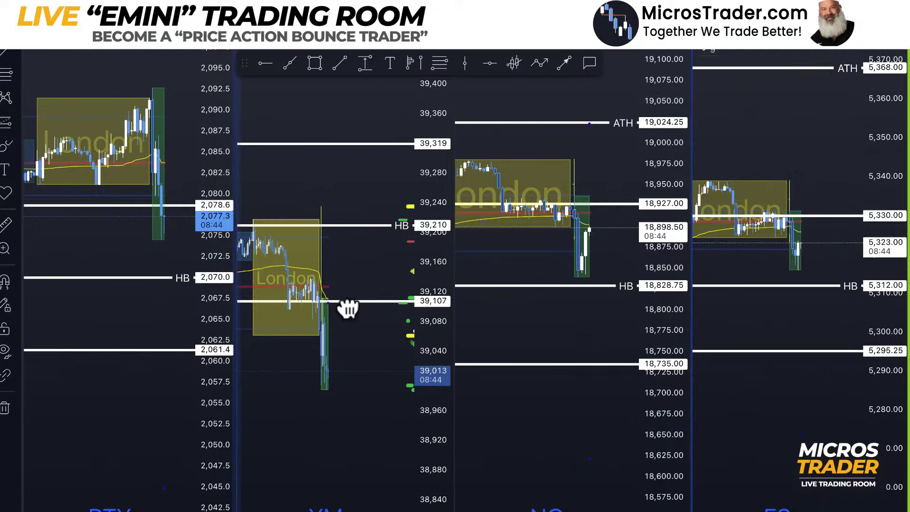
Step: Enlarge and reposition the YM and RTY charts to compare their latest session candles with the marked HB levels
{"action": "scroll", "coordinate": [350, 312], "scroll_direction": "up", "scroll_amount": 3}
{"action": "scroll", "coordinate": [258, 408], "scroll_direction": "up", "scroll_amount": 2}
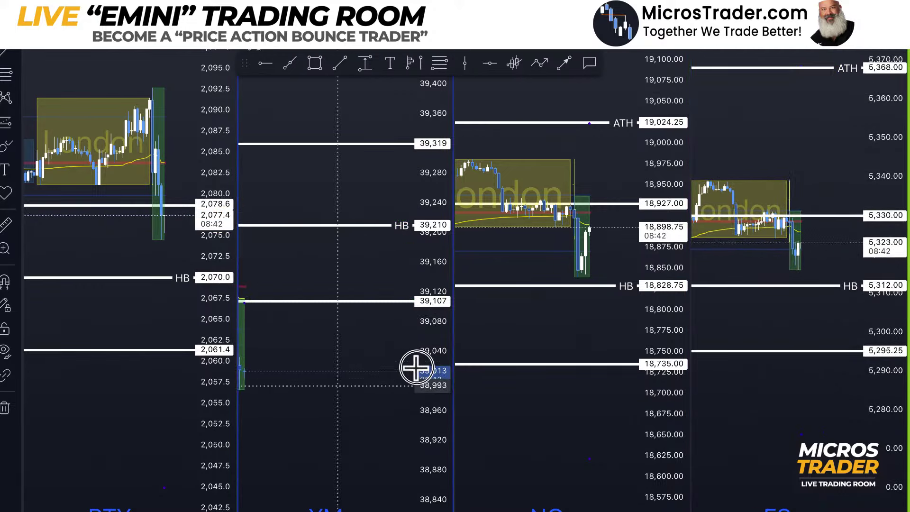
{"action": "left_click_drag", "start_coordinate": [417, 368], "coordinate": [436, 367]}
{"action": "left_click_drag", "start_coordinate": [301, 398], "coordinate": [338, 482]}
{"action": "left_click", "coordinate": [149, 342]}
{"action": "scroll", "coordinate": [139, 284], "scroll_direction": "up", "scroll_amount": 4}
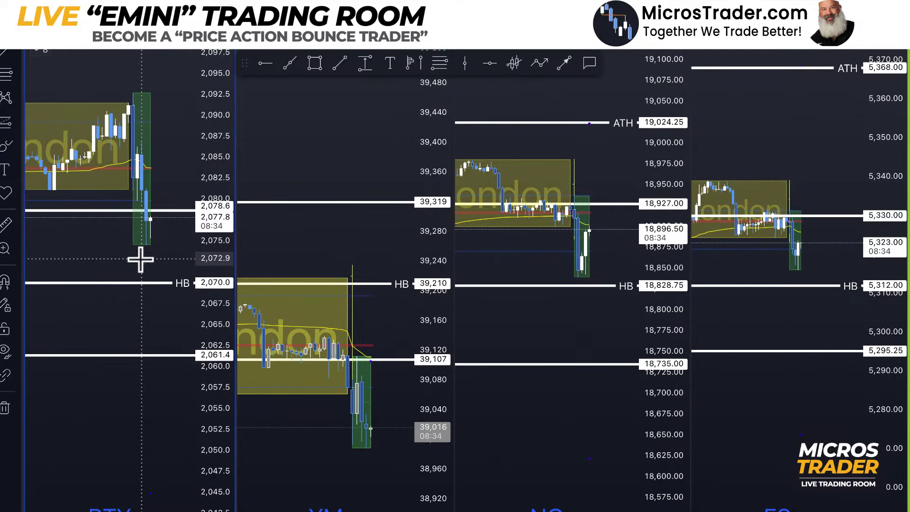
{"action": "left_click", "coordinate": [529, 325]}
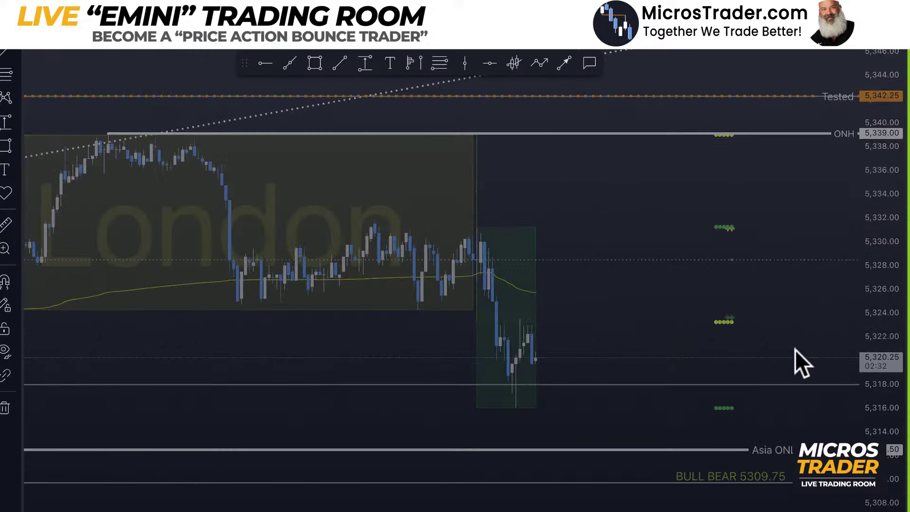
Step: Set the ES chart to the 1-minute interval and enlarge the New York session candles above the Asia ONL + Friday HB level
{"action": "type", "text": "1"}
{"action": "key", "text": "Return"}
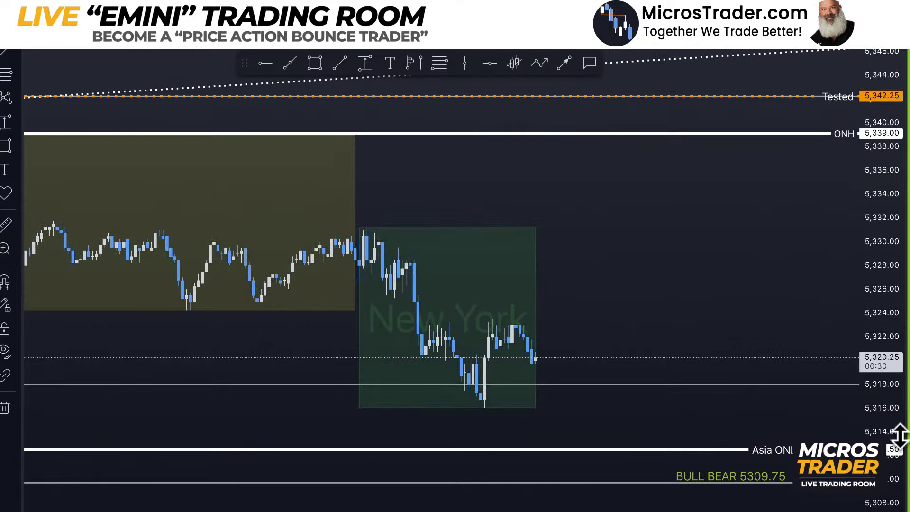
{"action": "left_click_drag", "start_coordinate": [895, 365], "coordinate": [900, 291]}
{"action": "left_click_drag", "start_coordinate": [757, 327], "coordinate": [782, 240]}
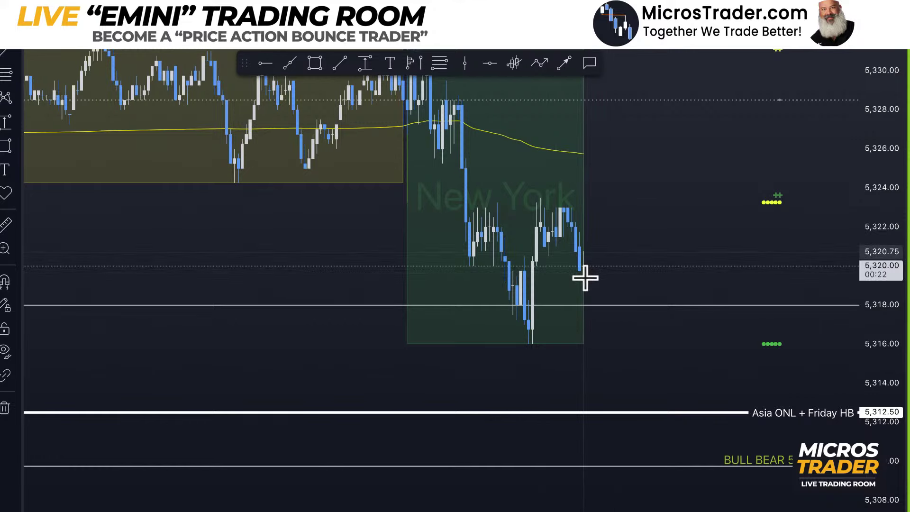
Step: Sketch temporary arrows dropping to the 5,318.00 line and rebounding to about 5,325, and clear them
{"action": "mouse_move", "coordinate": [588, 231]}
{"action": "left_mouse_down"}
{"action": "mouse_move", "coordinate": [594, 301]}
{"action": "mouse_move", "coordinate": [652, 173]}
{"action": "left_mouse_up"}
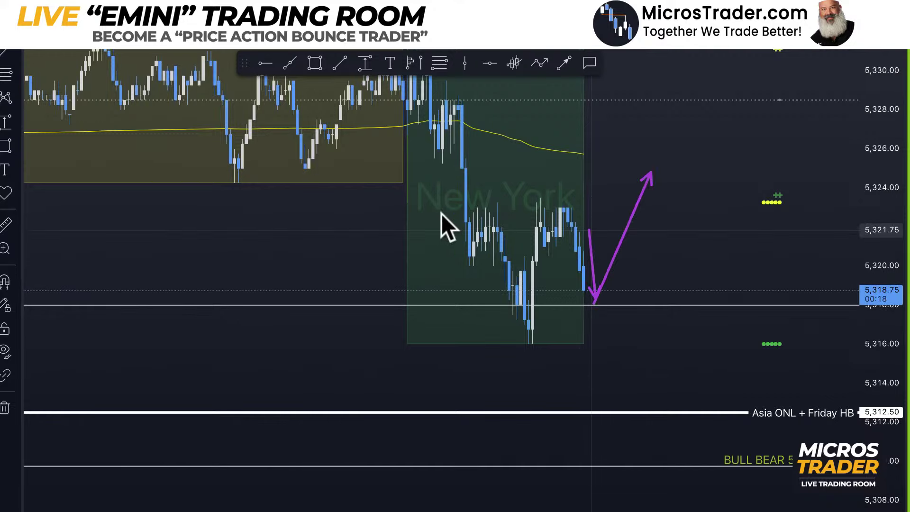
{"action": "left_click", "coordinate": [524, 196]}
{"action": "left_click_drag", "start_coordinate": [744, 202], "coordinate": [827, 200]}
{"action": "key", "text": "Escape"}
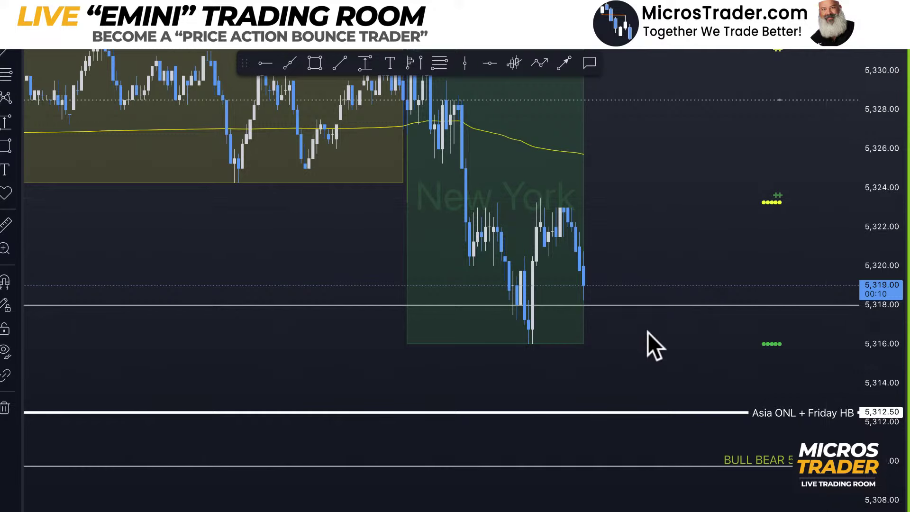
Step: Sketch a temporary level at about 5,311 with two drops onto it and a stepped recovery to about 5,325.50, and clear it
{"action": "left_click_drag", "start_coordinate": [651, 335], "coordinate": [625, 252]}
{"action": "left_click_drag", "start_coordinate": [425, 371], "coordinate": [639, 373]}
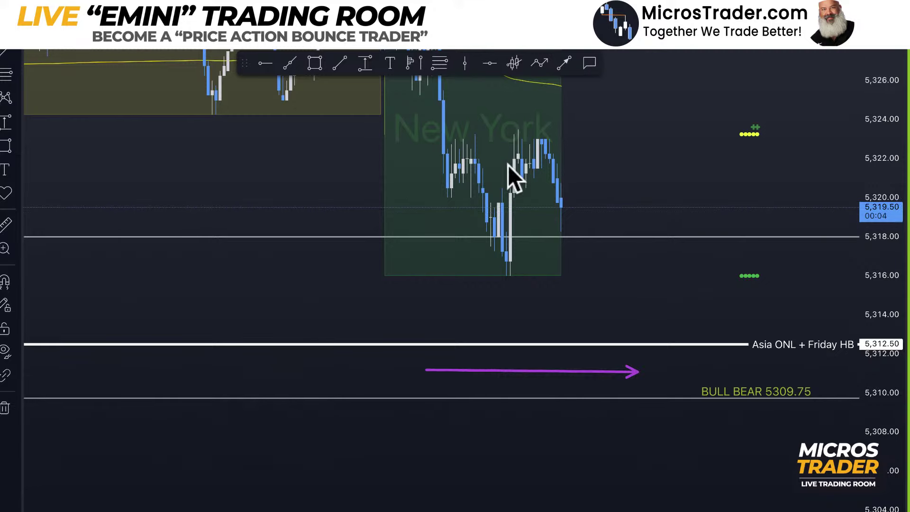
{"action": "left_click_drag", "start_coordinate": [508, 166], "coordinate": [496, 371]}
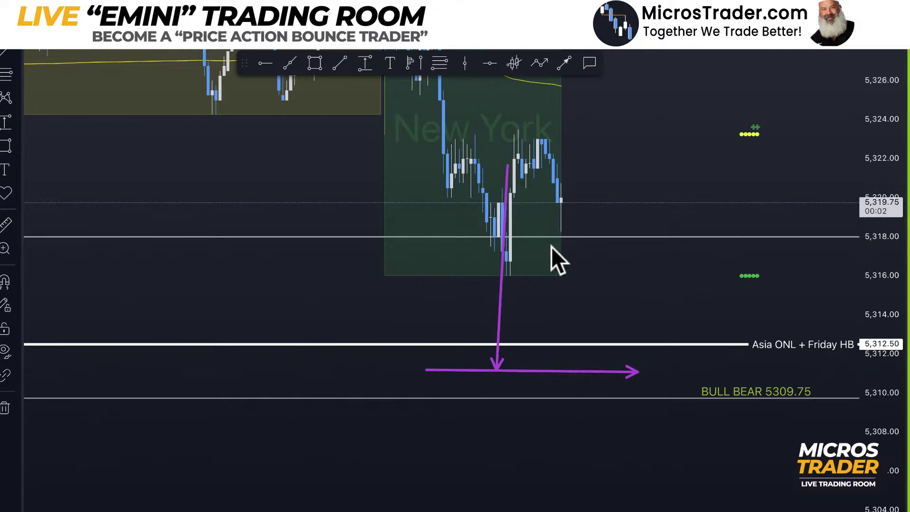
{"action": "mouse_move", "coordinate": [561, 191]}
{"action": "left_mouse_down"}
{"action": "mouse_move", "coordinate": [559, 369]}
{"action": "mouse_move", "coordinate": [628, 284]}
{"action": "mouse_move", "coordinate": [712, 90]}
{"action": "left_mouse_up"}
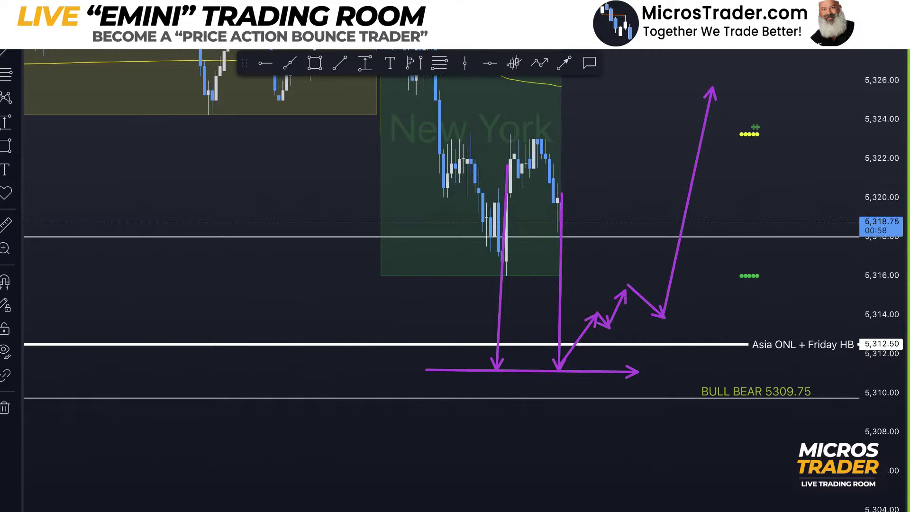
{"action": "key", "text": "Escape"}
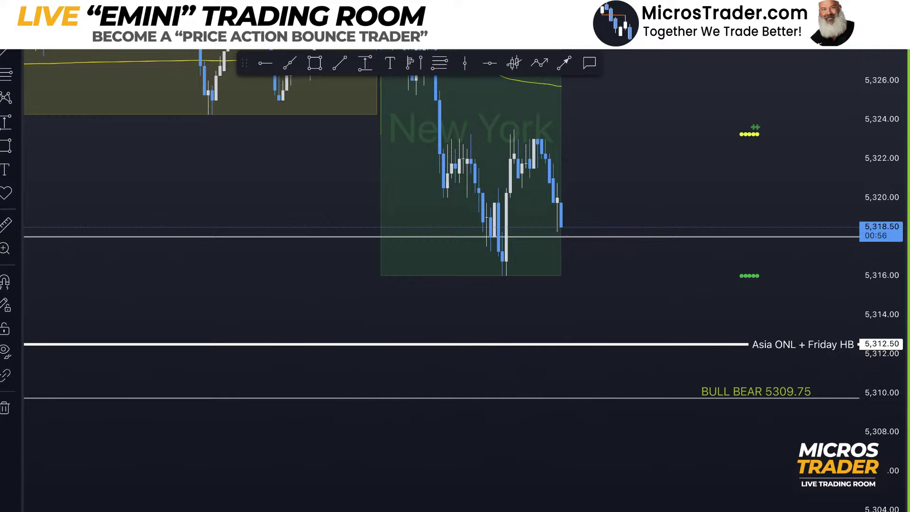
Step: On the higher-timeframe ES chart, hide all drawings and the Micros Trader Strong Levels: 5.28 indicator
{"action": "left_click_drag", "start_coordinate": [720, 345], "coordinate": [721, 267]}
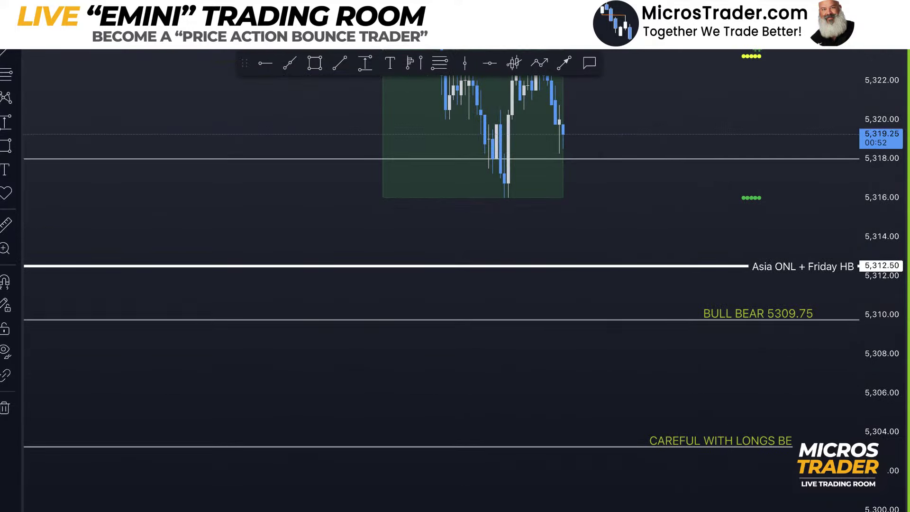
{"action": "scroll", "coordinate": [878, 146], "scroll_direction": "down", "scroll_amount": 1}
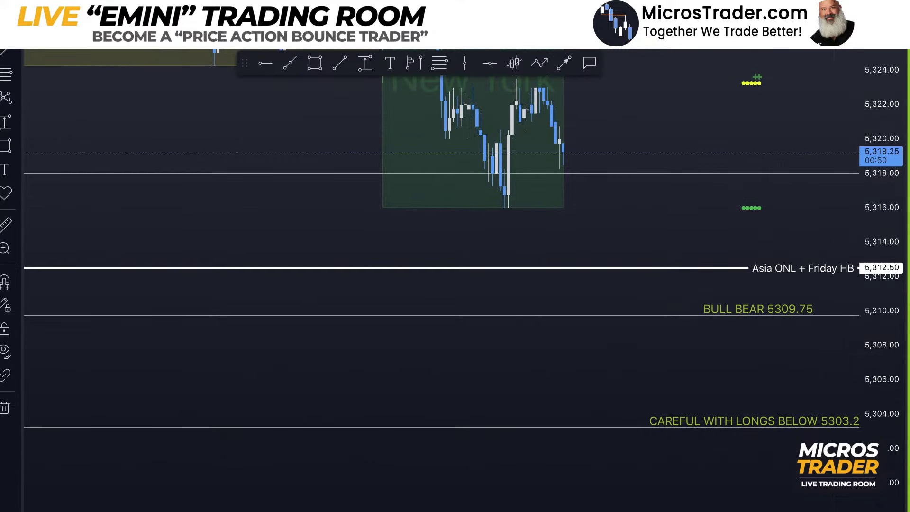
{"action": "left_click", "coordinate": [882, 60]}
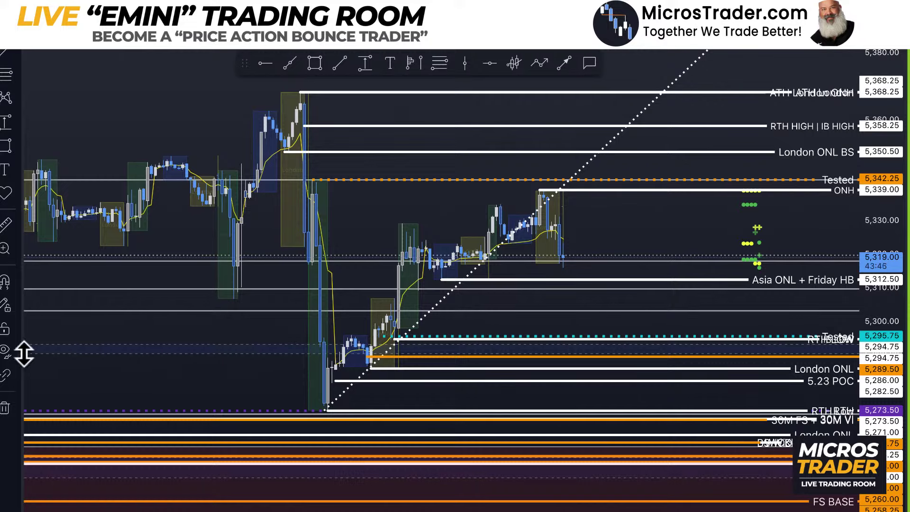
{"action": "left_click", "coordinate": [19, 352]}
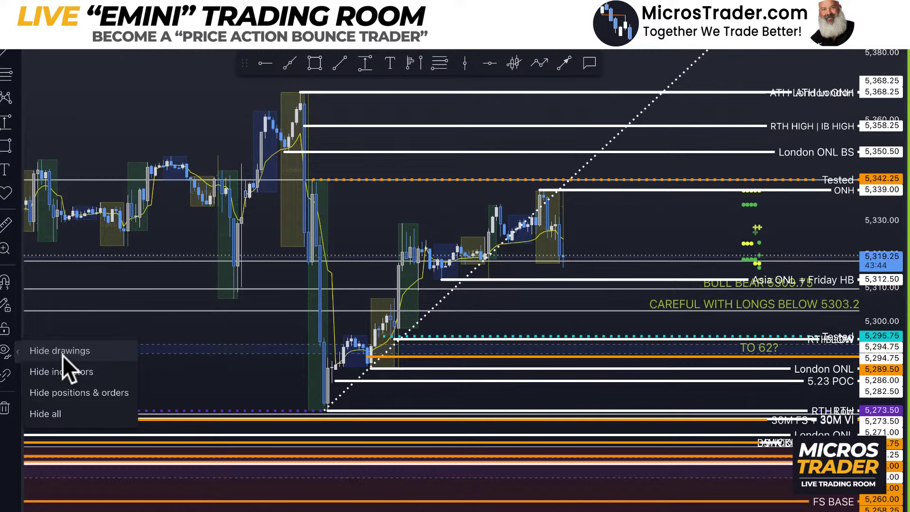
{"action": "left_click", "coordinate": [62, 355]}
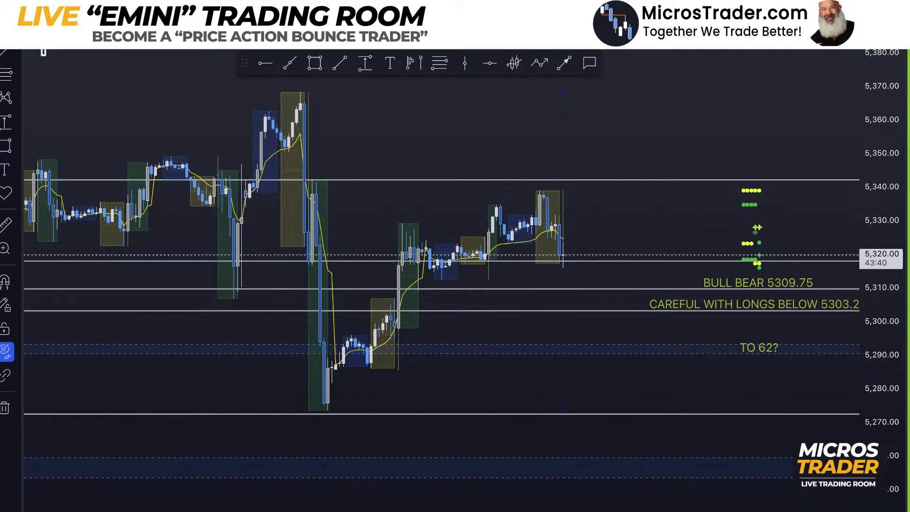
{"action": "left_click", "coordinate": [43, 53]}
{"action": "left_click", "coordinate": [175, 164]}
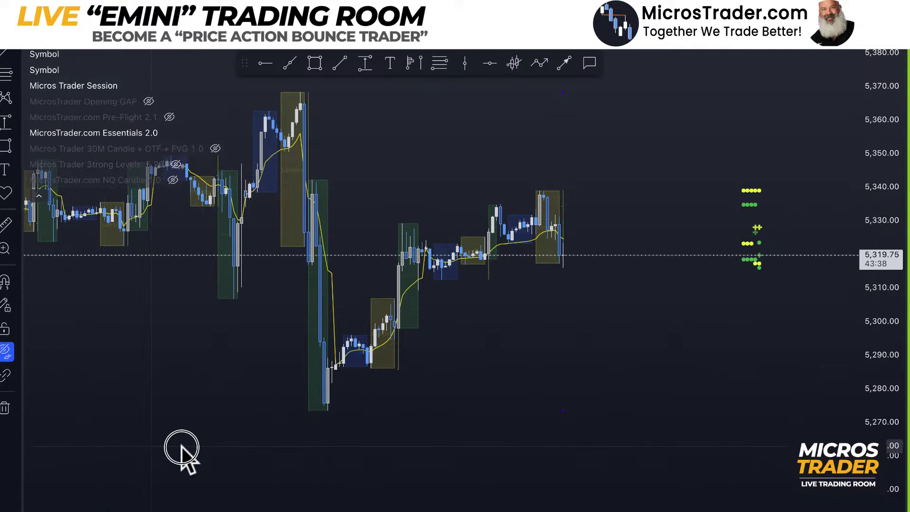
Step: Draw a Fib retracement across the earlier consolidation range, from 5,350.00 down to 5,309.25
{"action": "left_click_drag", "start_coordinate": [181, 446], "coordinate": [507, 469]}
{"action": "scroll", "coordinate": [507, 469], "scroll_direction": "down", "scroll_amount": 2}
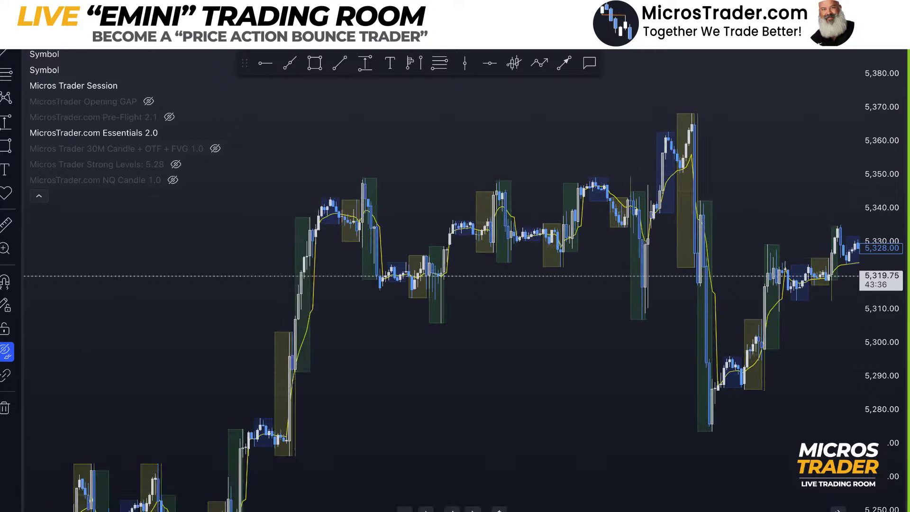
{"action": "left_click_drag", "start_coordinate": [439, 447], "coordinate": [361, 99]}
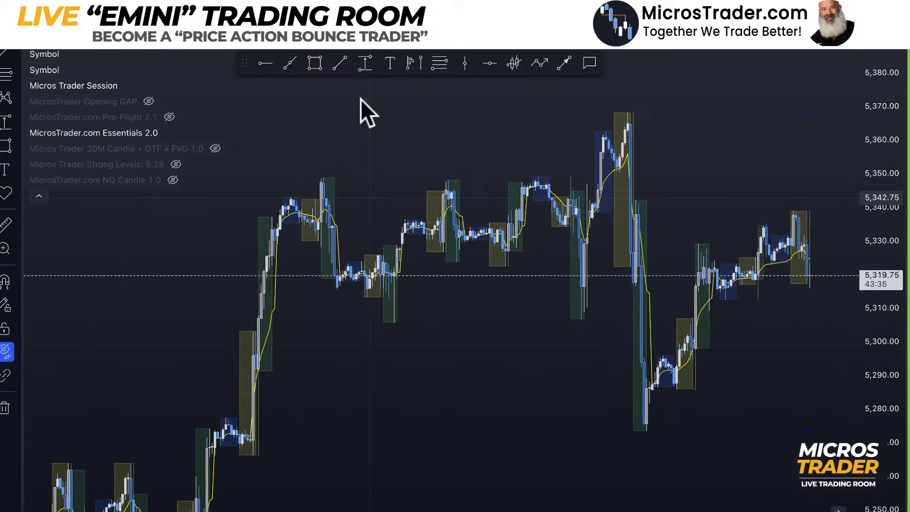
{"action": "left_click", "coordinate": [446, 62]}
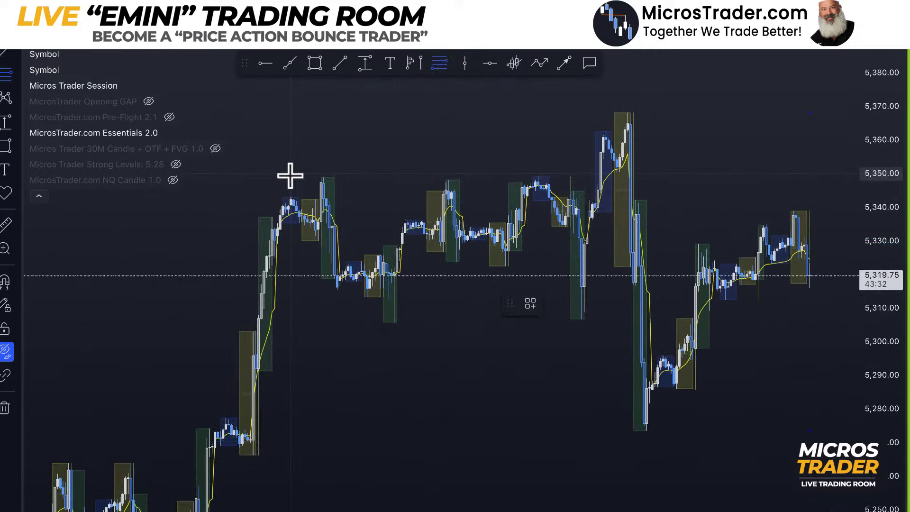
{"action": "left_click", "coordinate": [291, 175]}
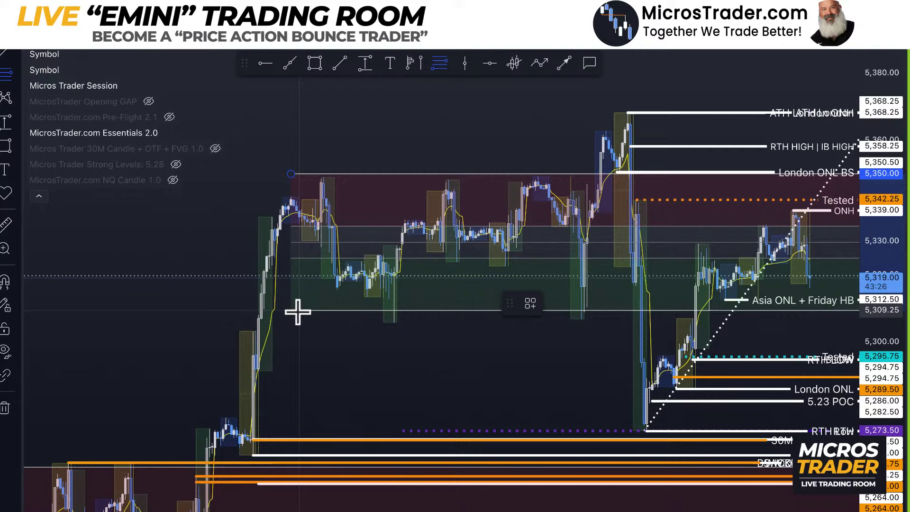
{"action": "left_click", "coordinate": [298, 312]}
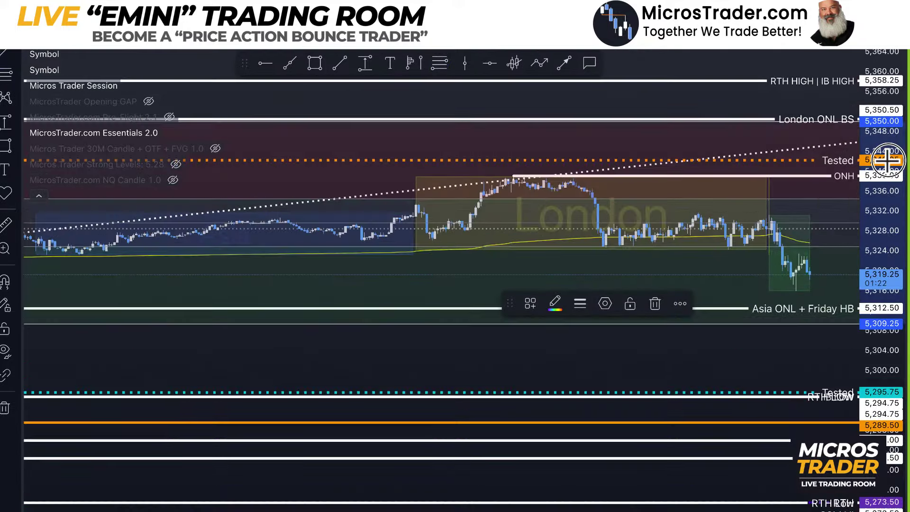
Step: Clear the Fib retracement from the ES chart and show the Strong Levels: 5.28 and NQ Candle 1.0 indicators
{"action": "left_click_drag", "start_coordinate": [689, 382], "coordinate": [507, 381]}
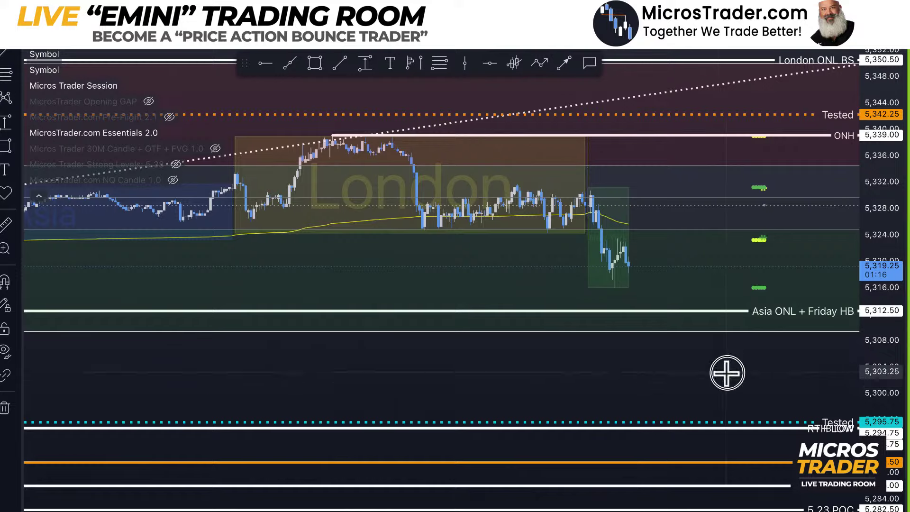
{"action": "left_click_drag", "start_coordinate": [721, 370], "coordinate": [671, 407]}
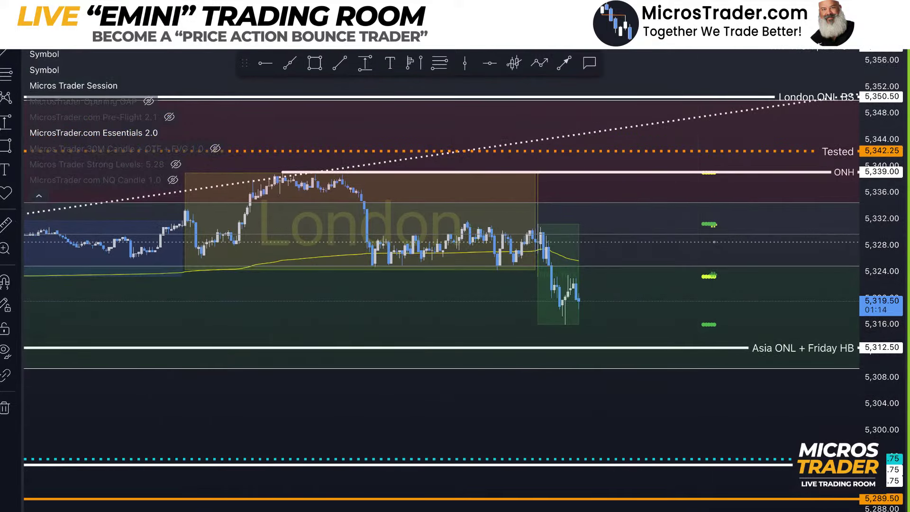
{"action": "mouse_move", "coordinate": [153, 187]}
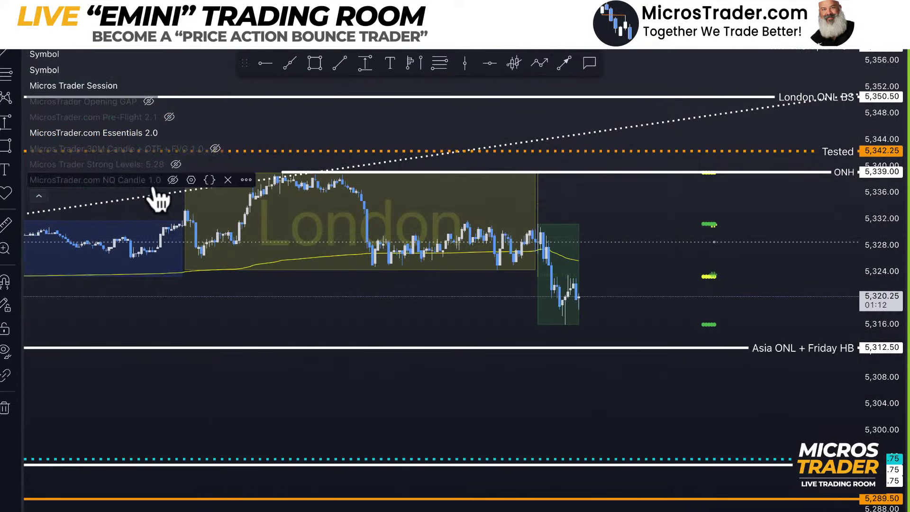
{"action": "left_click", "coordinate": [175, 164]}
{"action": "left_click", "coordinate": [173, 180]}
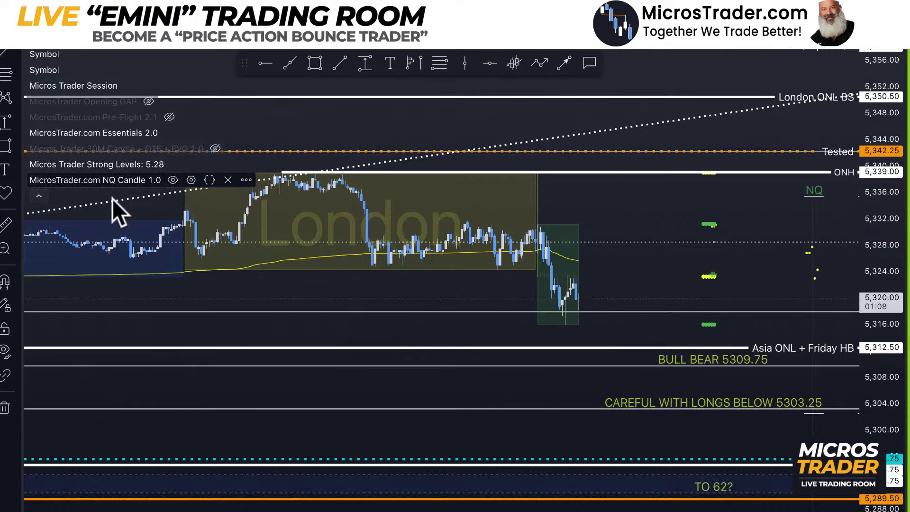
Step: Hide the drawings on the lower-timeframe ES chart and widen the view to show the Strong Levels down past TO 62?
{"action": "left_click", "coordinate": [17, 356]}
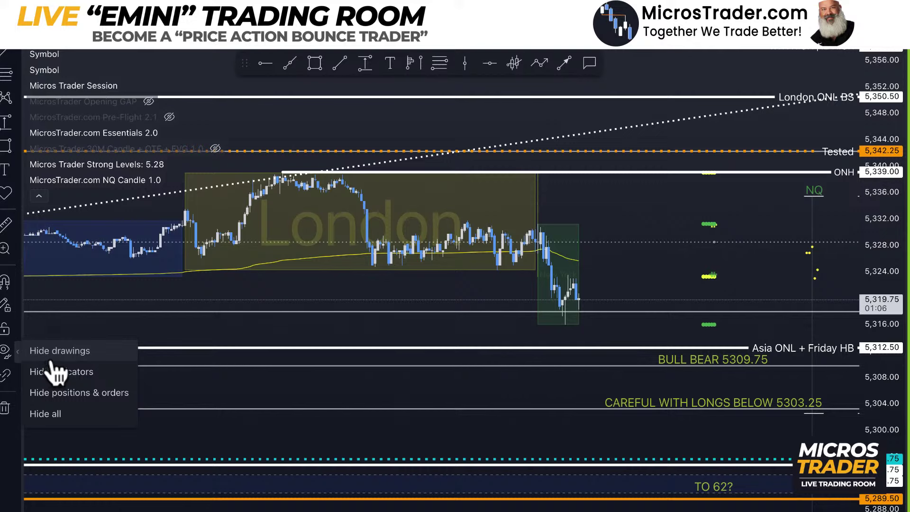
{"action": "left_click", "coordinate": [52, 358]}
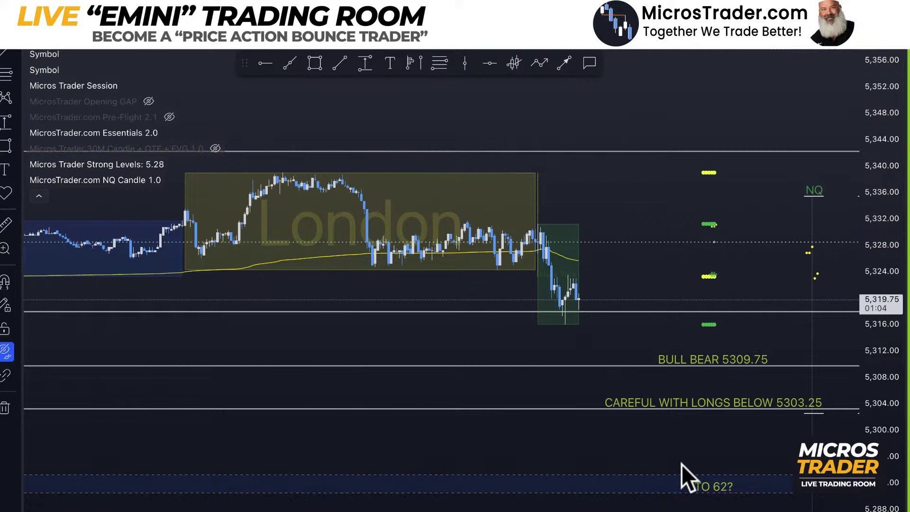
{"action": "left_click_drag", "start_coordinate": [884, 342], "coordinate": [898, 408]}
{"action": "scroll", "coordinate": [799, 429], "scroll_direction": "down", "scroll_amount": 5}
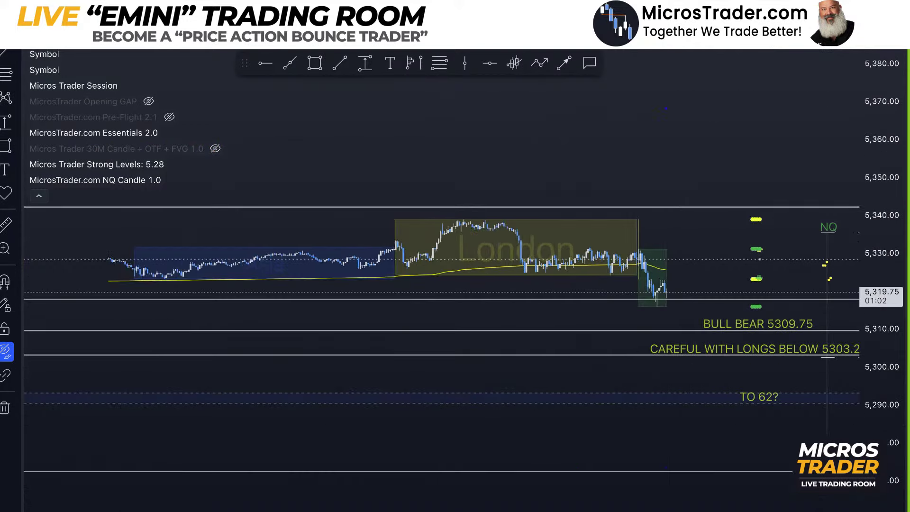
Step: Hide the Micros Trader Strong Levels: 5.28 indicator, leaving the NQ, YM and RTY range candles in view
{"action": "left_click_drag", "start_coordinate": [467, 378], "coordinate": [315, 359]}
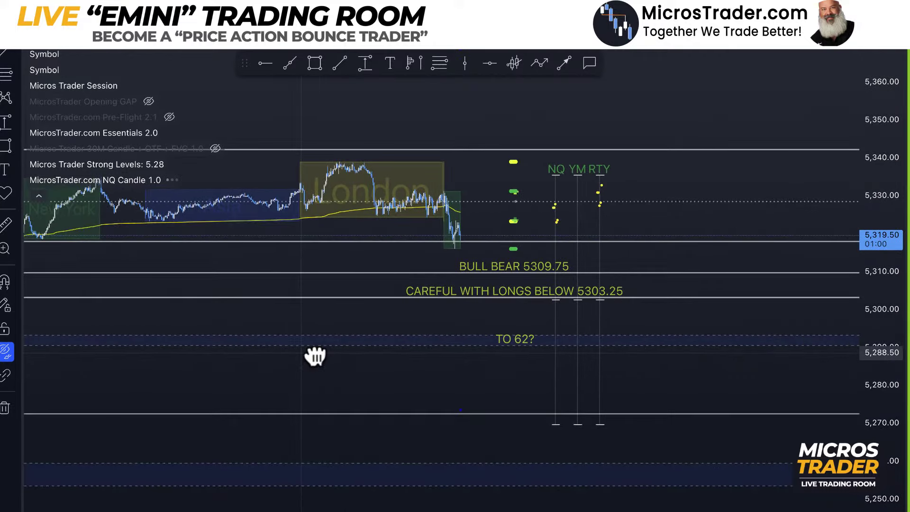
{"action": "scroll", "coordinate": [634, 227], "scroll_direction": "right", "scroll_amount": 10}
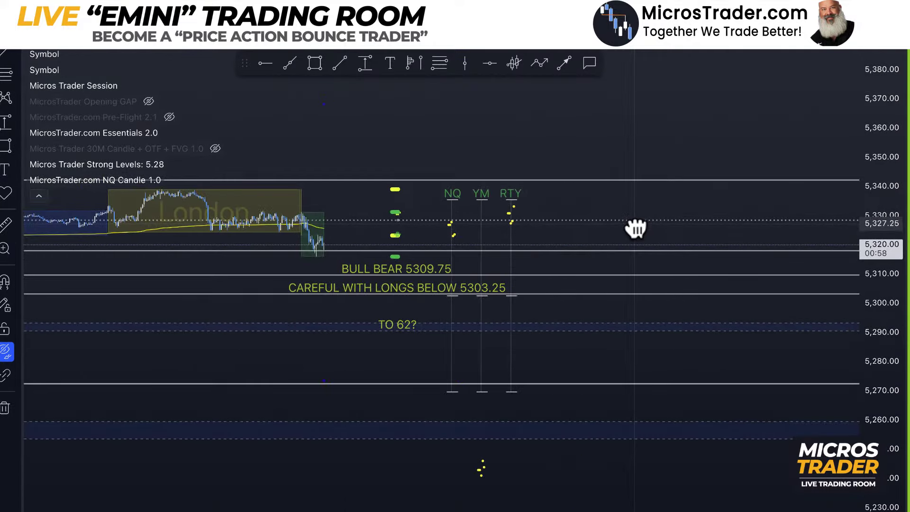
{"action": "scroll", "coordinate": [557, 358], "scroll_direction": "left", "scroll_amount": 6}
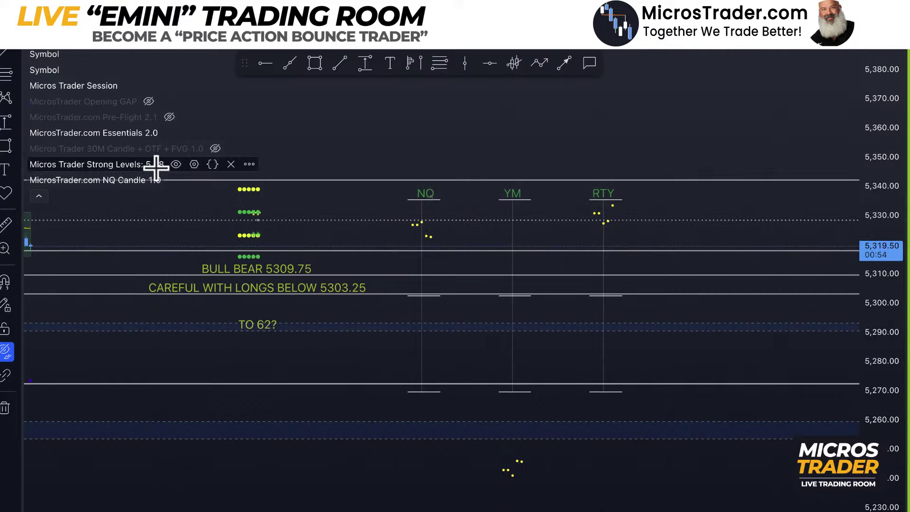
{"action": "left_click", "coordinate": [174, 164]}
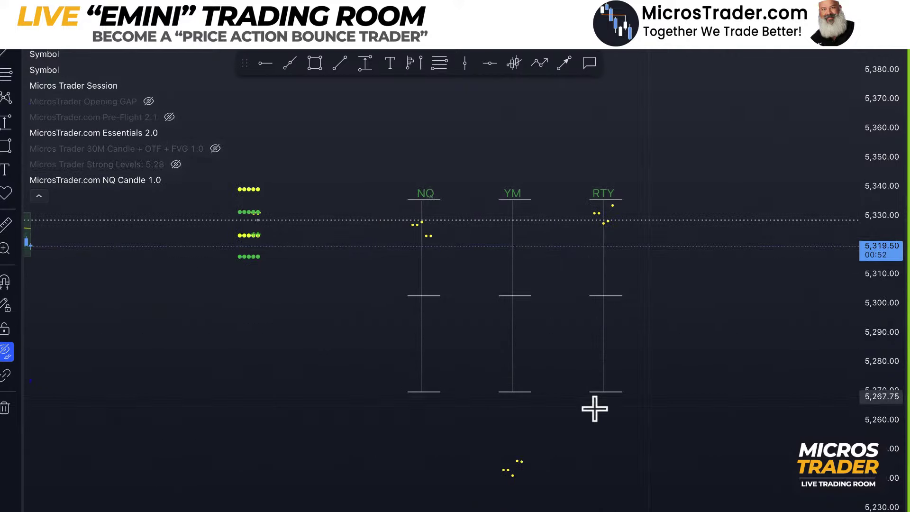
Step: Mark the NQ dots with temporary arrows, box the NQ, YM and RTY dots, and clear all the marks
{"action": "mouse_move", "coordinate": [398, 216]}
{"action": "left_mouse_down"}
{"action": "mouse_move", "coordinate": [462, 244]}
{"action": "mouse_move", "coordinate": [413, 206]}
{"action": "mouse_move", "coordinate": [412, 222]}
{"action": "mouse_move", "coordinate": [442, 226]}
{"action": "left_mouse_up"}
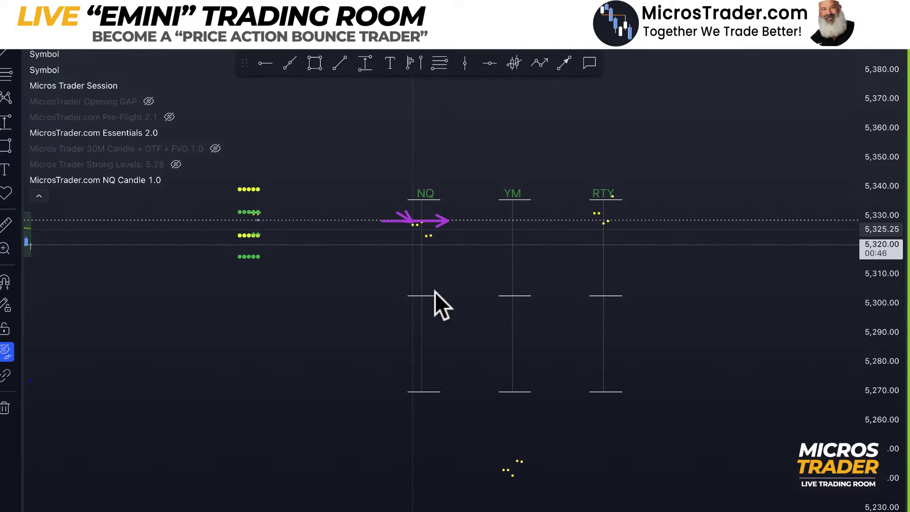
{"action": "mouse_move", "coordinate": [416, 215]}
{"action": "left_mouse_down"}
{"action": "mouse_move", "coordinate": [427, 215]}
{"action": "mouse_move", "coordinate": [419, 222]}
{"action": "left_mouse_up"}
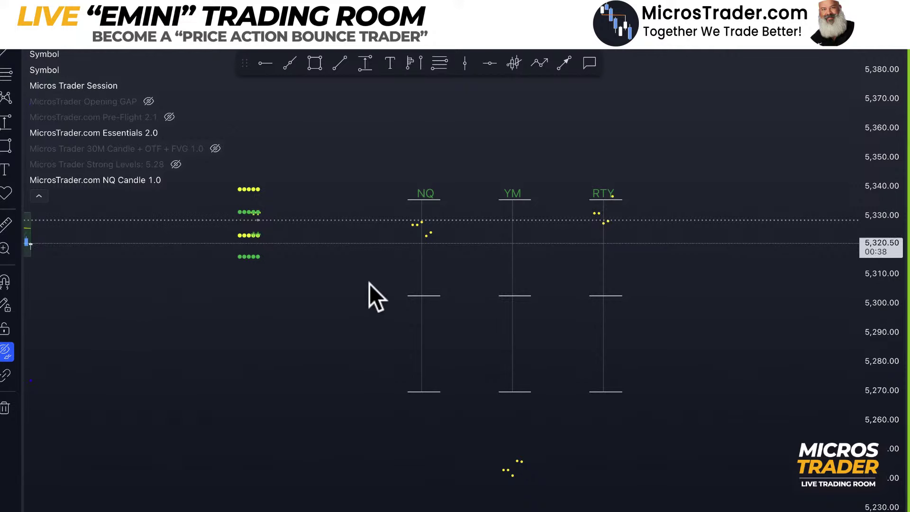
{"action": "left_click_drag", "start_coordinate": [384, 209], "coordinate": [455, 244]}
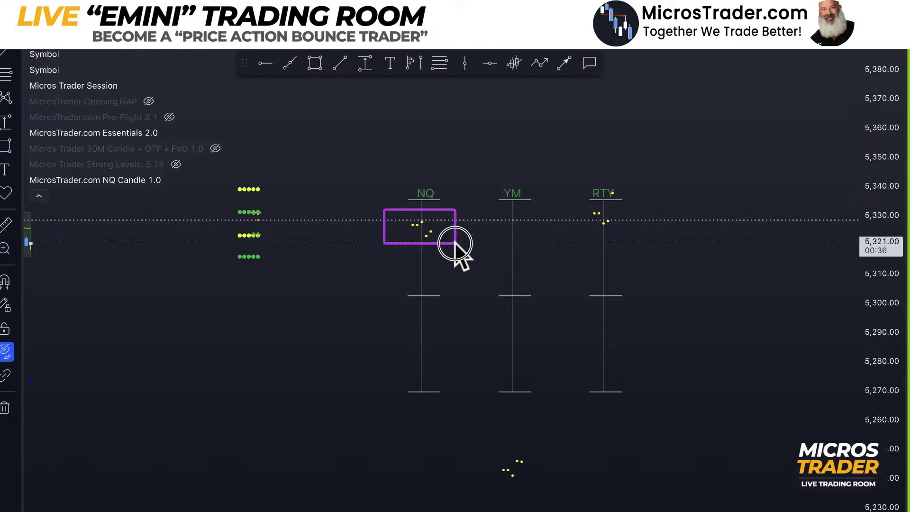
{"action": "left_click_drag", "start_coordinate": [478, 430], "coordinate": [541, 493]}
{"action": "left_click_drag", "start_coordinate": [585, 170], "coordinate": [629, 199]}
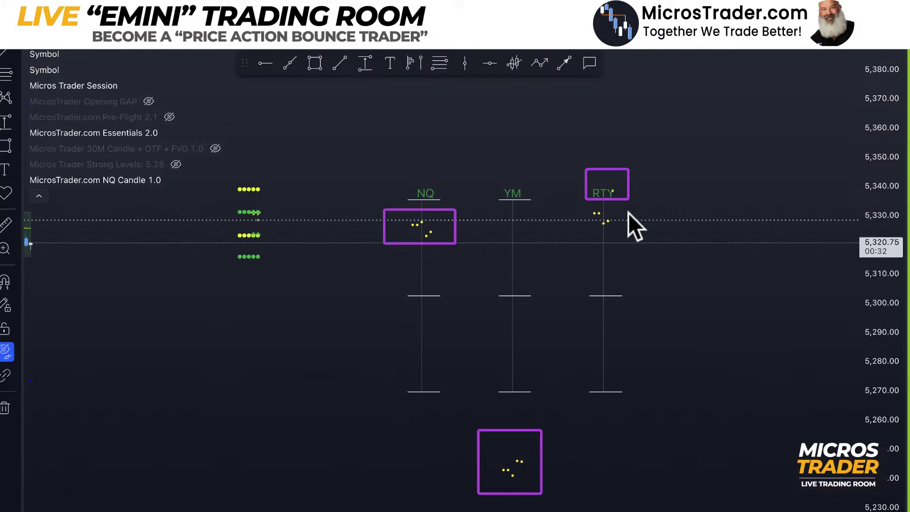
{"action": "key", "text": "Escape"}
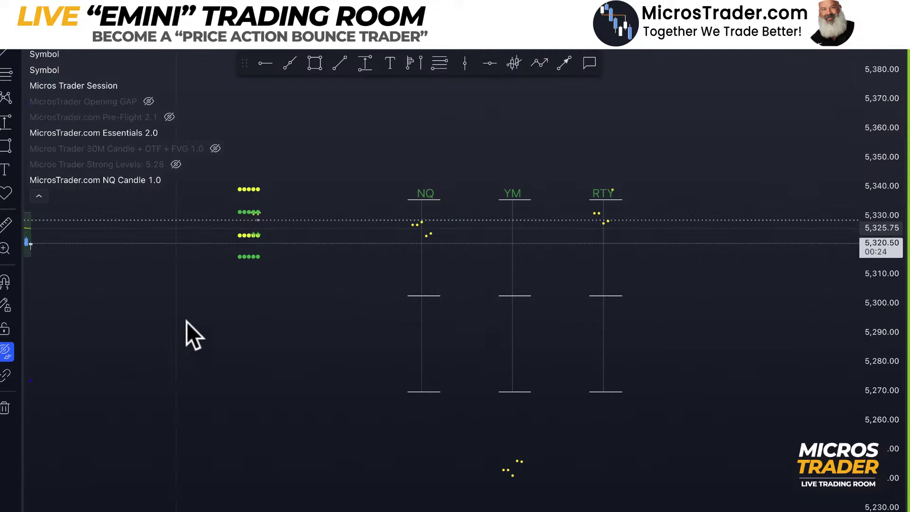
Step: Check the plot type options for the first yellow plot in the MicrosTrader.com NQ Candle 1.0 style settings
{"action": "left_click_drag", "start_coordinate": [161, 358], "coordinate": [822, 383]}
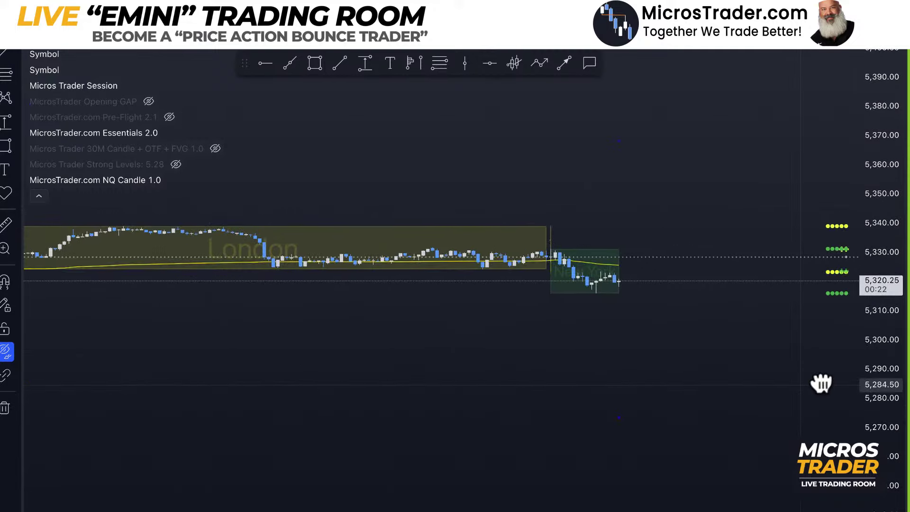
{"action": "left_click_drag", "start_coordinate": [902, 376], "coordinate": [392, 149]}
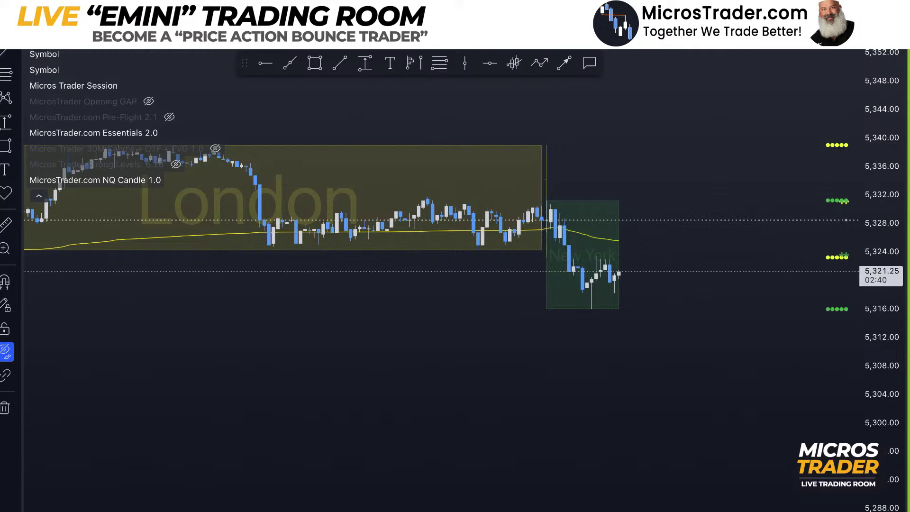
{"action": "left_click_drag", "start_coordinate": [754, 446], "coordinate": [465, 454]}
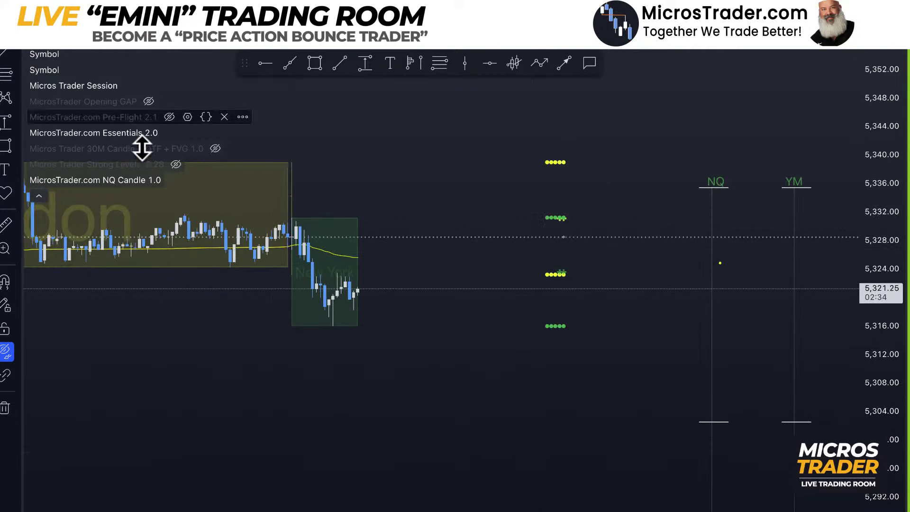
{"action": "left_click", "coordinate": [190, 180]}
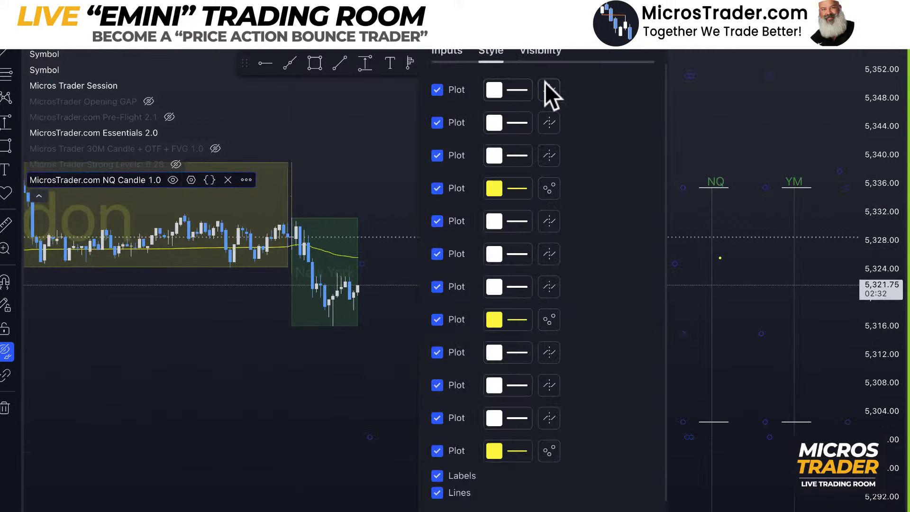
{"action": "left_click", "coordinate": [549, 184]}
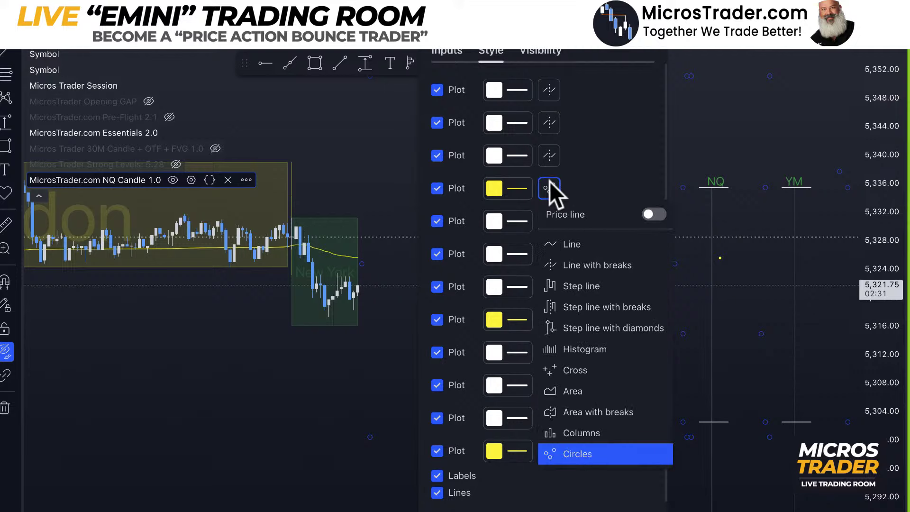
{"action": "left_click", "coordinate": [605, 167]}
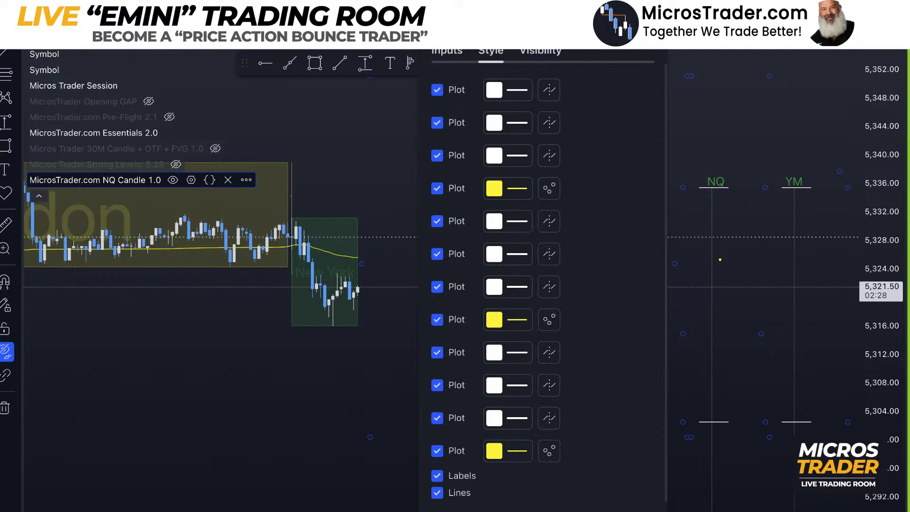
{"action": "key", "text": "Escape"}
{"action": "left_click", "coordinate": [447, 376]}
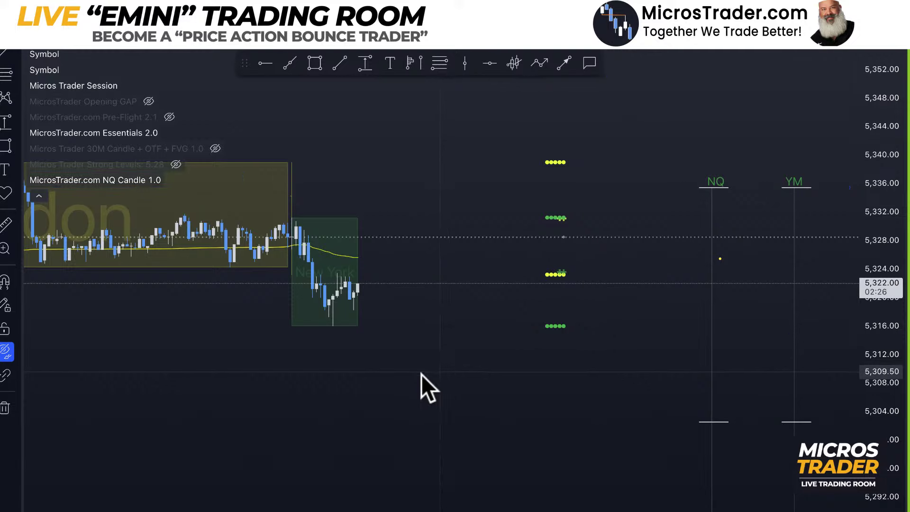
Step: Examine where the yellow NQ, YM and RTY dots sit against their range candles on the ES chart
{"action": "left_click", "coordinate": [467, 356]}
{"action": "left_click_drag", "start_coordinate": [467, 355], "coordinate": [515, 348]}
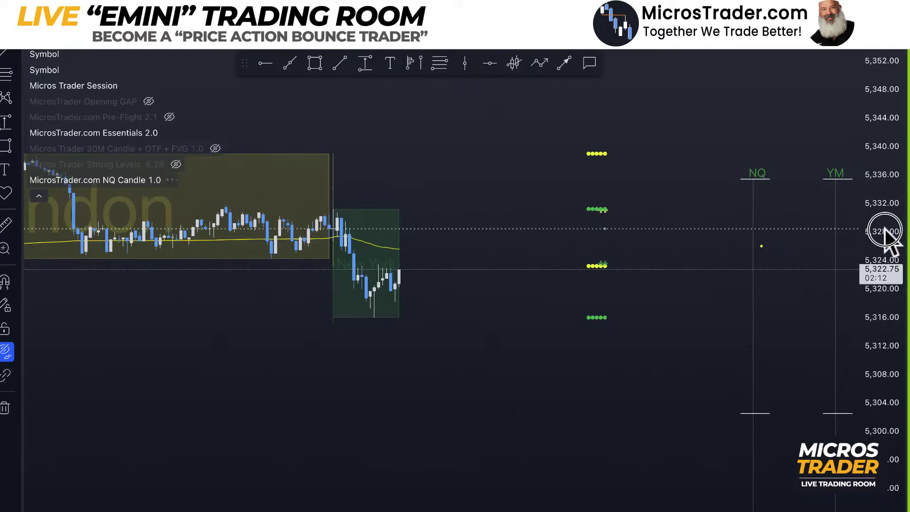
{"action": "left_click_drag", "start_coordinate": [888, 366], "coordinate": [825, 430]}
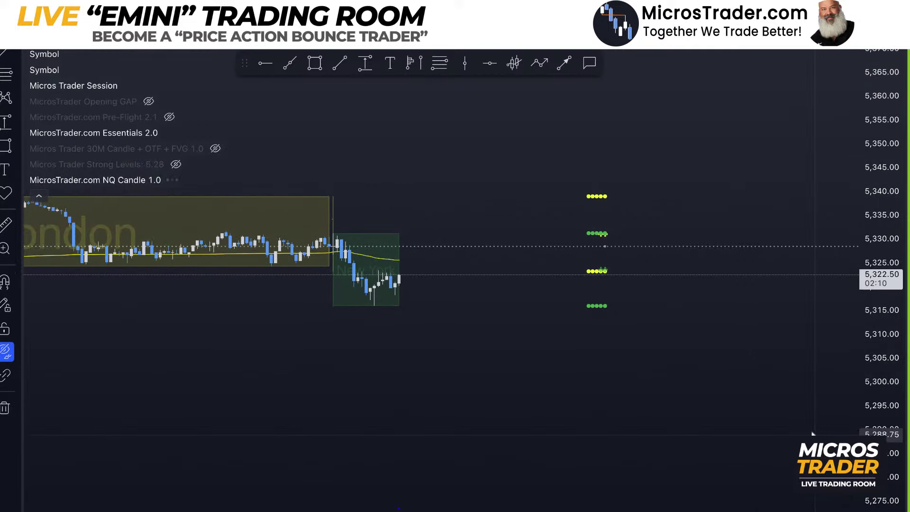
{"action": "scroll", "coordinate": [812, 434], "scroll_direction": "down", "scroll_amount": 1}
{"action": "left_click_drag", "start_coordinate": [727, 417], "coordinate": [612, 315]}
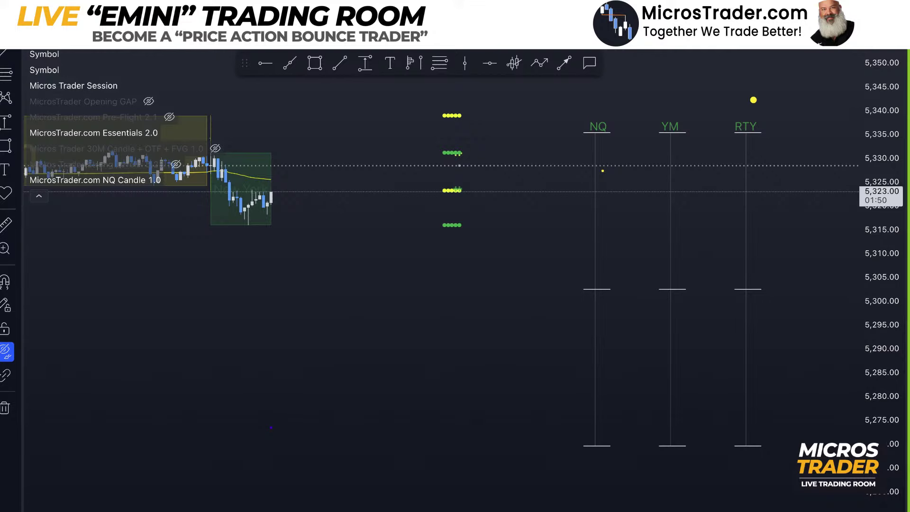
{"action": "left_click", "coordinate": [735, 268]}
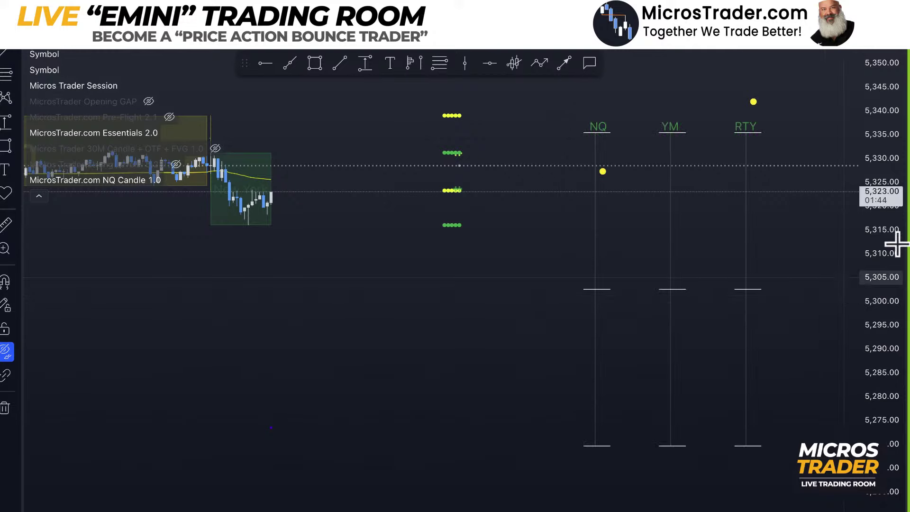
{"action": "left_click_drag", "start_coordinate": [896, 240], "coordinate": [898, 326]}
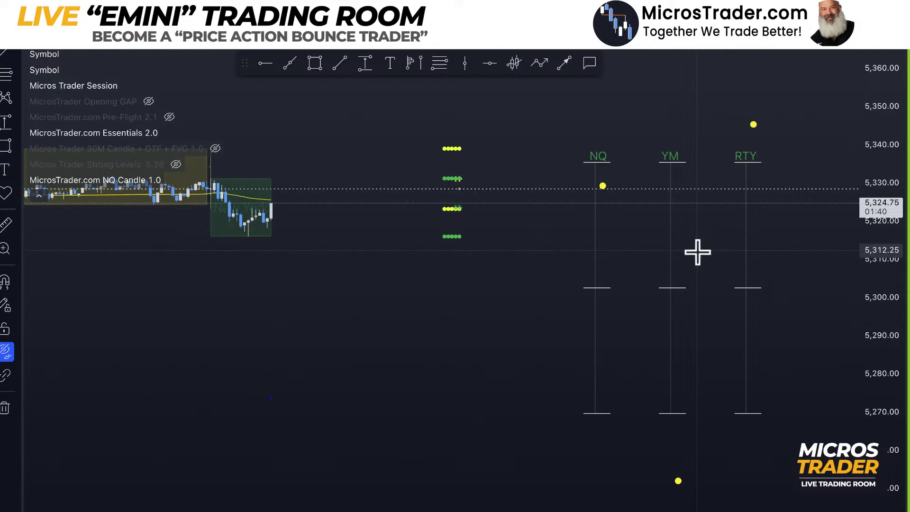
{"action": "left_click_drag", "start_coordinate": [901, 202], "coordinate": [869, 261]}
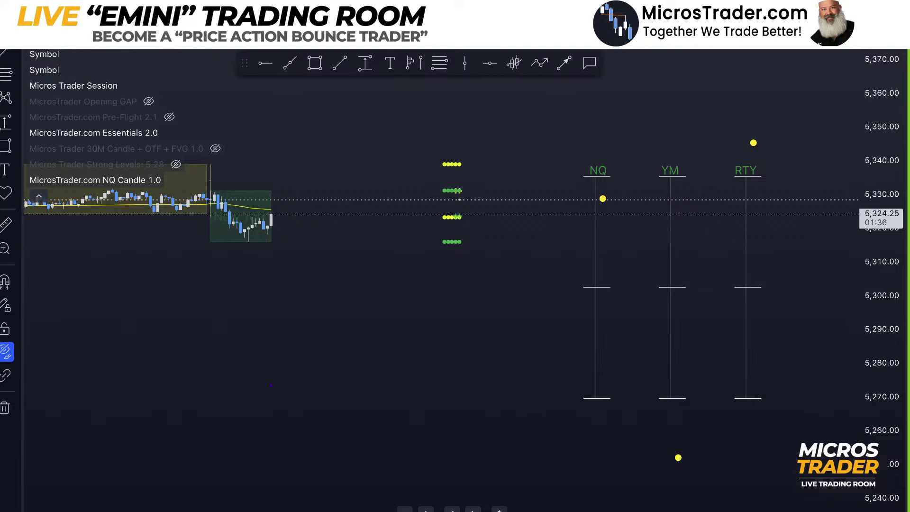
{"action": "left_click_drag", "start_coordinate": [830, 508], "coordinate": [545, 449]}
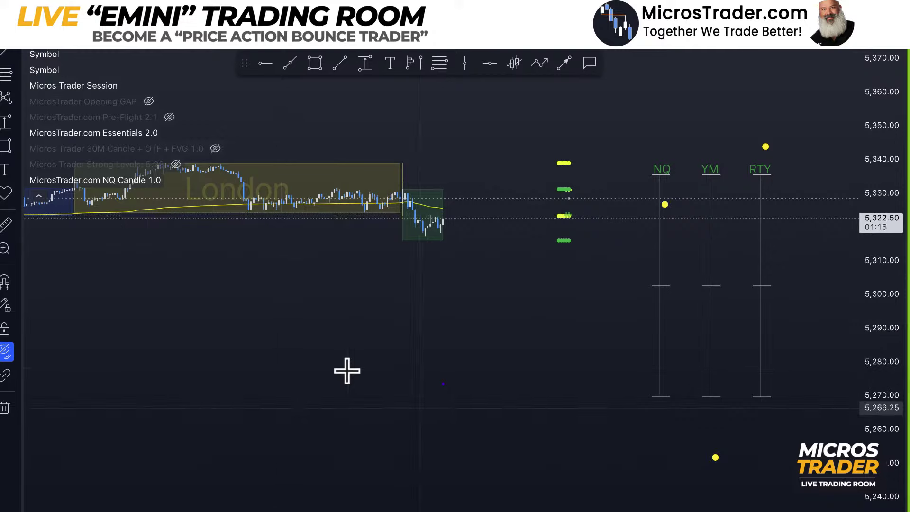
Step: Collapse the indicator list on the ES chart and centre the session boxes with the range candles
{"action": "left_click", "coordinate": [38, 195]}
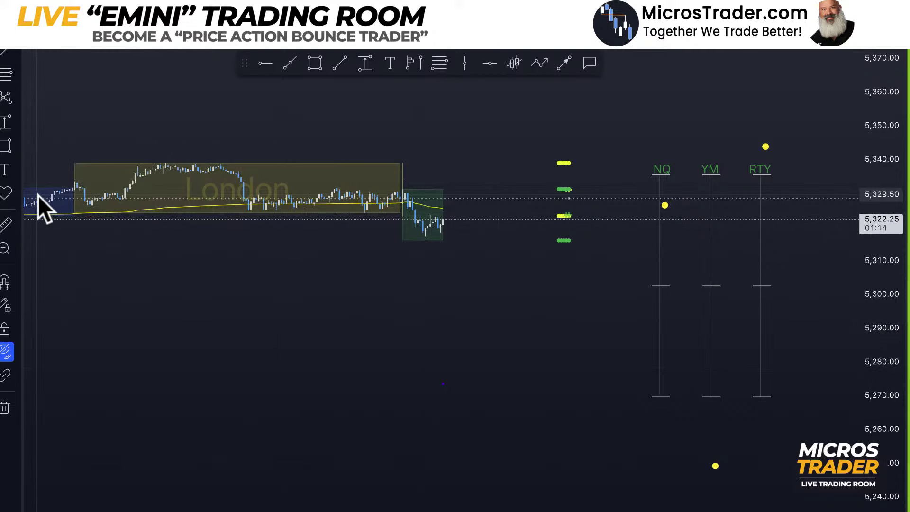
{"action": "left_click_drag", "start_coordinate": [505, 292], "coordinate": [506, 359]}
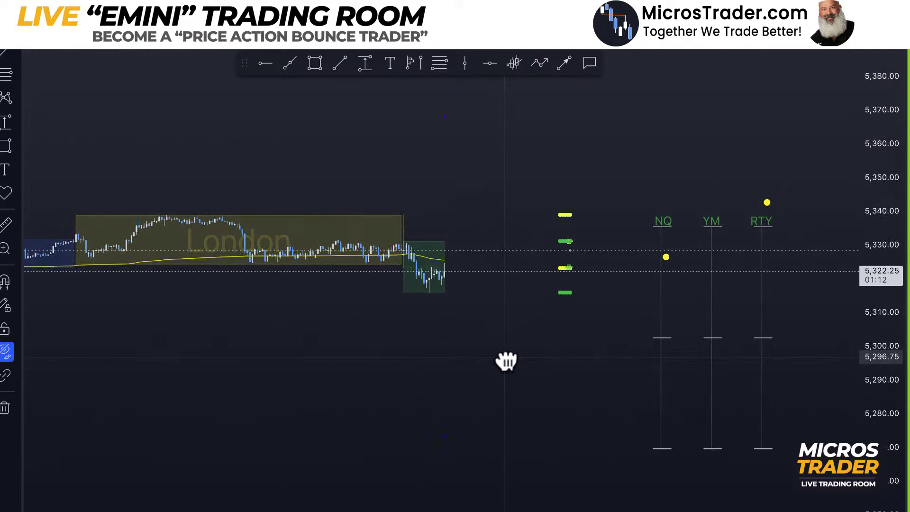
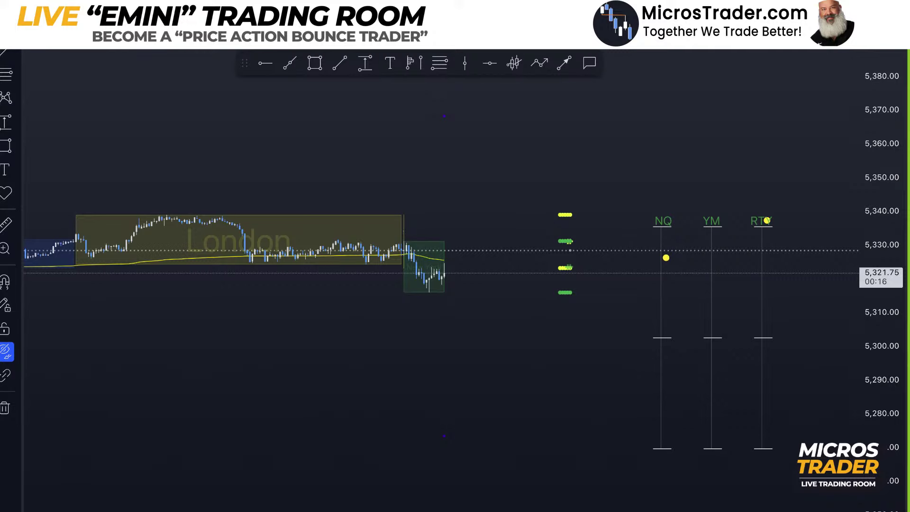
{"action": "left_click", "coordinate": [579, 341]}
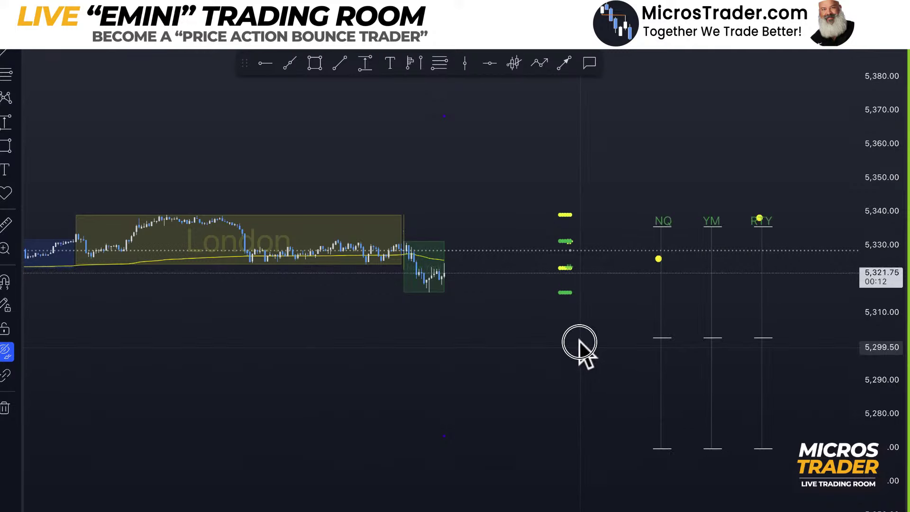
{"action": "left_click_drag", "start_coordinate": [579, 345], "coordinate": [579, 340]}
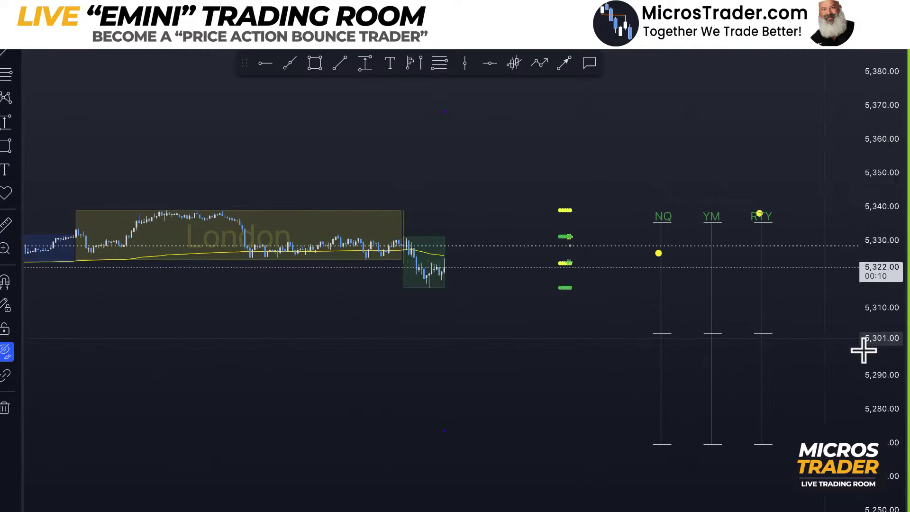
Step: Compare the NQ, YM and RTY dot positions with the ES price action in the London and New York sessions
{"action": "left_click_drag", "start_coordinate": [888, 349], "coordinate": [883, 315]}
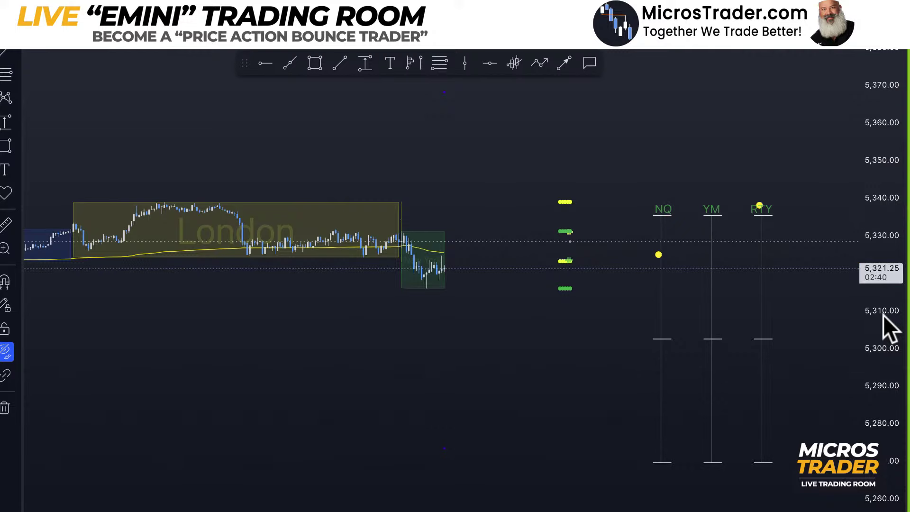
{"action": "left_click_drag", "start_coordinate": [805, 402], "coordinate": [802, 321]}
{"action": "left_click_drag", "start_coordinate": [877, 264], "coordinate": [886, 297]}
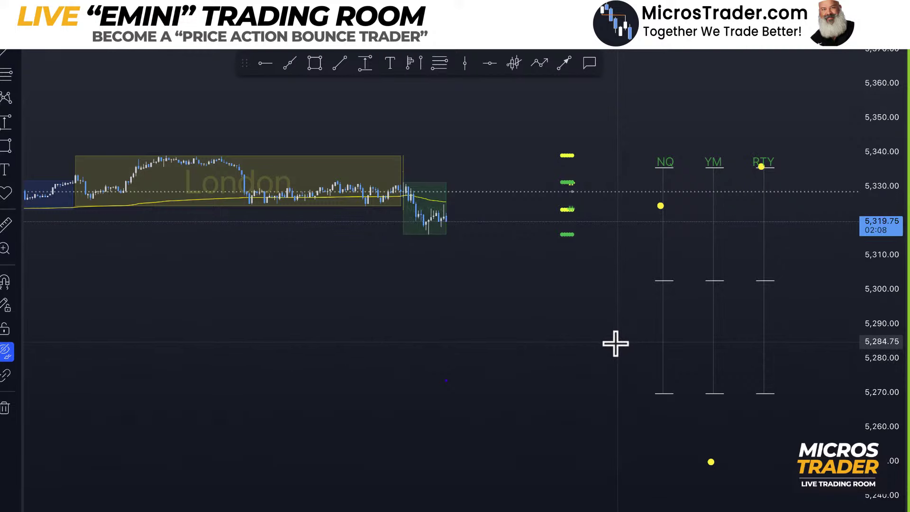
{"action": "left_click_drag", "start_coordinate": [524, 294], "coordinate": [490, 308]}
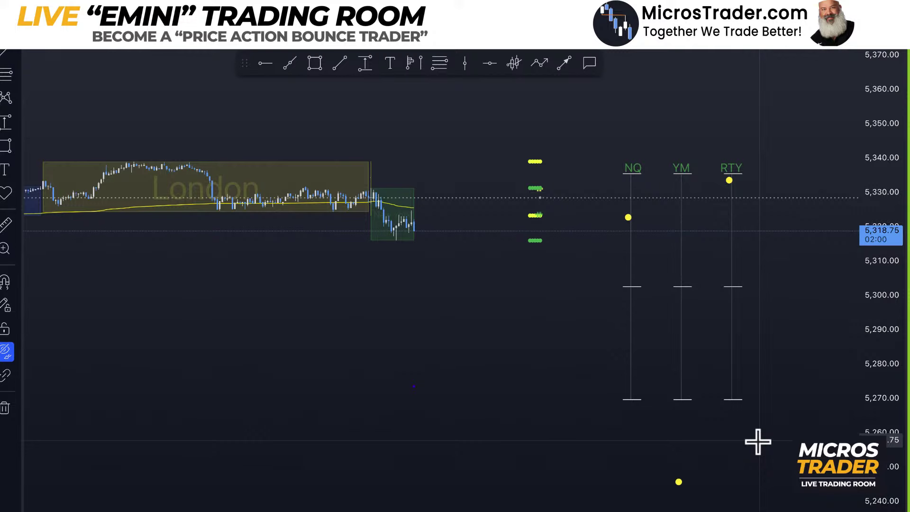
{"action": "left_click_drag", "start_coordinate": [893, 284], "coordinate": [894, 368]}
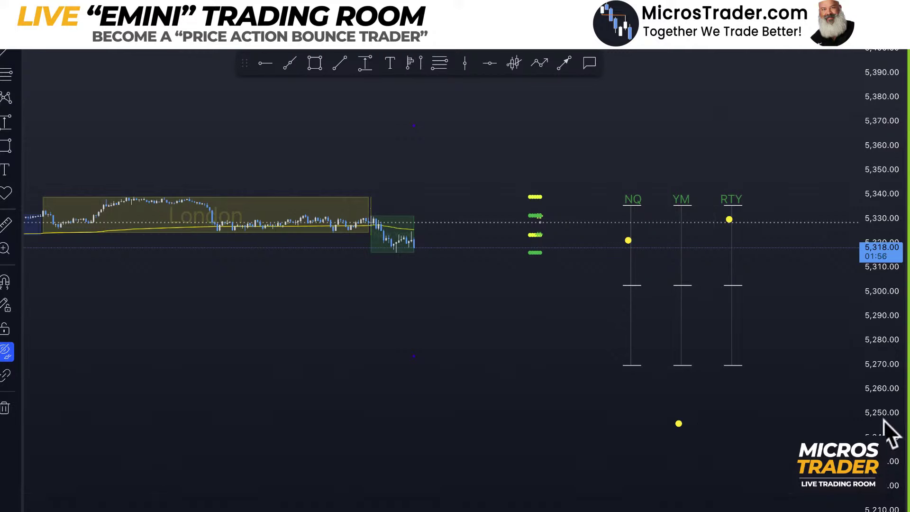
{"action": "left_click_drag", "start_coordinate": [888, 408], "coordinate": [882, 232]}
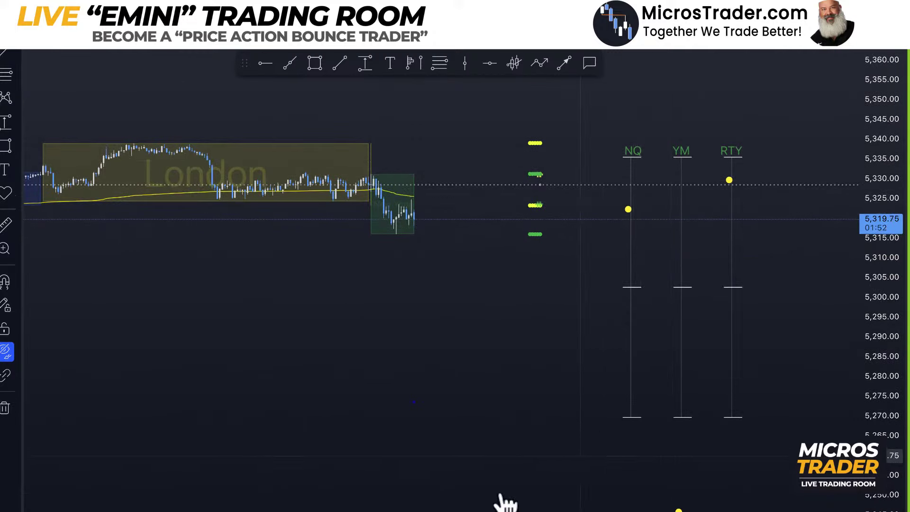
{"action": "left_click", "coordinate": [499, 510]}
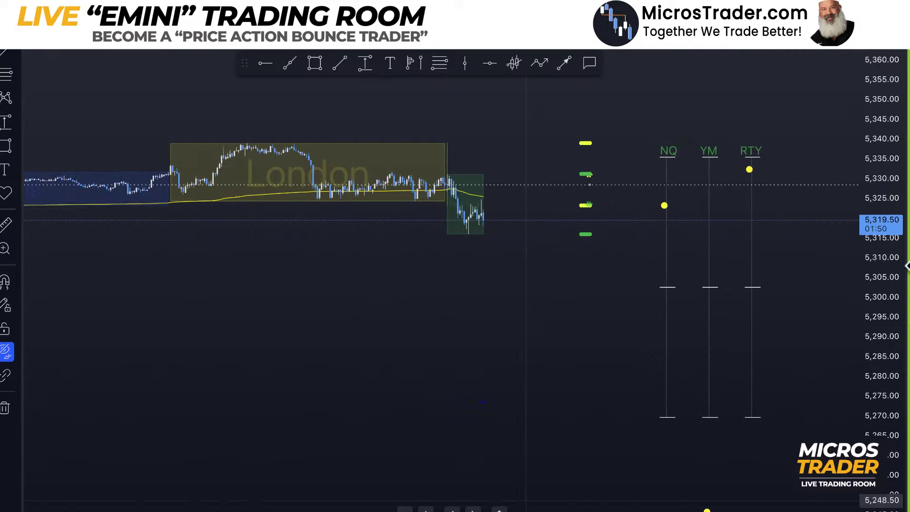
{"action": "left_click_drag", "start_coordinate": [883, 284], "coordinate": [873, 150]}
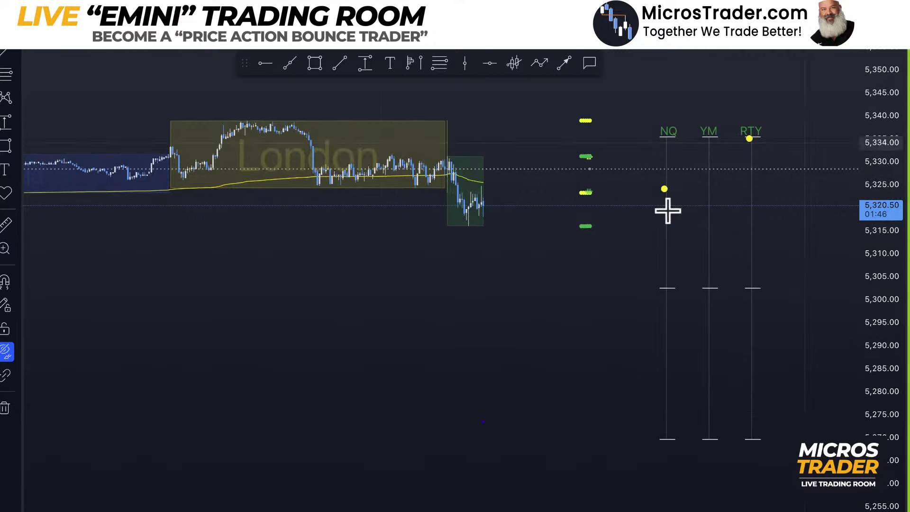
Step: Examine how far the yellow NQ, YM and RTY dots sit from the top of their range candles beside the New York session
{"action": "scroll", "coordinate": [378, 347], "scroll_direction": "up", "scroll_amount": 5}
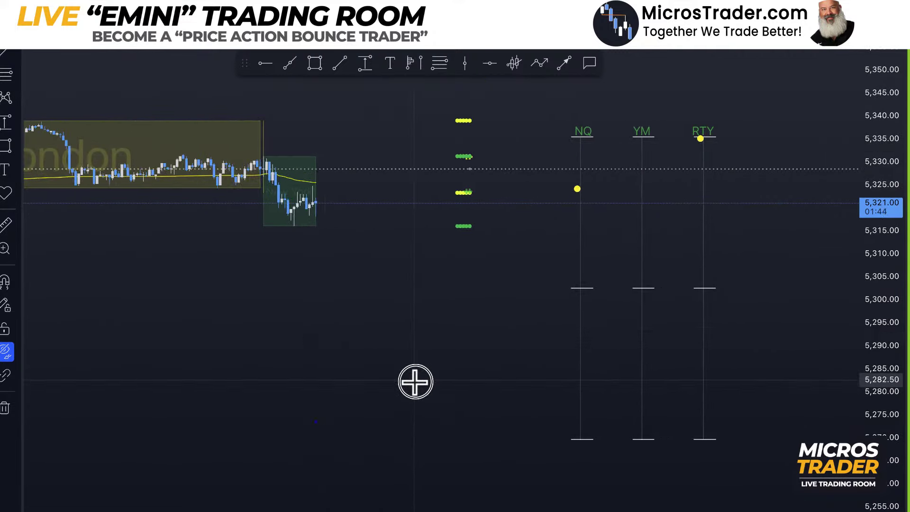
{"action": "left_click_drag", "start_coordinate": [415, 381], "coordinate": [520, 390]}
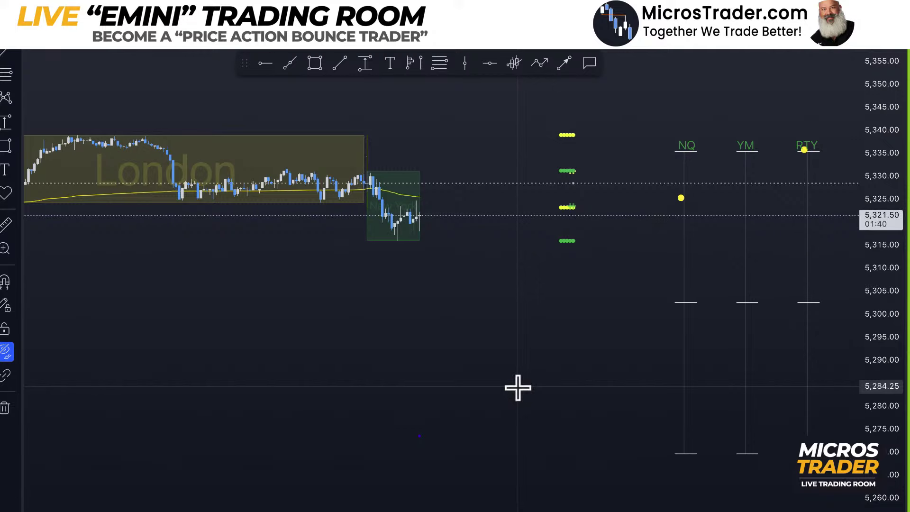
{"action": "scroll", "coordinate": [415, 290], "scroll_direction": "up", "scroll_amount": 1}
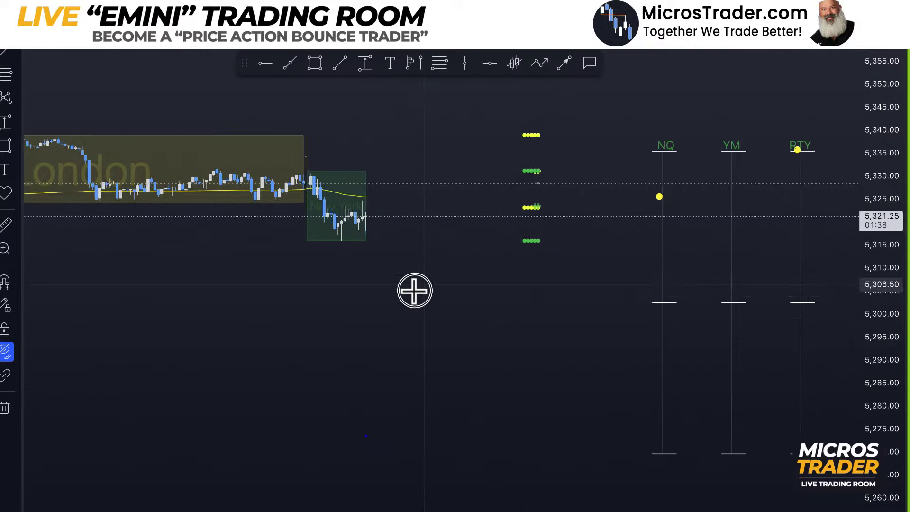
{"action": "left_click_drag", "start_coordinate": [415, 290], "coordinate": [589, 329]}
{"action": "left_click_drag", "start_coordinate": [524, 339], "coordinate": [352, 281]}
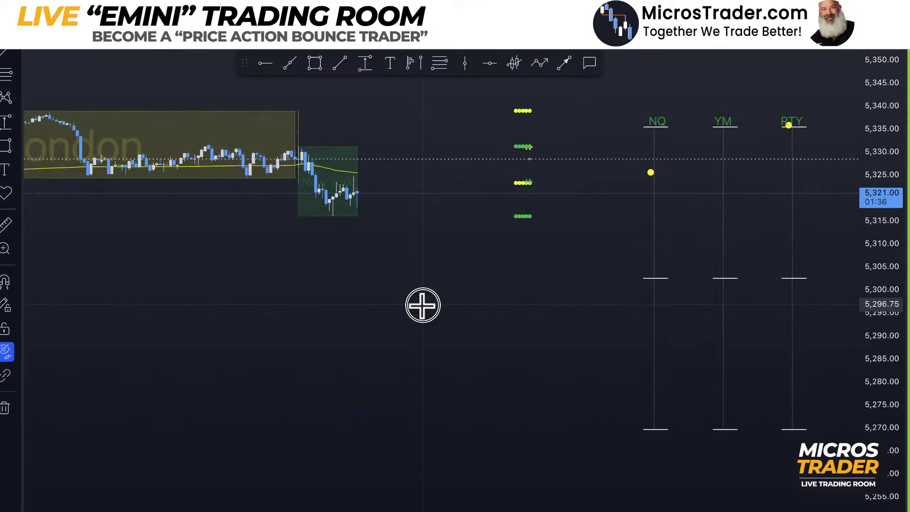
{"action": "left_click_drag", "start_coordinate": [423, 305], "coordinate": [407, 294]}
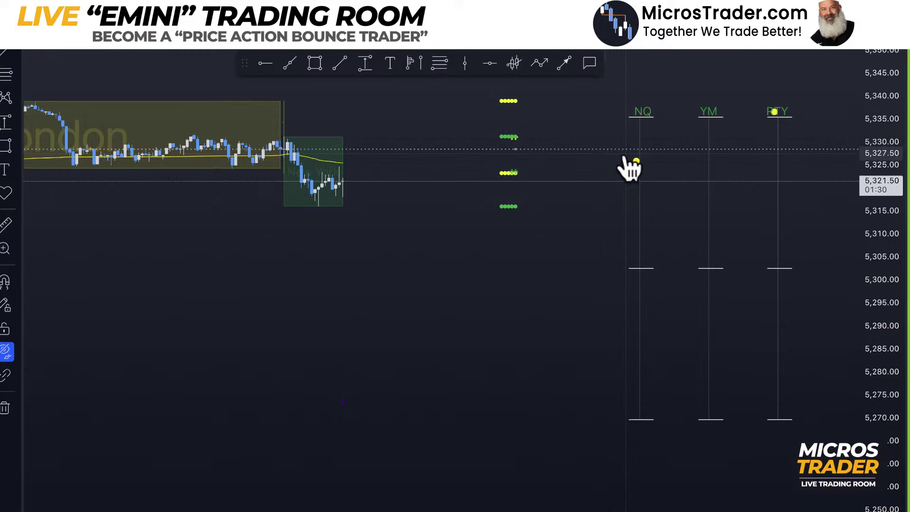
{"action": "left_click_drag", "start_coordinate": [622, 135], "coordinate": [623, 197]}
{"action": "left_click_drag", "start_coordinate": [652, 151], "coordinate": [650, 198]}
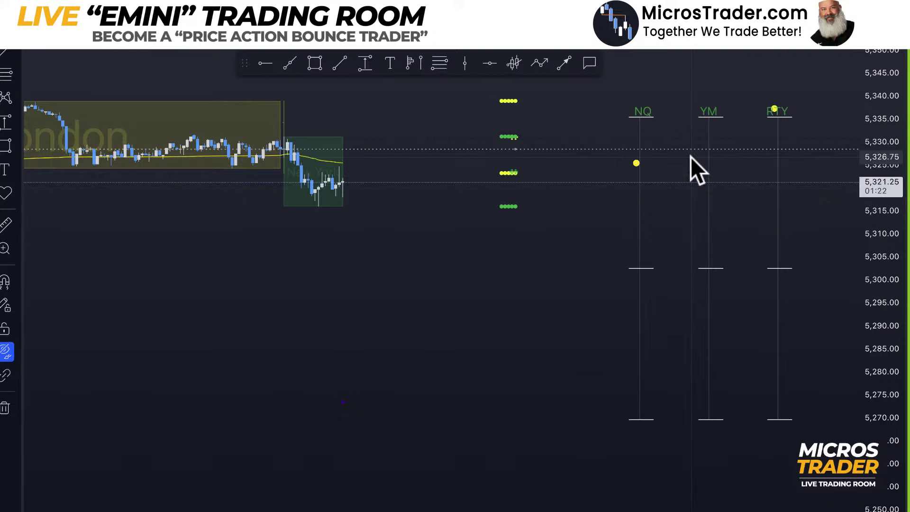
{"action": "left_click_drag", "start_coordinate": [874, 112], "coordinate": [883, 168]}
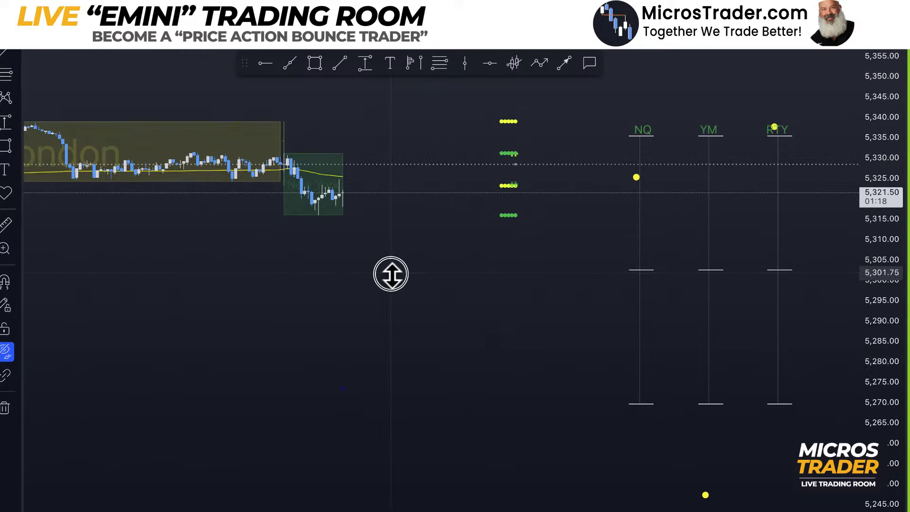
{"action": "left_click_drag", "start_coordinate": [441, 291], "coordinate": [581, 315]}
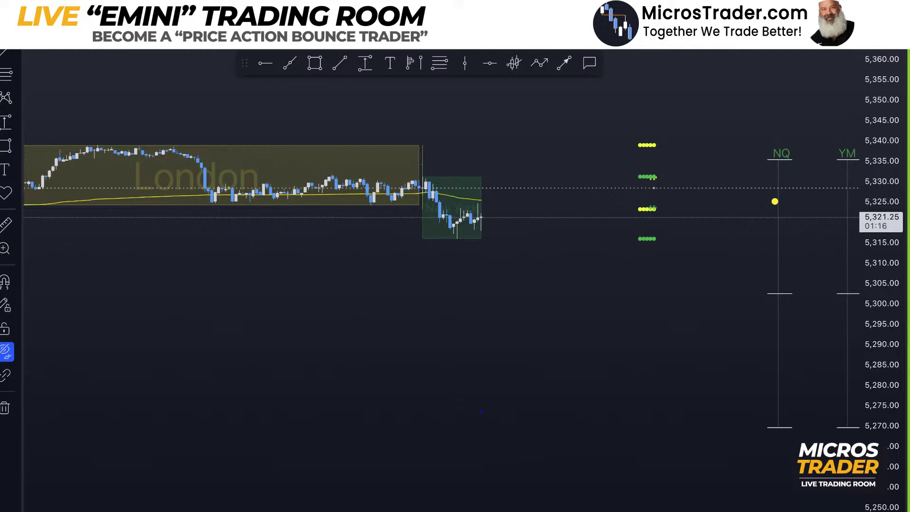
Step: Show the hidden drawings and compare the New York session price with the ONH and Asia ONL + Friday HB levels
{"action": "left_click", "coordinate": [7, 351]}
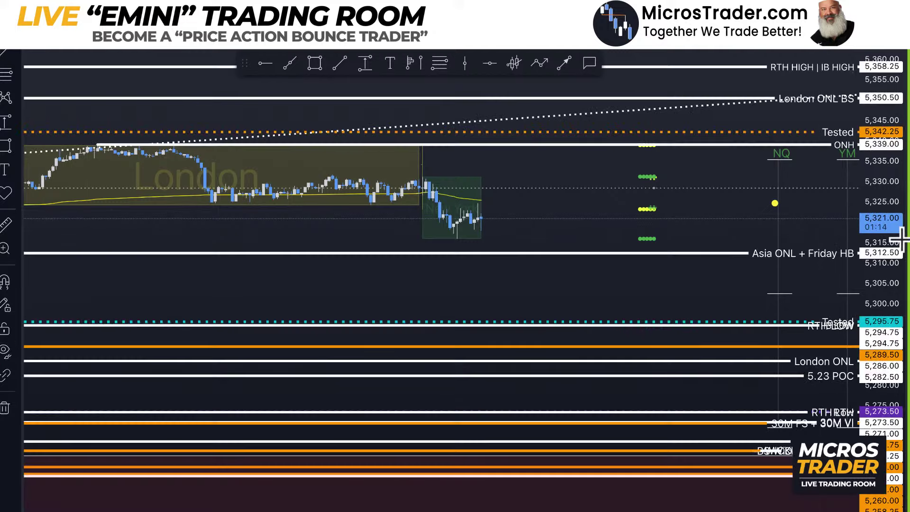
{"action": "left_click_drag", "start_coordinate": [872, 218], "coordinate": [872, 204]}
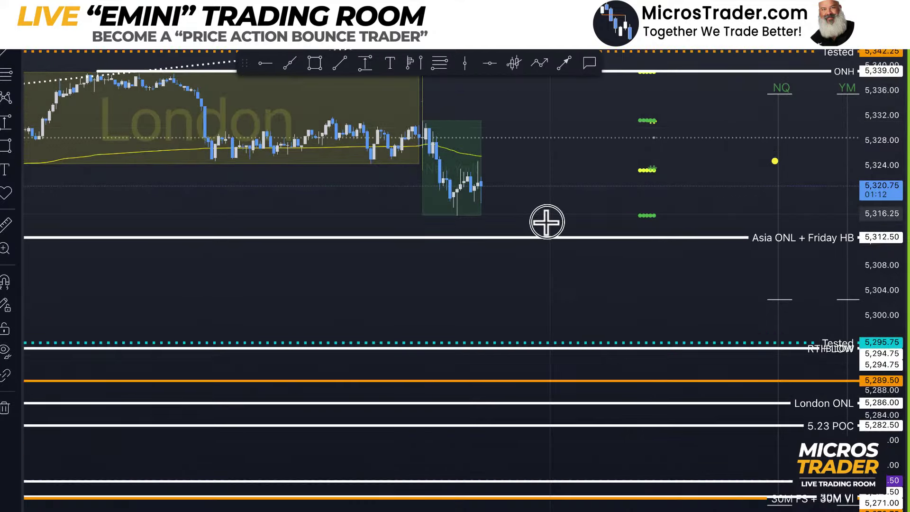
{"action": "left_click_drag", "start_coordinate": [547, 273], "coordinate": [583, 366]}
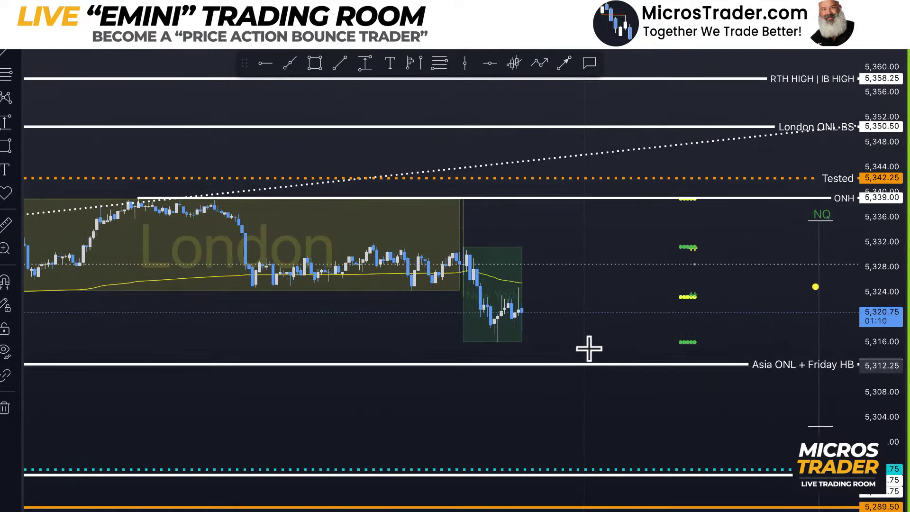
{"action": "scroll", "coordinate": [578, 309], "scroll_direction": "up", "scroll_amount": 2}
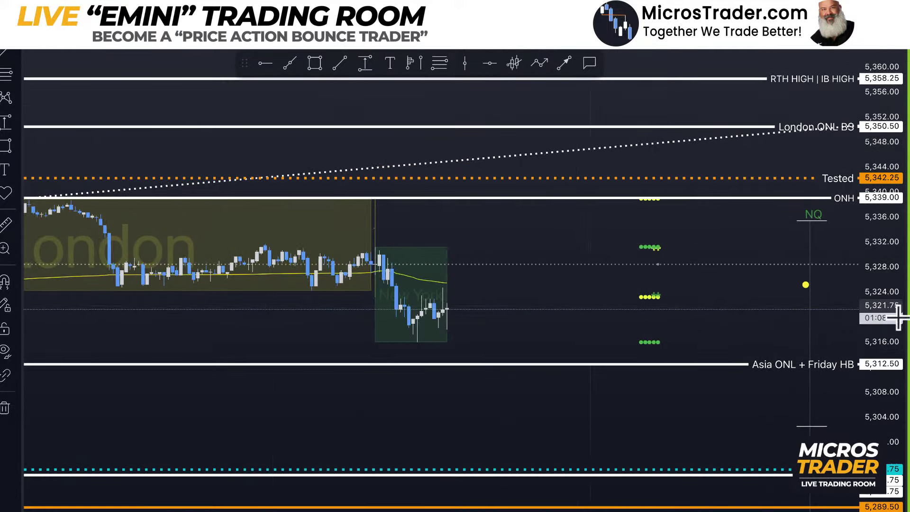
{"action": "left_click_drag", "start_coordinate": [886, 336], "coordinate": [885, 360]}
{"action": "scroll", "coordinate": [539, 323], "scroll_direction": "up", "scroll_amount": 3}
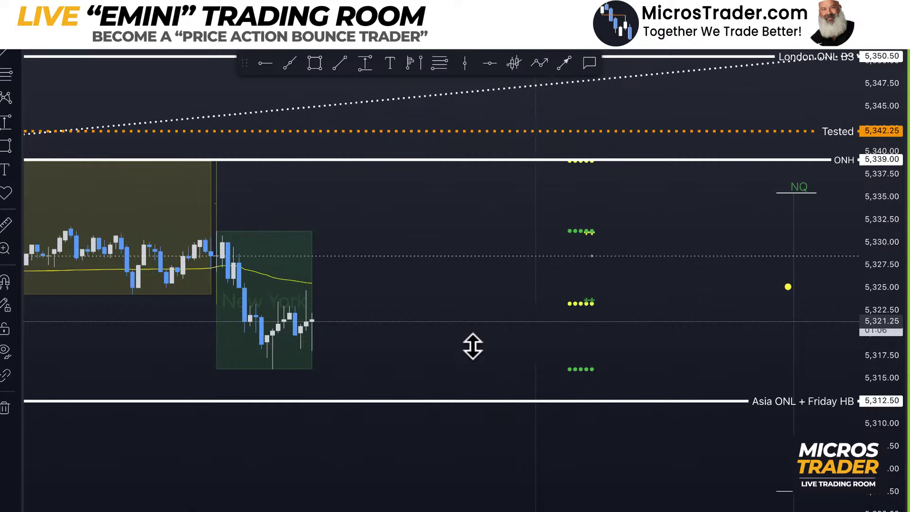
{"action": "scroll", "coordinate": [634, 309], "scroll_direction": "up", "scroll_amount": 5}
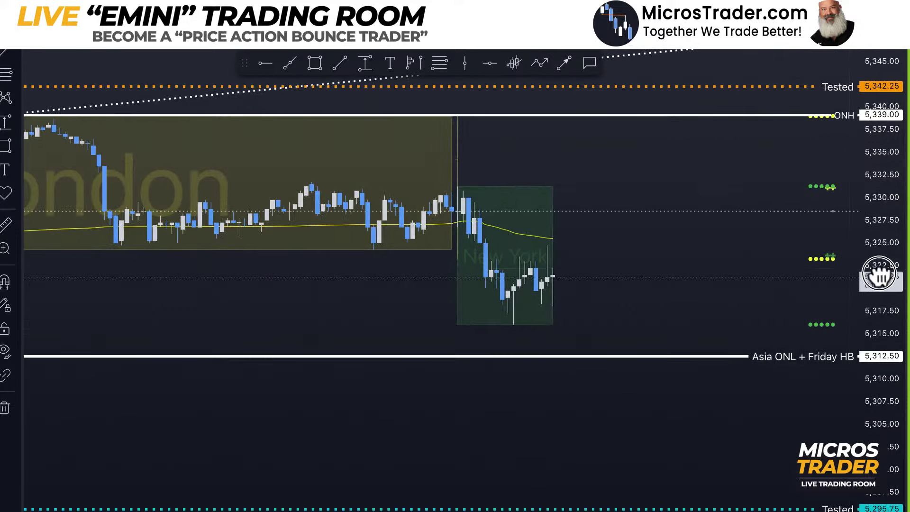
{"action": "left_click_drag", "start_coordinate": [878, 271], "coordinate": [876, 223]}
{"action": "scroll", "coordinate": [612, 351], "scroll_direction": "up", "scroll_amount": 2}
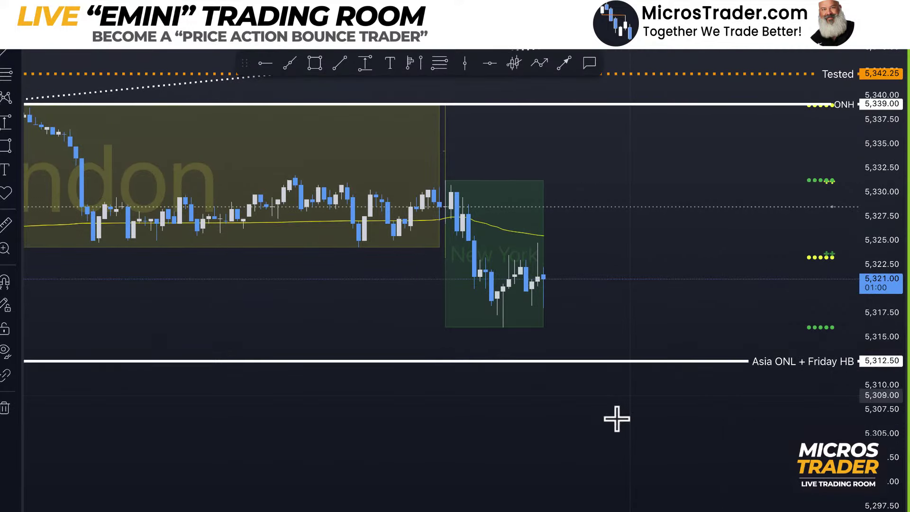
{"action": "left_click_drag", "start_coordinate": [489, 364], "coordinate": [422, 350]}
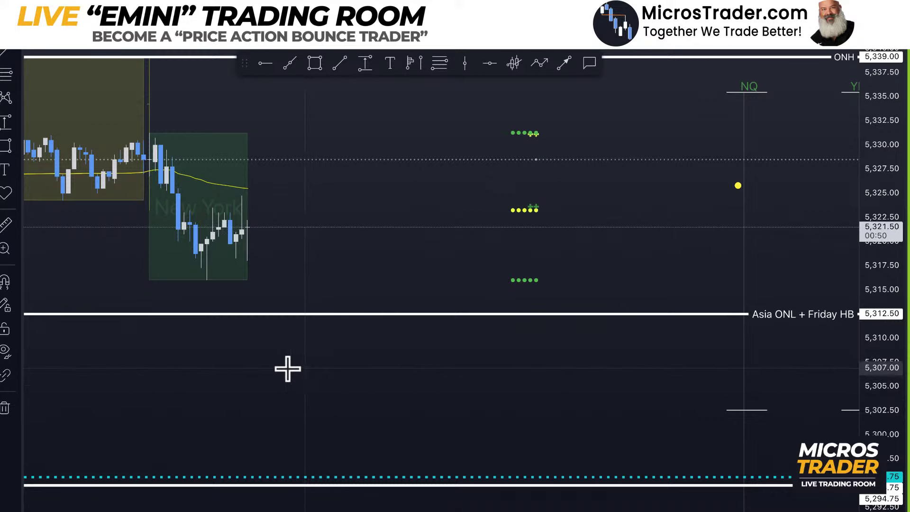
Step: Mark out the upper part of the NQ, YM and RTY range candles and compare their dots with the ES levels
{"action": "left_click", "coordinate": [487, 365]}
{"action": "left_click_drag", "start_coordinate": [487, 366], "coordinate": [97, 411]}
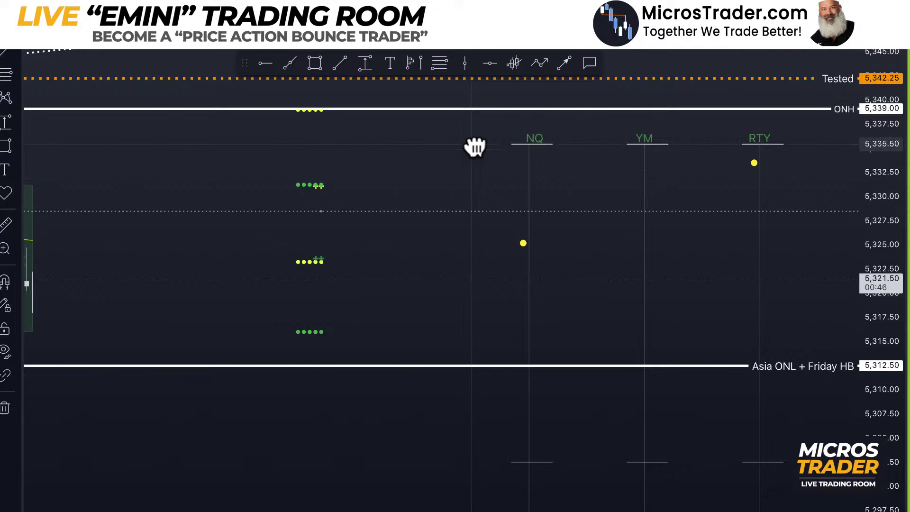
{"action": "left_click_drag", "start_coordinate": [497, 120], "coordinate": [584, 253]}
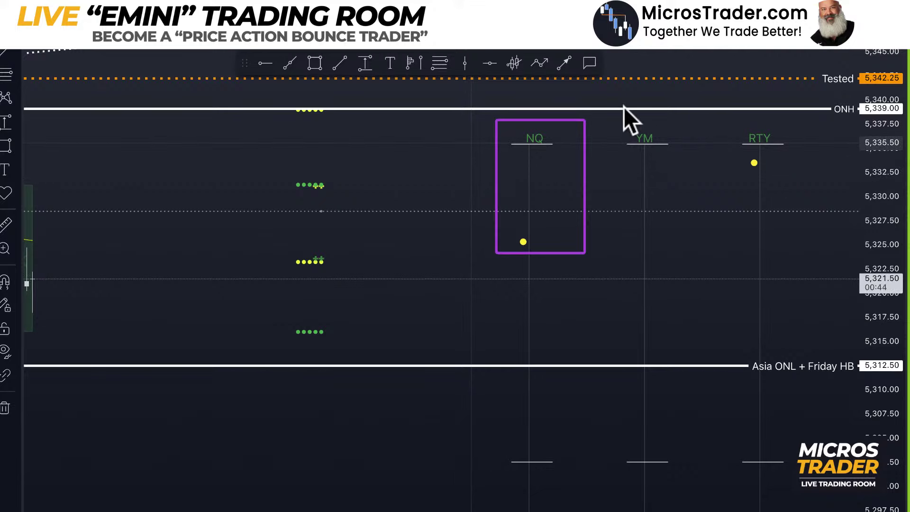
{"action": "left_click_drag", "start_coordinate": [624, 109], "coordinate": [693, 221]}
{"action": "left_click_drag", "start_coordinate": [730, 107], "coordinate": [814, 225]}
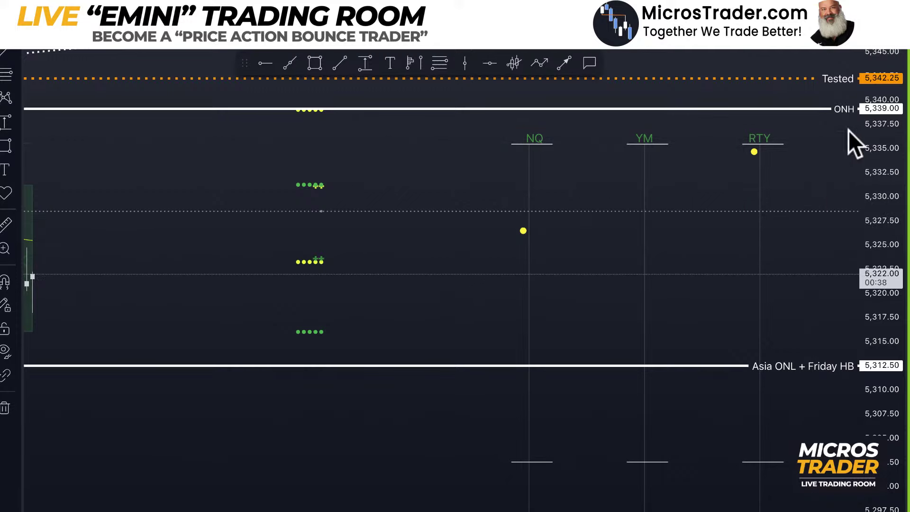
{"action": "left_click_drag", "start_coordinate": [896, 224], "coordinate": [903, 289]}
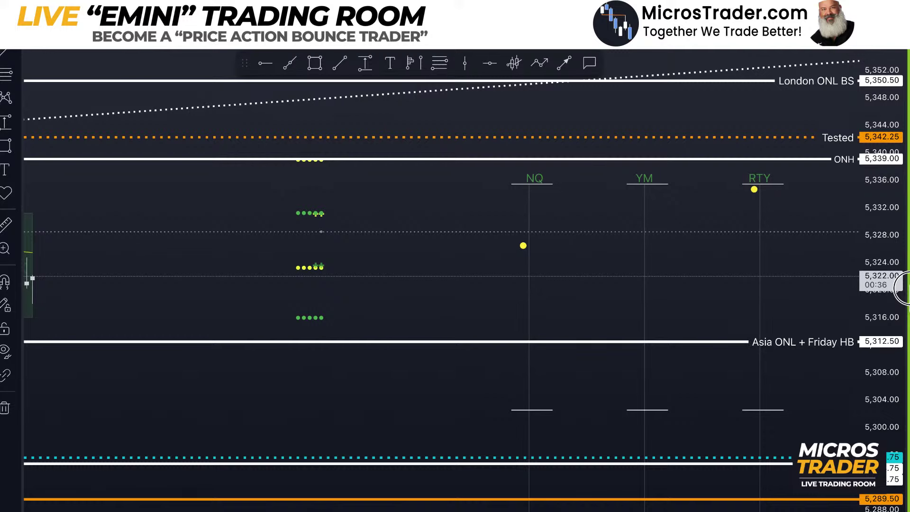
{"action": "left_click_drag", "start_coordinate": [903, 289], "coordinate": [904, 279]}
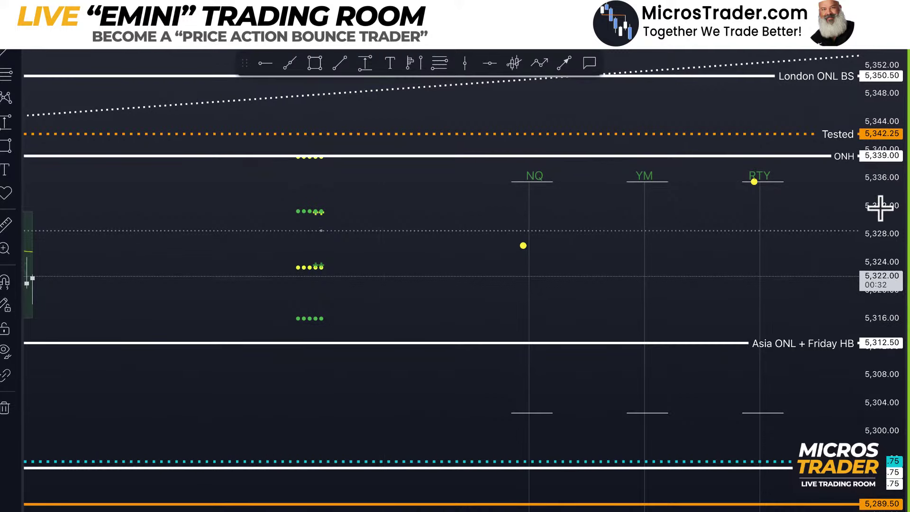
Step: Review the levels below Asia ONL + Friday HB and show the Micros Trader Strong Levels: 5.28 indicator
{"action": "left_click_drag", "start_coordinate": [392, 314], "coordinate": [436, 144]}
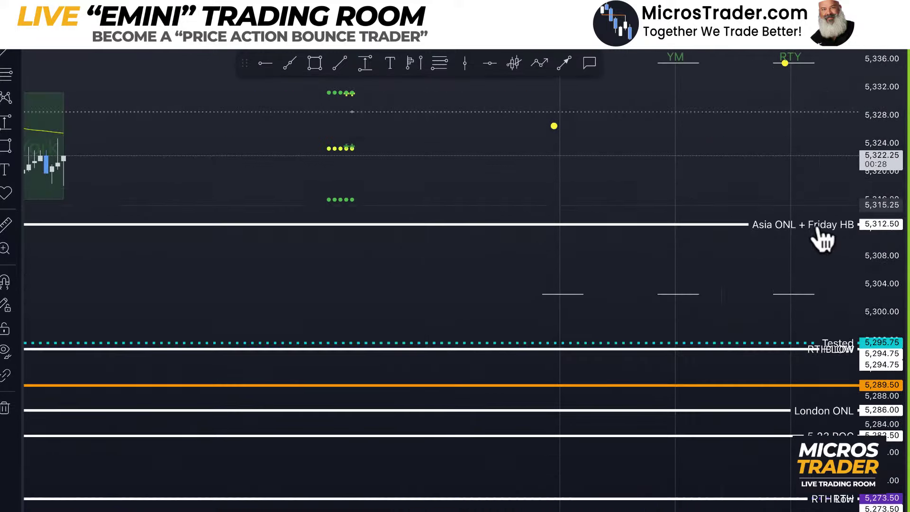
{"action": "left_click_drag", "start_coordinate": [631, 365], "coordinate": [809, 420]}
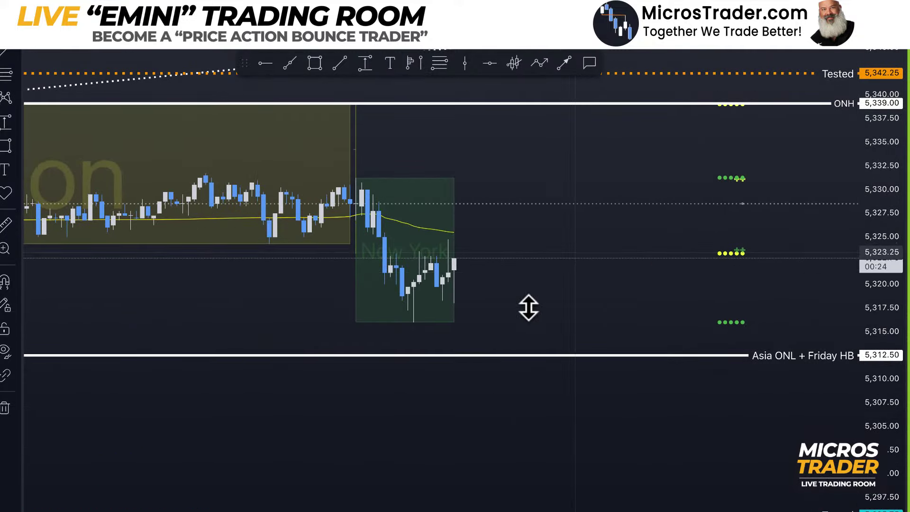
{"action": "left_click_drag", "start_coordinate": [514, 360], "coordinate": [512, 388]}
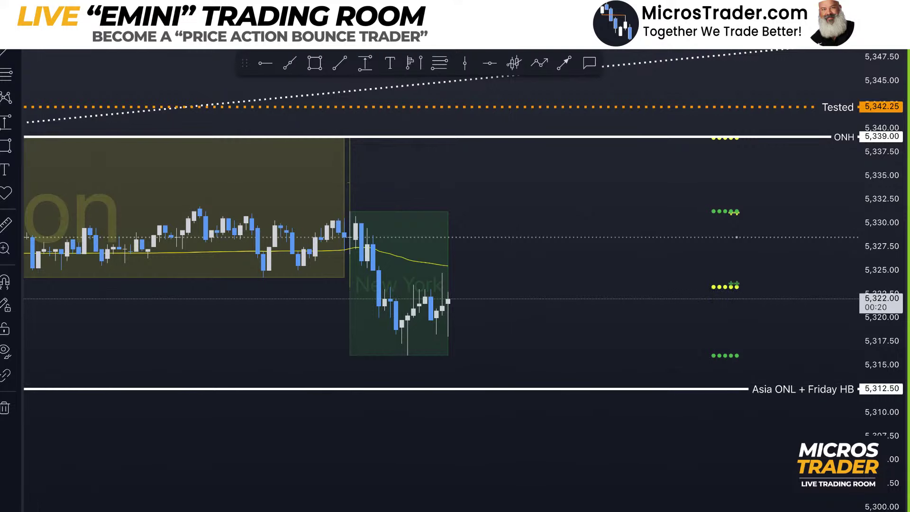
{"action": "left_click", "coordinate": [33, 56]}
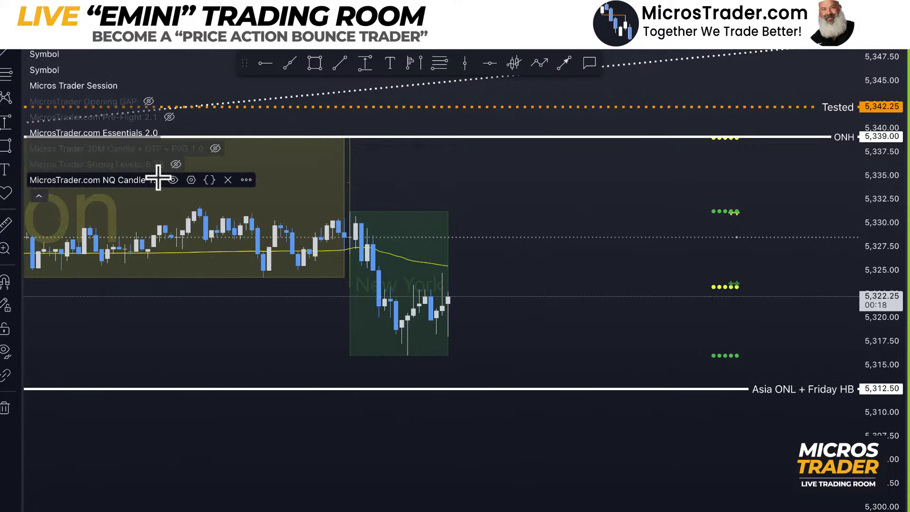
{"action": "left_click", "coordinate": [176, 164]}
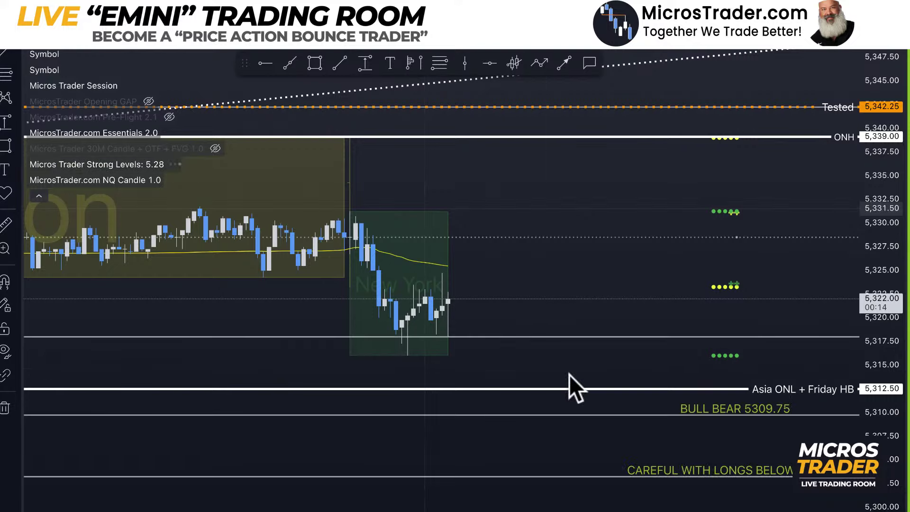
{"action": "left_click_drag", "start_coordinate": [545, 375], "coordinate": [684, 430]}
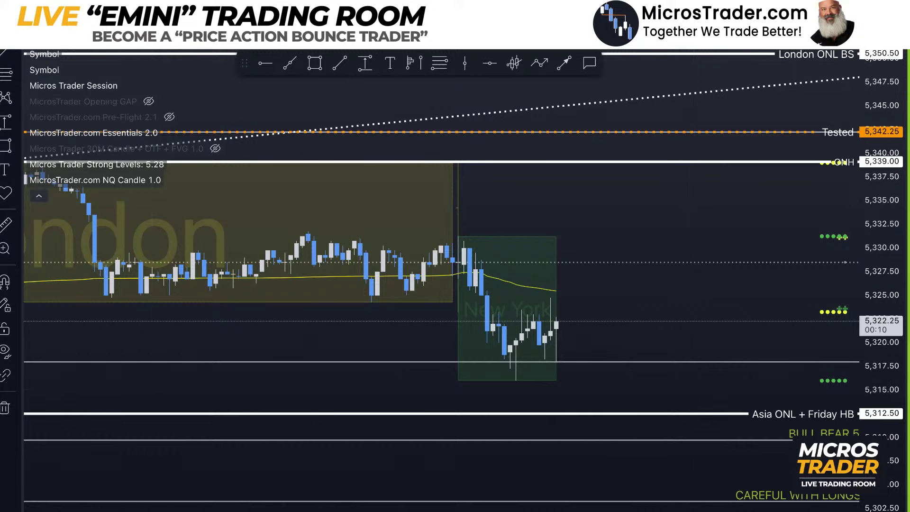
Step: Switch the ES chart to the 1-minute interval and examine the New York session's price action above the 5,318.00 level
{"action": "key", "text": "1"}
{"action": "key", "text": "Return"}
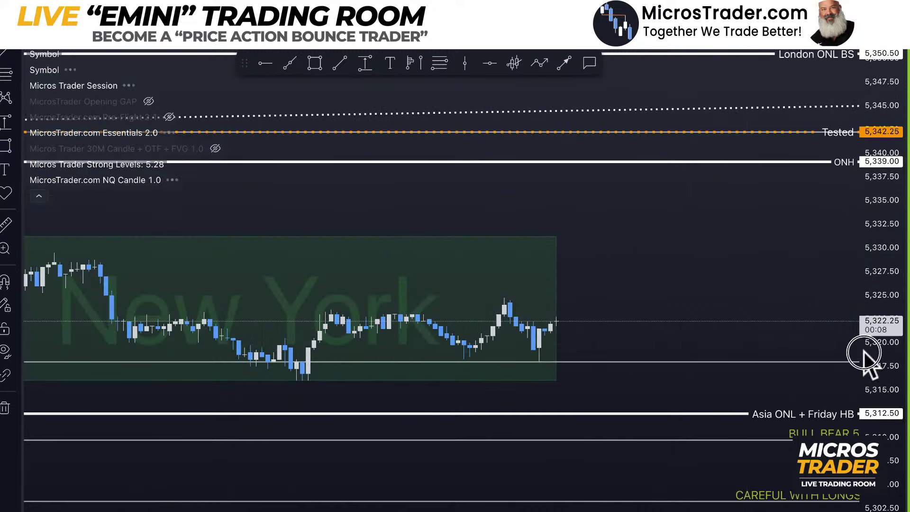
{"action": "left_click_drag", "start_coordinate": [863, 356], "coordinate": [863, 198]}
{"action": "left_click_drag", "start_coordinate": [677, 372], "coordinate": [673, 223]}
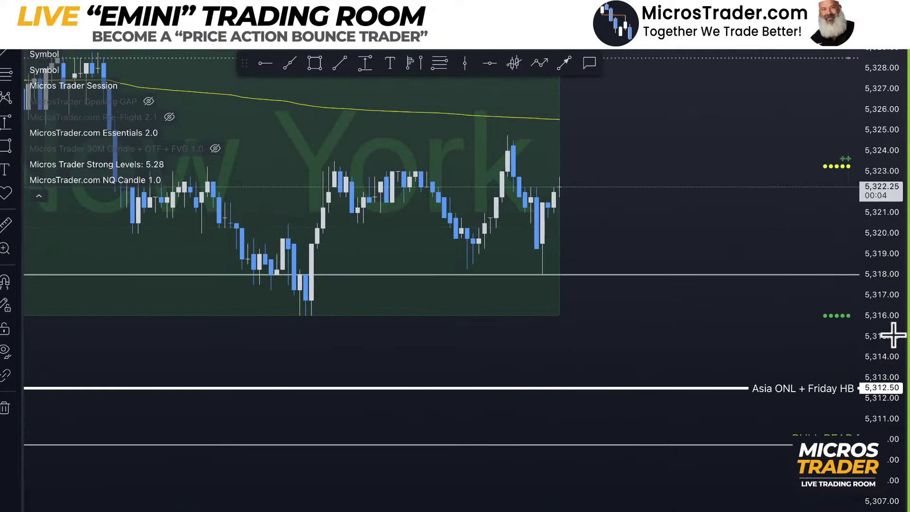
{"action": "left_click_drag", "start_coordinate": [894, 336], "coordinate": [888, 237]}
{"action": "left_click_drag", "start_coordinate": [681, 209], "coordinate": [709, 315]}
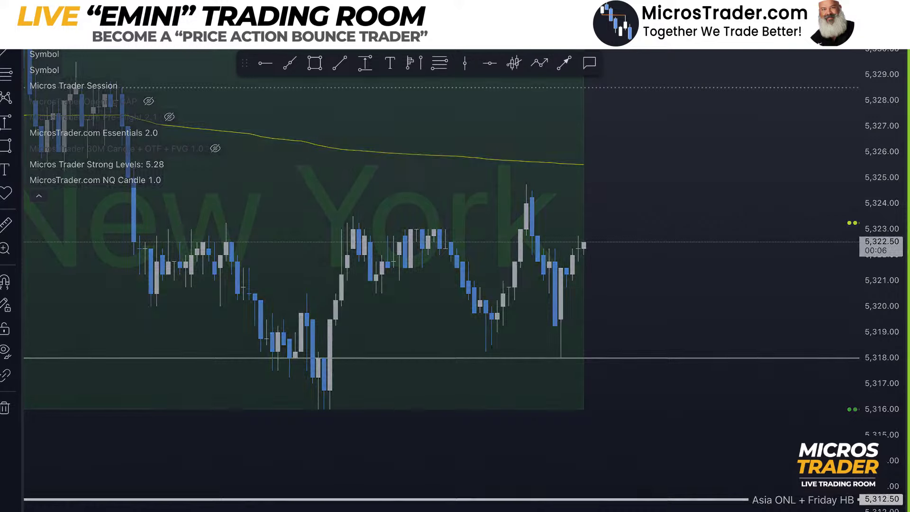
Step: Return the ES chart to its previous higher interval, centre the New York session and collapse the indicator list
{"action": "left_click", "coordinate": [885, 130]}
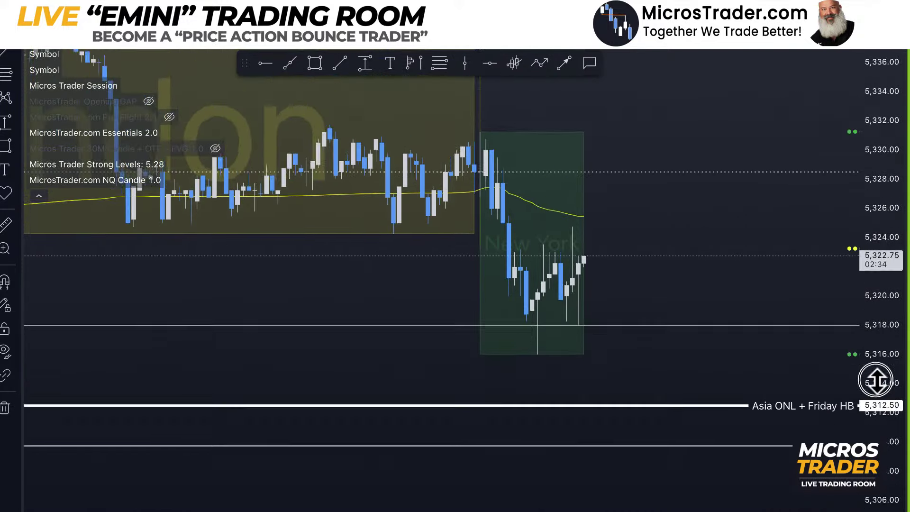
{"action": "left_click_drag", "start_coordinate": [733, 378], "coordinate": [674, 422]}
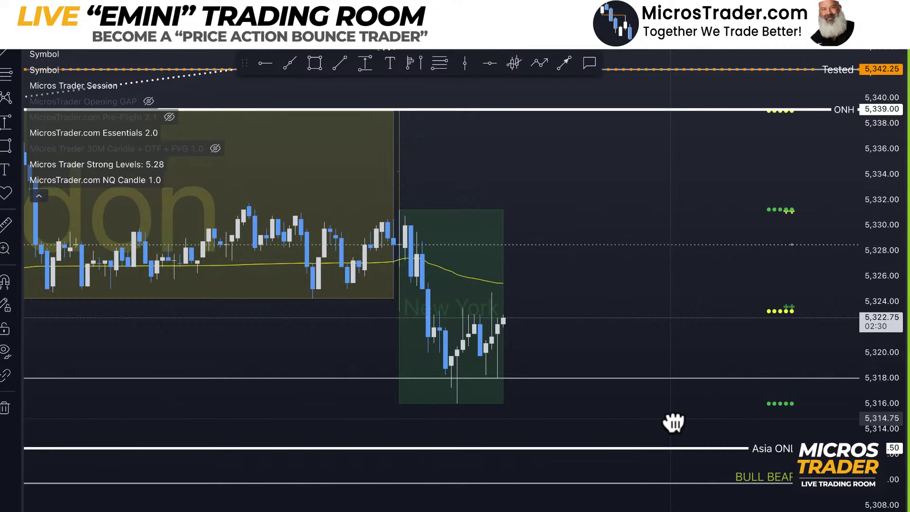
{"action": "left_click", "coordinate": [36, 195]}
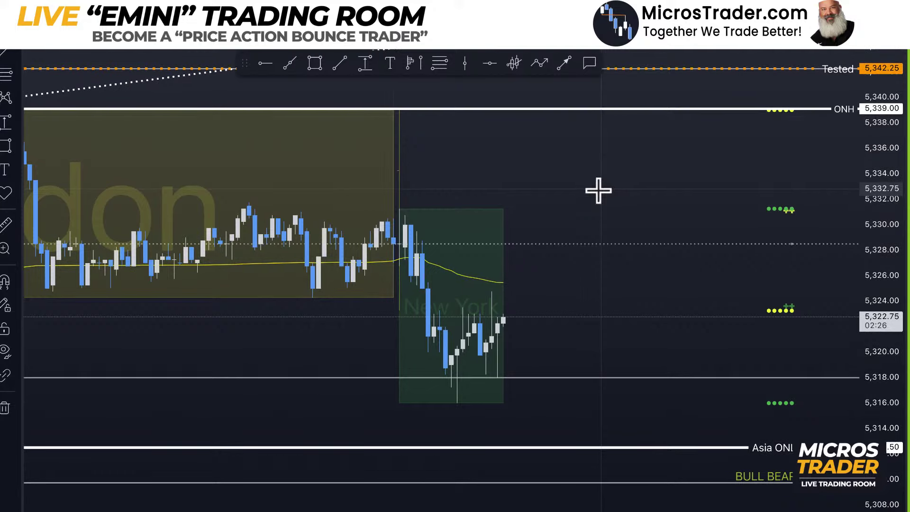
Step: Measure the New York session's price range from its high to its low and bring the session back into view
{"action": "left_click", "coordinate": [362, 63]}
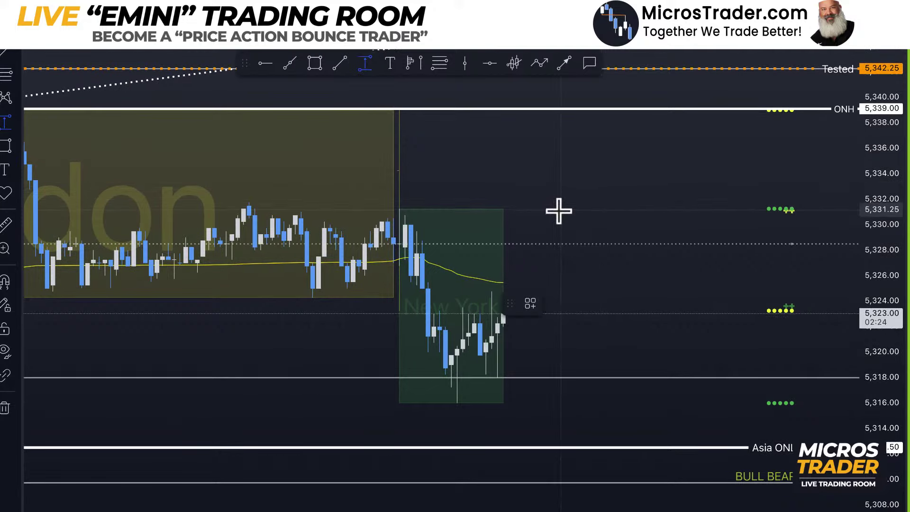
{"action": "left_click", "coordinate": [560, 208]}
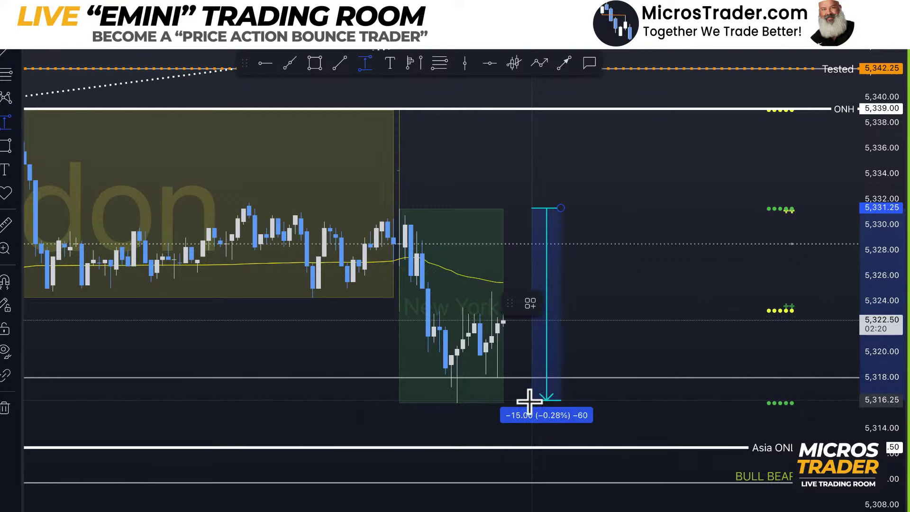
{"action": "left_click", "coordinate": [530, 400]}
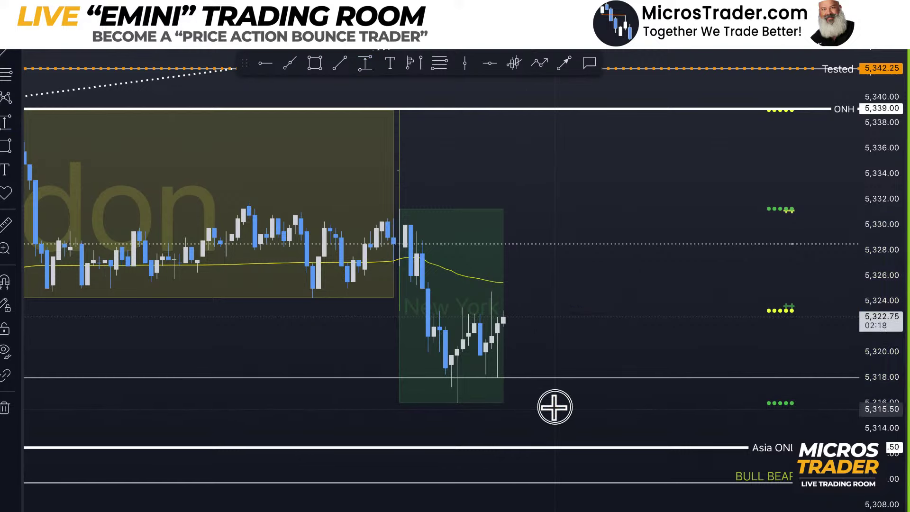
{"action": "left_click_drag", "start_coordinate": [553, 406], "coordinate": [600, 359]}
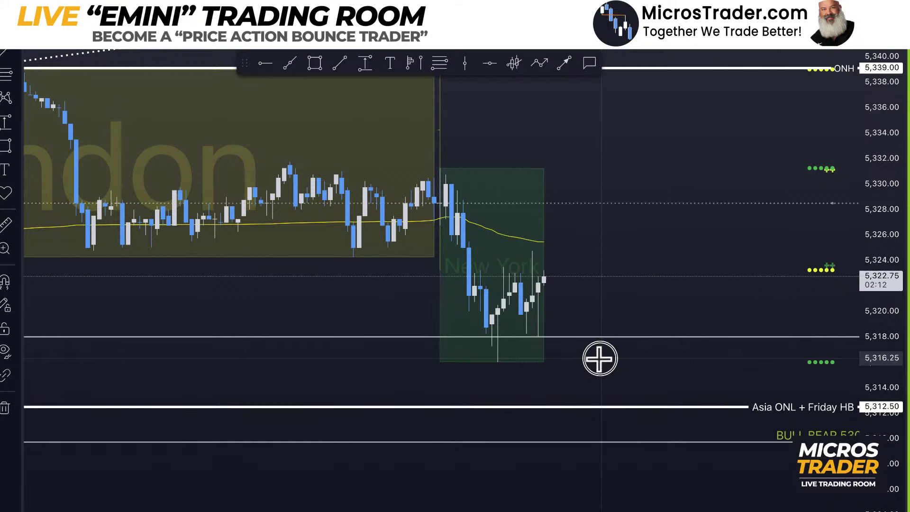
{"action": "left_click_drag", "start_coordinate": [599, 359], "coordinate": [601, 386]}
{"action": "left_click_drag", "start_coordinate": [880, 154], "coordinate": [889, 199]}
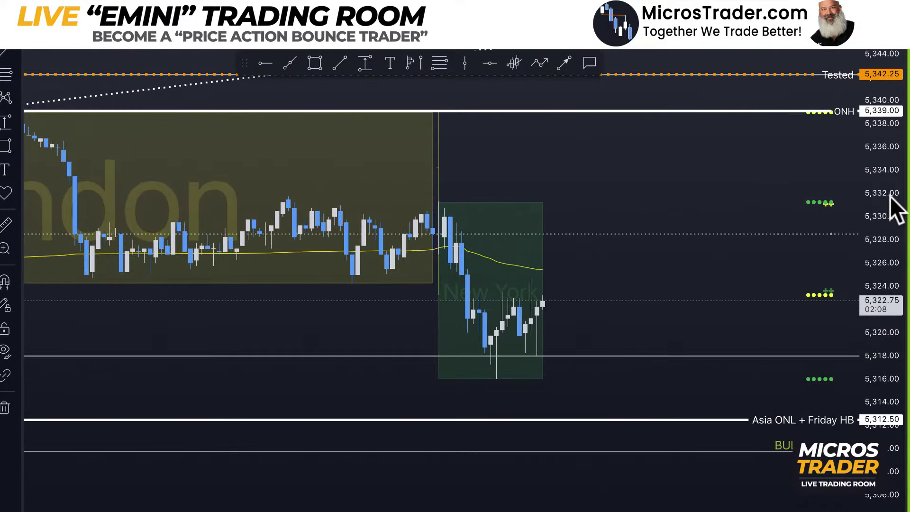